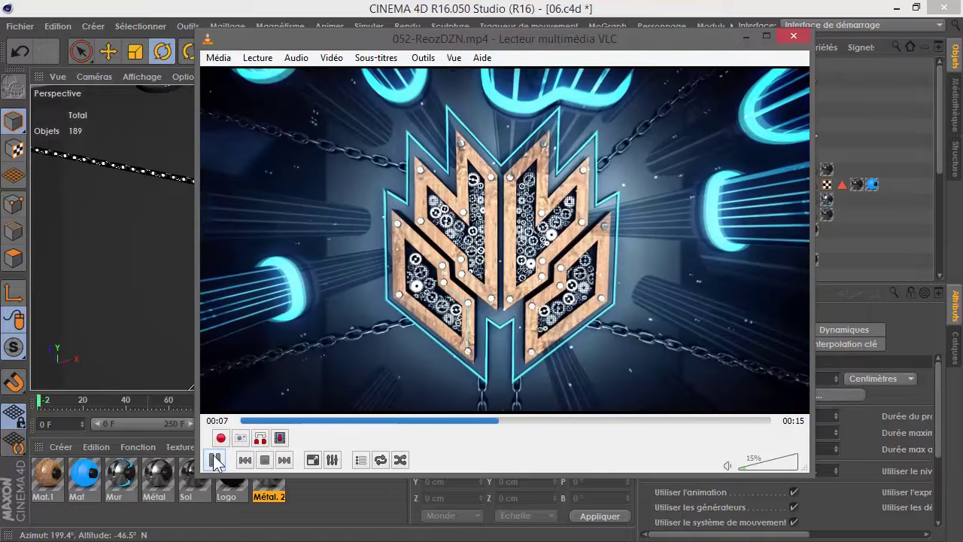
# Restart the 052-ReozDZN.mp4 reference intro from 00:00, then close VLC to return to 06.c4d.
pyautogui.click(214, 461)
pyautogui.click(216, 460)
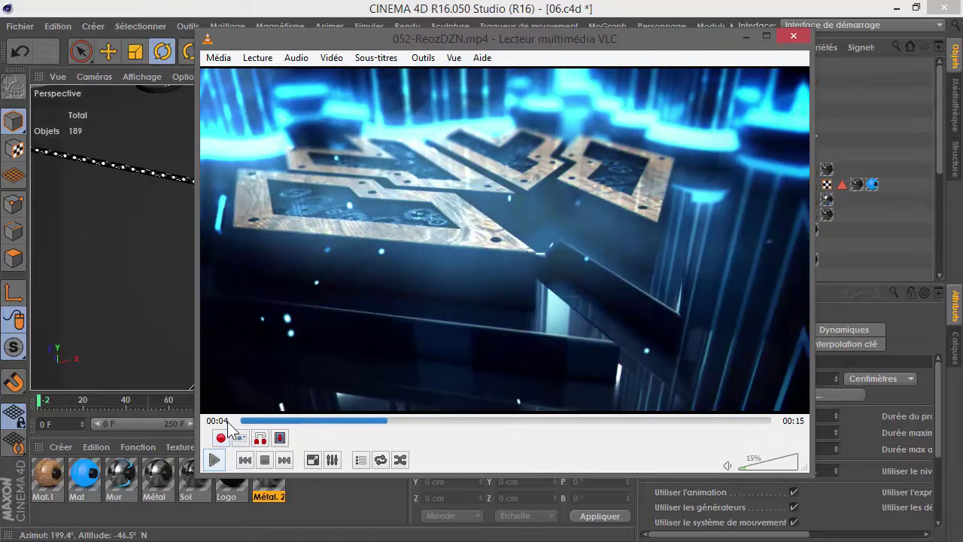
pyautogui.click(134, 396)
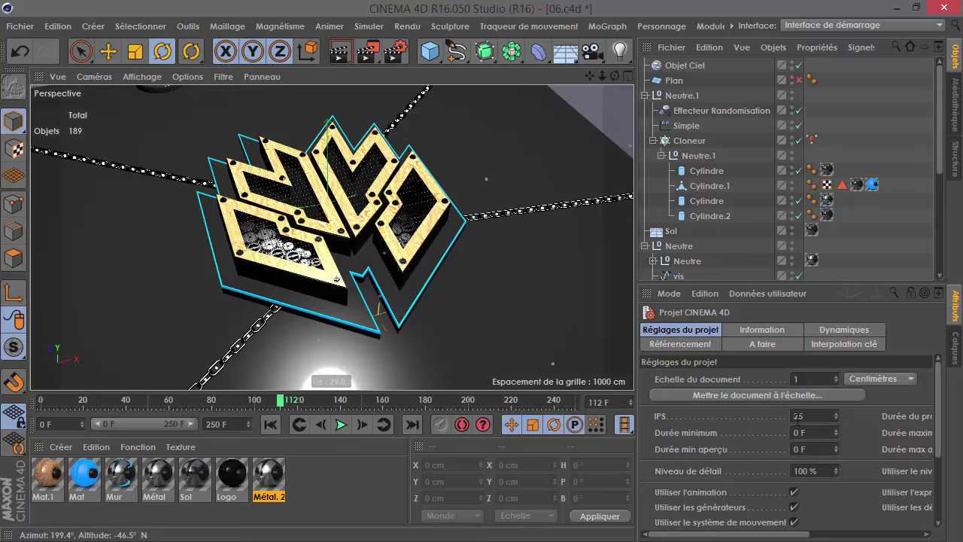
# Set the current frame to 100, recheck the reference intro in VLC, then minimize it.
pyautogui.hotkey('ctrl', 'd')
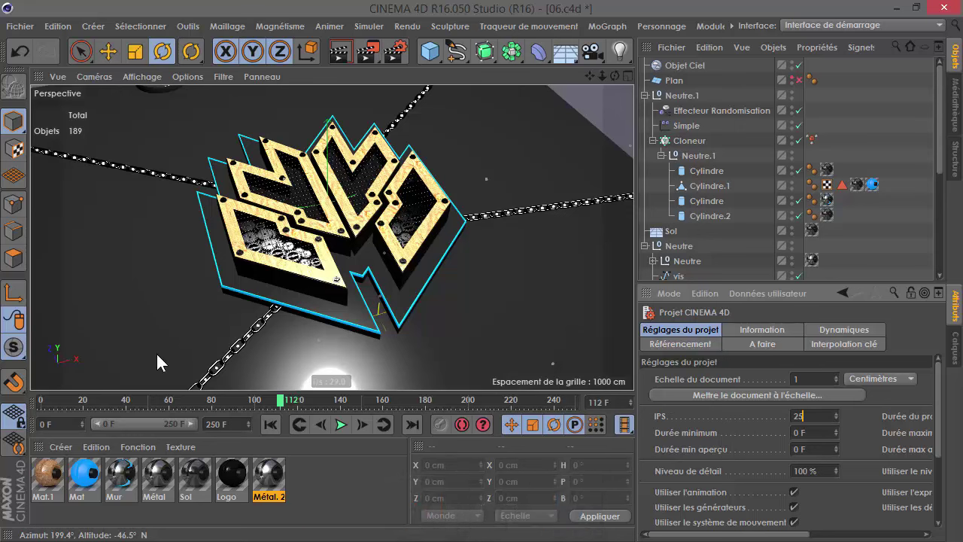
pyautogui.click(254, 399)
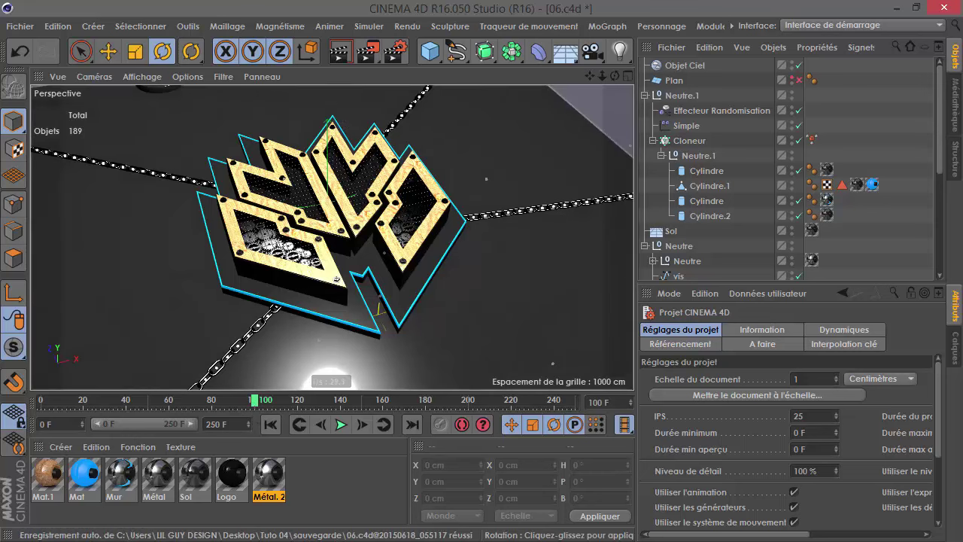
pyautogui.hotkey('alt', 'Tab')
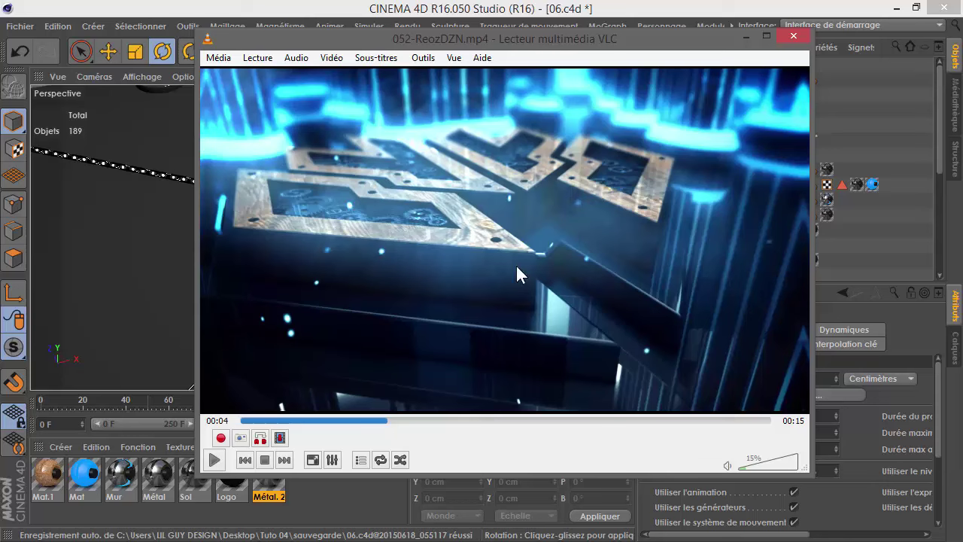
pyautogui.click(380, 420)
pyautogui.press('space')
pyautogui.press('space')
pyautogui.click(745, 36)
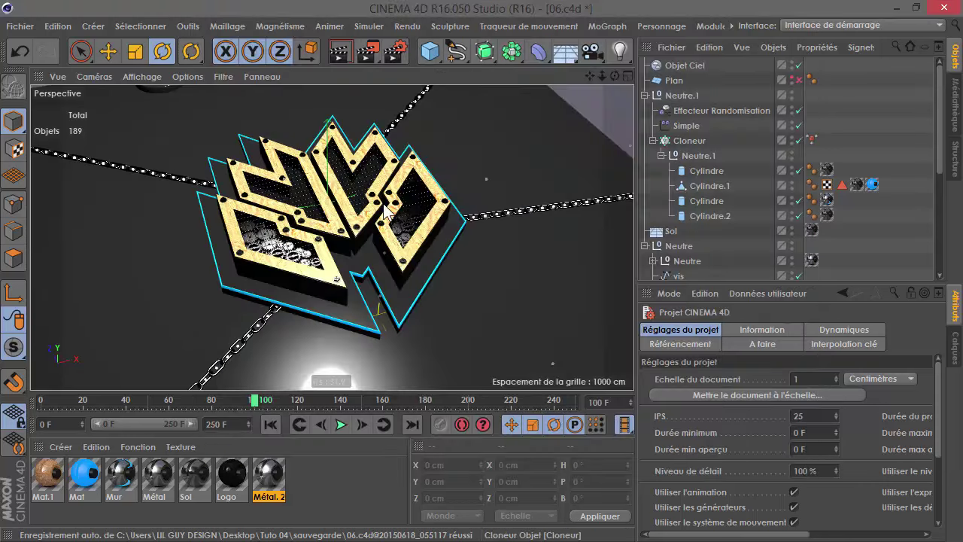
# Select the metal logo panels and collapse the P object's children in the Object Manager.
pyautogui.click(397, 191)
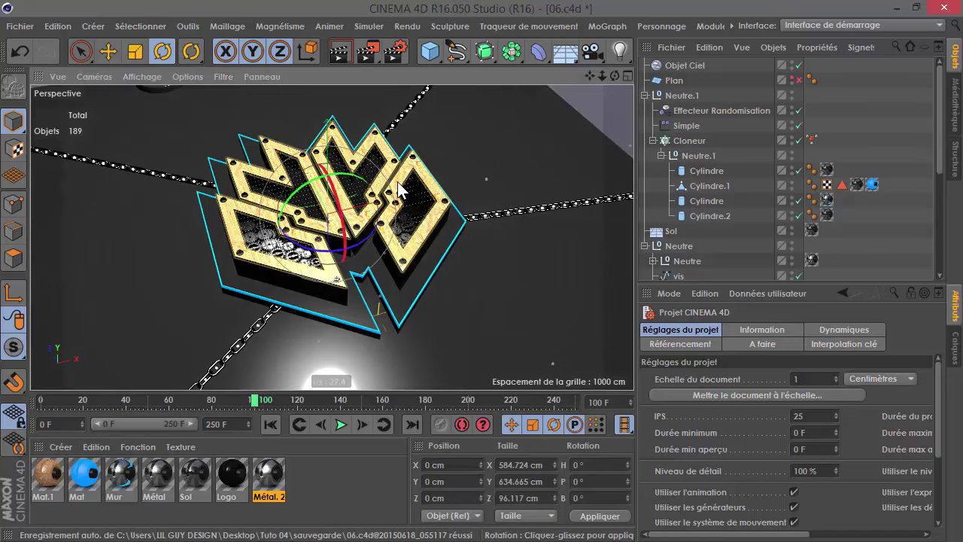
pyautogui.scroll(-4, 711, 234)
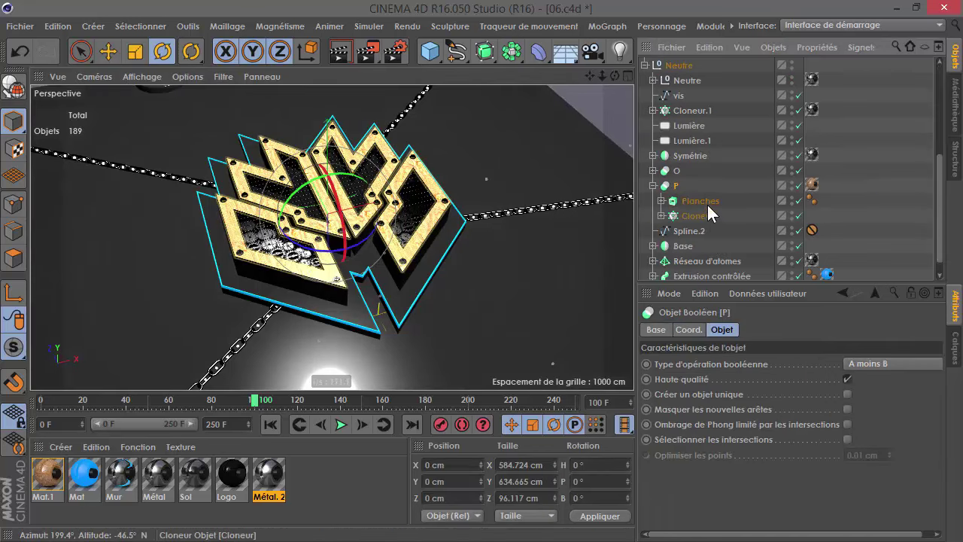
pyautogui.click(653, 186)
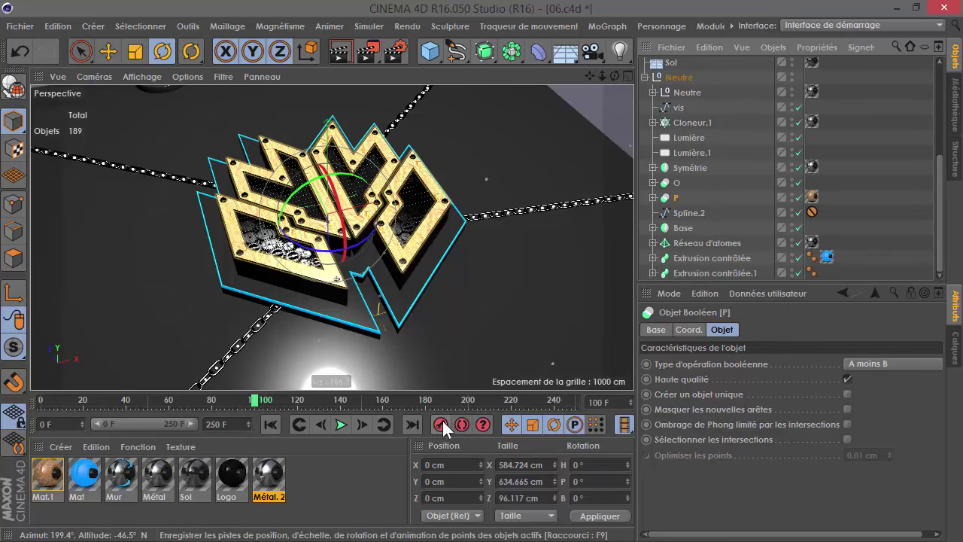
# At frame 95, move the P logo panels along Z to -1140.988 cm.
pyautogui.click(241, 396)
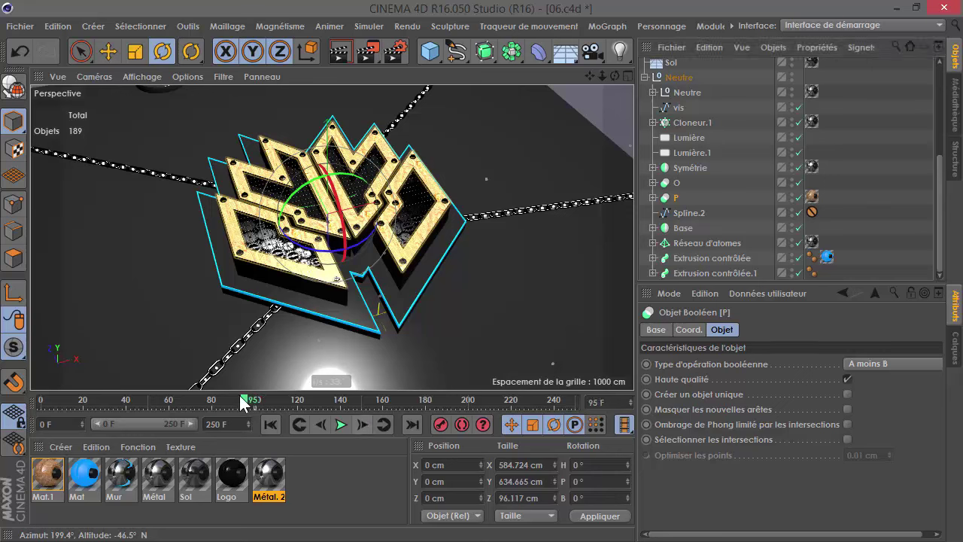
pyautogui.click(111, 53)
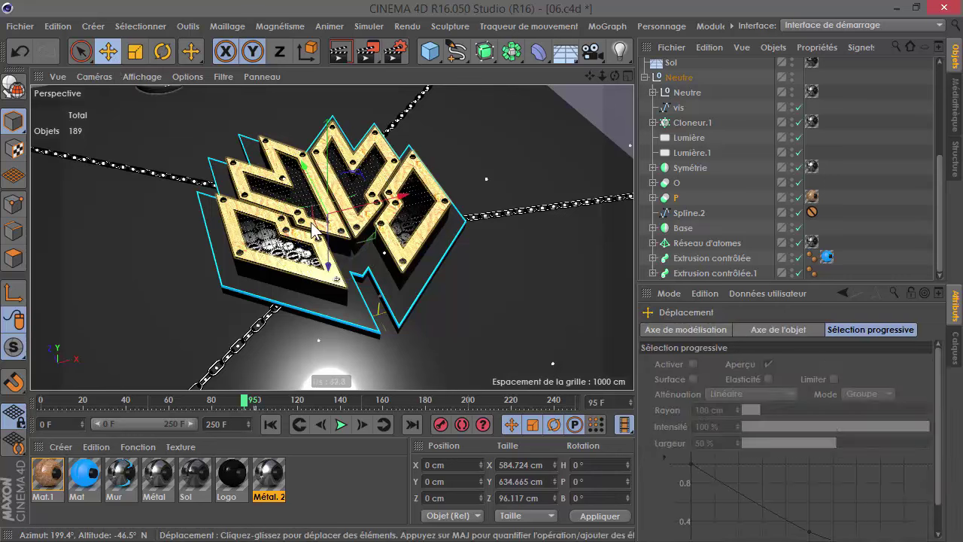
pyautogui.moveTo(313, 224)
pyautogui.mouseDown()
pyautogui.moveTo(345, 83)
pyautogui.moveTo(409, 313)
pyautogui.mouseUp()
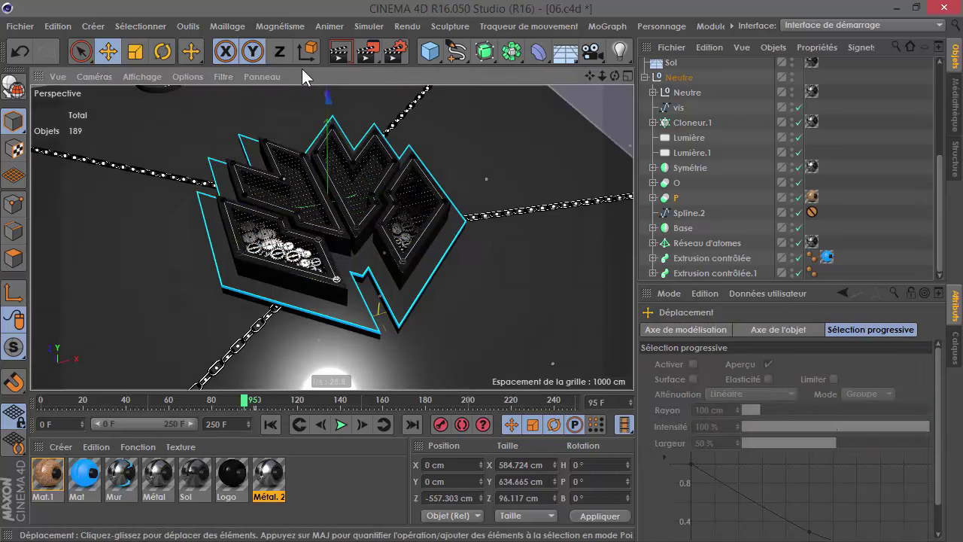
# Zoom out and orbit to see the pillars around the logo at frames 94–95, then select P.
pyautogui.moveTo(600, 75); pyautogui.dragTo(580, 83)
pyautogui.moveTo(332, 238); pyautogui.dragTo(344, 122)
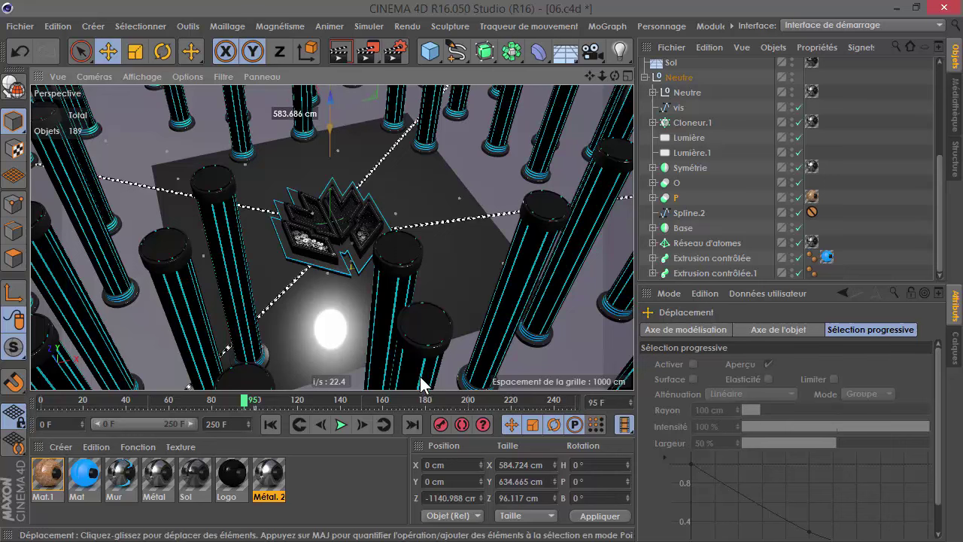
pyautogui.click(323, 431)
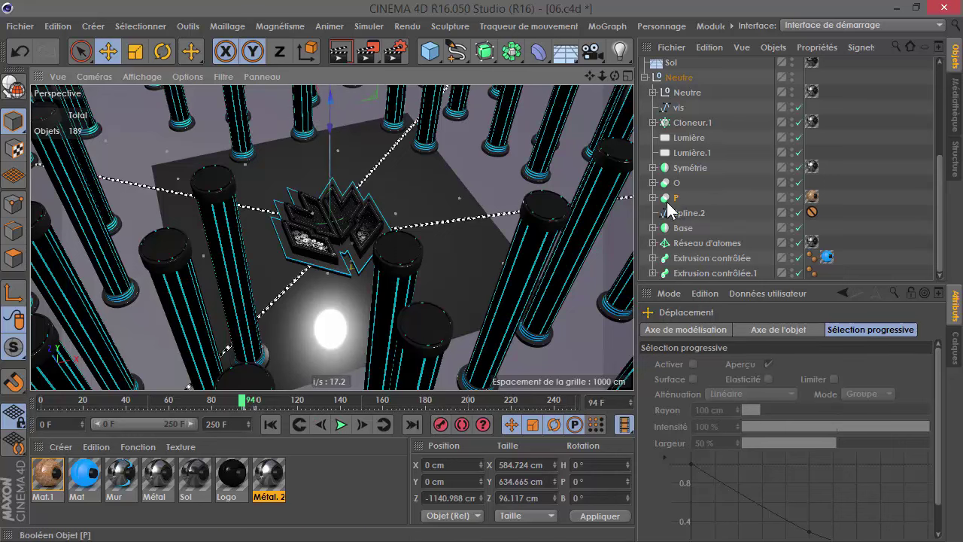
pyautogui.moveTo(615, 76); pyautogui.dragTo(316, 252)
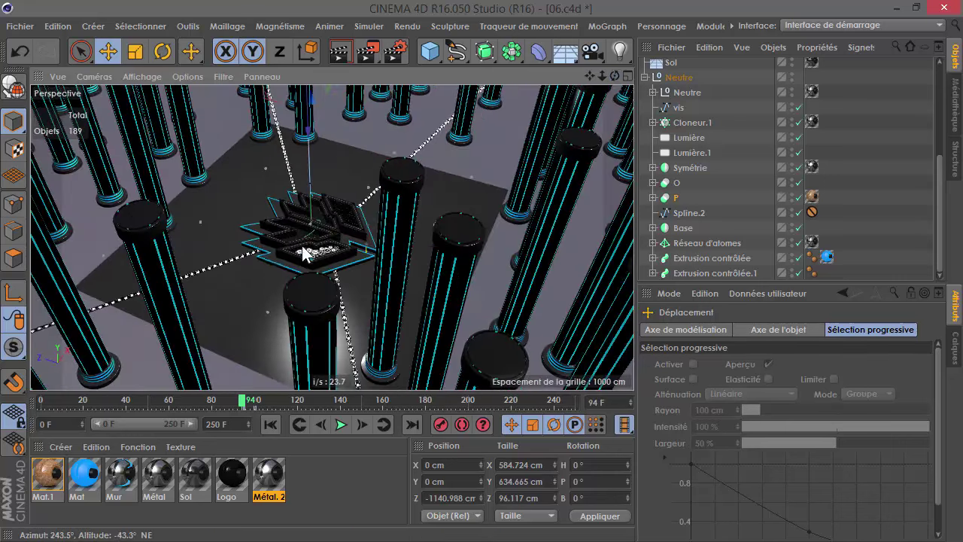
pyautogui.click(384, 419)
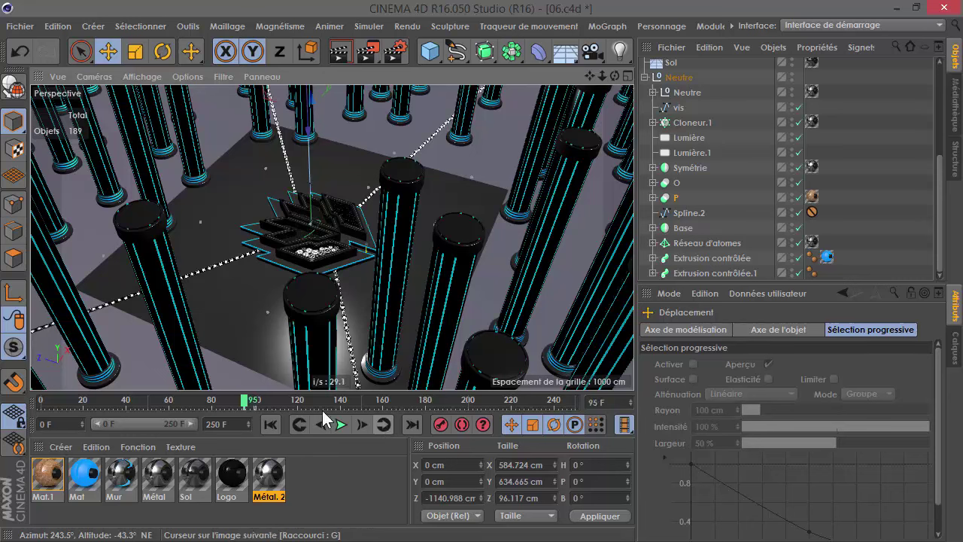
pyautogui.click(676, 198)
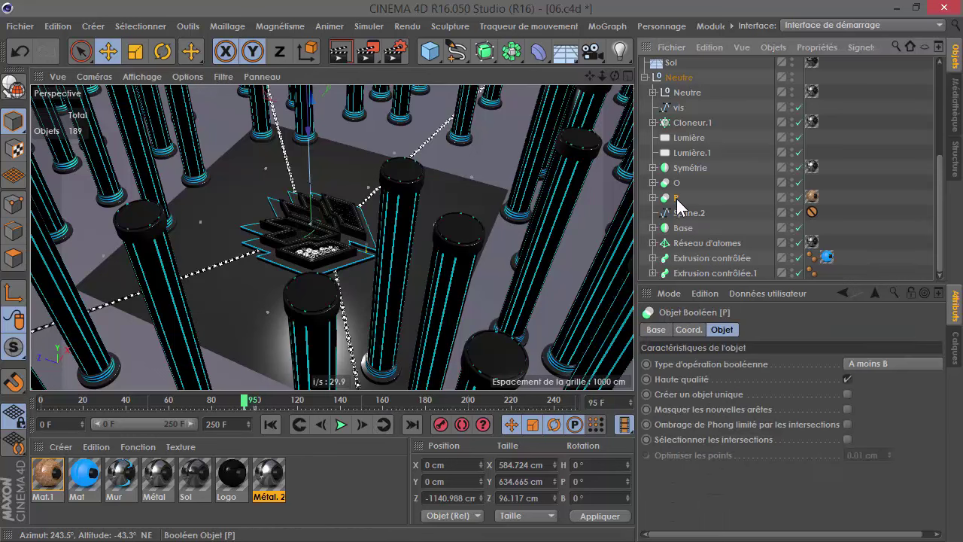
# In P's Base tab, keyframe the Visibilité settings at frame 95.
pyautogui.click(661, 329)
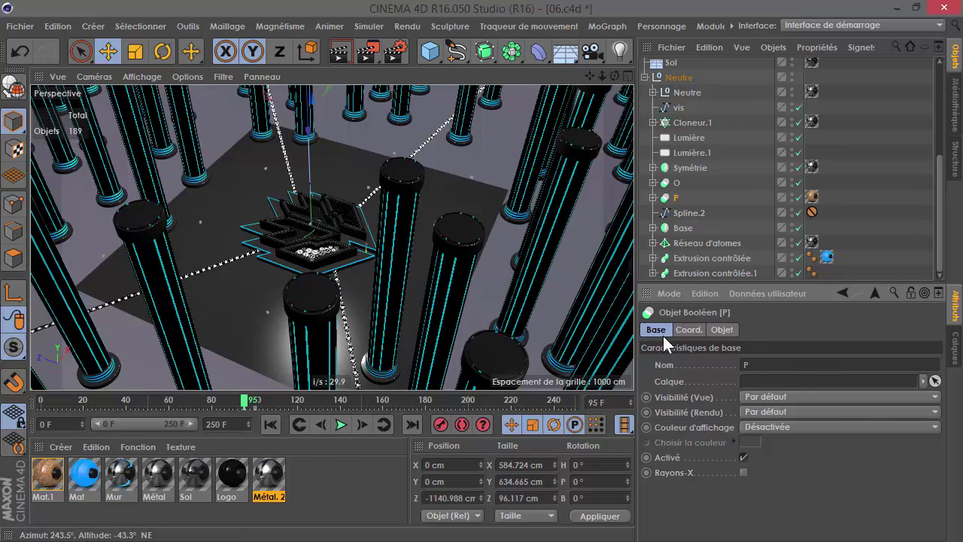
pyautogui.click(646, 397)
pyautogui.click(645, 413)
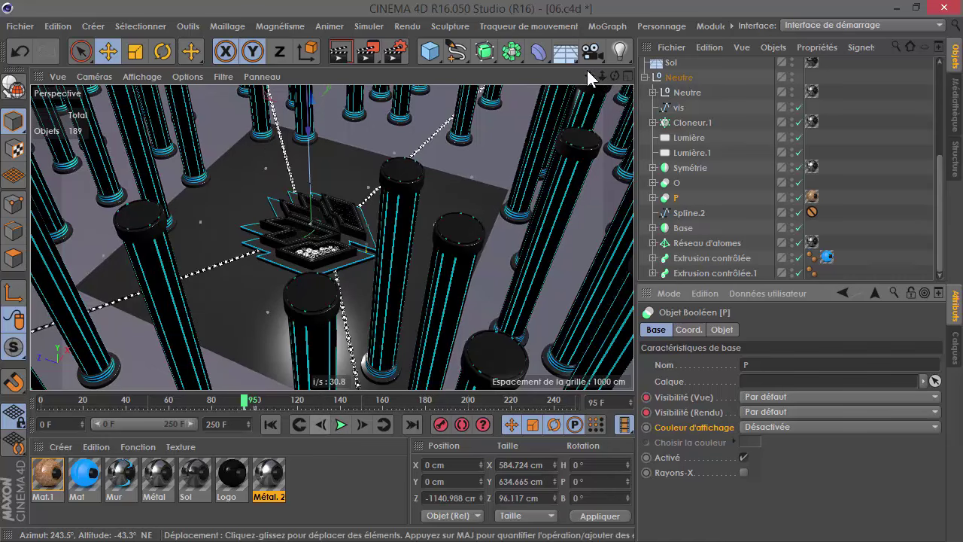
# At frame 94, set Vue to Désactivée and Rendu to Activée, and keyframe both.
pyautogui.moveTo(592, 78); pyautogui.dragTo(332, 238)
pyautogui.click(316, 424)
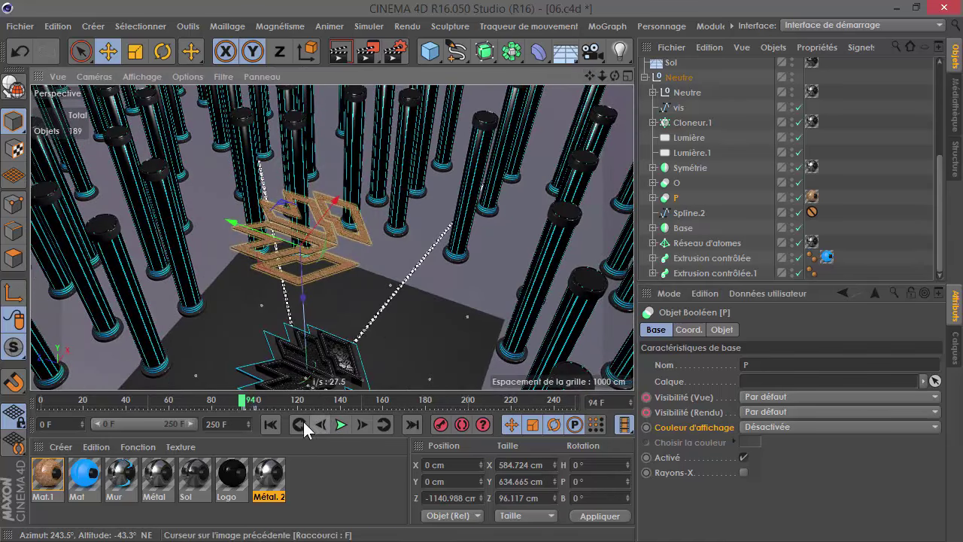
pyautogui.click(770, 397)
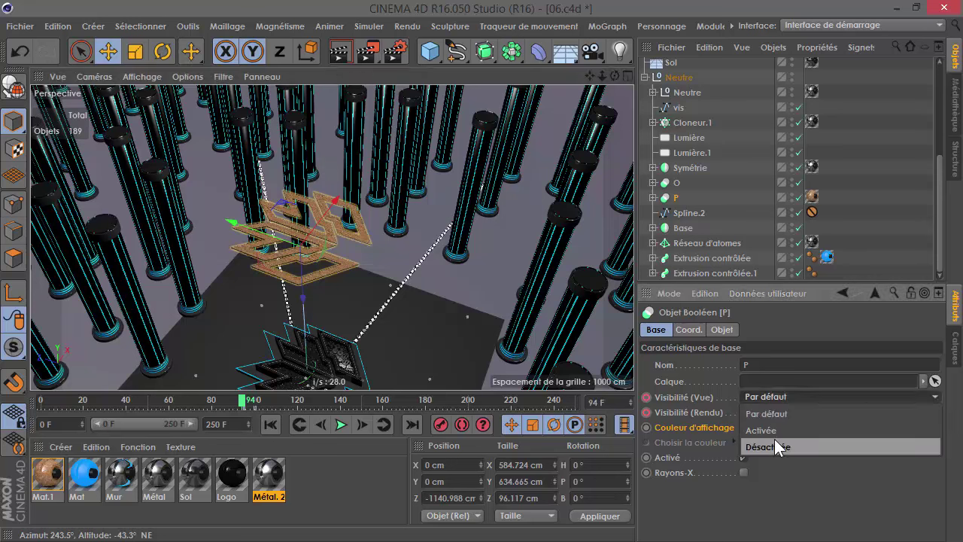
pyautogui.click(775, 441)
pyautogui.click(770, 414)
pyautogui.click(775, 447)
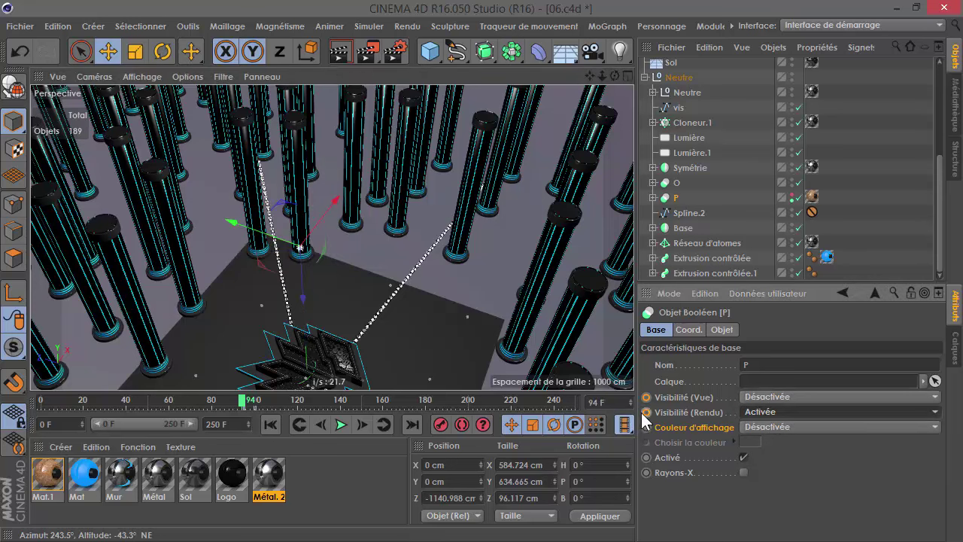
pyautogui.keyDown('ctrl'); pyautogui.click(646, 413); pyautogui.keyUp('ctrl')
# Play and scrub frames 94, 95 and 100 to confirm the logo is hidden at 94.
pyautogui.click(205, 399)
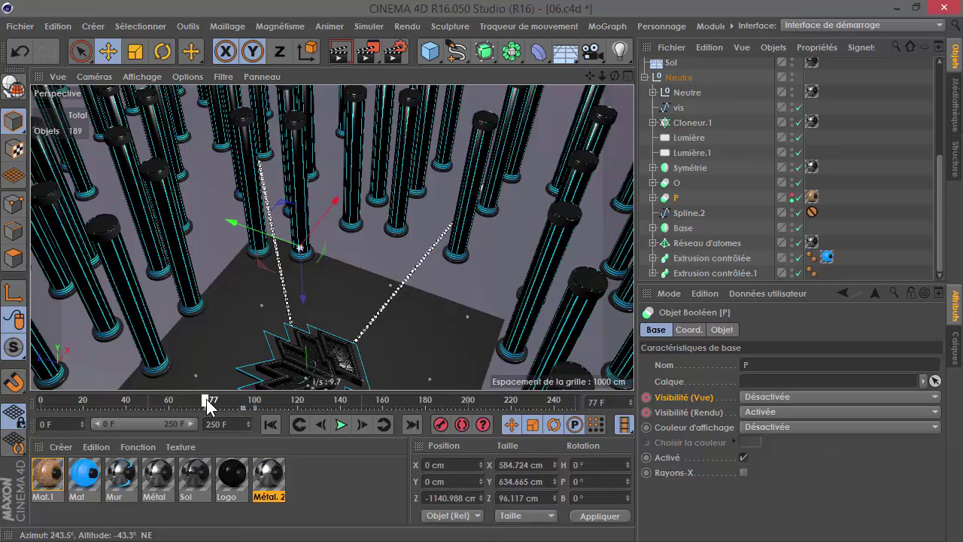
pyautogui.click(342, 423)
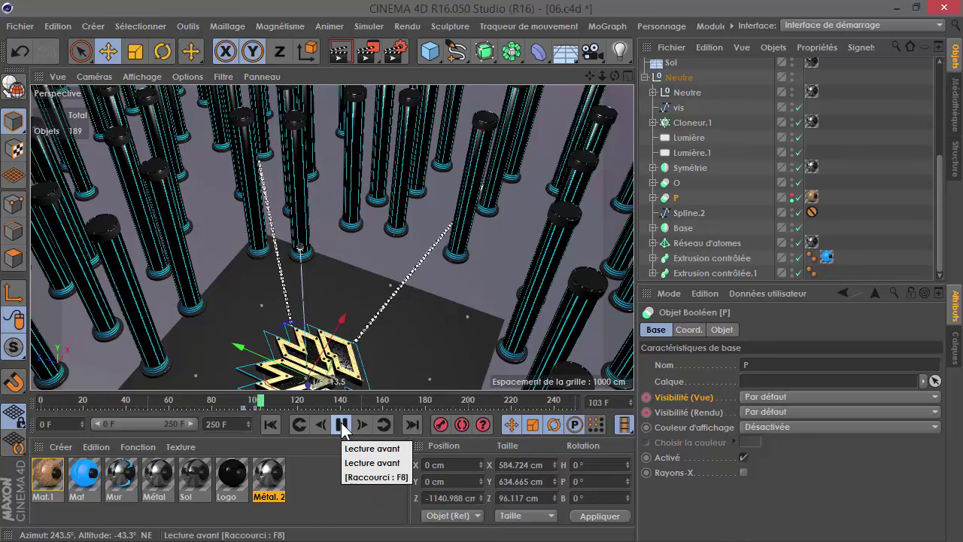
pyautogui.moveTo(249, 401)
pyautogui.mouseDown()
pyautogui.moveTo(295, 409)
pyautogui.moveTo(207, 406)
pyautogui.mouseUp()
pyautogui.click(384, 424)
pyautogui.moveTo(592, 76); pyautogui.dragTo(691, 201)
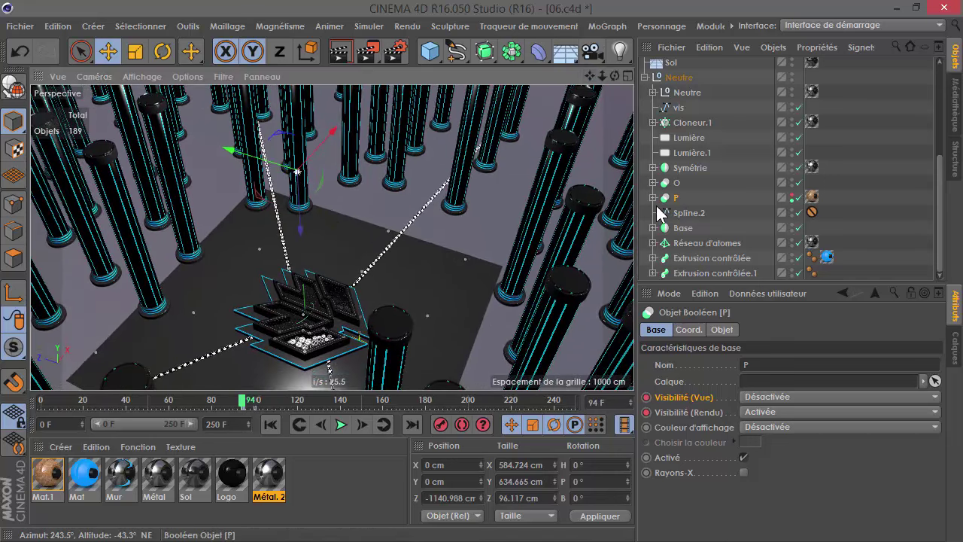
pyautogui.click(387, 424)
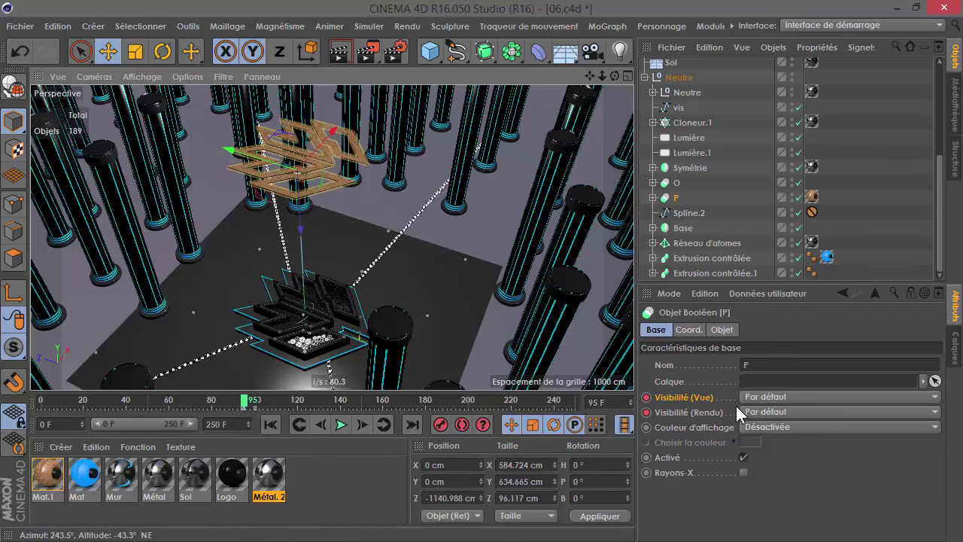
pyautogui.click(385, 423)
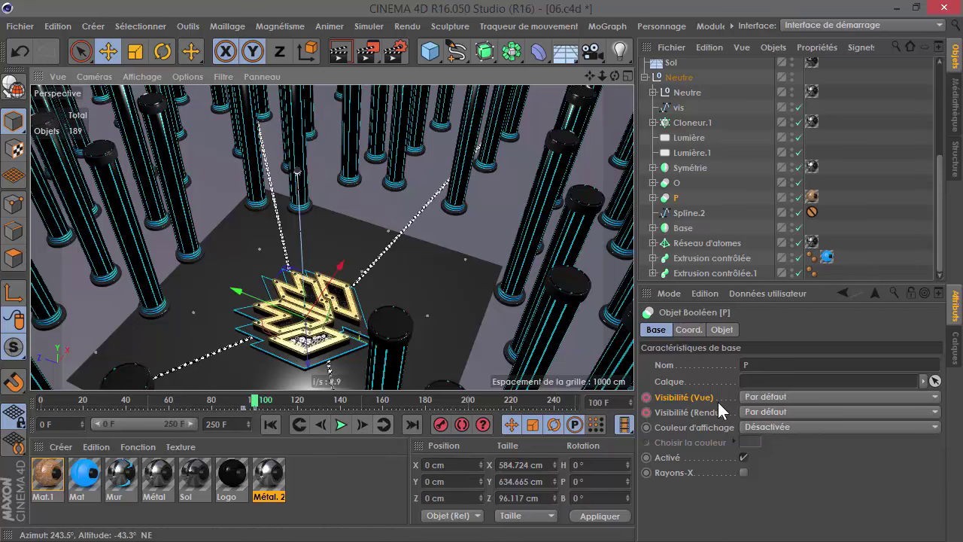
pyautogui.click(301, 425)
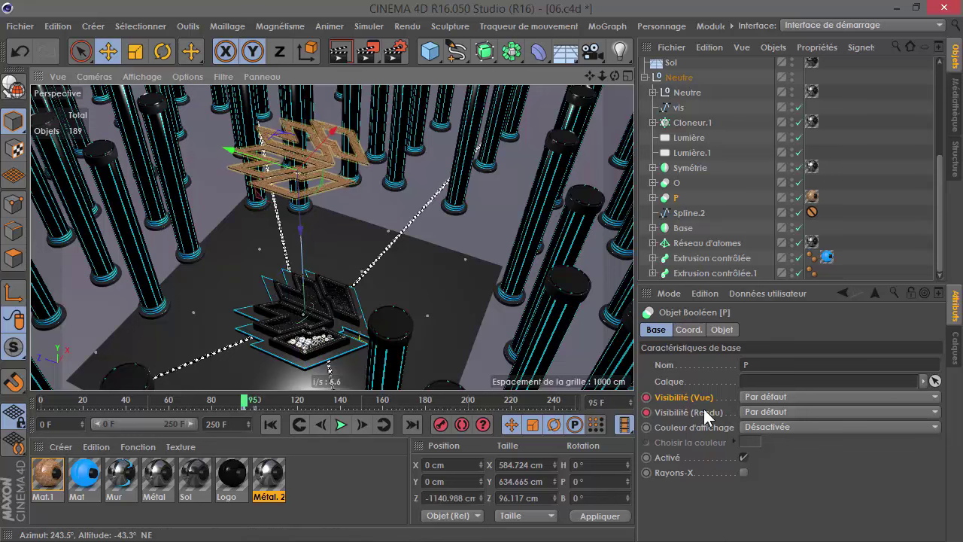
pyautogui.click(321, 425)
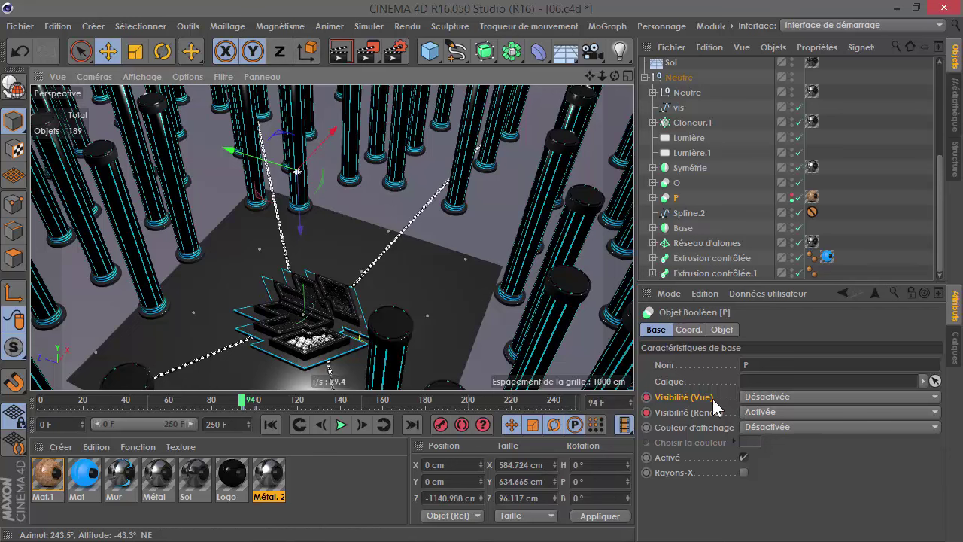
# Render a region around the floating logo panels and set P's Rendu visibility to Désactivée.
pyautogui.moveTo(371, 51); pyautogui.dragTo(420, 78)
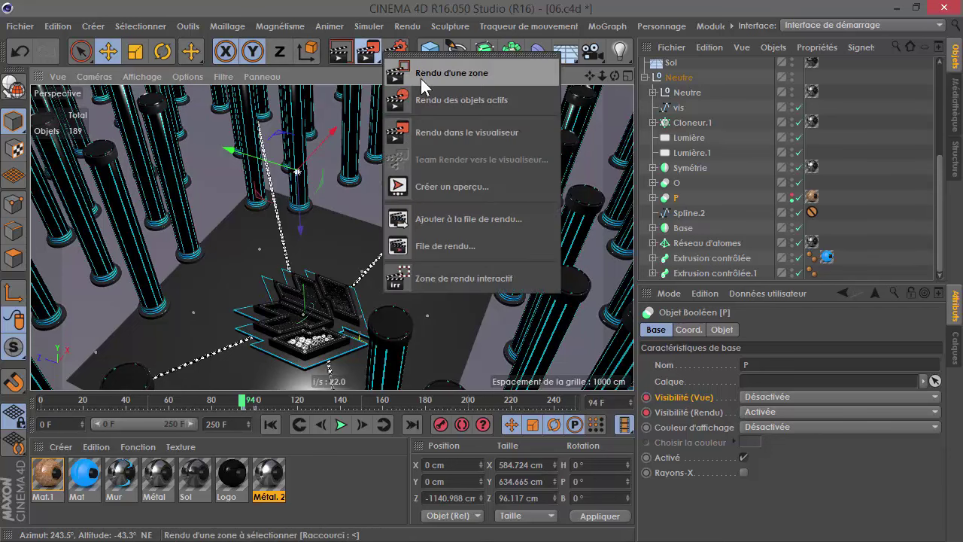
pyautogui.moveTo(389, 280); pyautogui.dragTo(233, 133)
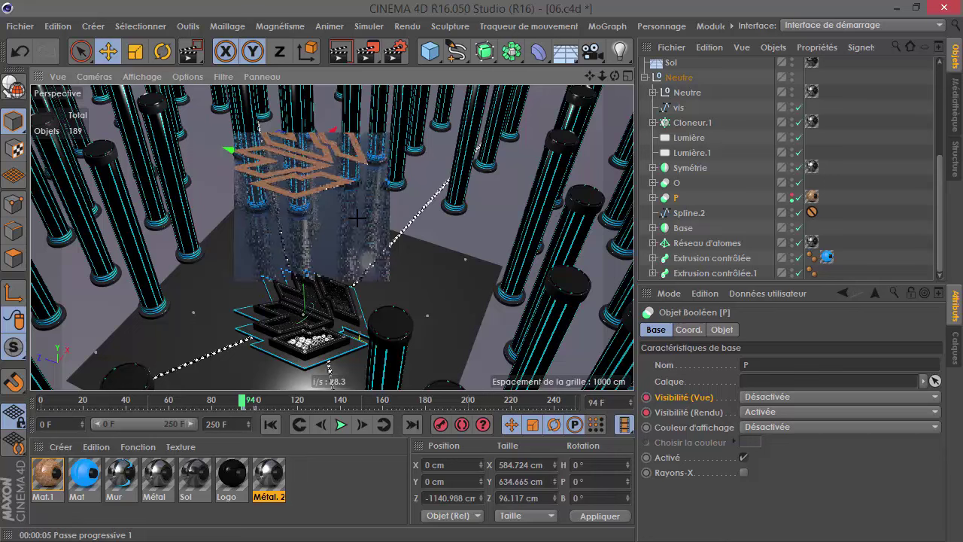
pyautogui.click(756, 413)
pyautogui.click(777, 462)
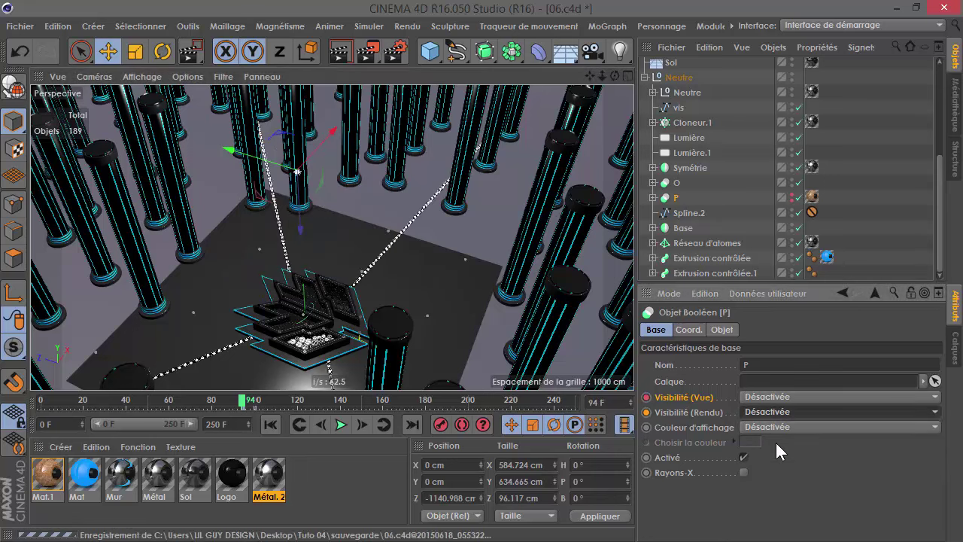
pyautogui.keyDown('ctrl'); pyautogui.click(663, 412); pyautogui.keyUp('ctrl')
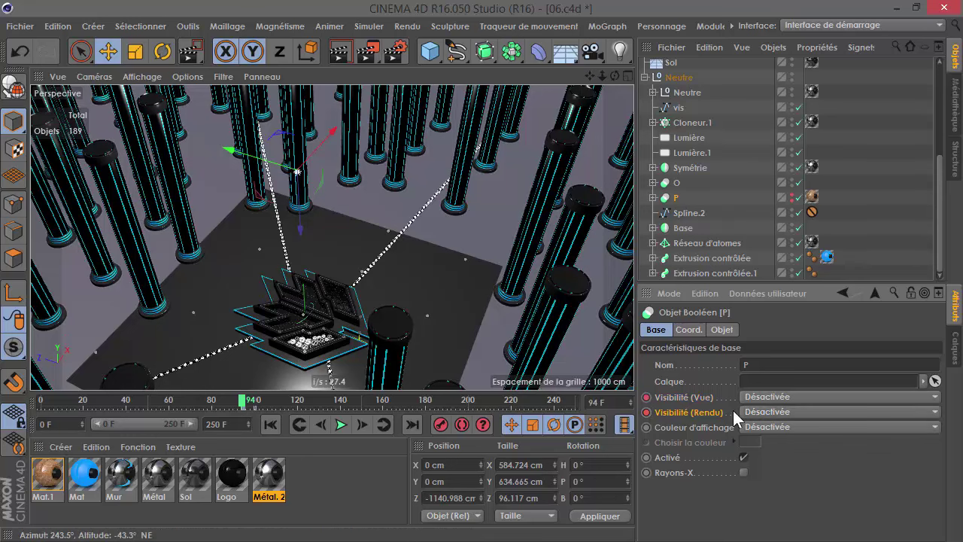
# Expand P and Planches, select Cloneur, and step to frame 95.
pyautogui.click(653, 197)
pyautogui.click(661, 228)
pyautogui.click(661, 213)
pyautogui.click(698, 242)
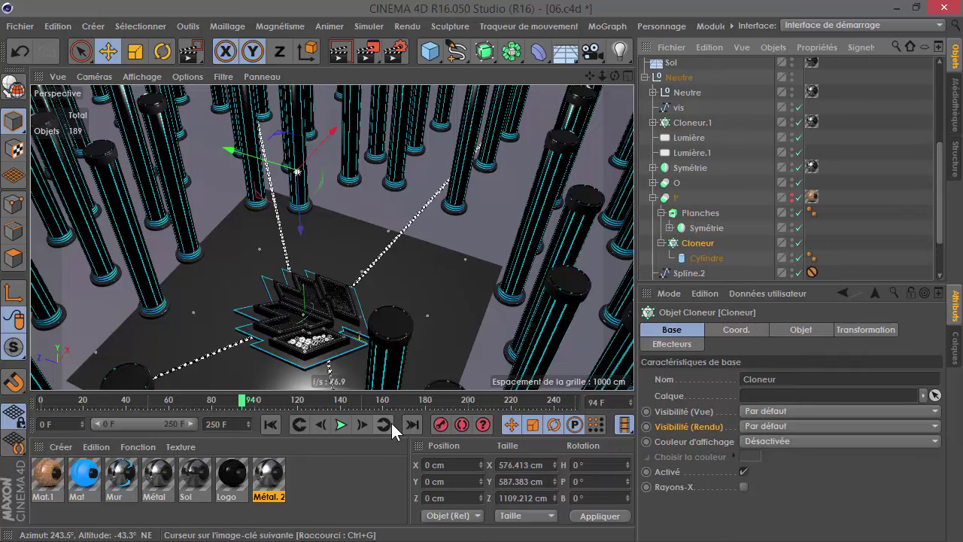
pyautogui.click(360, 423)
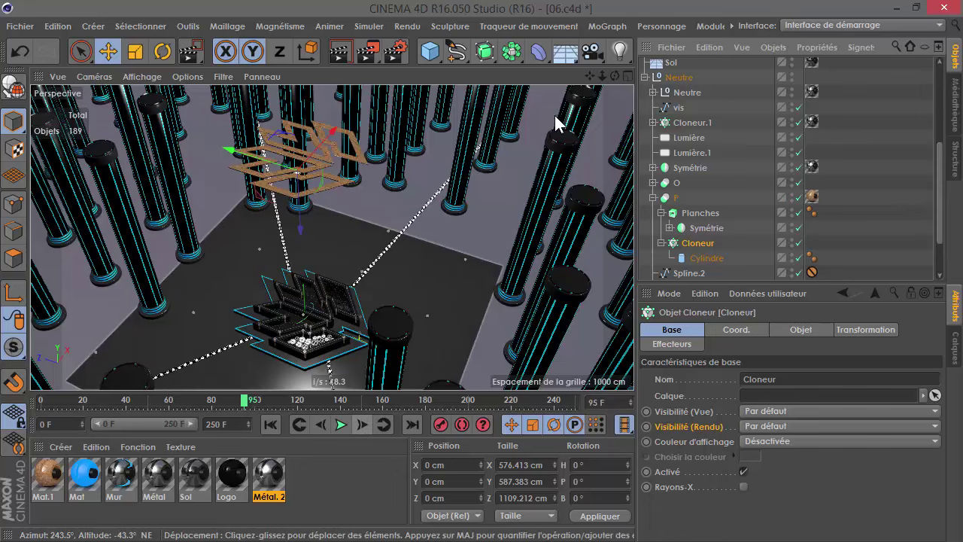
pyautogui.moveTo(612, 80); pyautogui.dragTo(94, 105)
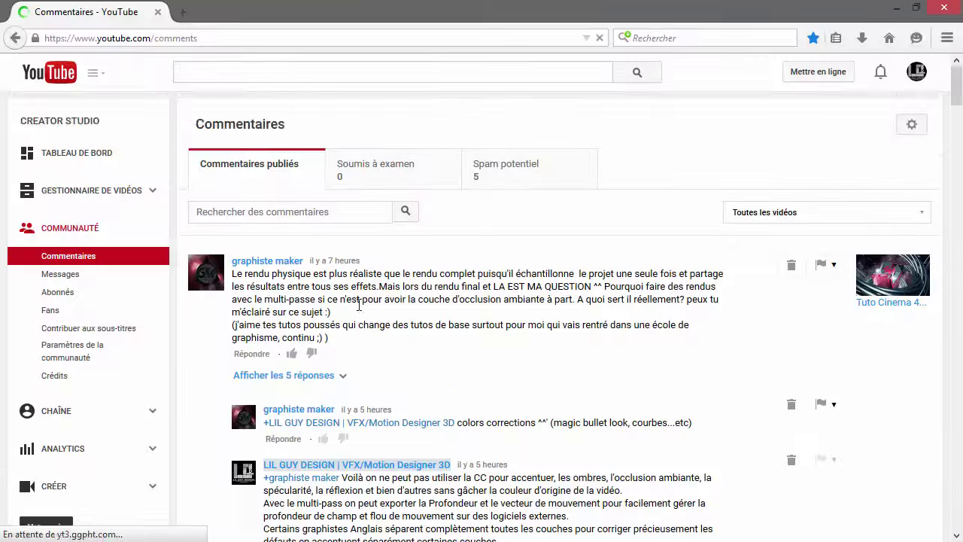
pyautogui.scroll(-5, 361, 305)
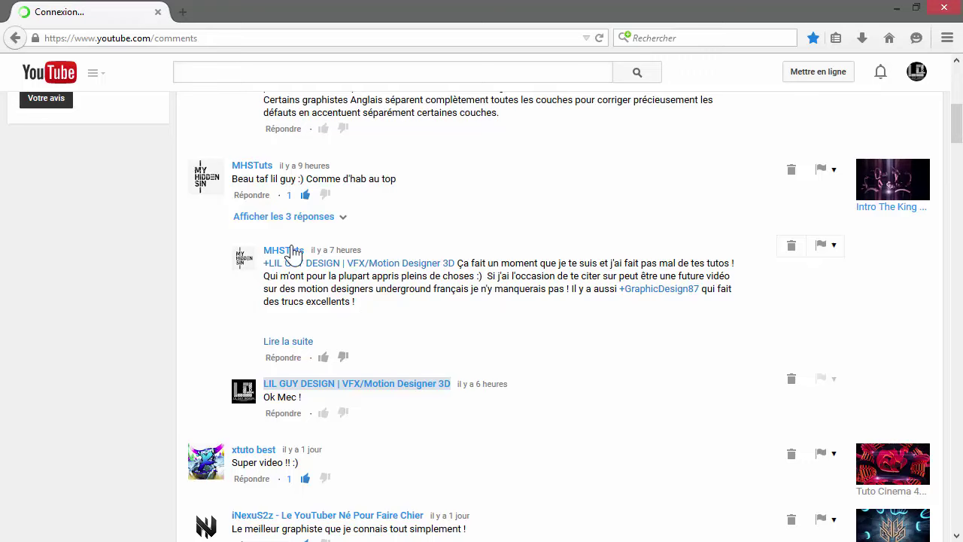
pyautogui.scroll(-5, 238, 313)
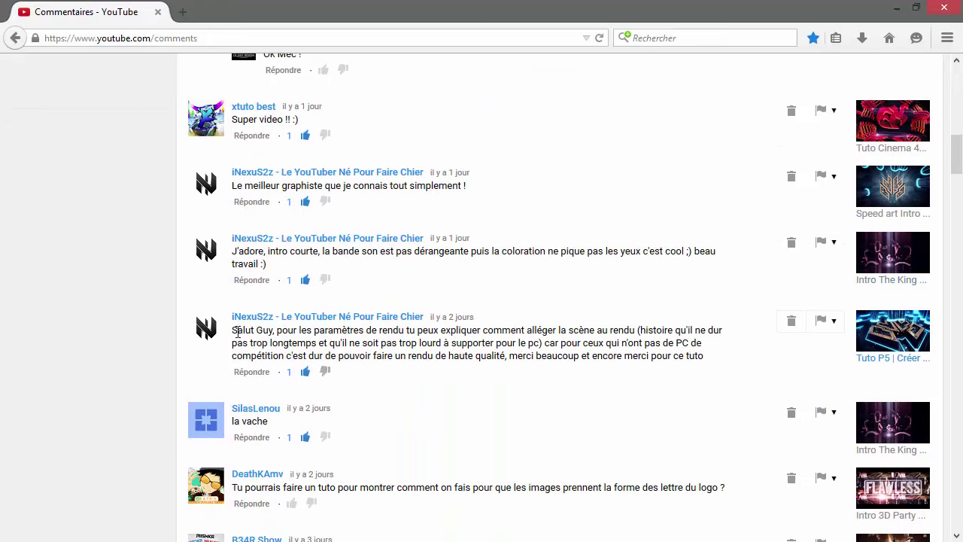
pyautogui.click(239, 332)
# Back in Cinema 4D, scrub the animation, select P and go to frame 95.
pyautogui.hotkey('alt', 'Tab')
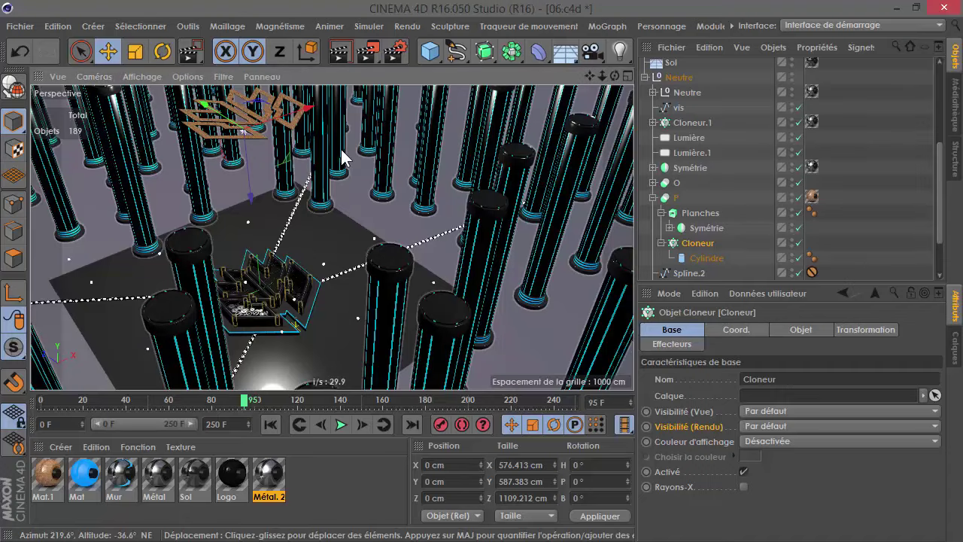
pyautogui.moveTo(245, 405); pyautogui.dragTo(149, 404)
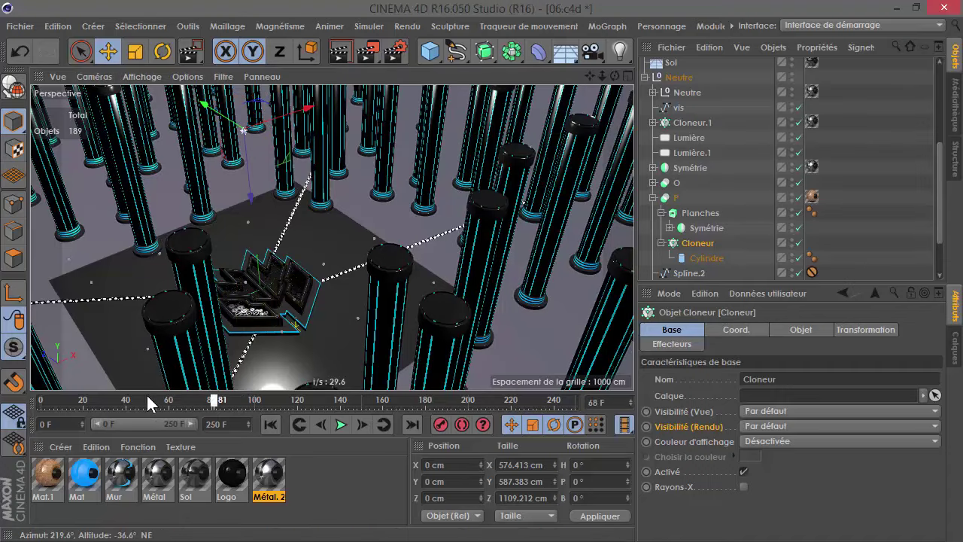
pyautogui.moveTo(18, 405); pyautogui.dragTo(192, 404)
pyautogui.click(676, 198)
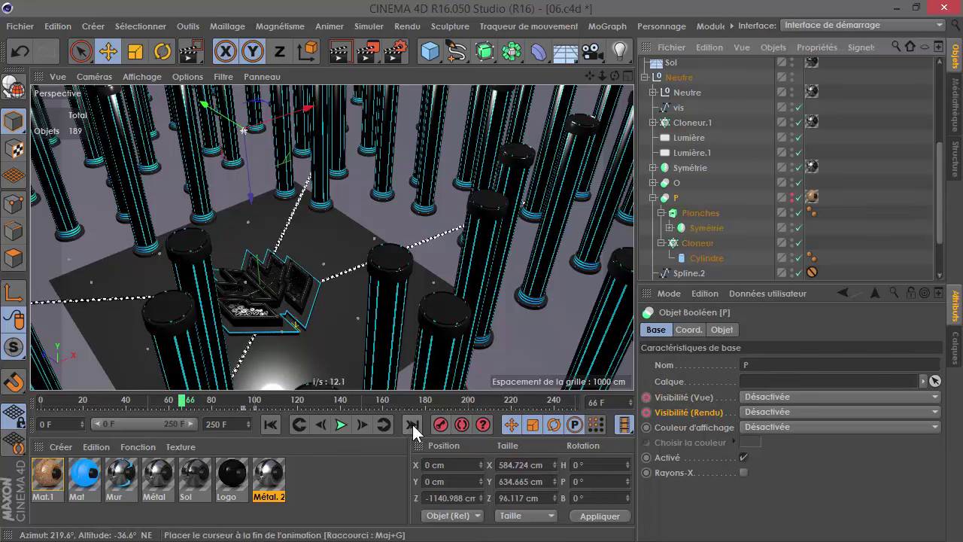
pyautogui.click(362, 424)
pyautogui.click(247, 404)
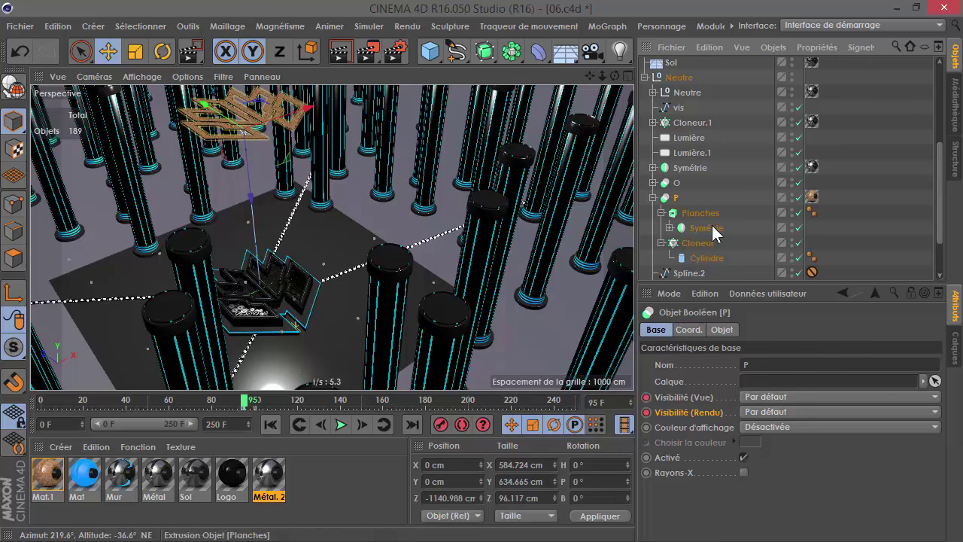
pyautogui.scroll(-2, 730, 214)
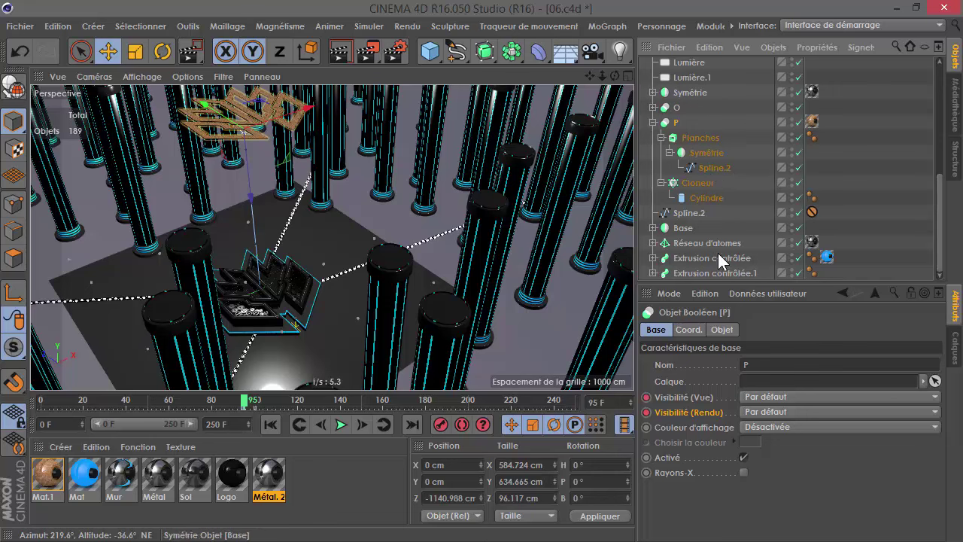
# Select P together with all five children using Sélectionner les sous-objets.
pyautogui.keyDown('ctrl'); pyautogui.click(703, 196); pyautogui.keyUp('ctrl')
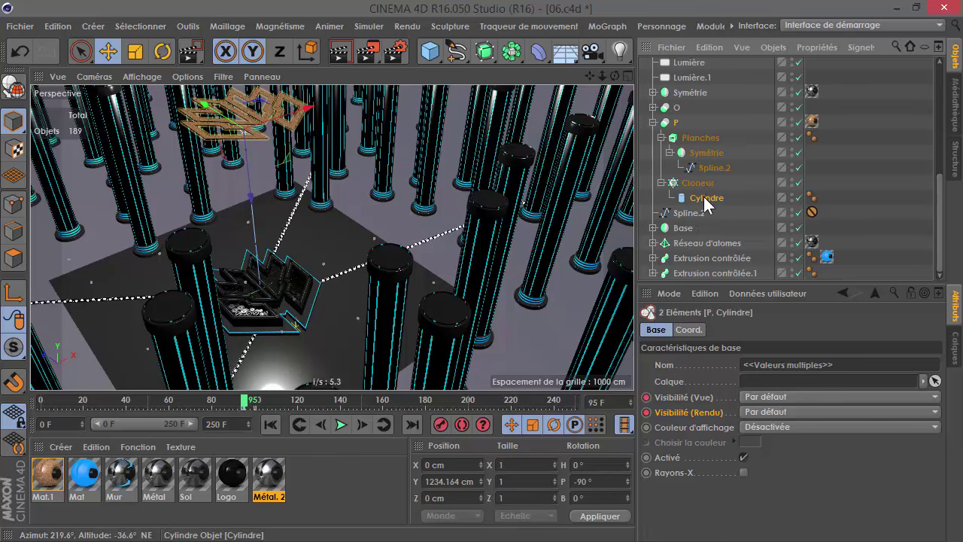
pyautogui.click(737, 192)
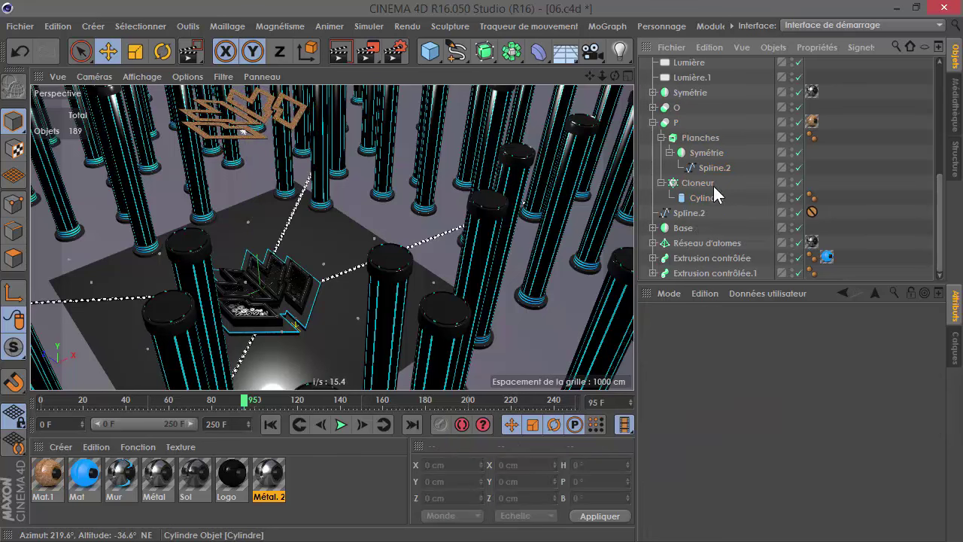
pyautogui.click(705, 140)
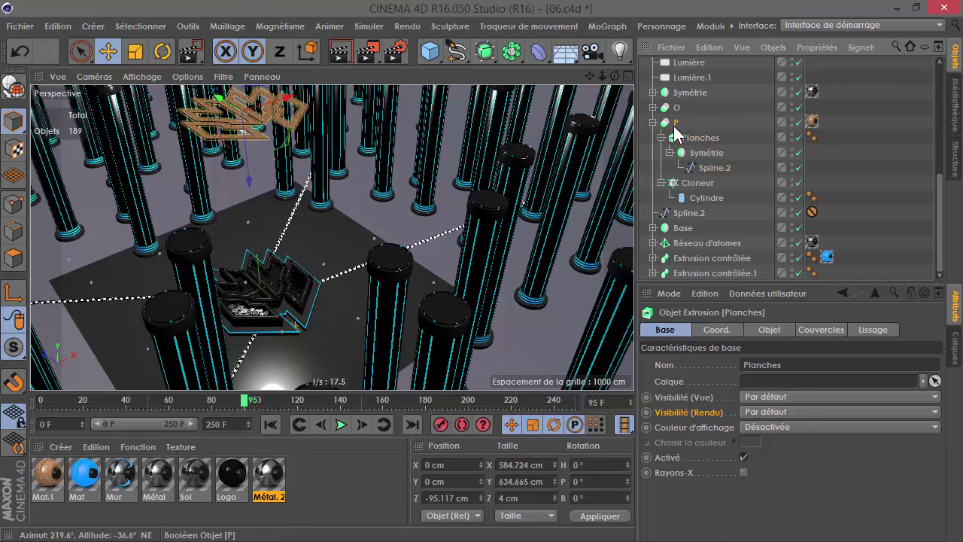
pyautogui.click(675, 124)
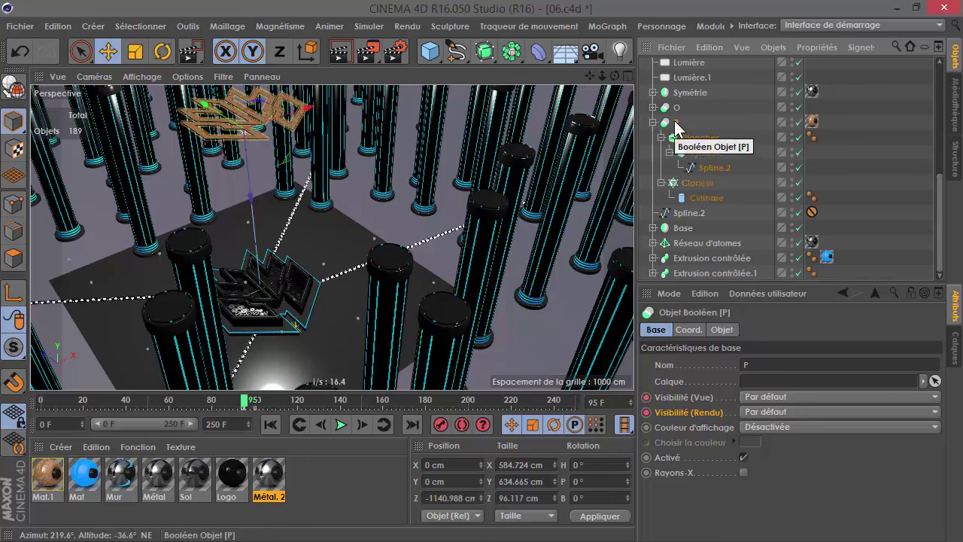
pyautogui.middleClick(677, 123)
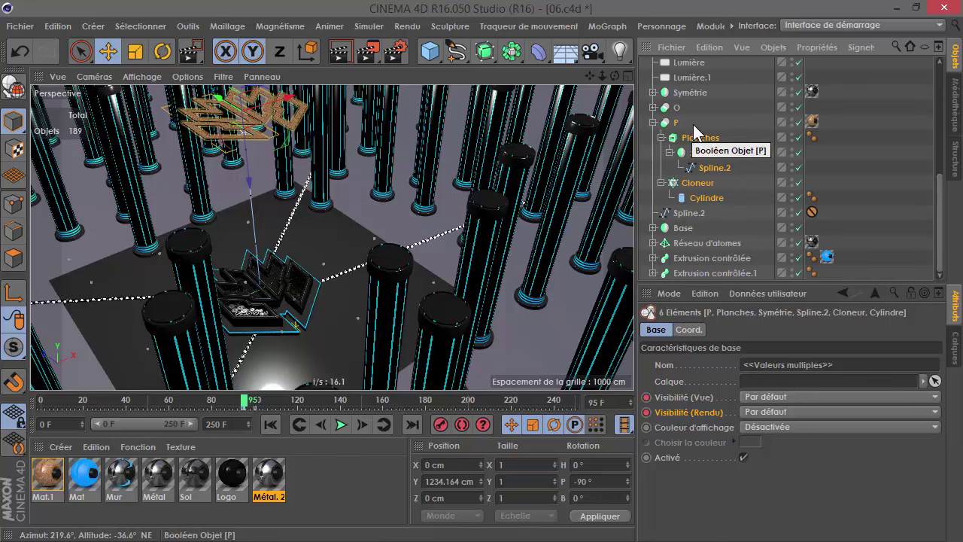
pyautogui.click(676, 124)
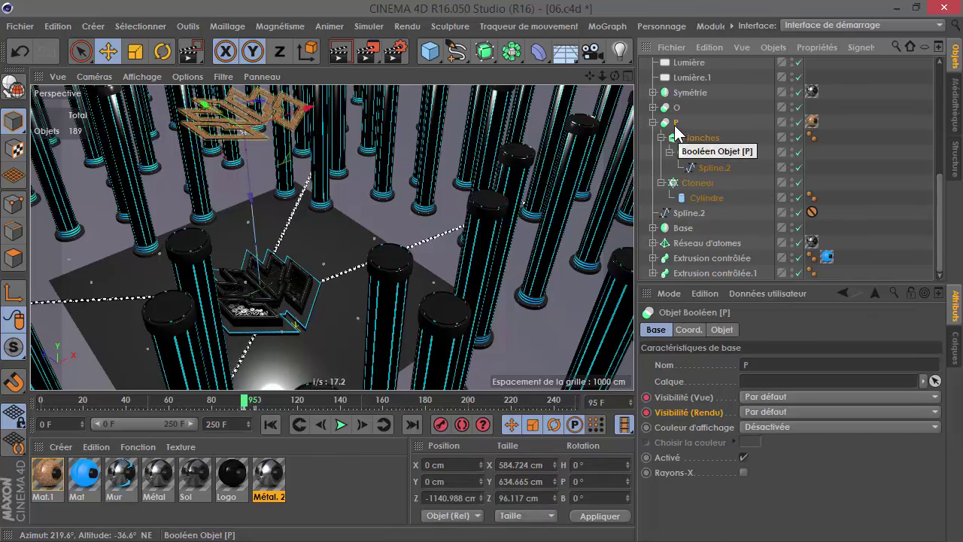
pyautogui.click(709, 46)
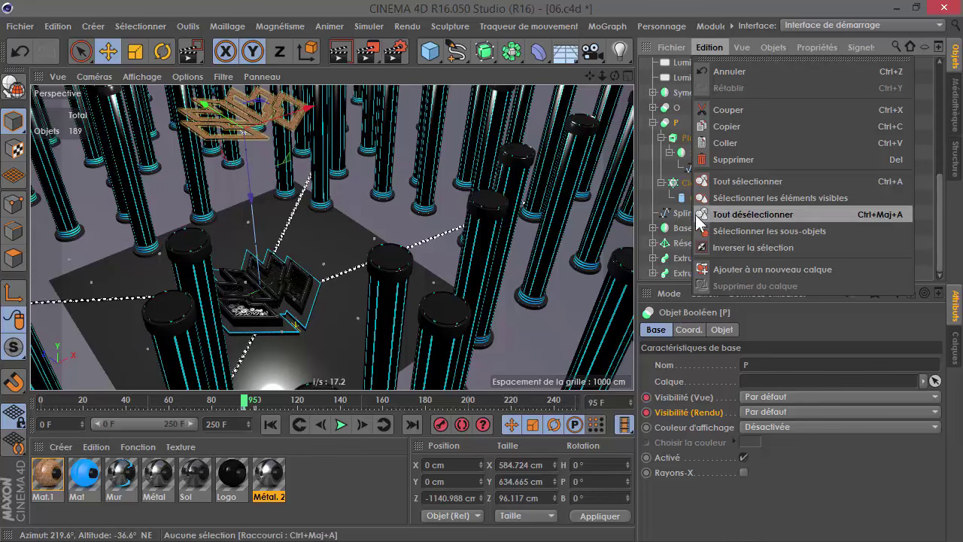
pyautogui.click(812, 230)
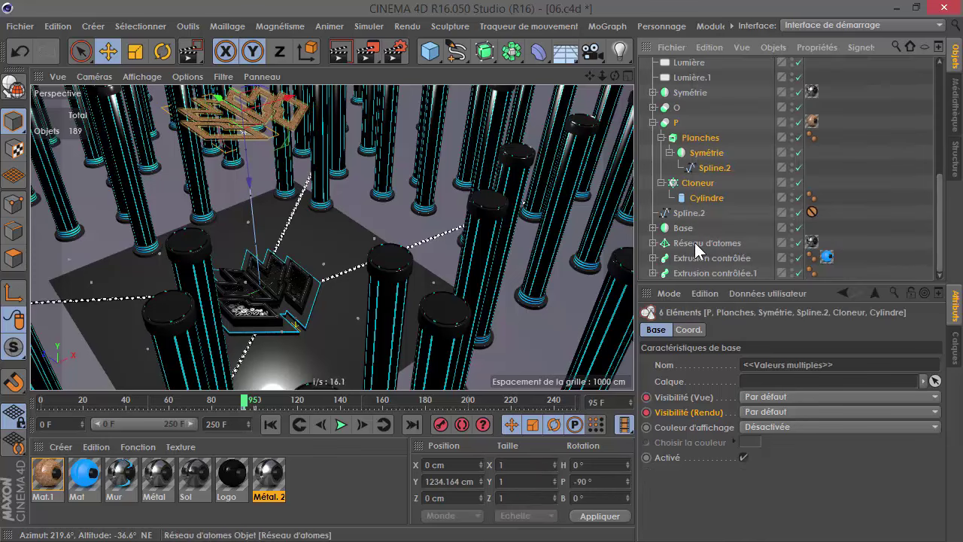
pyautogui.click(744, 168)
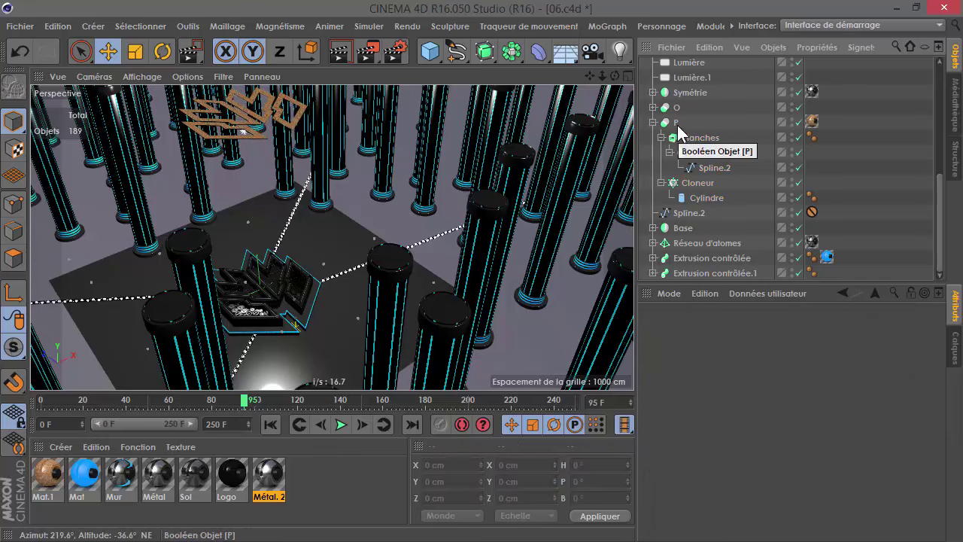
pyautogui.hotkey('ctrl', 'z')
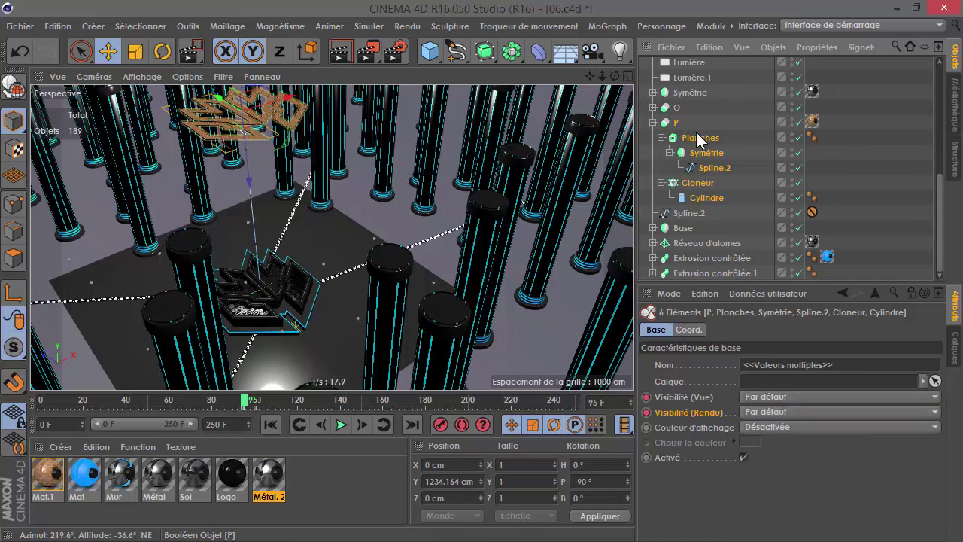
# Keyframe Activé at frame 95, then uncheck Activé at frame 94.
pyautogui.click(646, 457)
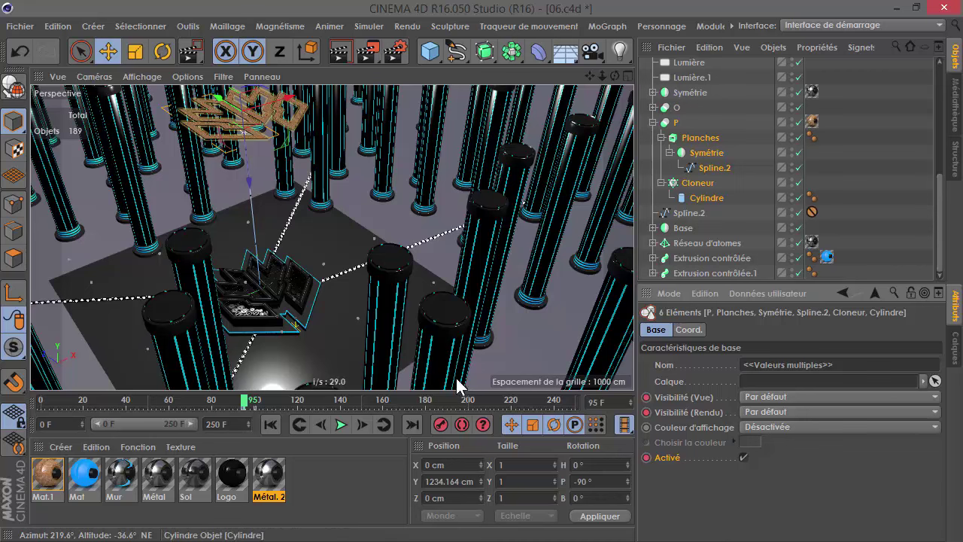
pyautogui.click(299, 424)
pyautogui.click(742, 458)
# Keyframe the disabled state at frame 94 and scrub back to around frame 79.
pyautogui.click(646, 458)
pyautogui.moveTo(219, 399); pyautogui.dragTo(182, 399)
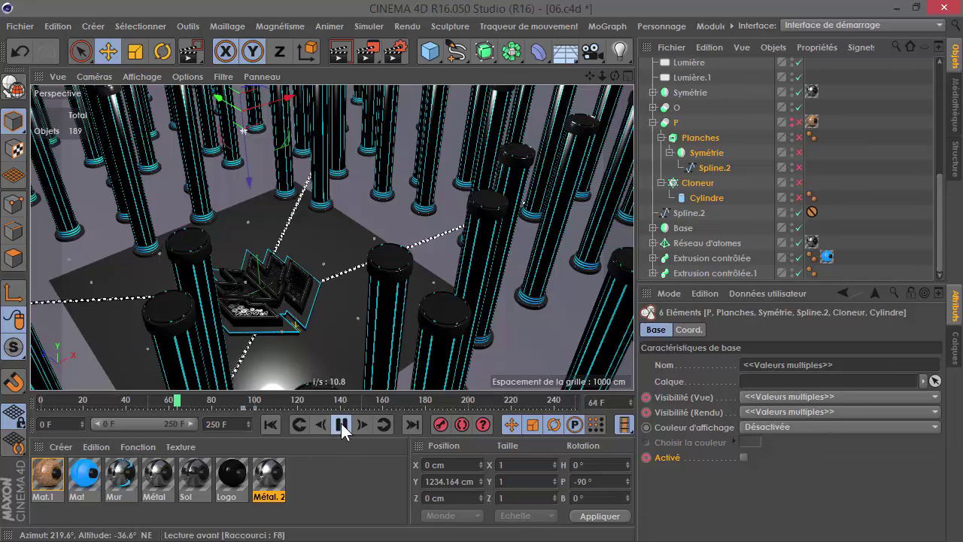
pyautogui.click(342, 425)
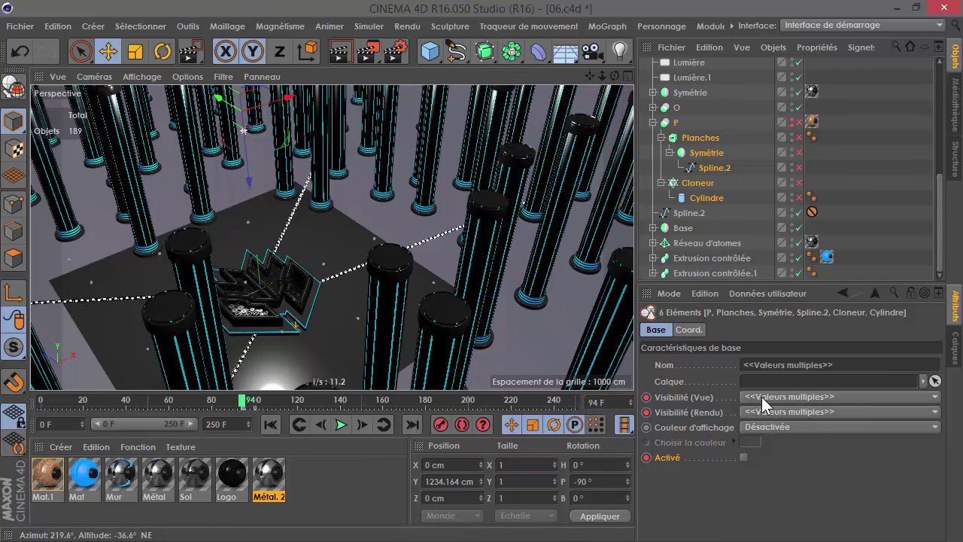
pyautogui.click(782, 397)
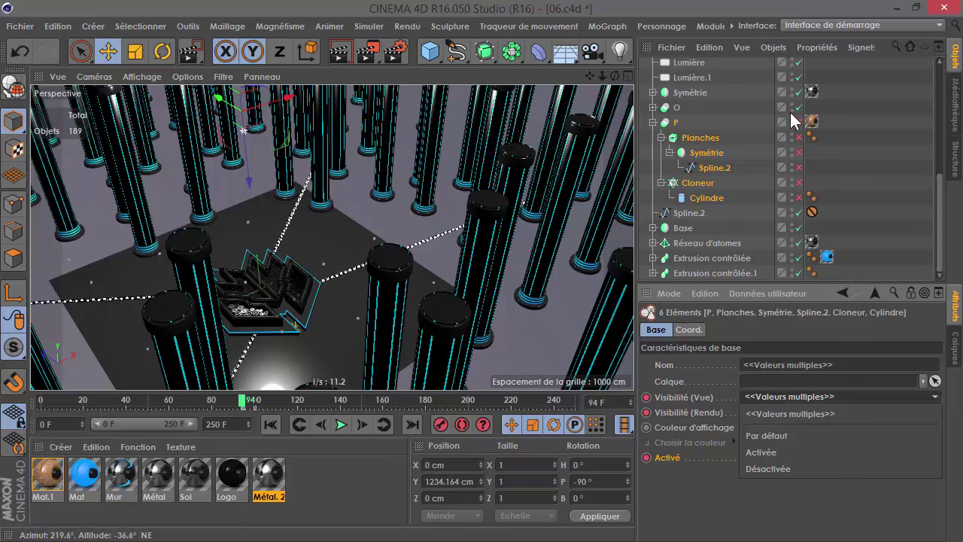
pyautogui.click(360, 421)
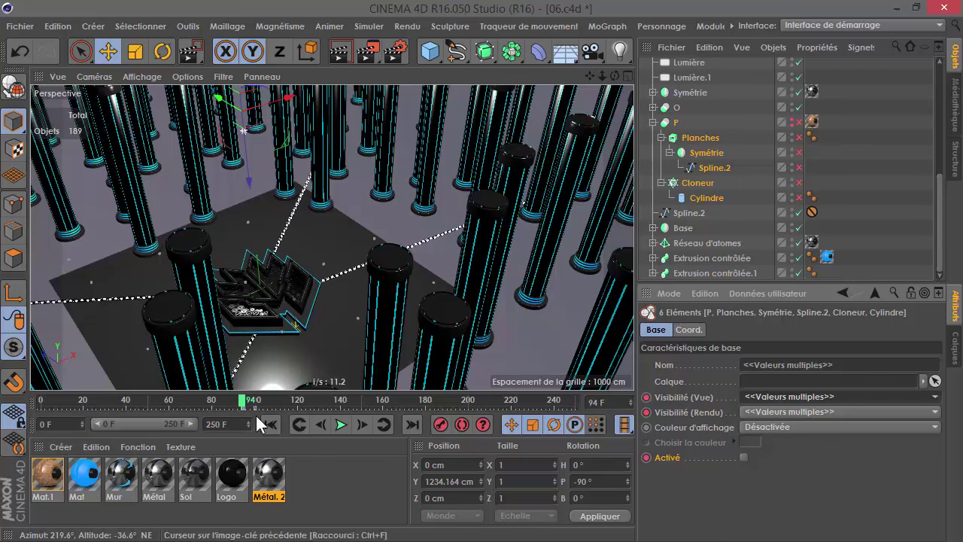
# From frame 95, play the plank drop animation and stop it.
pyautogui.click(362, 424)
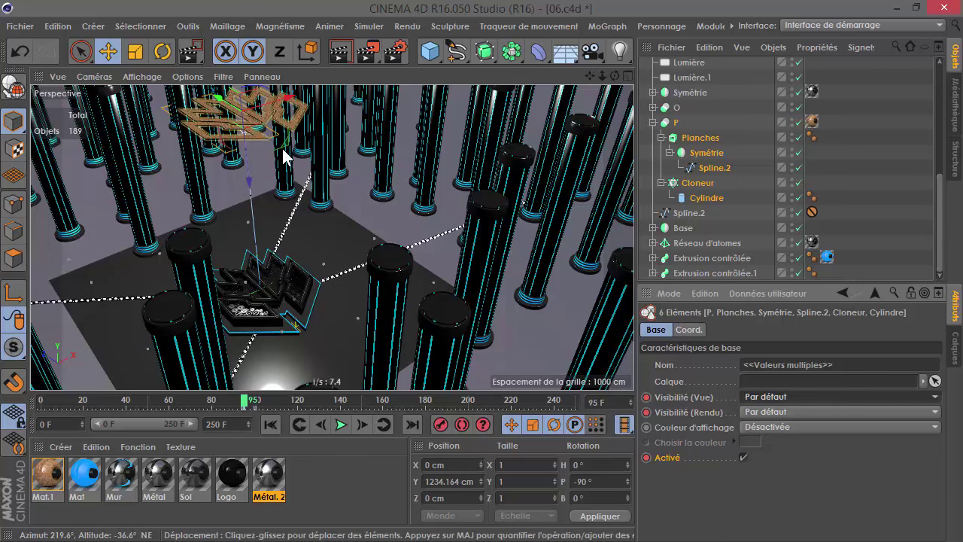
pyautogui.click(340, 424)
pyautogui.click(340, 424)
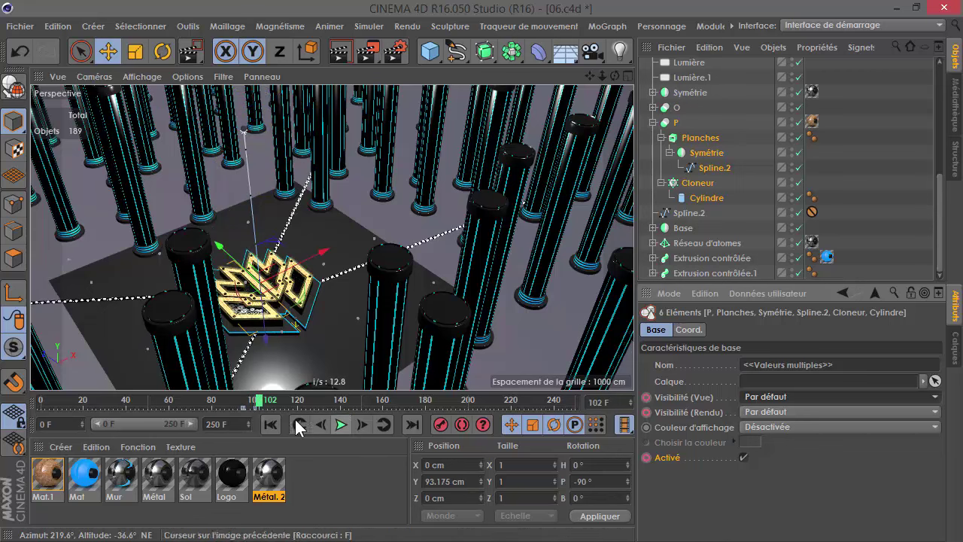
# Return to frame 0, frame the view onto the logo panels and clear the plank selection.
pyautogui.click(270, 424)
pyautogui.scroll(5, 229, 297)
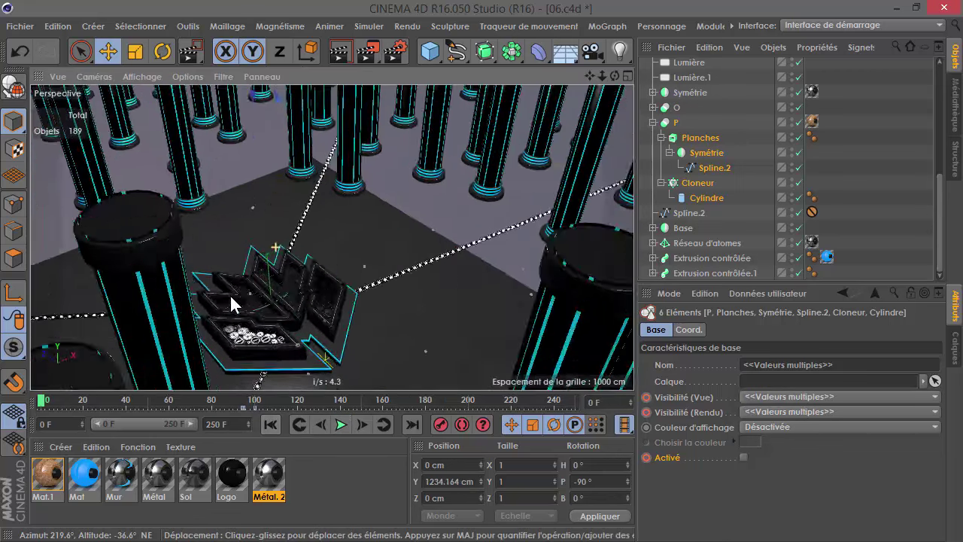
pyautogui.scroll(3, 230, 301)
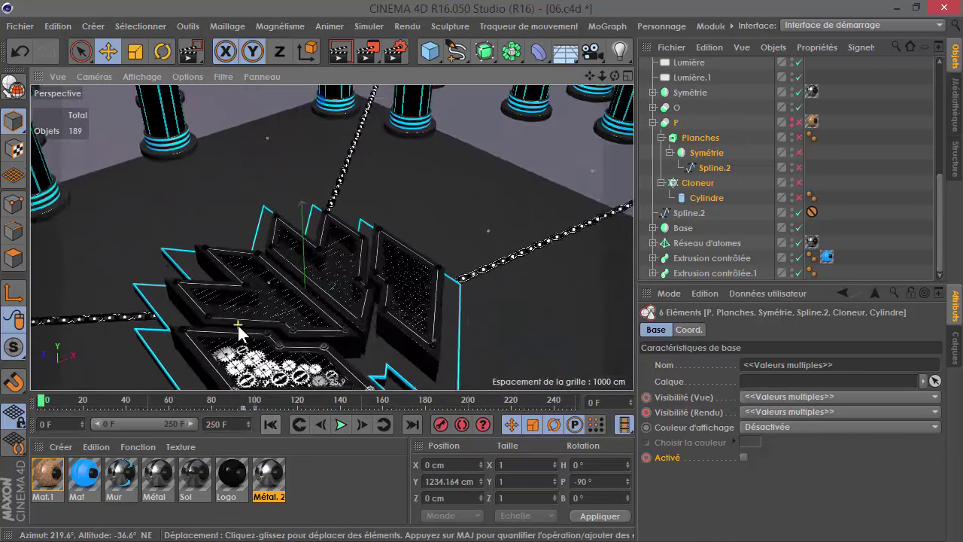
pyautogui.moveTo(589, 76); pyautogui.dragTo(595, 45)
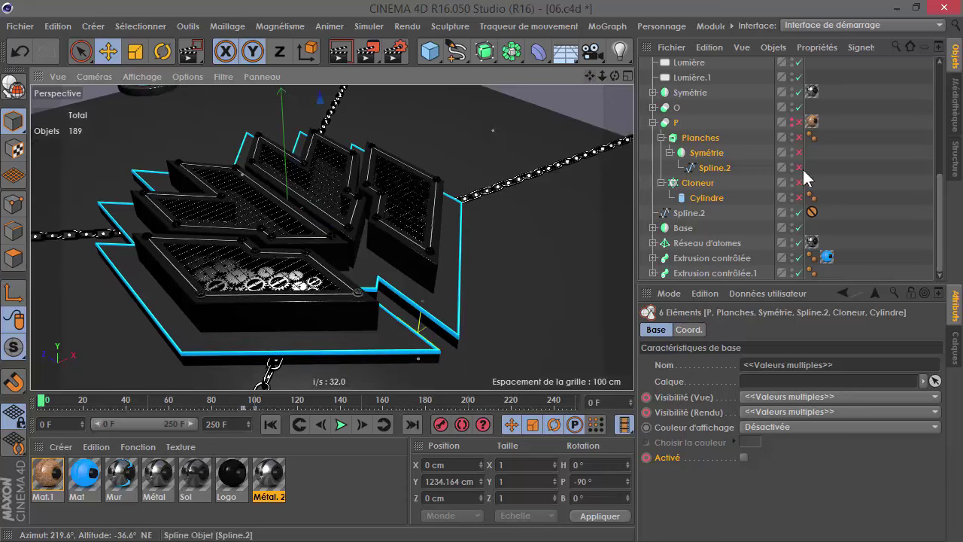
pyautogui.click(802, 169)
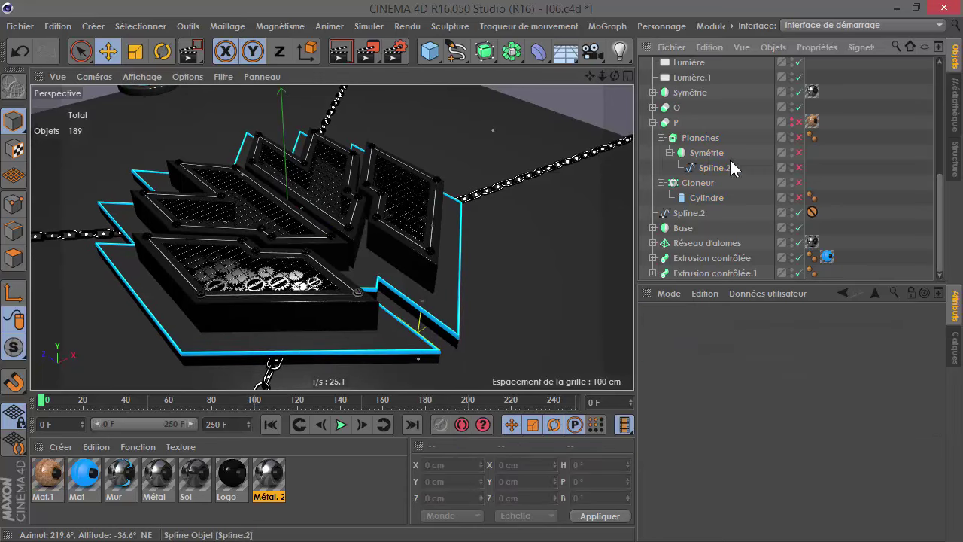
# Select the Symétrie group with all its children, then clear the selection.
pyautogui.click(686, 92)
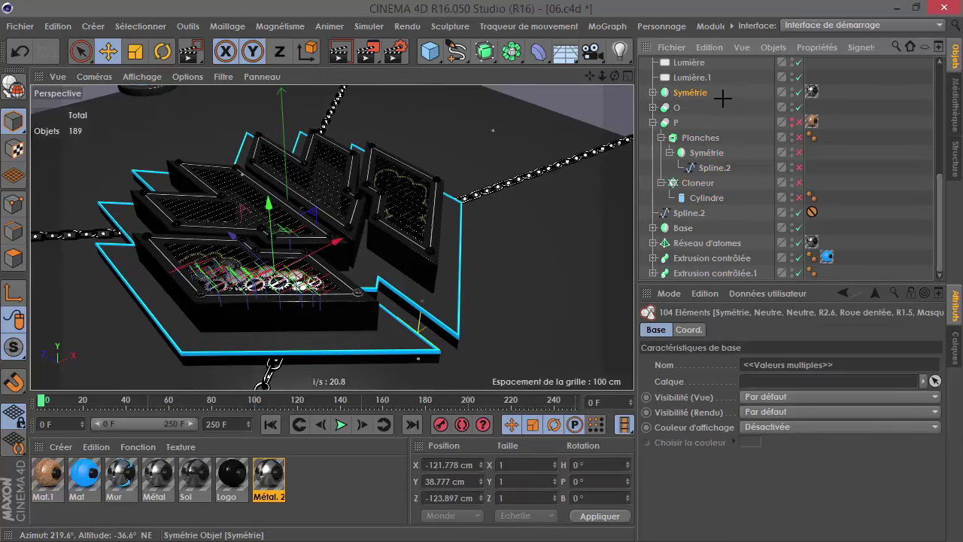
pyautogui.keyDown('shift'); pyautogui.click(704, 94); pyautogui.keyUp('shift')
pyautogui.keyDown('shift'); pyautogui.click(707, 94); pyautogui.keyUp('shift')
pyautogui.keyDown('shift'); pyautogui.click(704, 95); pyautogui.keyUp('shift')
pyautogui.click(696, 92)
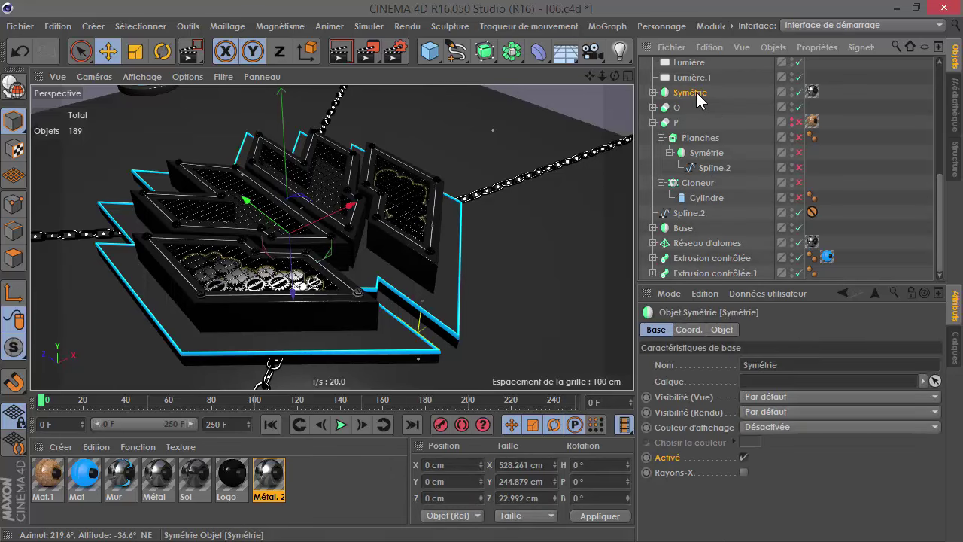
pyautogui.middleClick(696, 92)
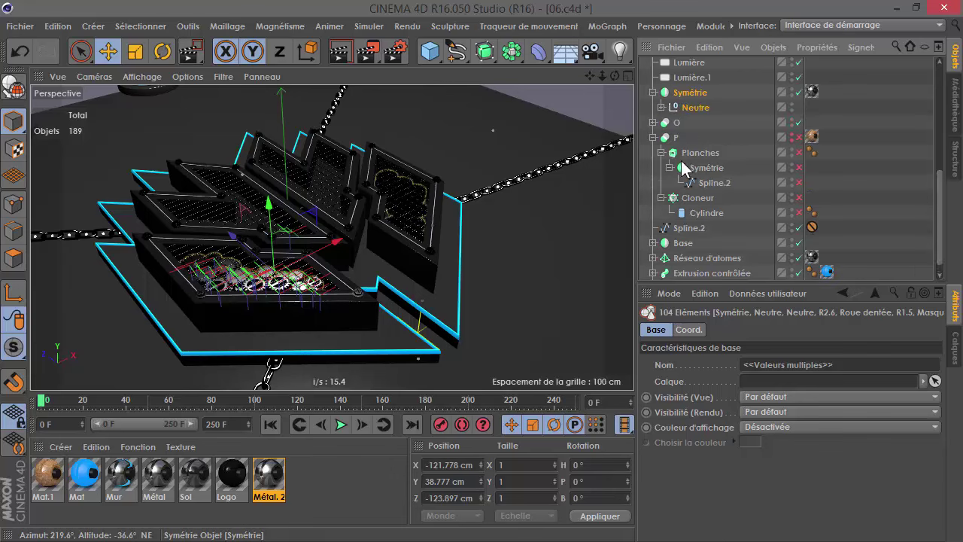
pyautogui.click(334, 269)
pyautogui.scroll(3, 336, 264)
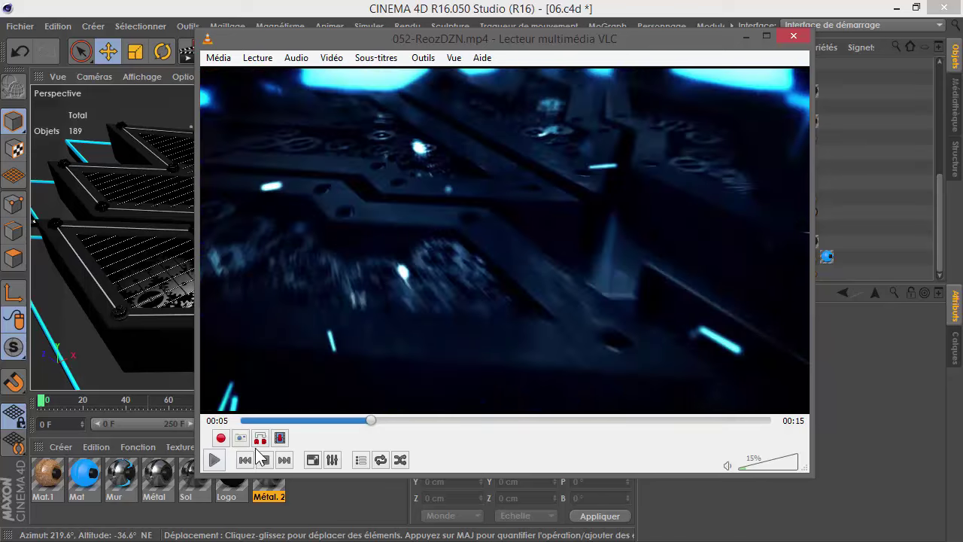
# Step 052-ReozDZN.mp4 to the panel close-up around 00:05 and move the VLC window aside.
pyautogui.click(214, 460)
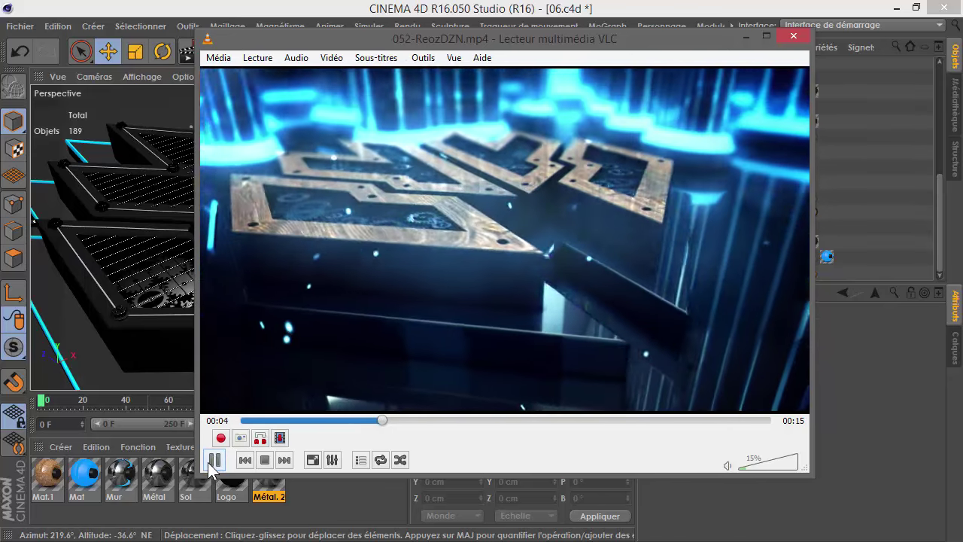
pyautogui.click(212, 463)
pyautogui.click(214, 460)
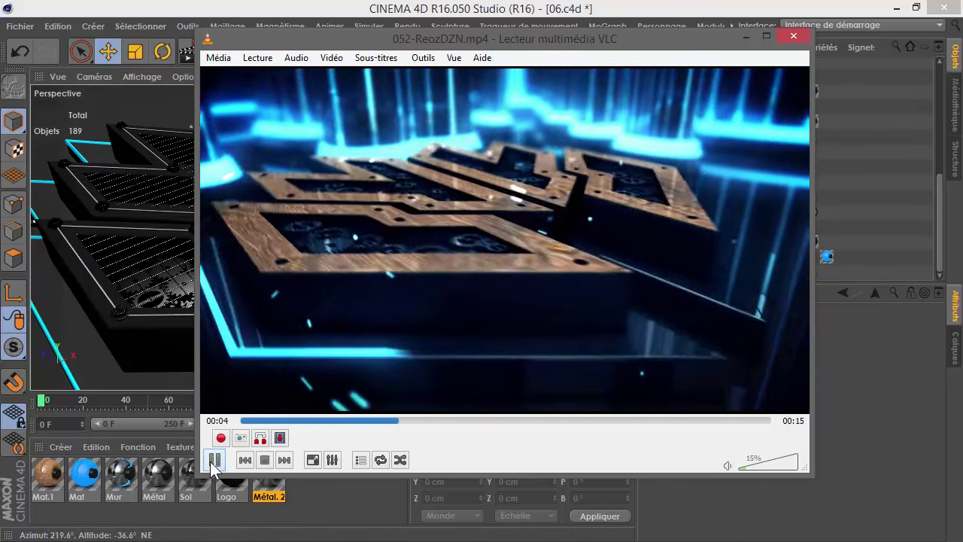
pyautogui.click(213, 460)
pyautogui.click(214, 459)
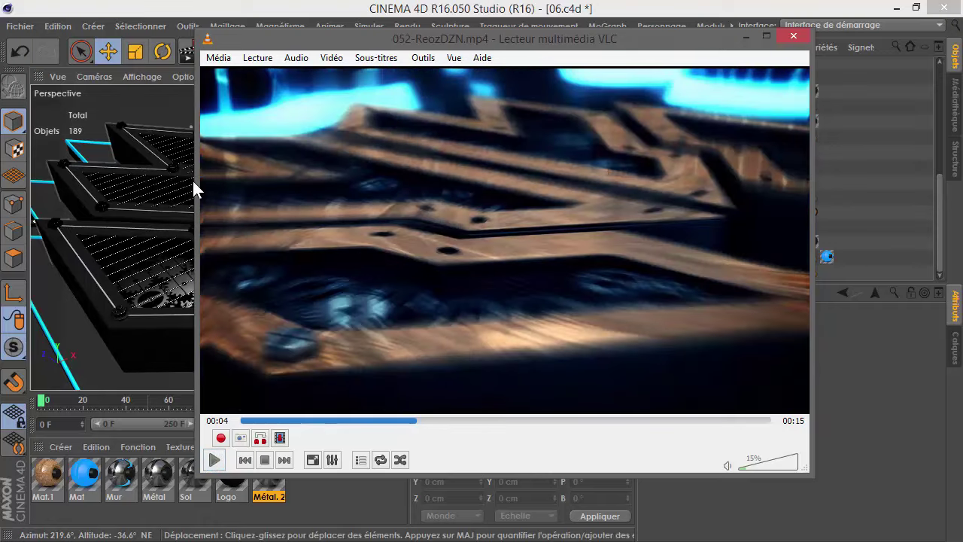
pyautogui.click(214, 459)
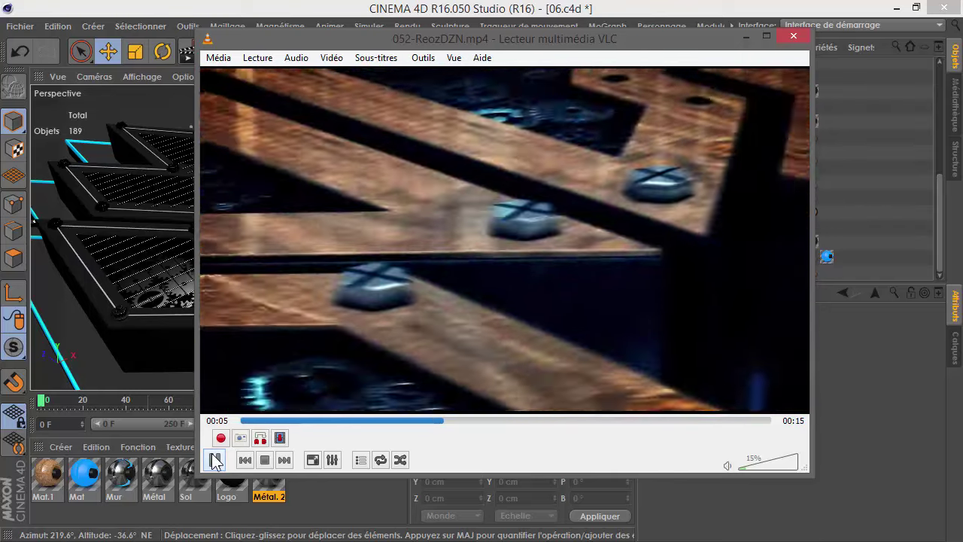
pyautogui.moveTo(587, 38); pyautogui.dragTo(544, 127)
# Select the screw cloner Cloneur.1 on the logo and reveal it with Accéder au premier objet actif.
pyautogui.click(697, 119)
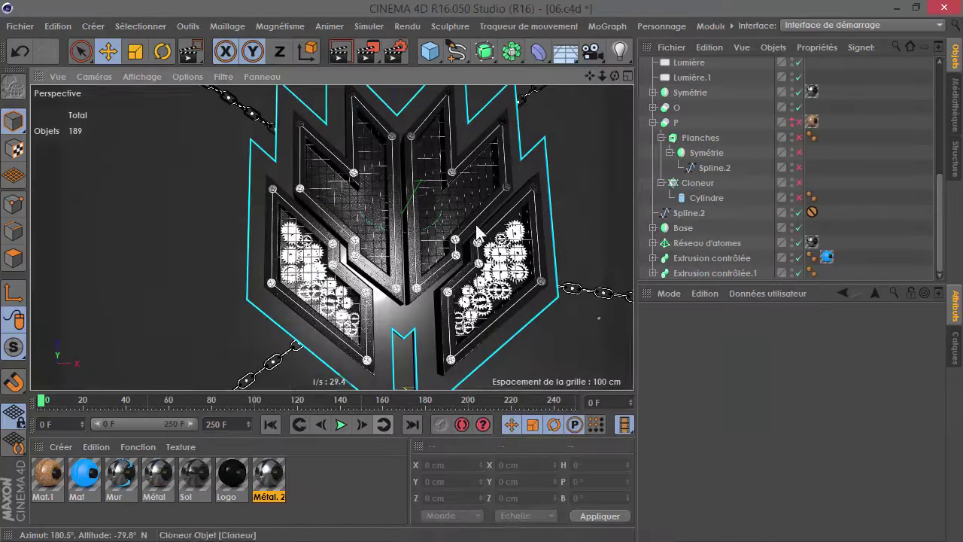
pyautogui.click(457, 248)
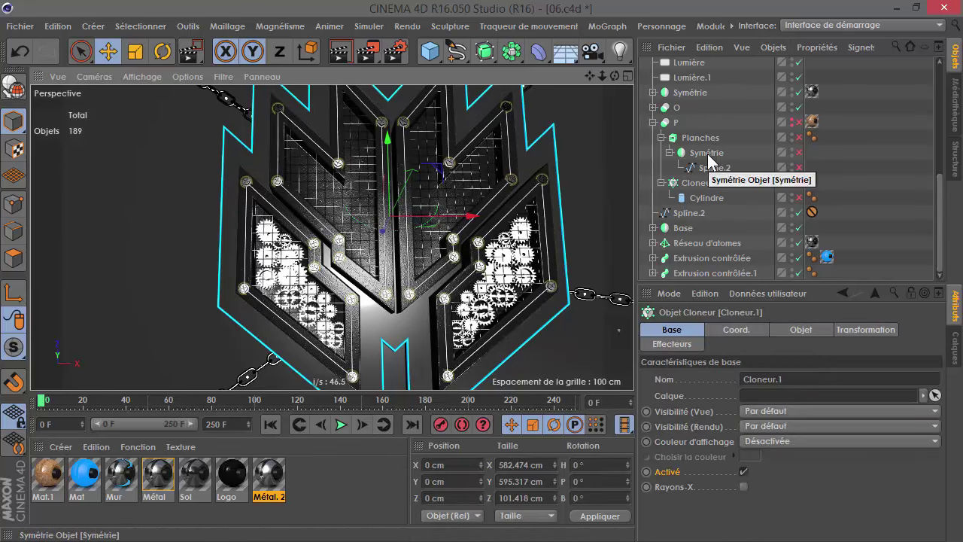
pyautogui.scroll(1, 719, 135)
pyautogui.click(760, 49)
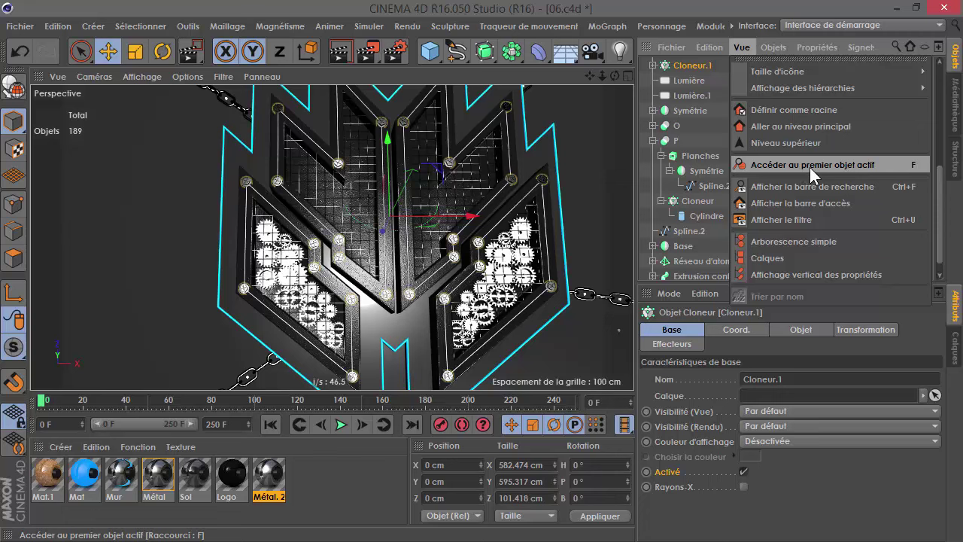
pyautogui.click(817, 167)
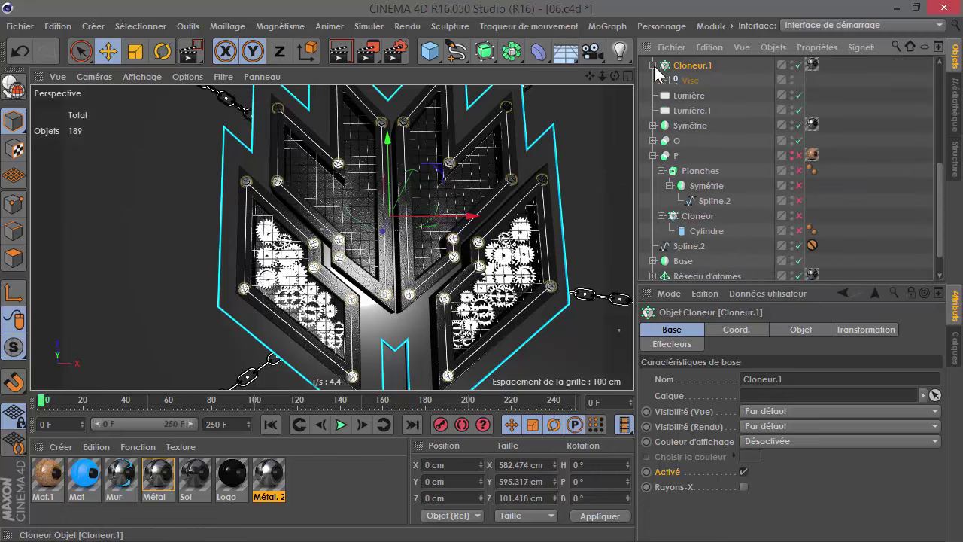
pyautogui.click(407, 26)
pyautogui.moveTo(607, 26)
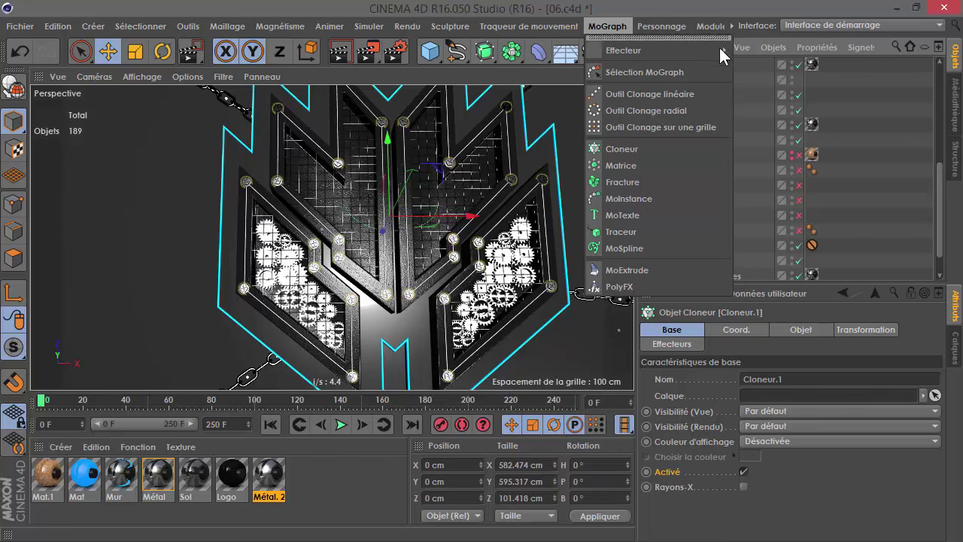
# Add a Simple effector from MoGraph > Effecteur and check the preferences' insertion settings.
pyautogui.moveTo(655, 51)
pyautogui.click(751, 68)
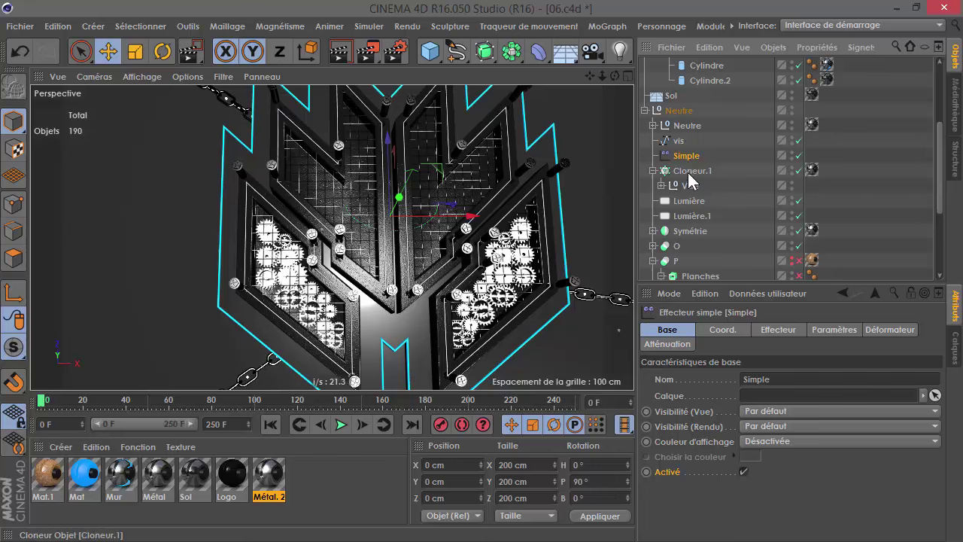
pyautogui.click(58, 26)
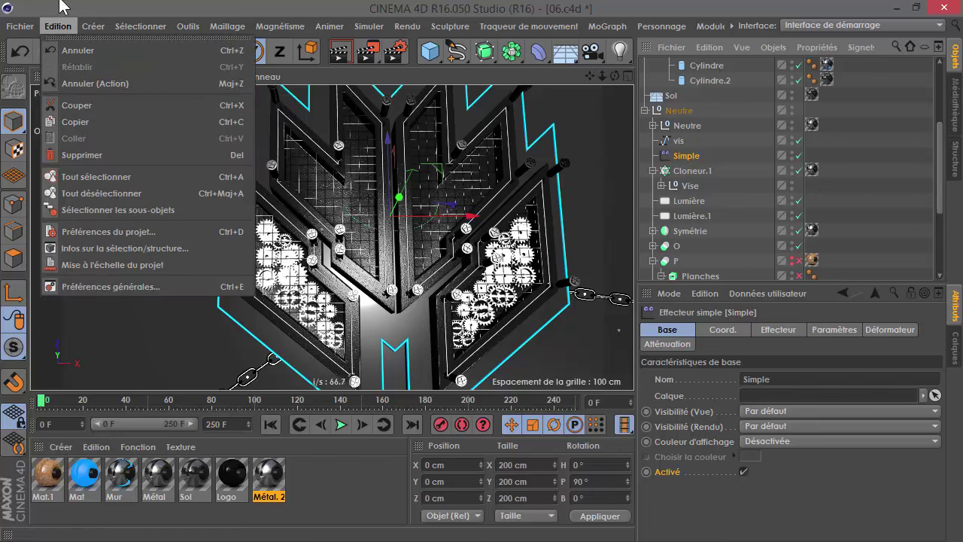
pyautogui.click(71, 286)
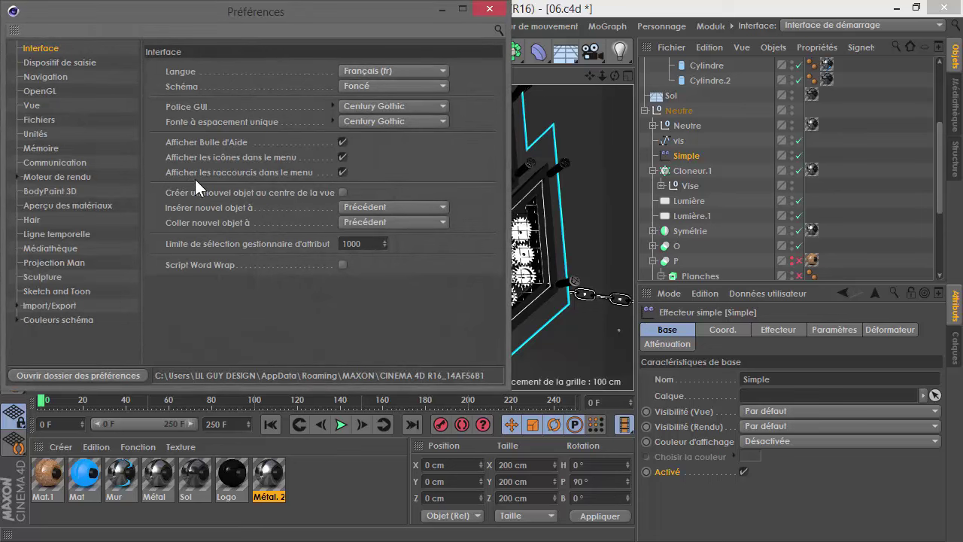
pyautogui.click(383, 220)
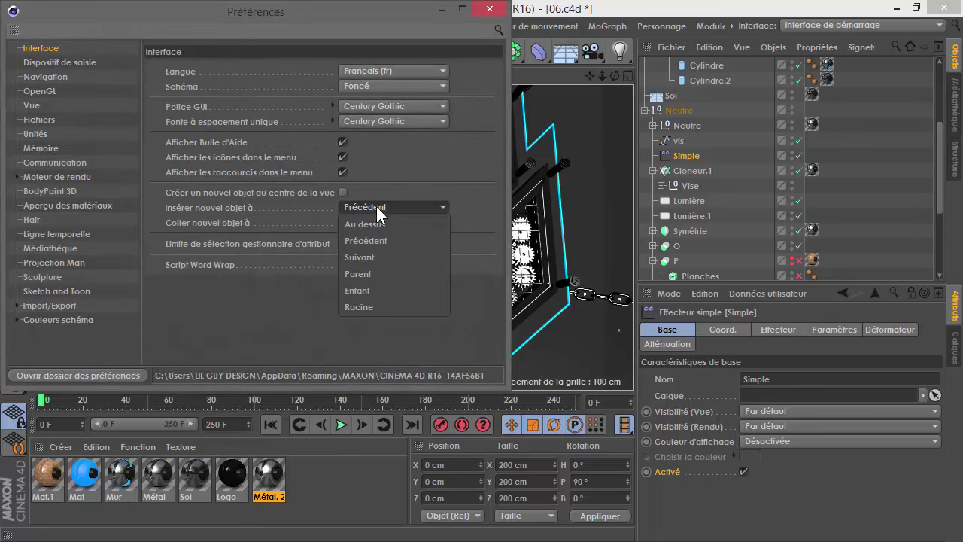
pyautogui.click(520, 190)
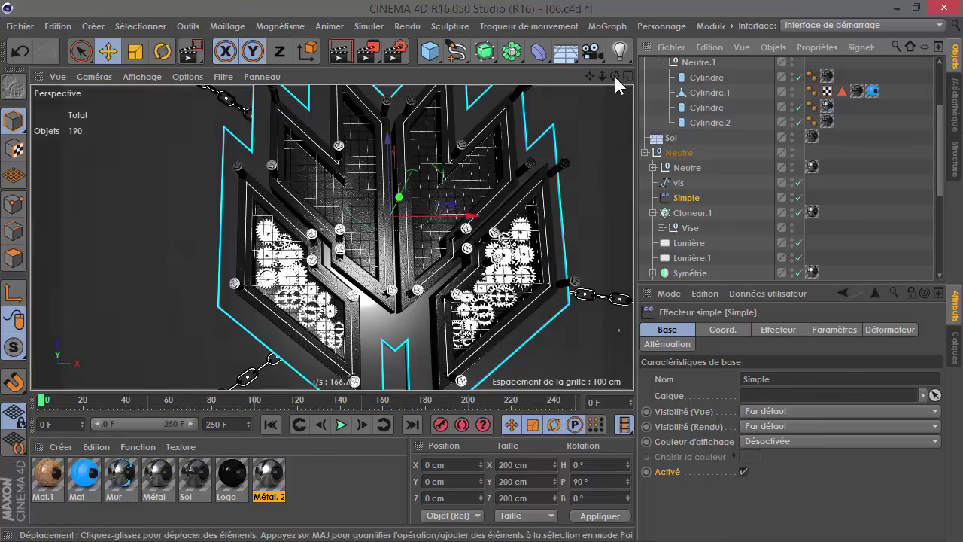
pyautogui.moveTo(615, 77); pyautogui.dragTo(374, 267)
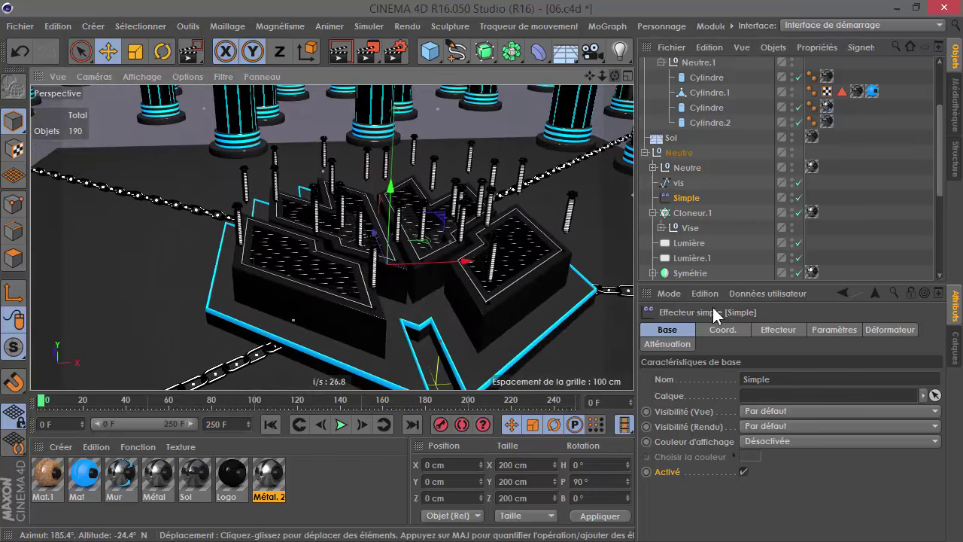
# Enable the effector's position parameters and drag P.Y up to about 225 cm.
pyautogui.click(775, 330)
pyautogui.click(820, 331)
pyautogui.moveTo(742, 442); pyautogui.dragTo(750, 398)
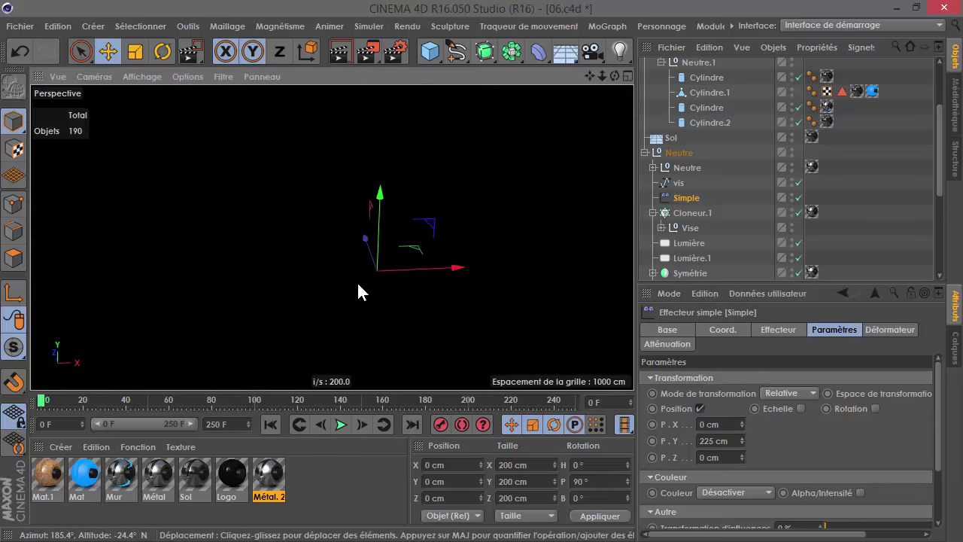
pyautogui.hotkey('ctrl', 'shift', 'z')
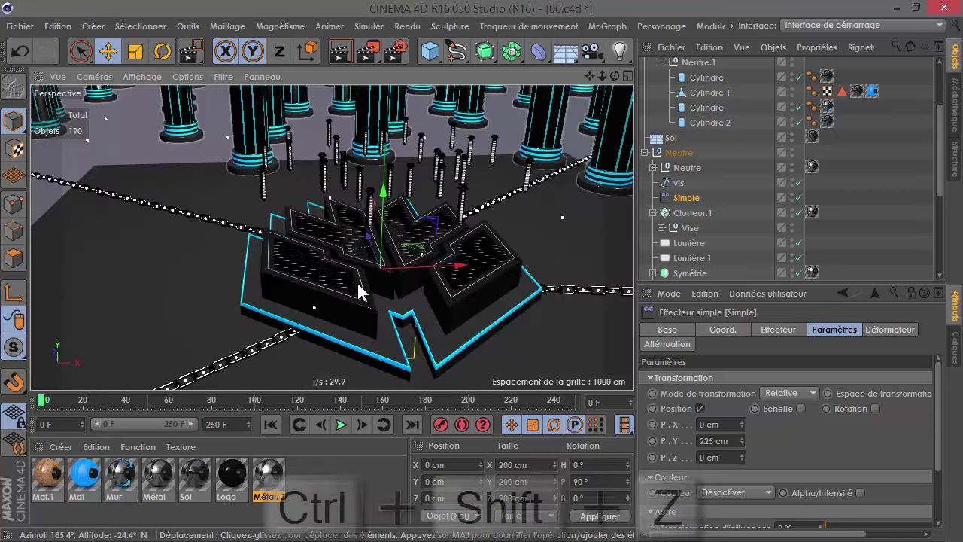
pyautogui.moveTo(435, 241)
pyautogui.keyDown('alt'); pyautogui.mouseDown()
pyautogui.moveTo(418, 267)
pyautogui.moveTo(377, 276)
pyautogui.moveTo(414, 256)
pyautogui.moveTo(391, 278)
pyautogui.moveTo(374, 268)
pyautogui.moveTo(307, 266)
pyautogui.moveTo(288, 223)
pyautogui.moveTo(361, 218)
pyautogui.mouseUp(); pyautogui.keyUp('alt')
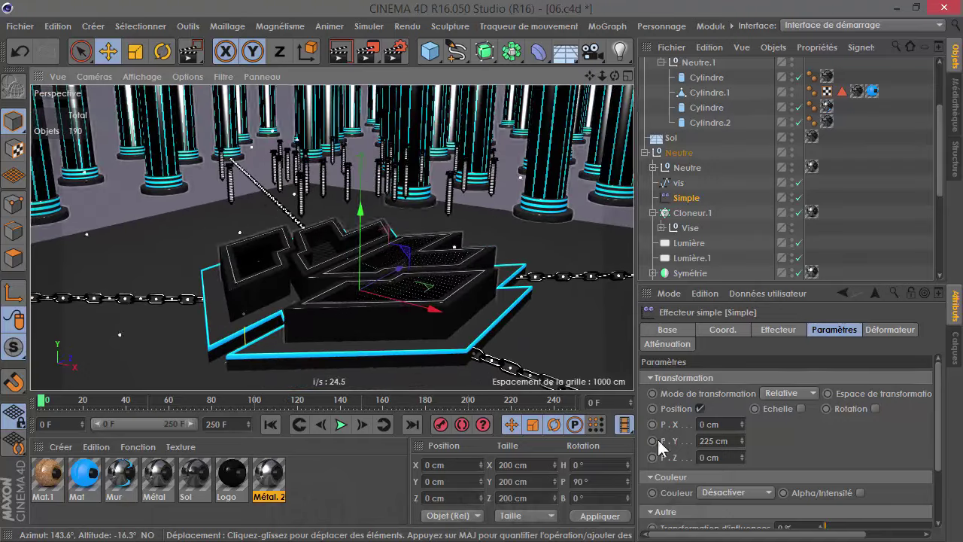
# Raise the screws further by entering 600 cm as the Y position offset.
pyautogui.moveTo(742, 440)
pyautogui.mouseDown()
pyautogui.moveTo(768, 190)
pyautogui.moveTo(732, 538)
pyautogui.mouseUp()
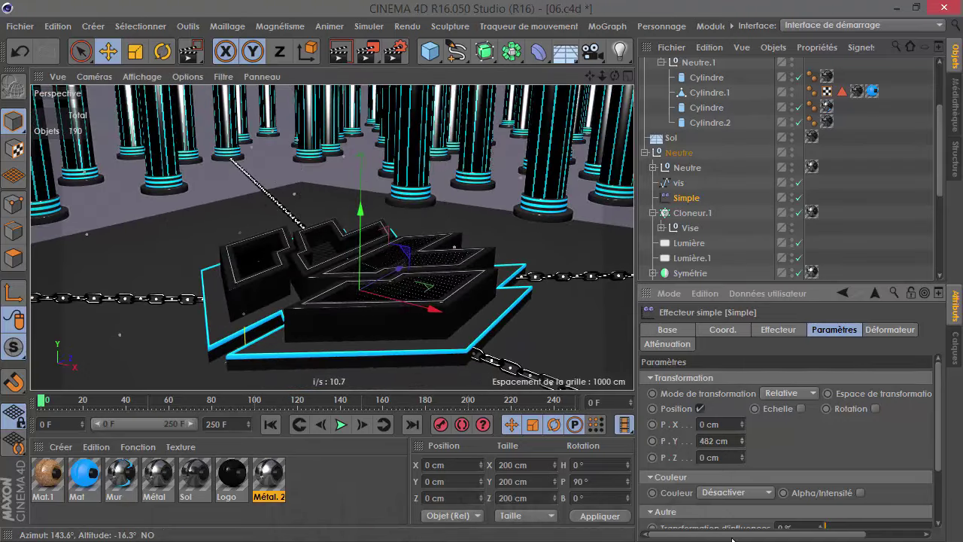
pyautogui.keyDown('alt'); pyautogui.moveTo(184, 296); pyautogui.dragTo(329, 325, button='right'); pyautogui.keyUp('alt')
pyautogui.moveTo(363, 269)
pyautogui.keyDown('alt'); pyautogui.mouseDown()
pyautogui.moveTo(389, 255)
pyautogui.moveTo(466, 268)
pyautogui.mouseUp(); pyautogui.keyUp('alt')
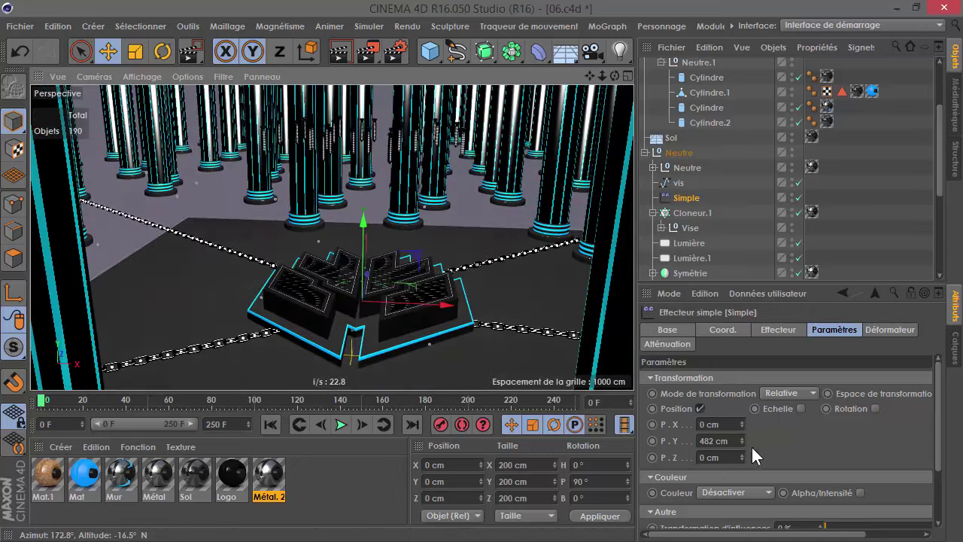
pyautogui.doubleClick(725, 443)
pyautogui.write('600')
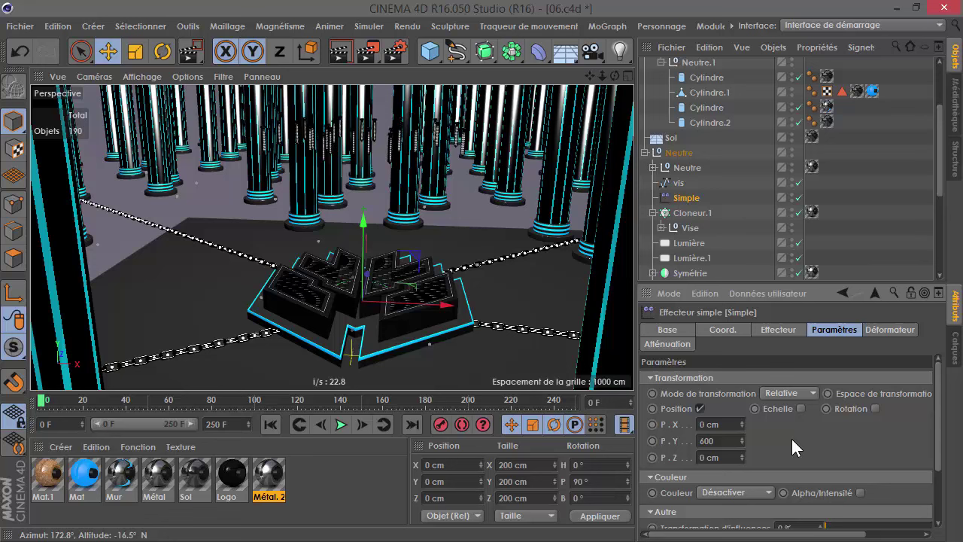
pyautogui.press('Return')
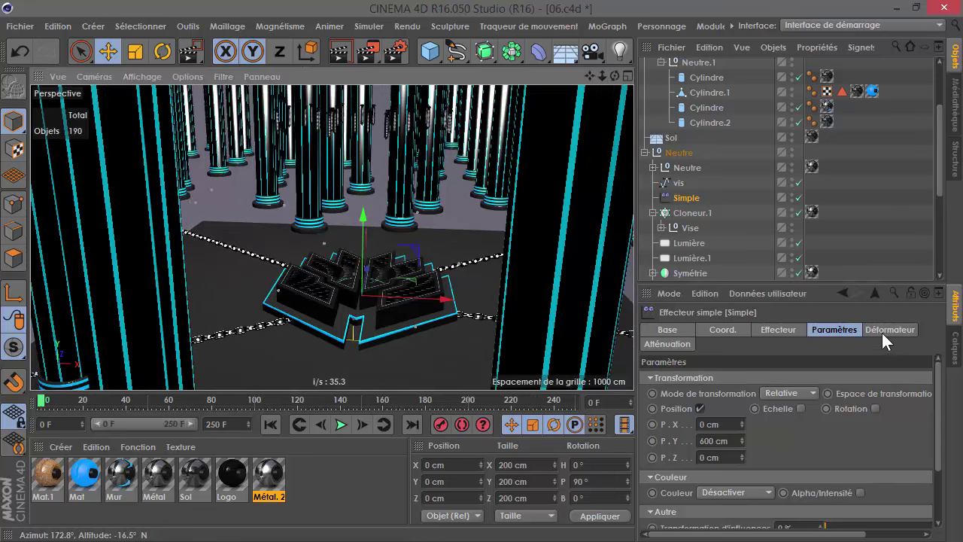
pyautogui.click(683, 345)
pyautogui.click(723, 378)
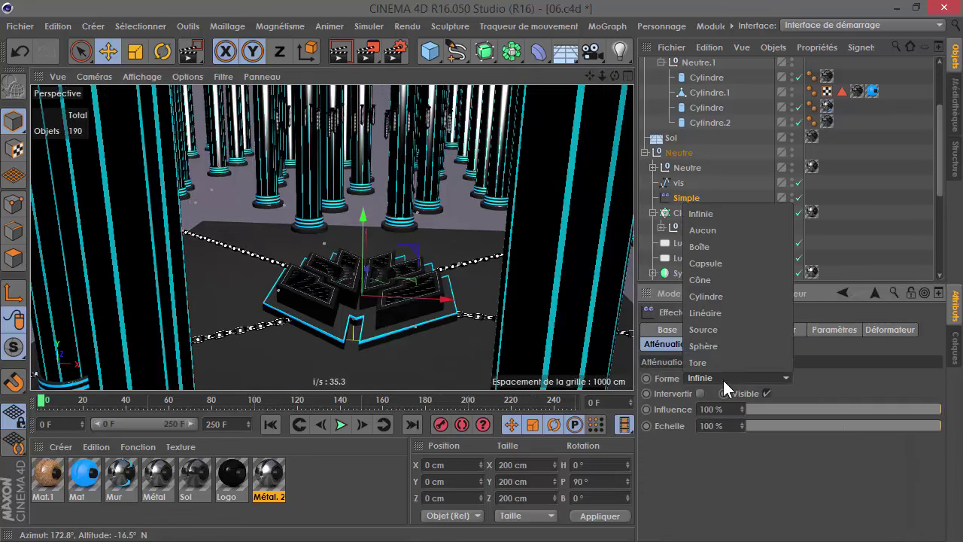
# Set the effector's falloff shape to Linéaire with orientation -X.
pyautogui.click(720, 327)
pyautogui.keyDown('alt'); pyautogui.moveTo(424, 280); pyautogui.dragTo(397, 333); pyautogui.keyUp('alt')
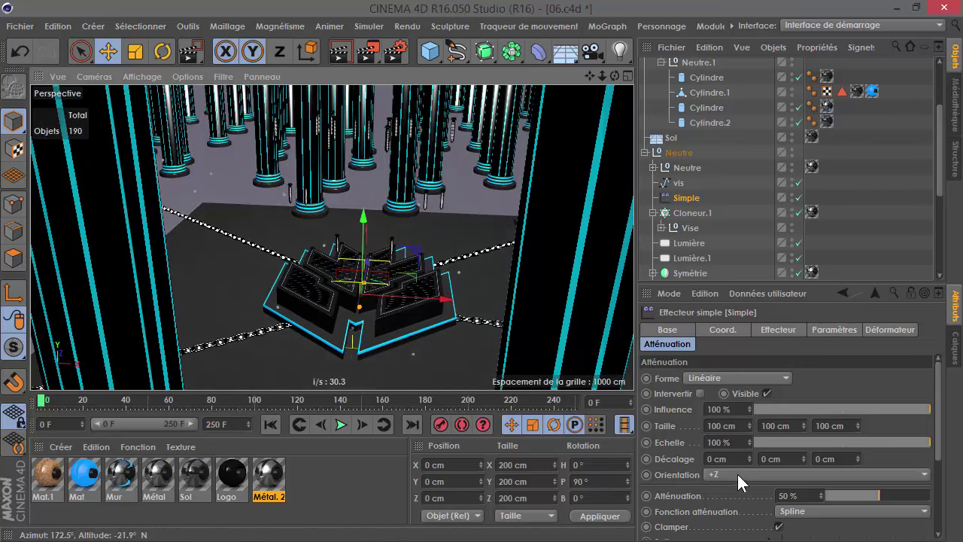
pyautogui.click(738, 474)
pyautogui.click(718, 394)
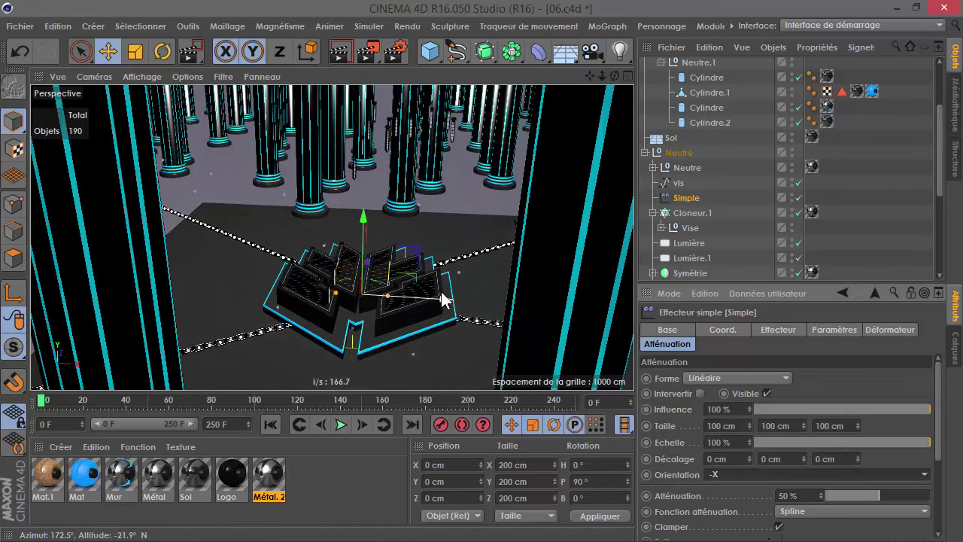
pyautogui.scroll(3, 408, 256)
pyautogui.moveTo(366, 264)
pyautogui.keyDown('alt'); pyautogui.mouseDown()
pyautogui.moveTo(384, 329)
pyautogui.moveTo(429, 323)
pyautogui.moveTo(379, 307)
pyautogui.moveTo(467, 316)
pyautogui.moveTo(301, 249)
pyautogui.mouseUp(); pyautogui.keyUp('alt')
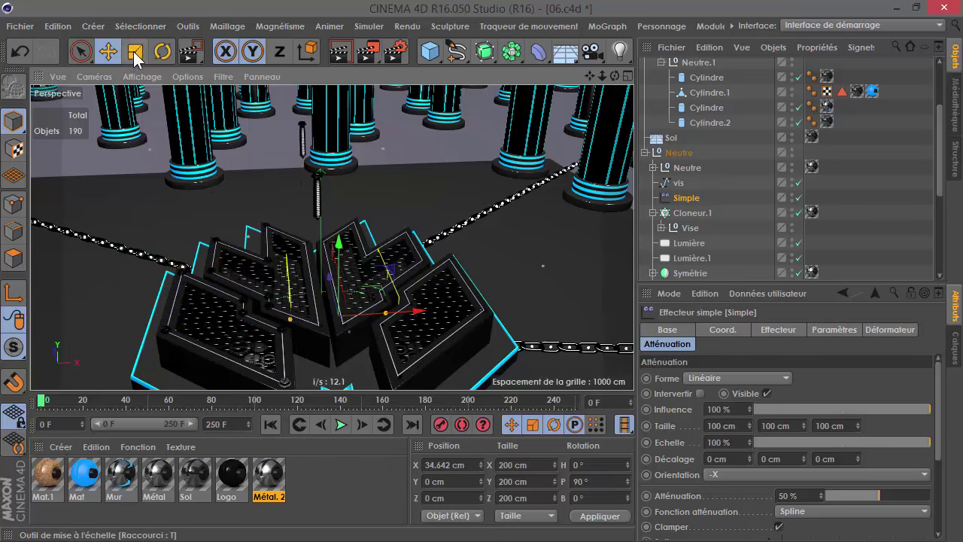
# Try viewport shading modes, settling on Gouraud shading while orbiting the logo tiles.
pyautogui.click(136, 51)
pyautogui.click(136, 78)
pyautogui.click(154, 129)
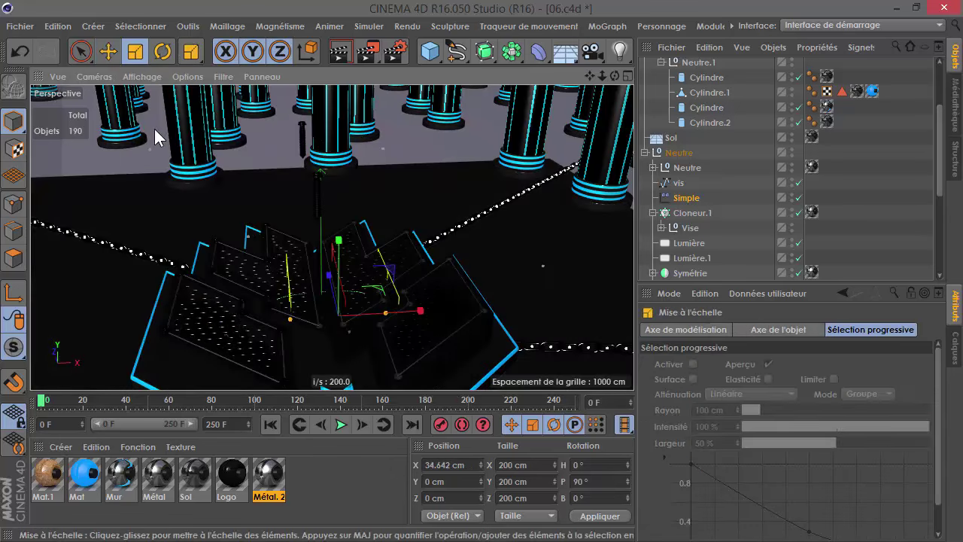
pyautogui.click(145, 77)
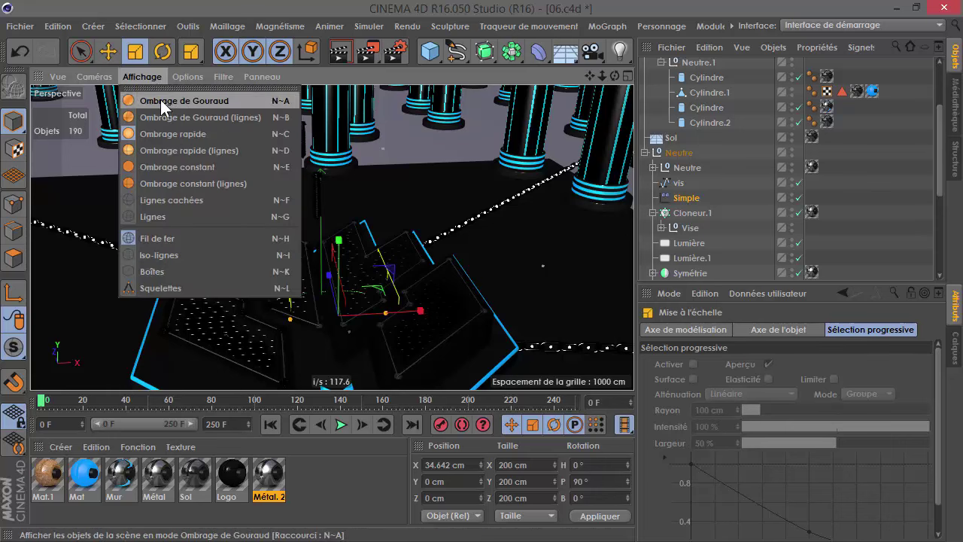
pyautogui.click(160, 99)
pyautogui.moveTo(295, 295)
pyautogui.keyDown('alt'); pyautogui.mouseDown()
pyautogui.moveTo(327, 322)
pyautogui.moveTo(350, 277)
pyautogui.moveTo(337, 260)
pyautogui.mouseUp(); pyautogui.keyUp('alt')
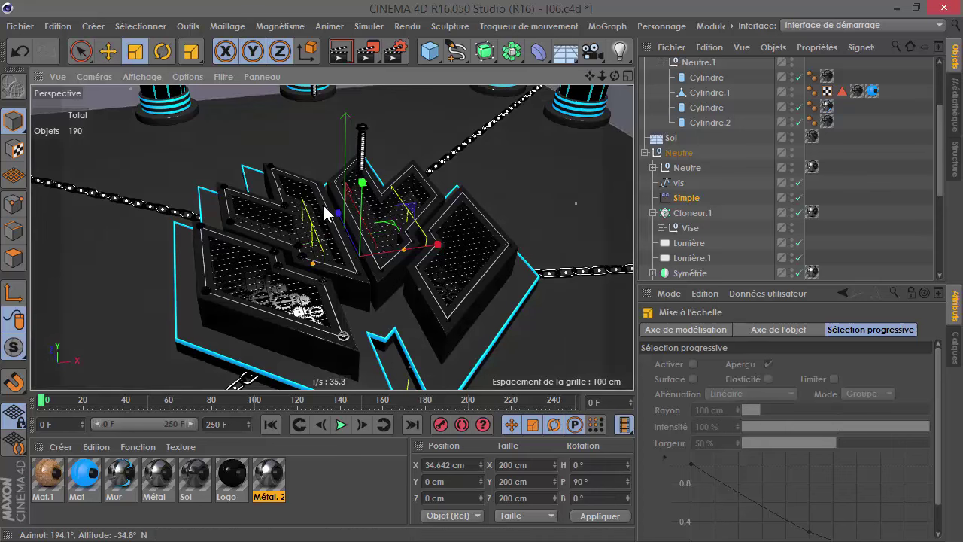
pyautogui.moveTo(323, 269)
pyautogui.keyDown('alt'); pyautogui.mouseDown()
pyautogui.moveTo(316, 258)
pyautogui.moveTo(351, 186)
pyautogui.mouseUp(); pyautogui.keyUp('alt')
pyautogui.moveTo(347, 153)
pyautogui.keyDown('alt'); pyautogui.mouseDown()
pyautogui.moveTo(344, 275)
pyautogui.moveTo(318, 258)
pyautogui.moveTo(371, 295)
pyautogui.moveTo(371, 314)
pyautogui.moveTo(358, 279)
pyautogui.mouseUp(); pyautogui.keyUp('alt')
# Turn off viewport textures and switch to Ombrage rapide (lignes) to inspect a panel closely.
pyautogui.click(185, 77)
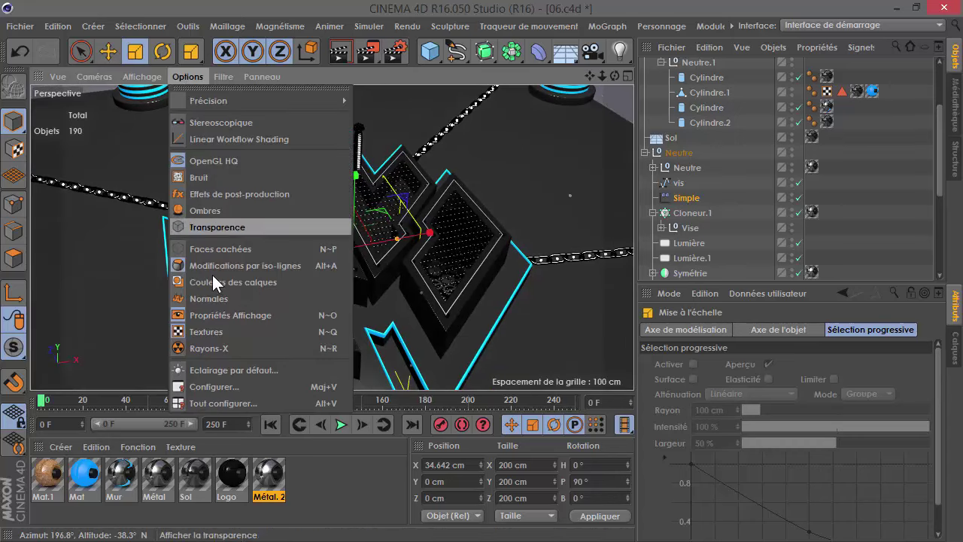
pyautogui.click(216, 332)
pyautogui.keyDown('alt'); pyautogui.moveTo(299, 301); pyautogui.dragTo(338, 286); pyautogui.keyUp('alt')
pyautogui.click(142, 76)
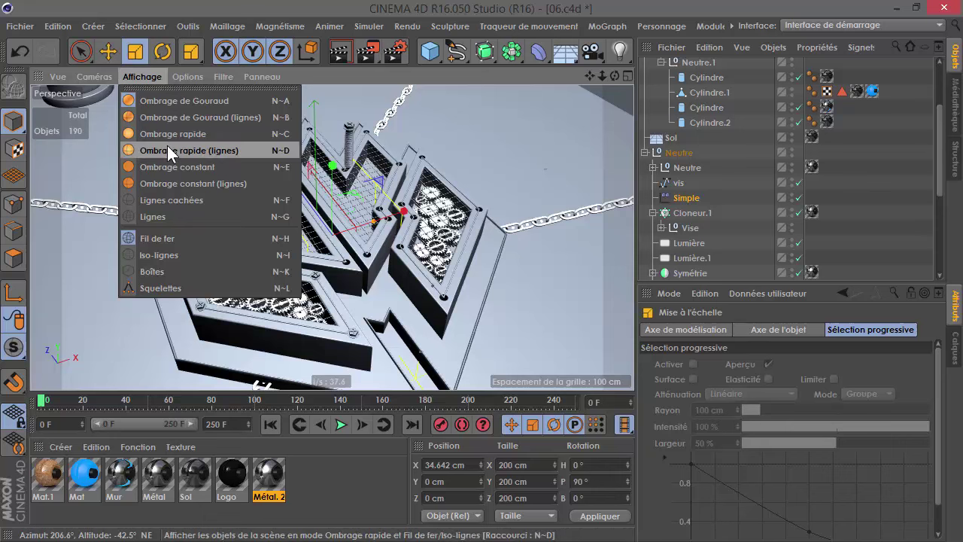
pyautogui.click(167, 150)
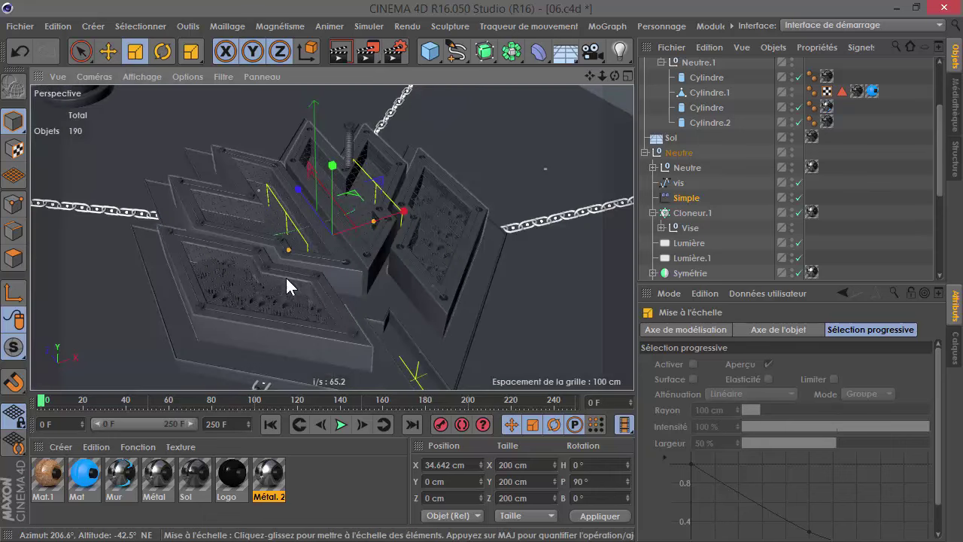
pyautogui.keyDown('alt'); pyautogui.moveTo(286, 278); pyautogui.dragTo(311, 272); pyautogui.keyUp('alt')
pyautogui.scroll(3, 275, 232)
pyautogui.scroll(3, 270, 230)
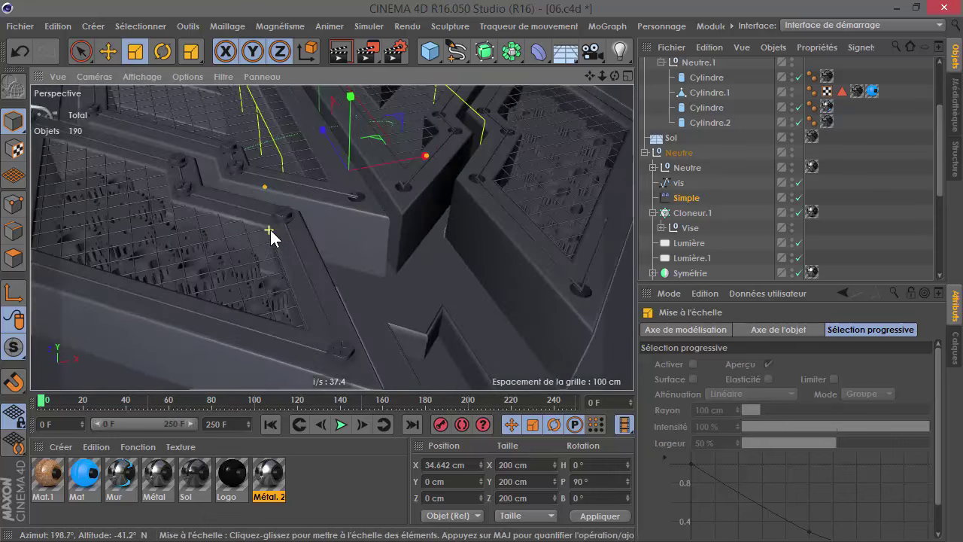
pyautogui.scroll(2, 270, 230)
pyautogui.scroll(-2, 319, 276)
pyautogui.scroll(-3, 280, 258)
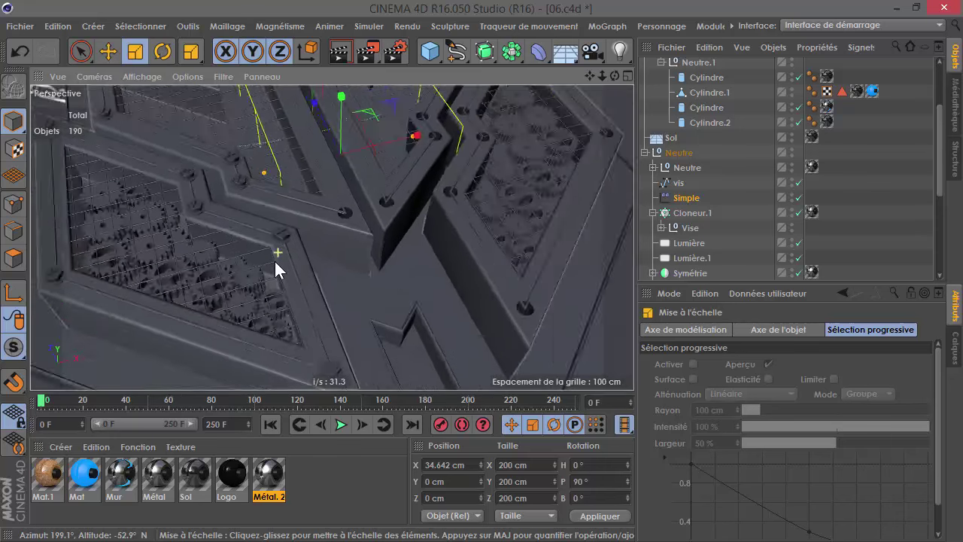
pyautogui.scroll(-5, 280, 263)
pyautogui.scroll(10, 274, 208)
pyautogui.scroll(-8, 273, 226)
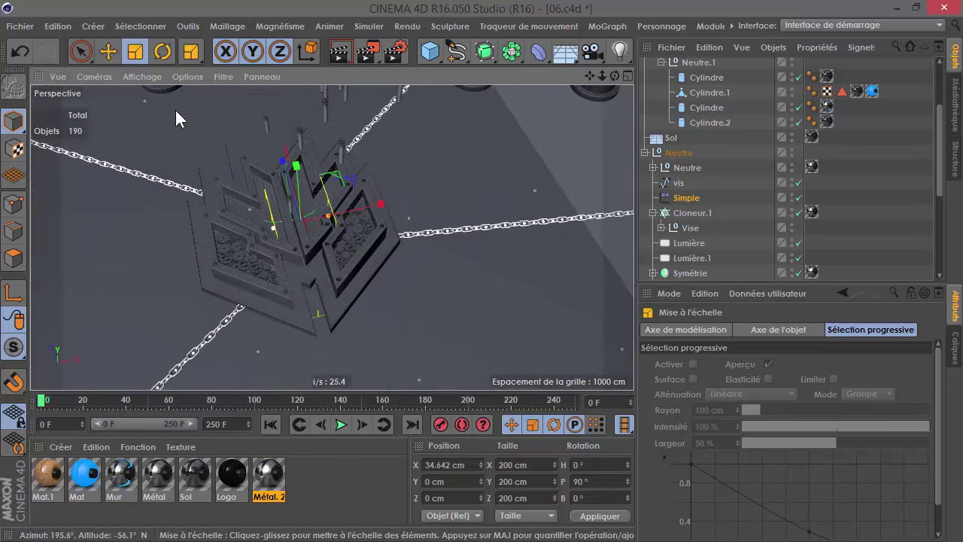
# Switch back to the Move tool, glance at the VLC reference clip, and minimise VLC.
pyautogui.click(108, 54)
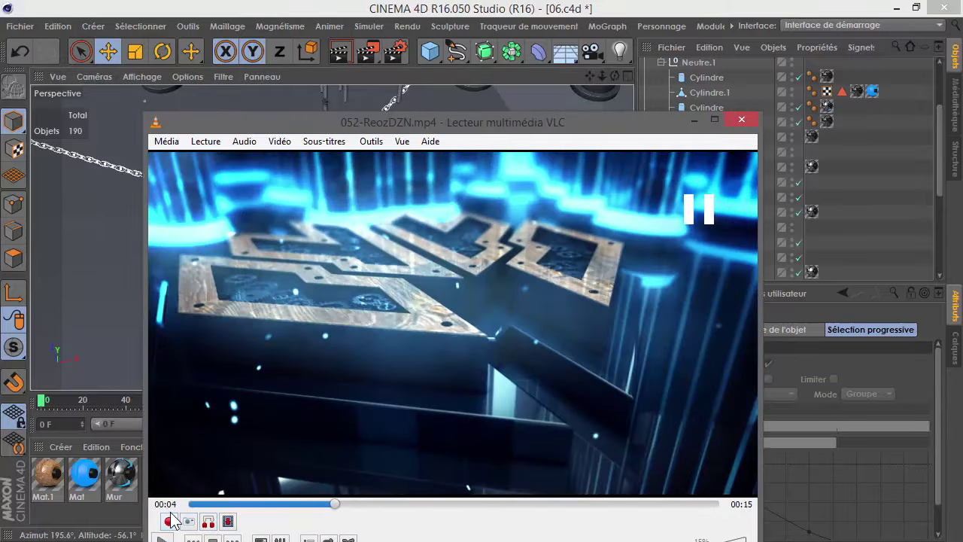
pyautogui.press('space')
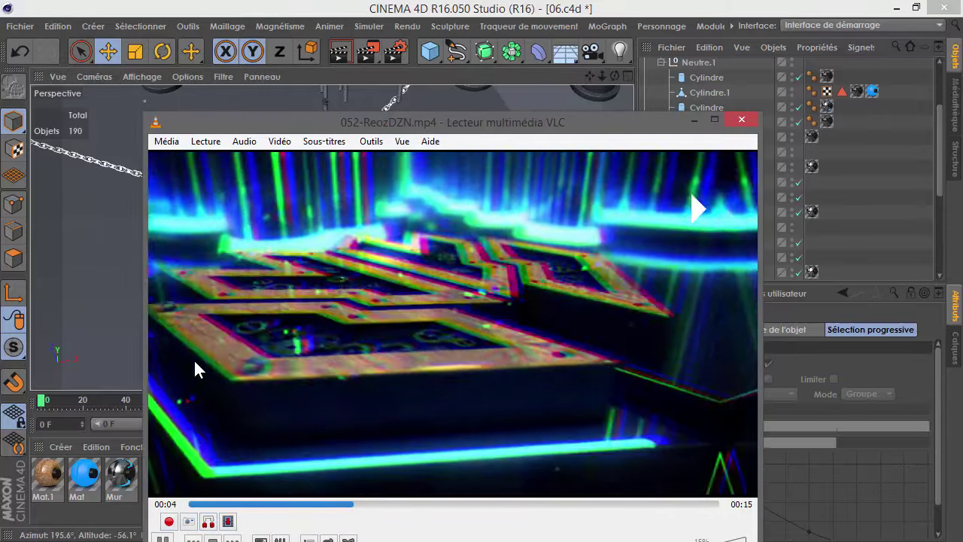
pyautogui.press('space')
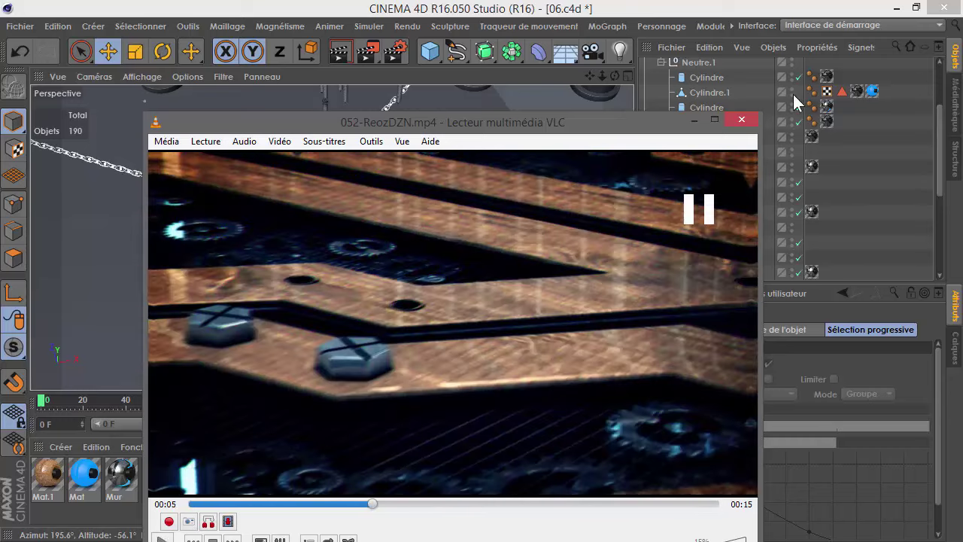
pyautogui.click(694, 122)
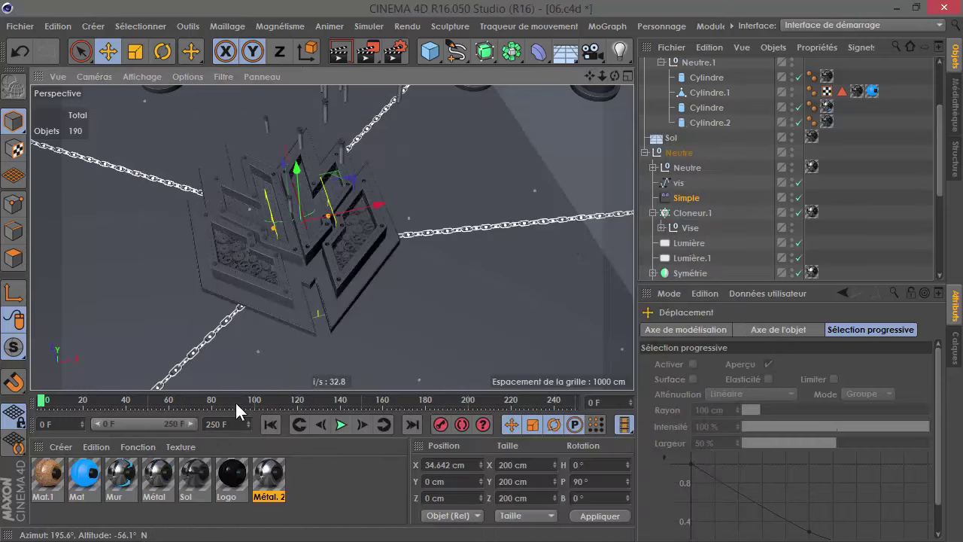
# At frame 100, drag the Simple effector left along X to -292.461 cm.
pyautogui.click(254, 400)
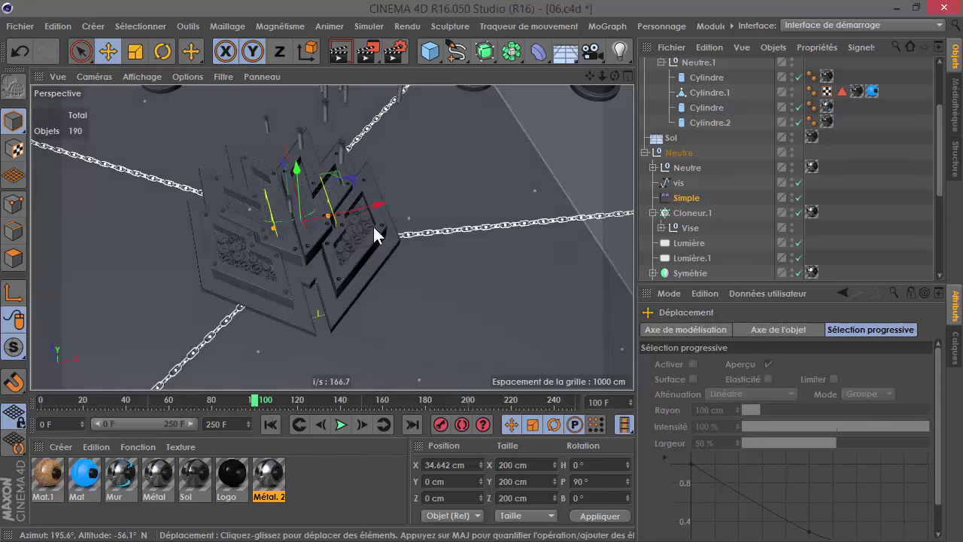
pyautogui.moveTo(375, 204)
pyautogui.mouseDown()
pyautogui.moveTo(217, 229)
pyautogui.moveTo(256, 230)
pyautogui.mouseUp()
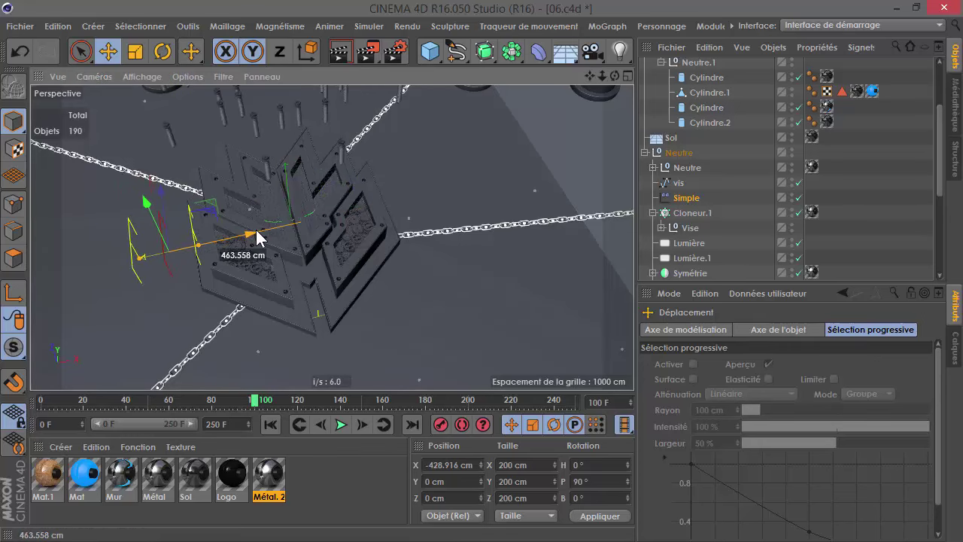
pyautogui.moveTo(257, 230)
pyautogui.mouseDown()
pyautogui.moveTo(278, 235)
pyautogui.moveTo(271, 231)
pyautogui.moveTo(301, 223)
pyautogui.moveTo(287, 227)
pyautogui.mouseUp()
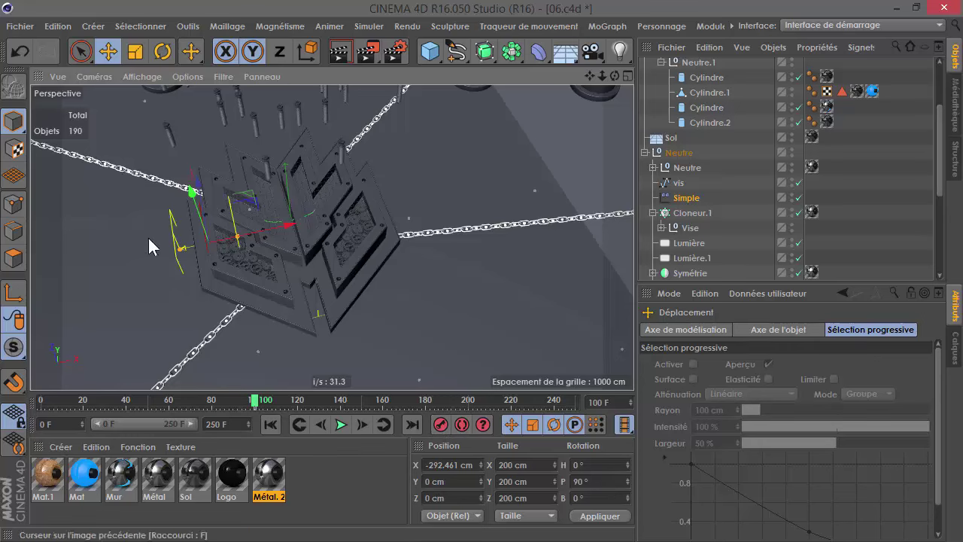
# Bring up VLC, pause and resume the reference intro, then minimise it.
pyautogui.hotkey('alt', 'Tab')
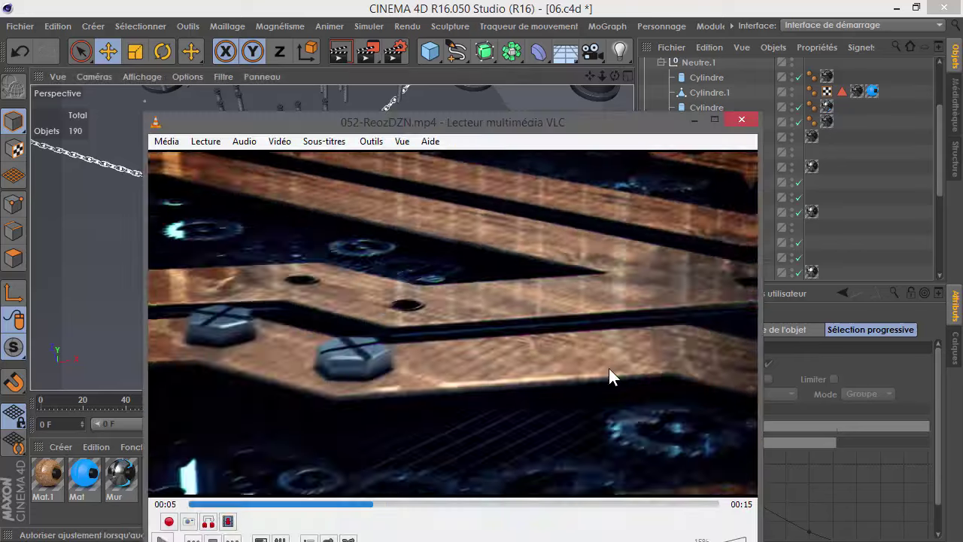
pyautogui.press('space')
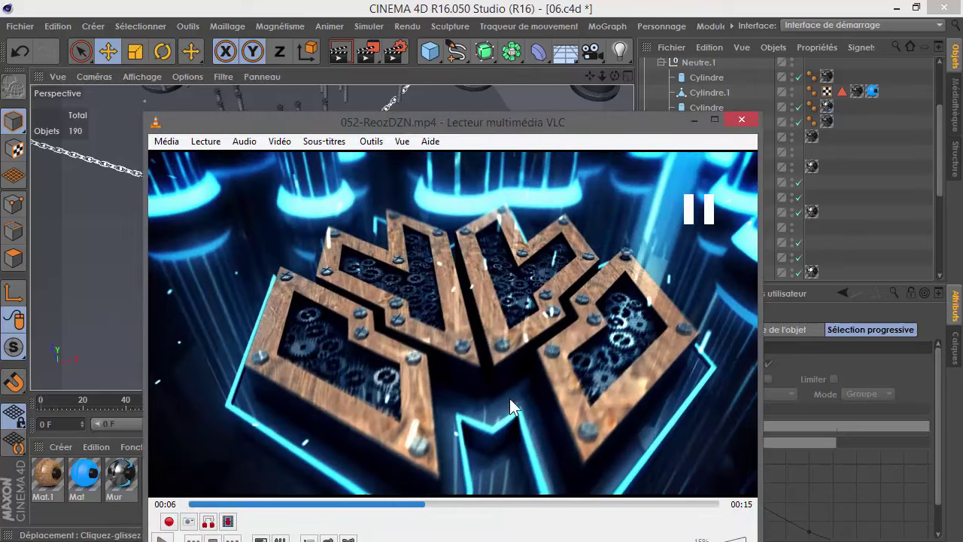
pyautogui.press('space')
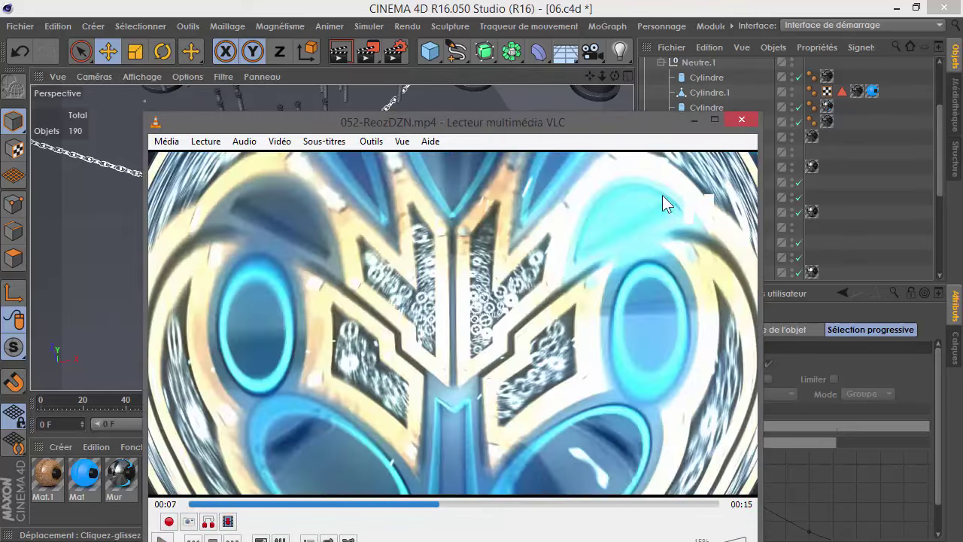
pyautogui.click(694, 120)
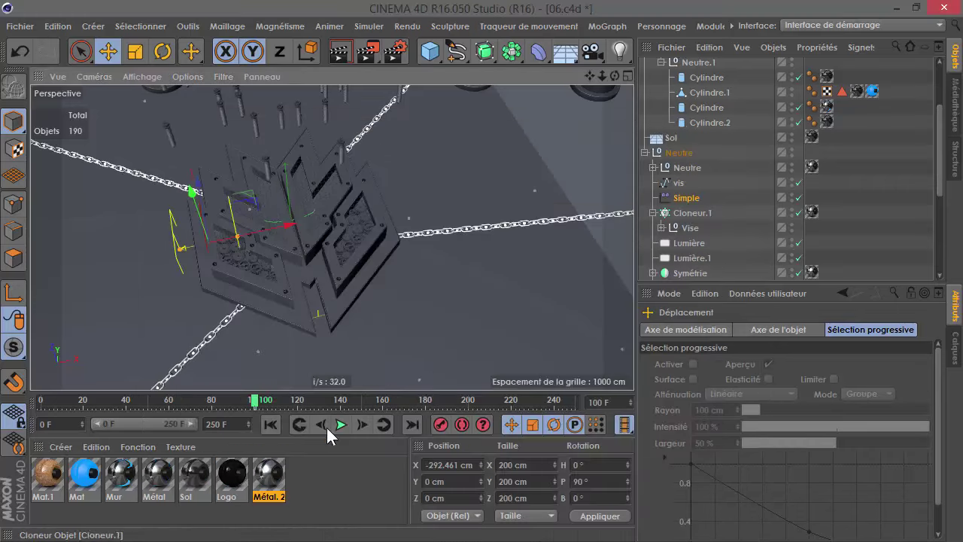
# At frame 150, move the Simple effector right along X past the logo.
pyautogui.click(361, 399)
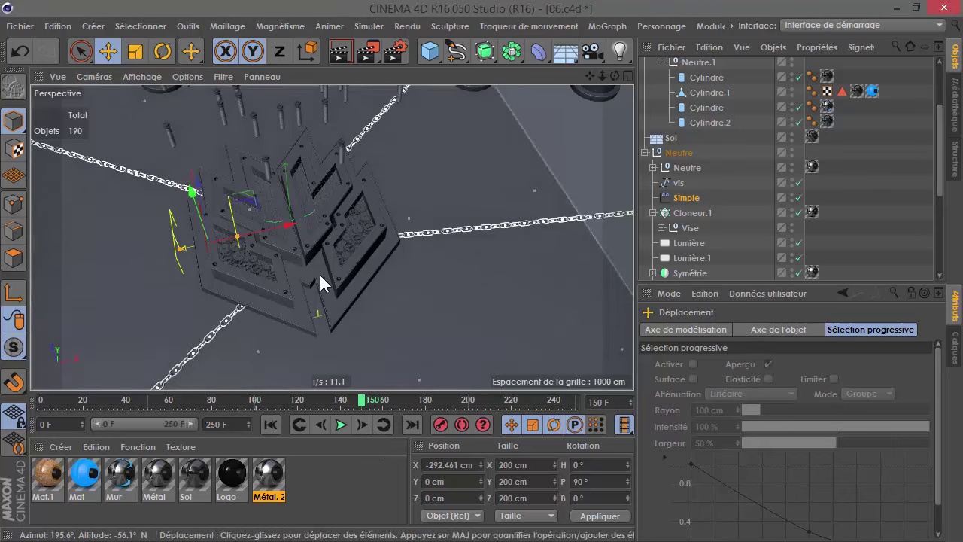
pyautogui.moveTo(310, 224); pyautogui.dragTo(473, 228)
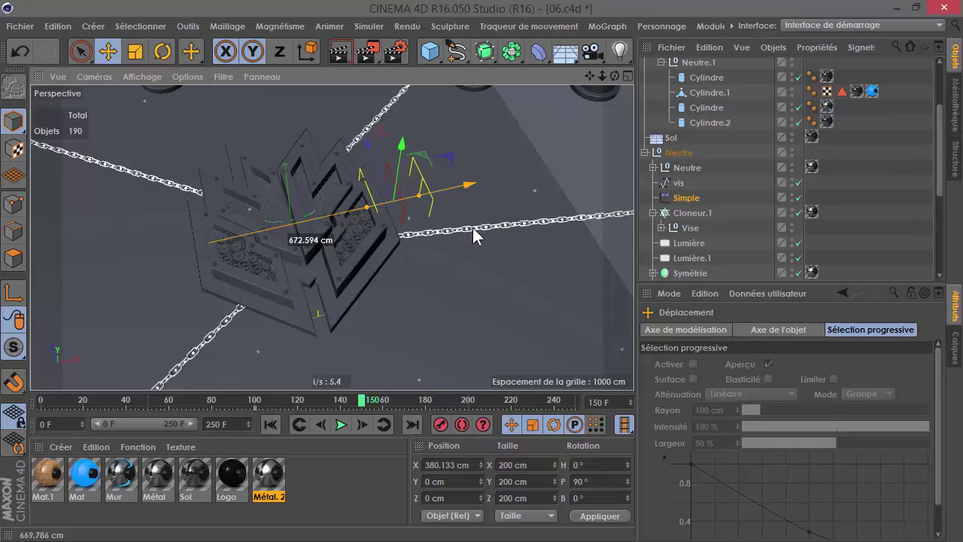
pyautogui.moveTo(472, 228); pyautogui.dragTo(475, 227)
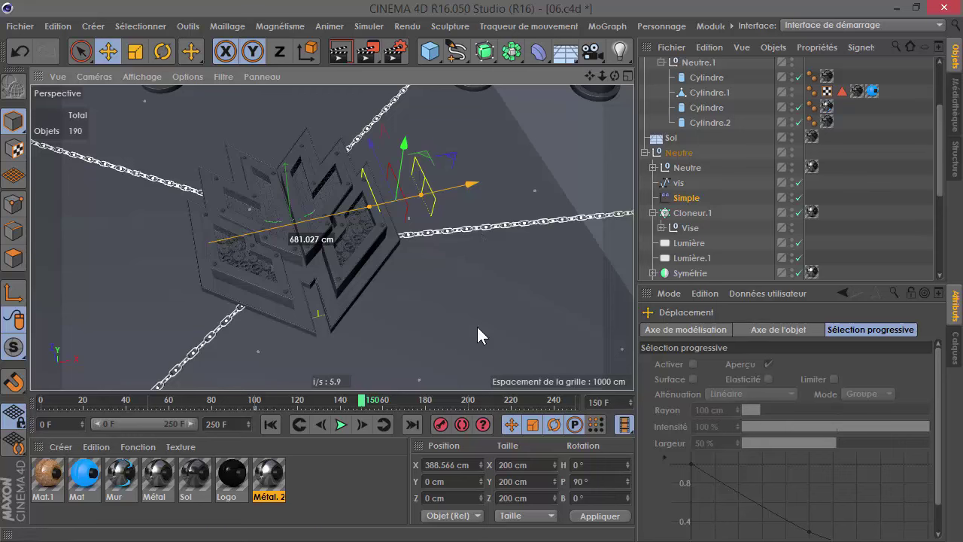
# Play back the effector animation from around frame 89 to preview the rising screws.
pyautogui.click(449, 426)
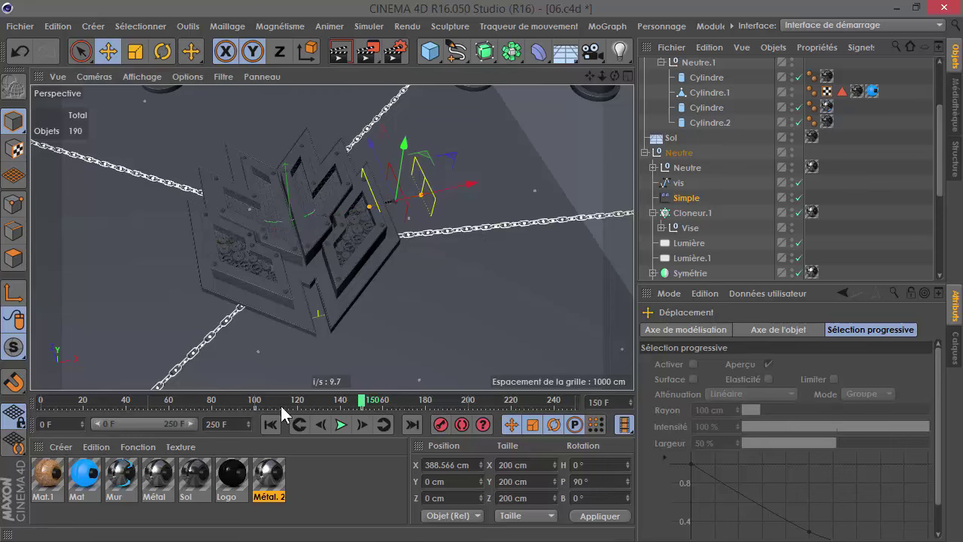
pyautogui.click(299, 424)
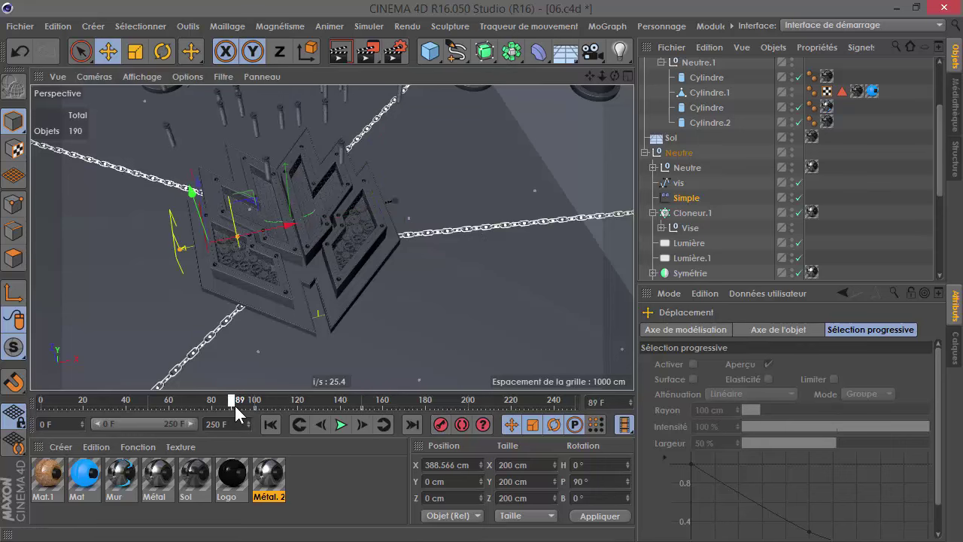
pyautogui.click(340, 425)
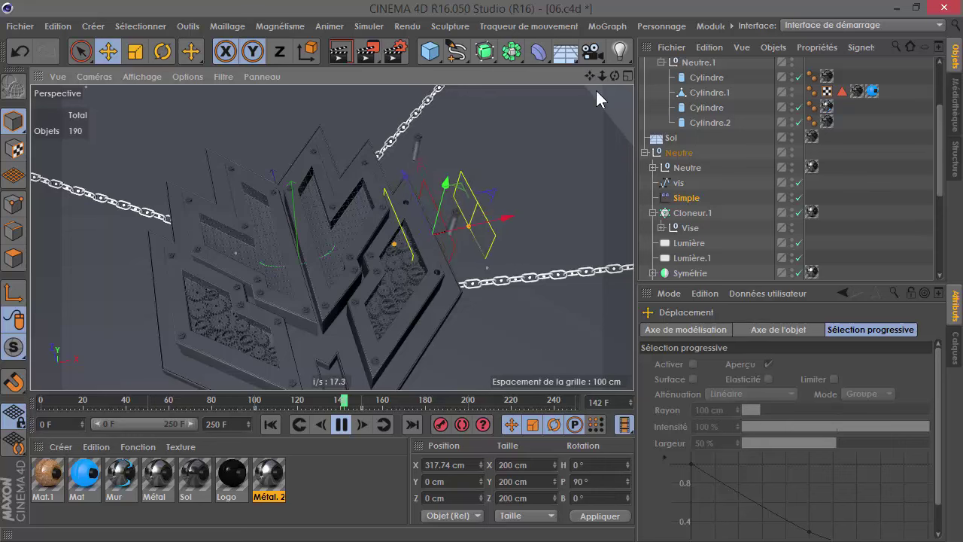
pyautogui.moveTo(617, 76); pyautogui.dragTo(538, 172)
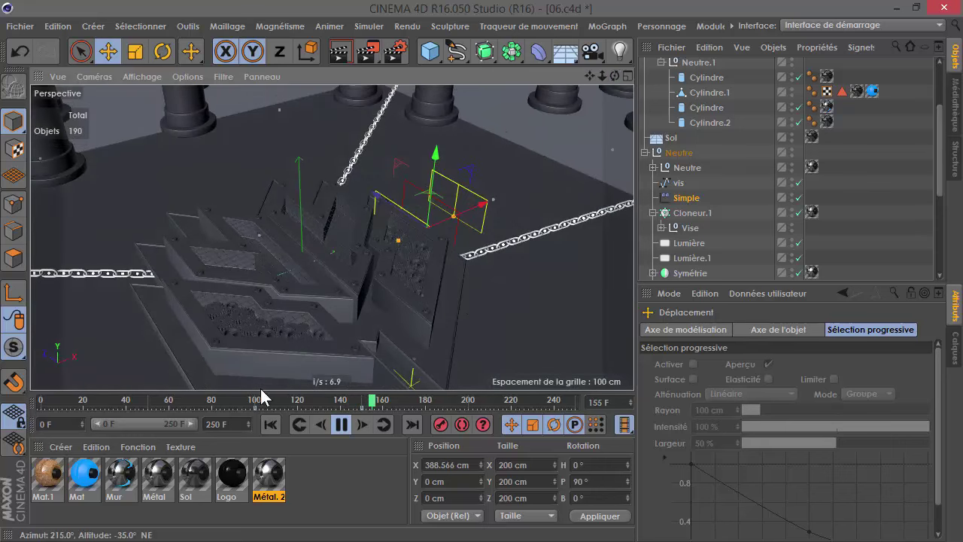
pyautogui.click(249, 401)
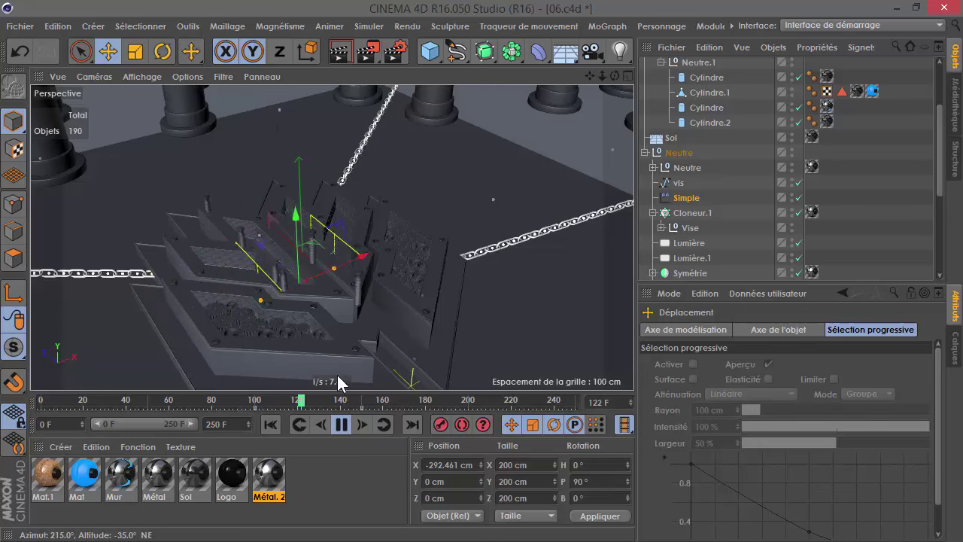
# Stop playback, shrink the falloff box to about half, and select the Simple effector.
pyautogui.click(364, 257)
pyautogui.moveTo(353, 259); pyautogui.dragTo(344, 264)
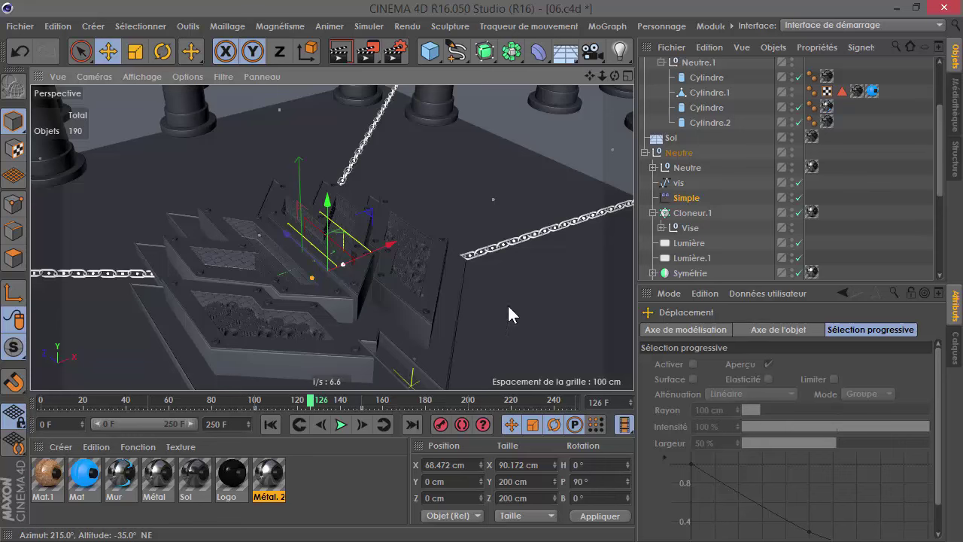
pyautogui.click(674, 199)
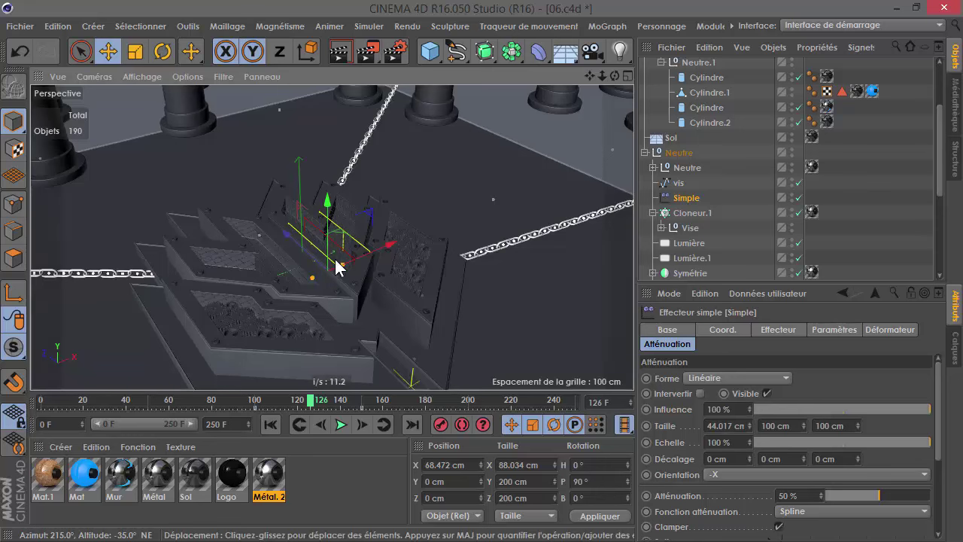
# Set the Simple effector's falloff size (Taille) to 20 cm.
pyautogui.moveTo(345, 265); pyautogui.dragTo(339, 265)
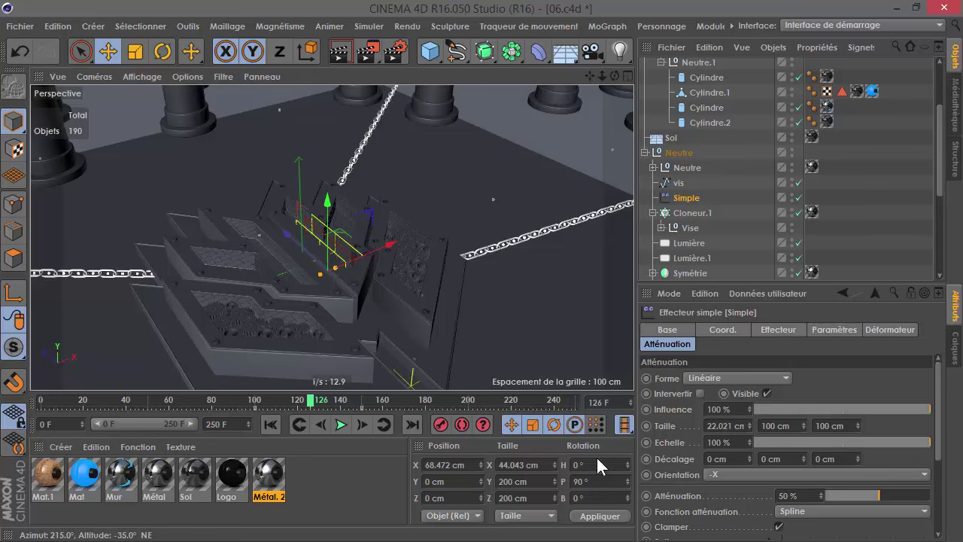
pyautogui.click(711, 427)
pyautogui.write('20')
pyautogui.press('Return')
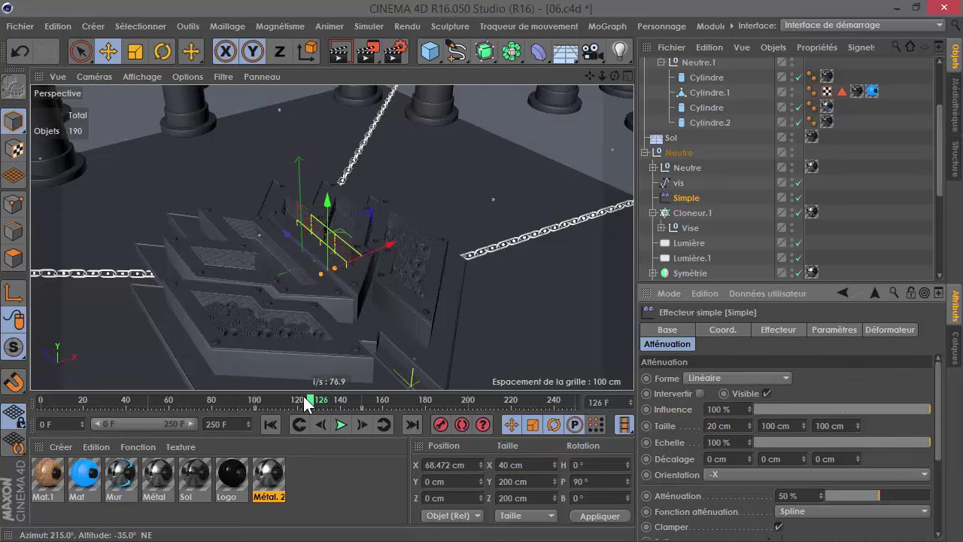
# Scrub the timeline and play the animation to preview the panel effect.
pyautogui.moveTo(310, 407); pyautogui.dragTo(264, 407)
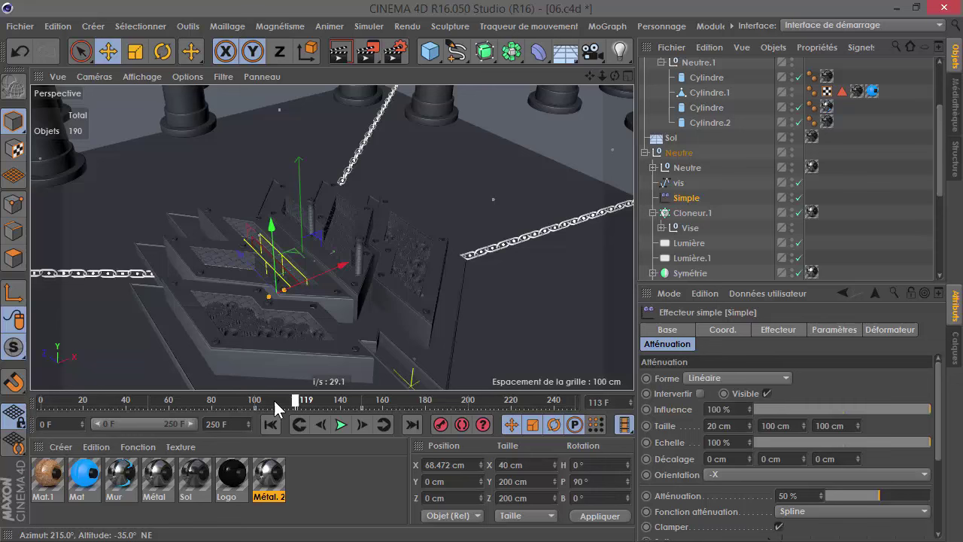
pyautogui.click(340, 426)
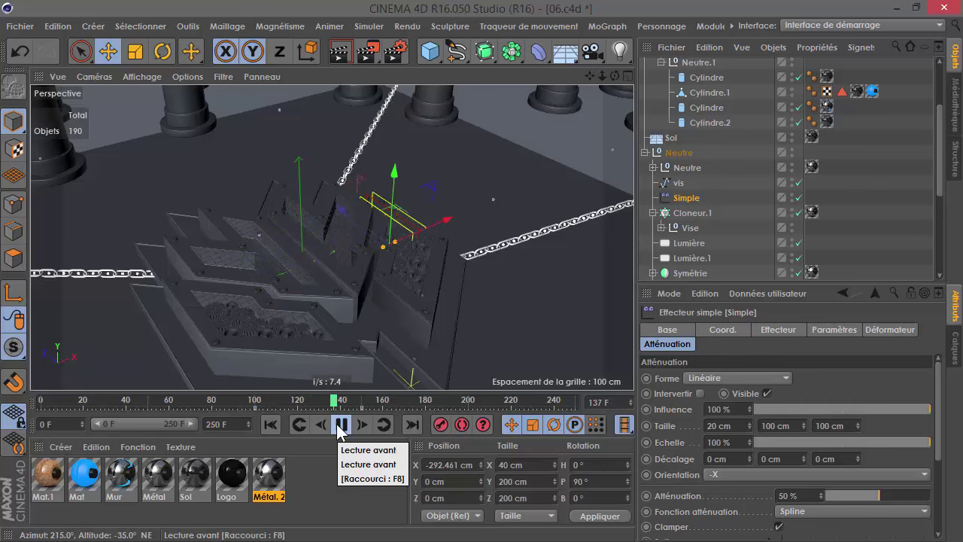
pyautogui.click(340, 426)
pyautogui.click(309, 401)
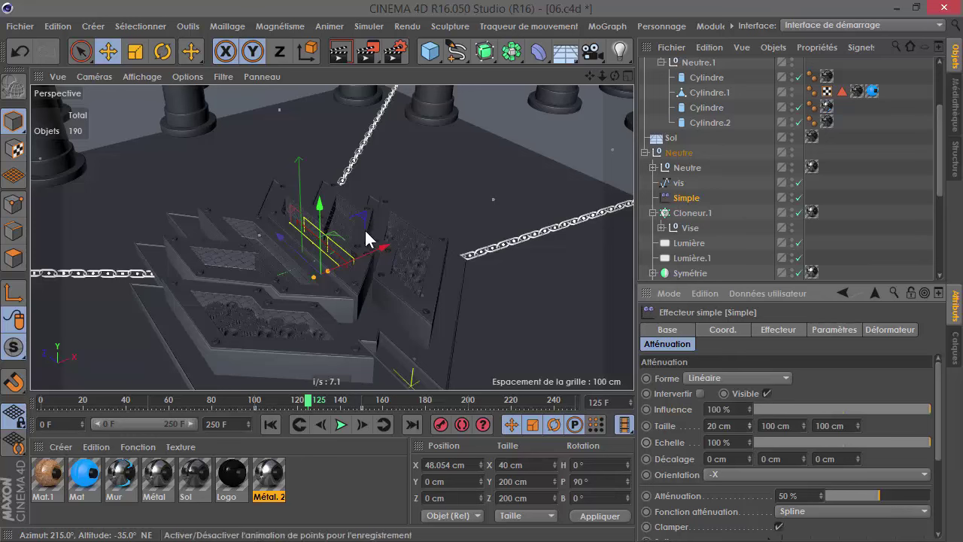
pyautogui.moveTo(286, 399); pyautogui.dragTo(245, 401)
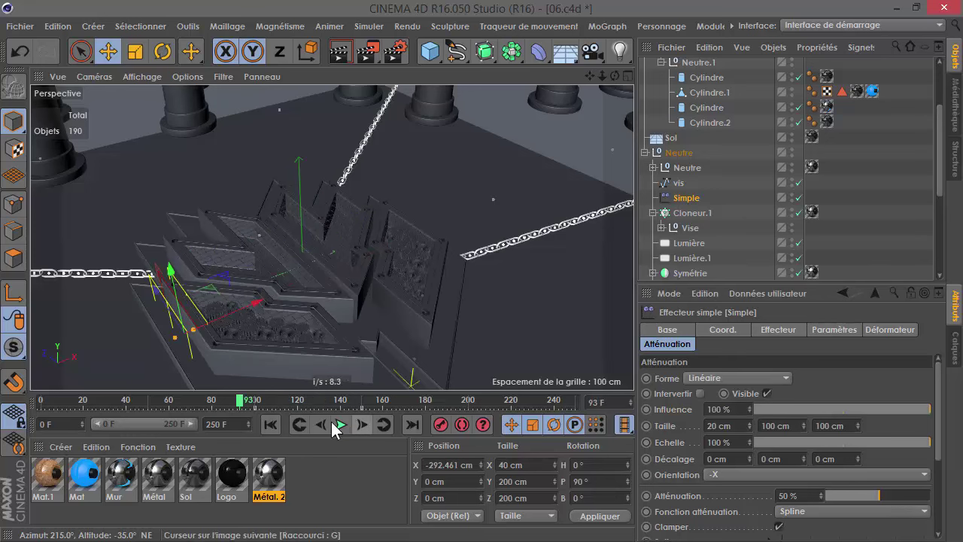
pyautogui.keyDown('alt'); pyautogui.moveTo(293, 306); pyautogui.dragTo(259, 265); pyautogui.keyUp('alt')
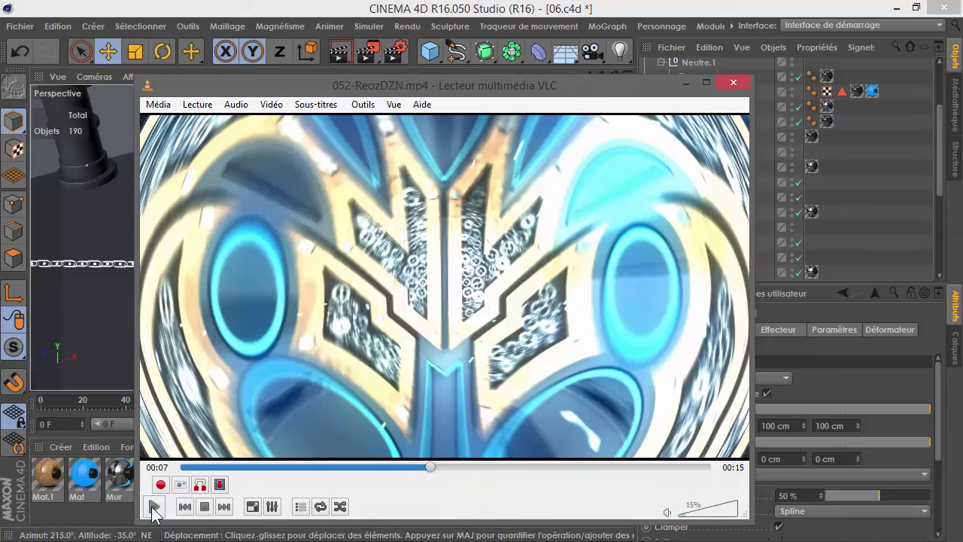
# Play the VLC reference intro, jump ahead, pause and resume, then minimise VLC.
pyautogui.click(154, 507)
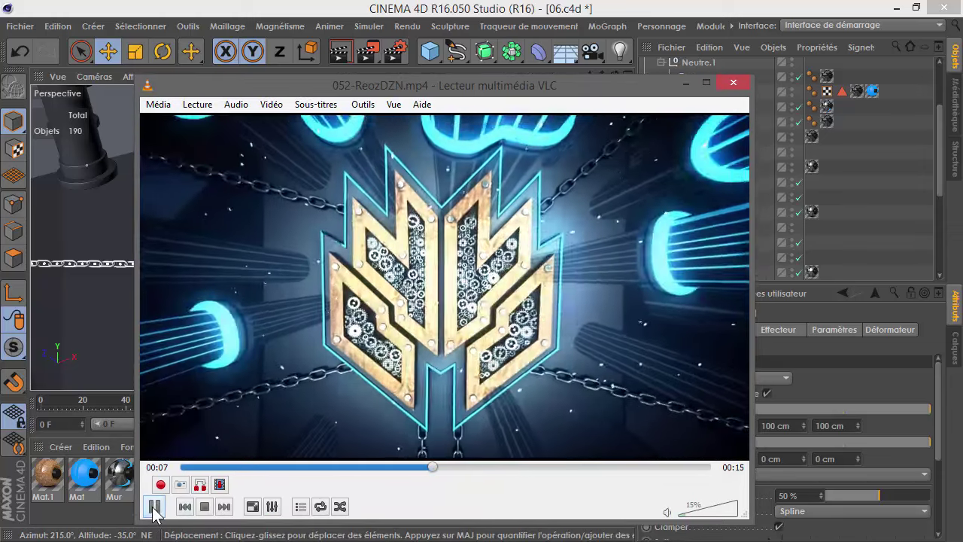
pyautogui.click(188, 466)
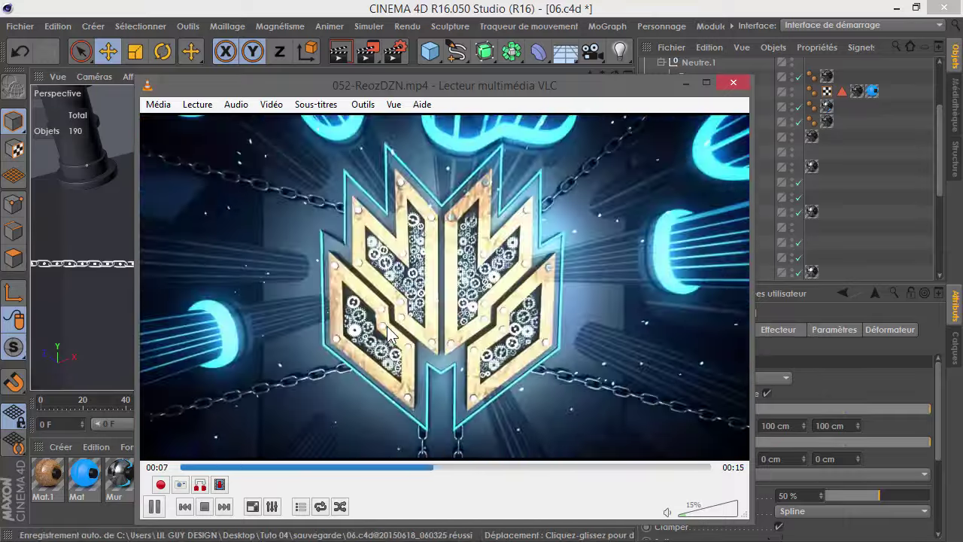
pyautogui.click(258, 466)
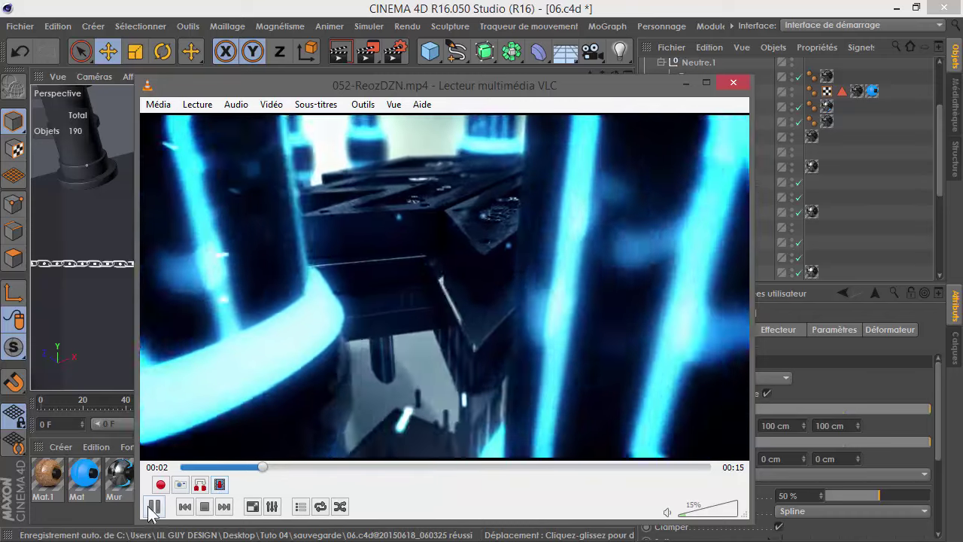
pyautogui.click(154, 507)
pyautogui.click(154, 507)
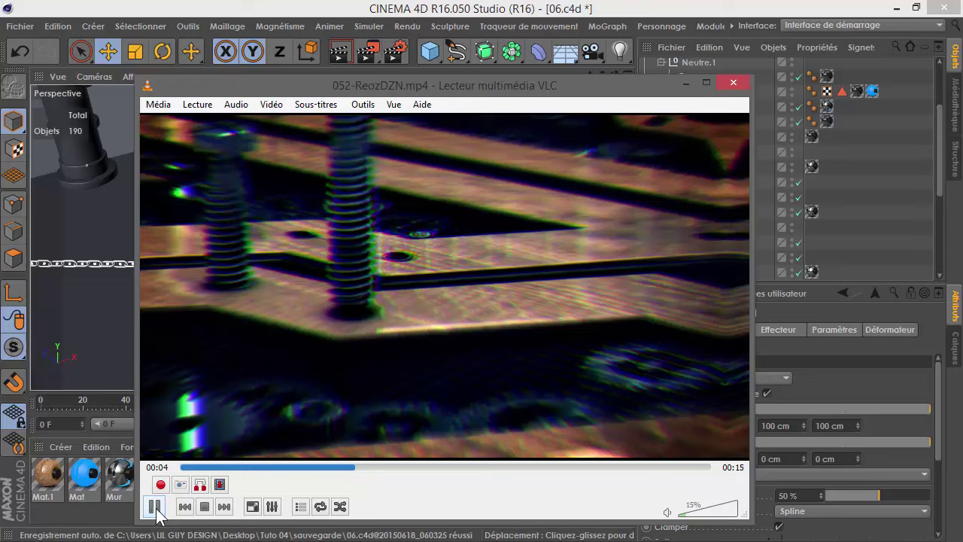
pyautogui.click(154, 506)
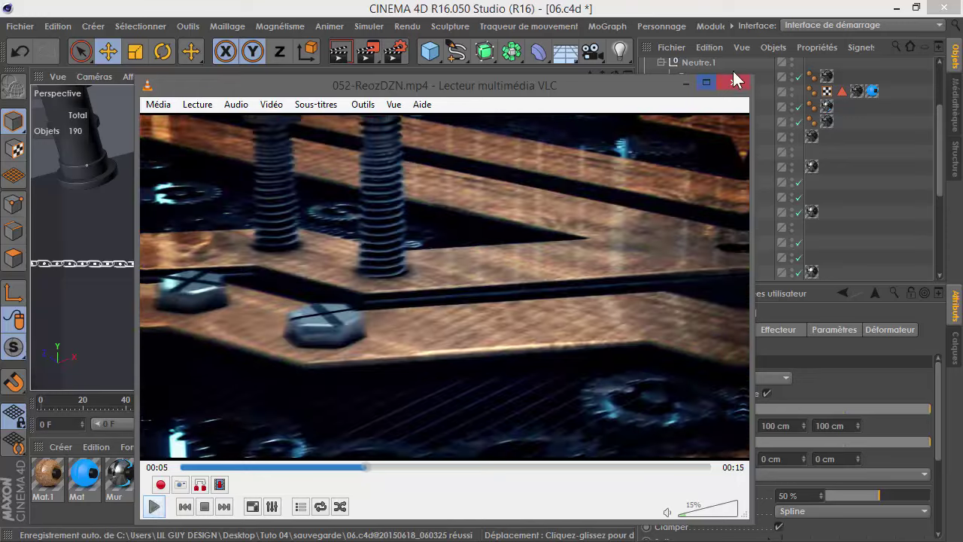
pyautogui.click(686, 85)
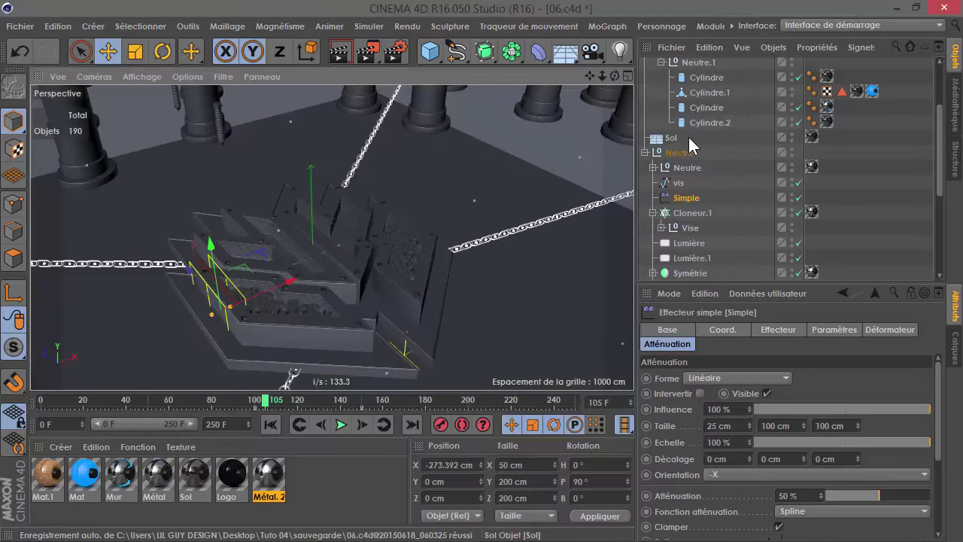
# Add a Caméra, move it to the top of the Object Manager, and collapse the Neutre groups.
pyautogui.click(593, 51)
pyautogui.moveTo(694, 200); pyautogui.dragTo(690, 153)
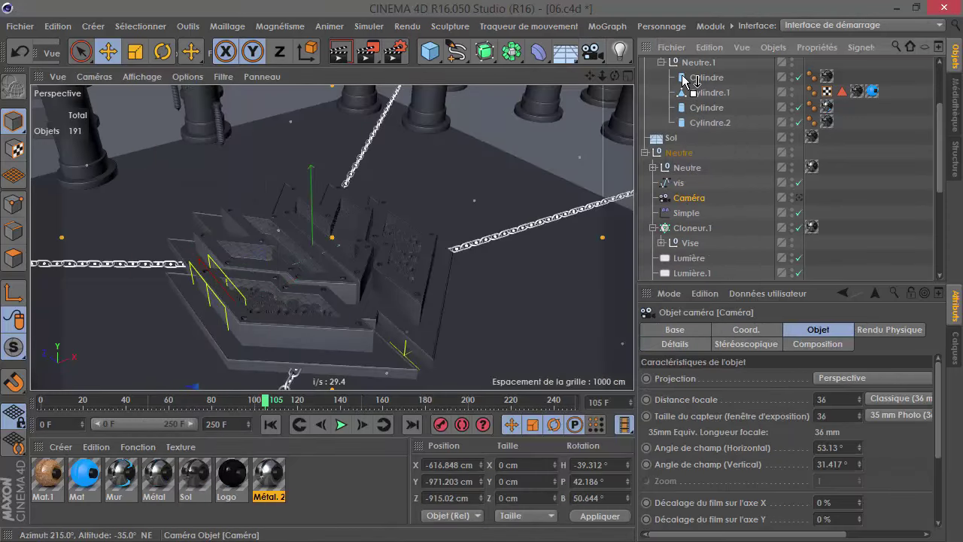
pyautogui.moveTo(676, 47); pyautogui.dragTo(674, 74)
pyautogui.click(645, 111)
pyautogui.click(645, 141)
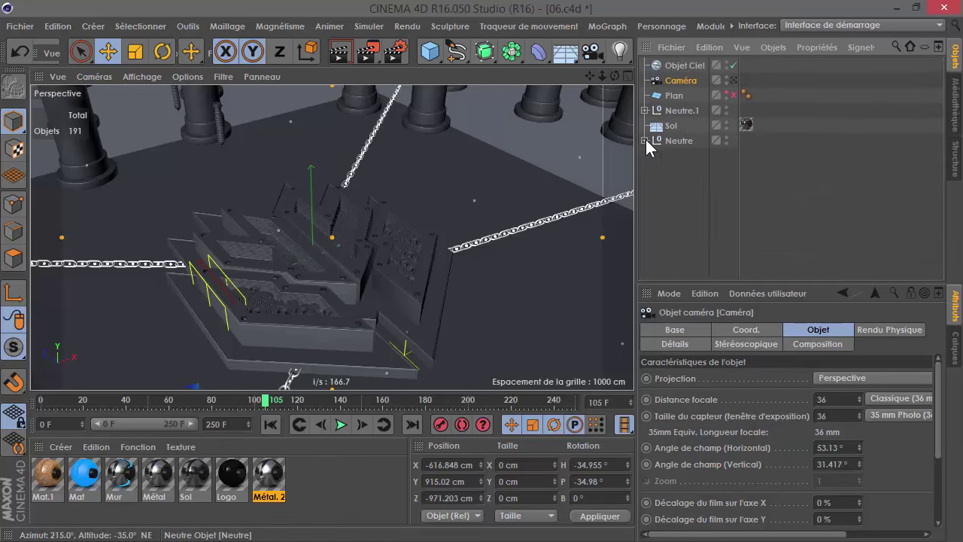
pyautogui.click(693, 179)
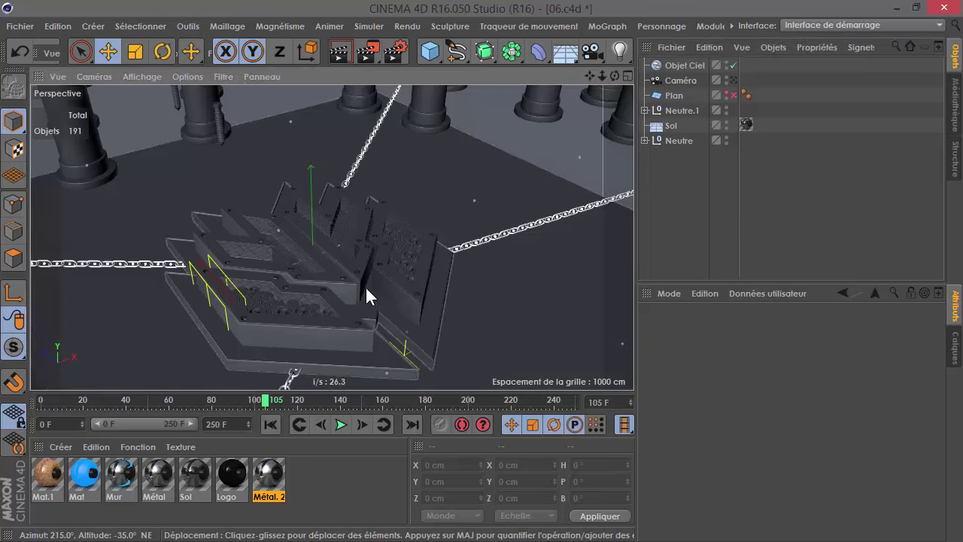
# Scrub back to the early frames and select the cloned screws in the viewport.
pyautogui.keyDown('alt'); pyautogui.moveTo(309, 286); pyautogui.dragTo(322, 280, button='right'); pyautogui.keyUp('alt')
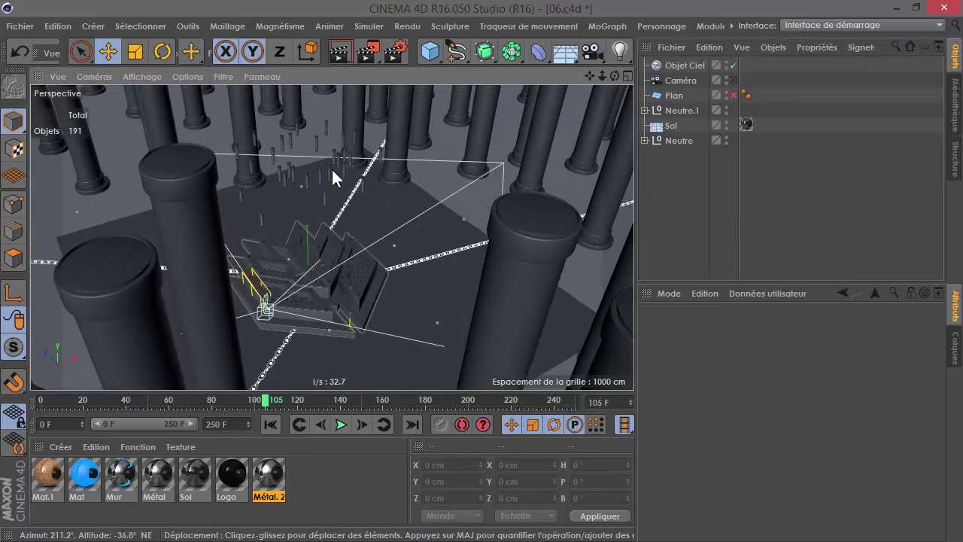
pyautogui.moveTo(264, 401); pyautogui.dragTo(224, 409)
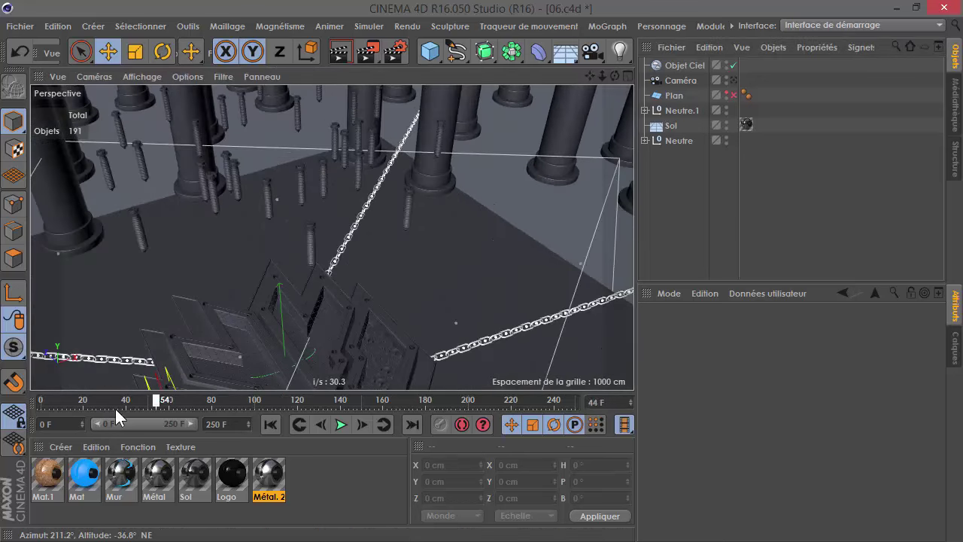
pyautogui.click(302, 164)
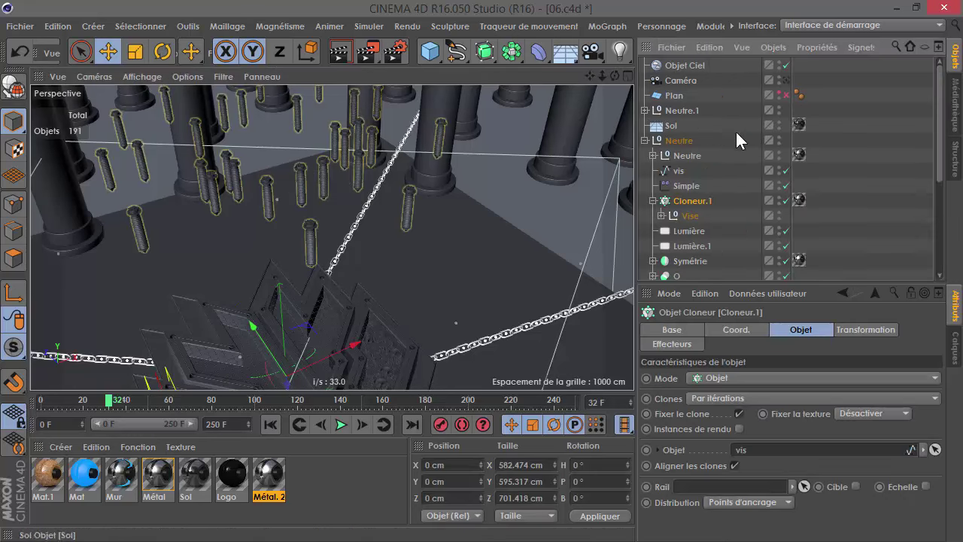
# Select the screw cloner Cloneur.1 and show its basic properties, including the Activé parameter.
pyautogui.moveTo(149, 403); pyautogui.dragTo(184, 402)
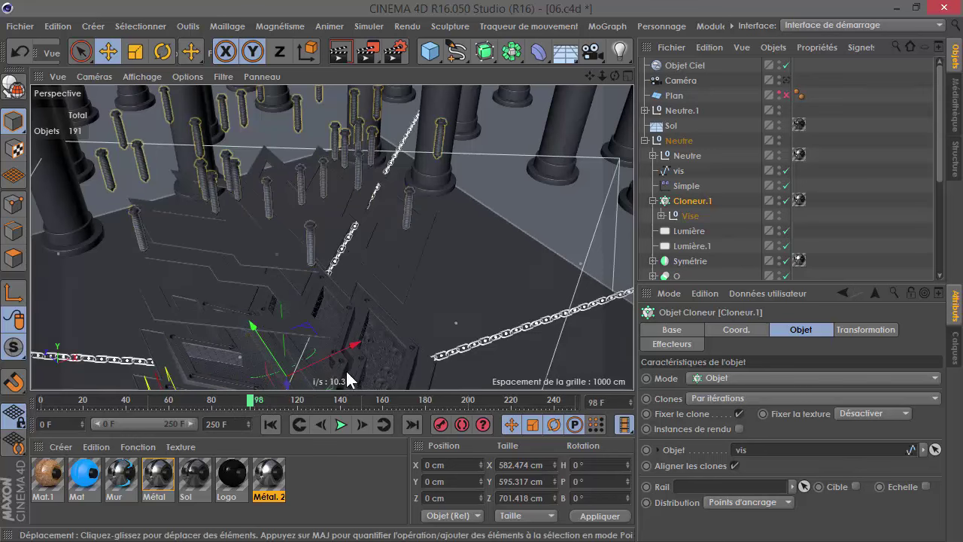
pyautogui.click(686, 185)
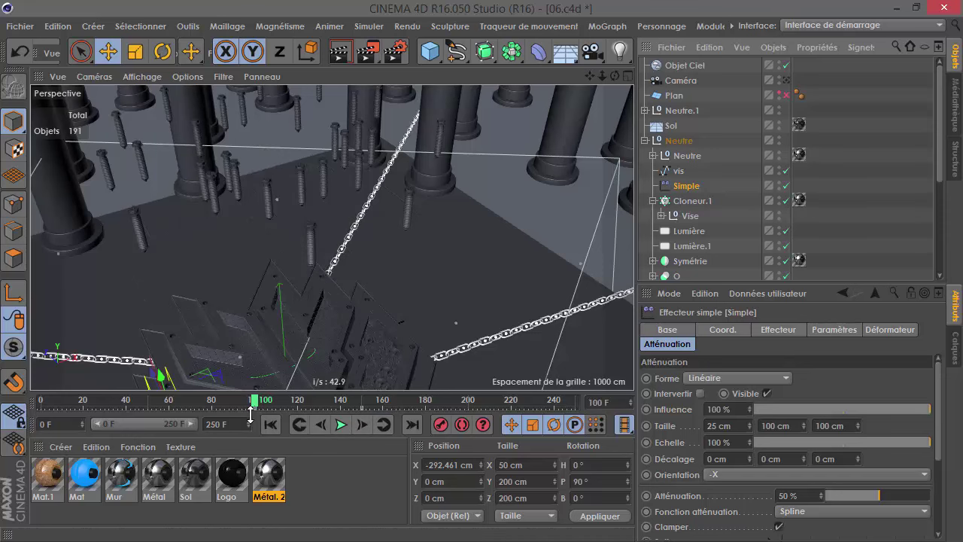
pyautogui.click(681, 200)
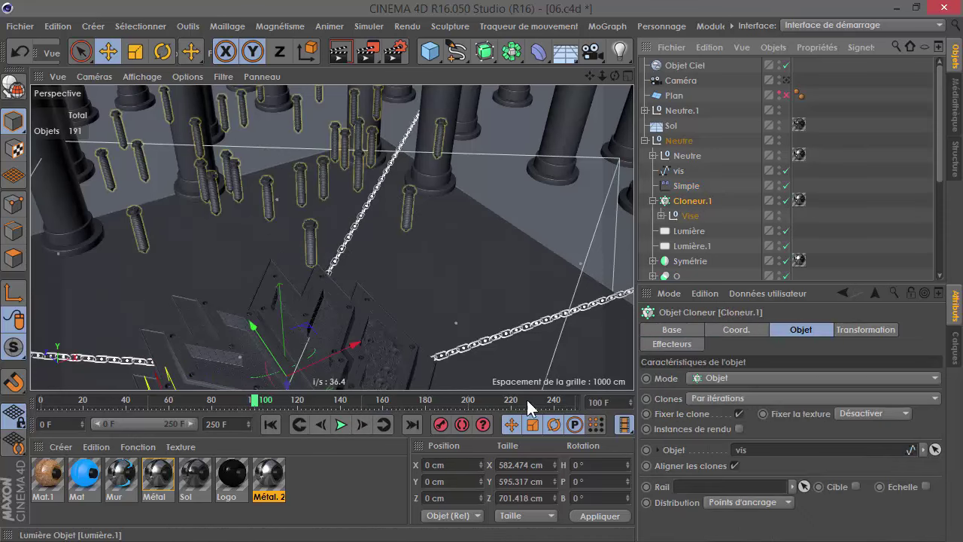
pyautogui.click(669, 334)
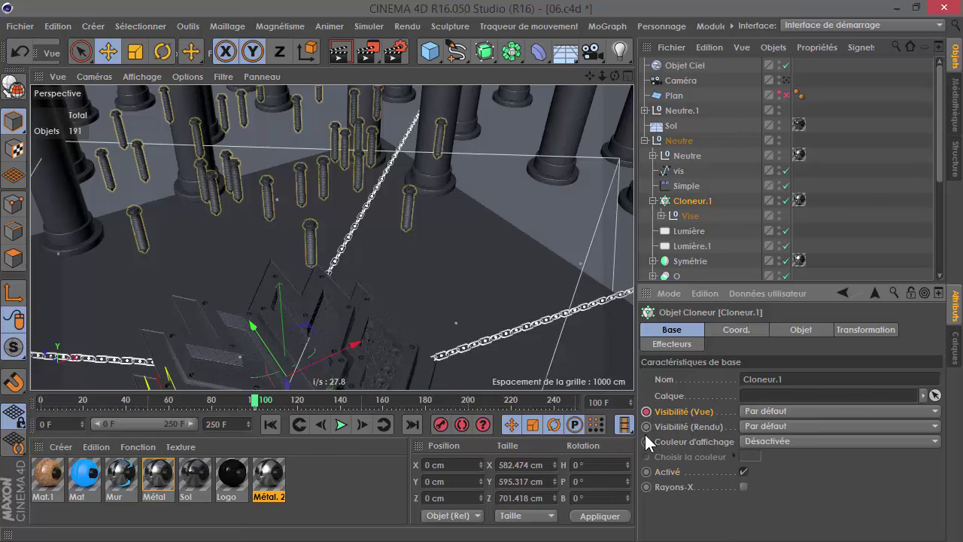
pyautogui.click(644, 474)
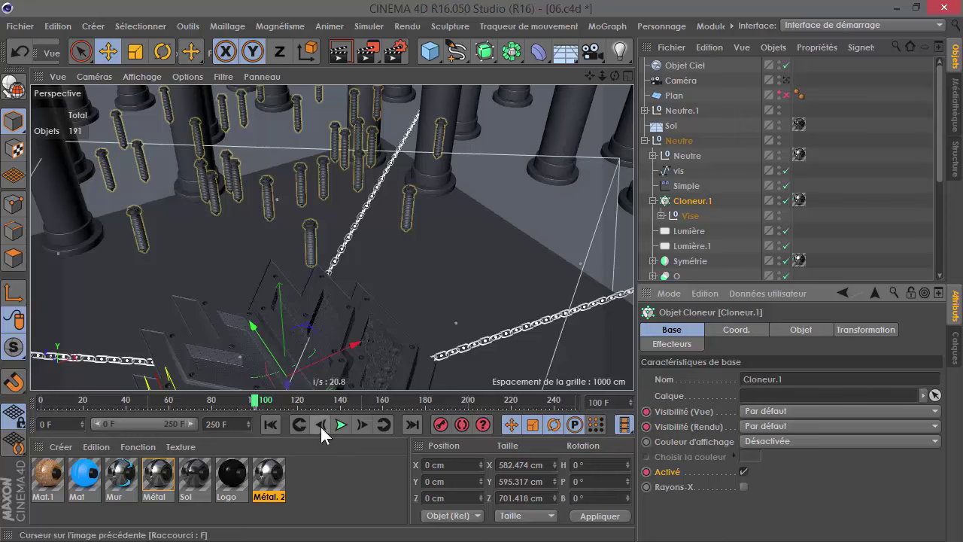
# Expand Vise and Extrusion contrôlée, then select Cloneur.1 together with all its children.
pyautogui.click(661, 215)
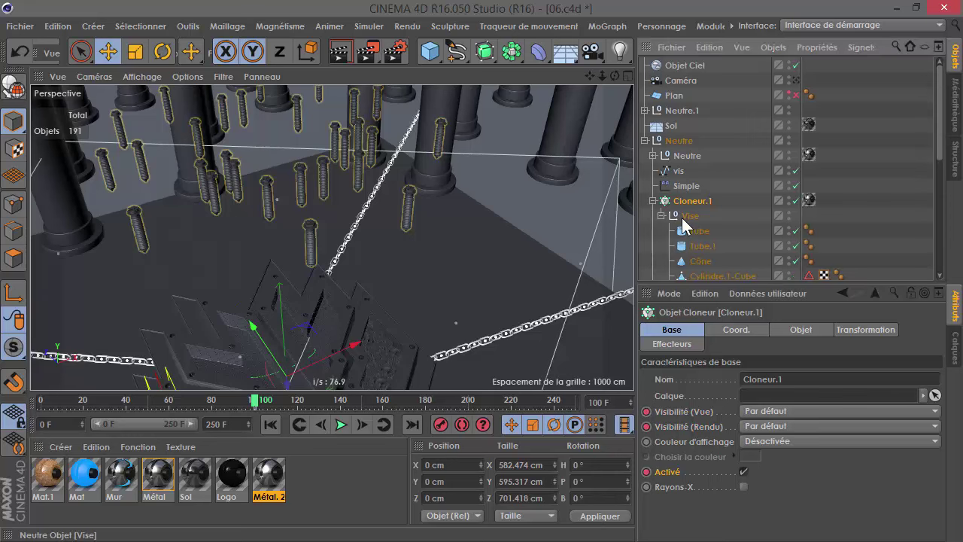
pyautogui.scroll(-2, 748, 232)
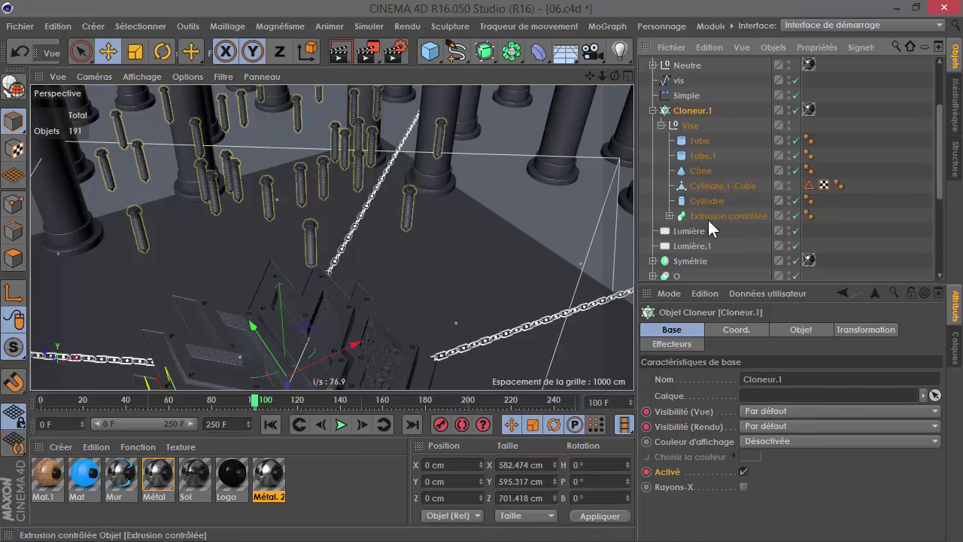
pyautogui.click(667, 216)
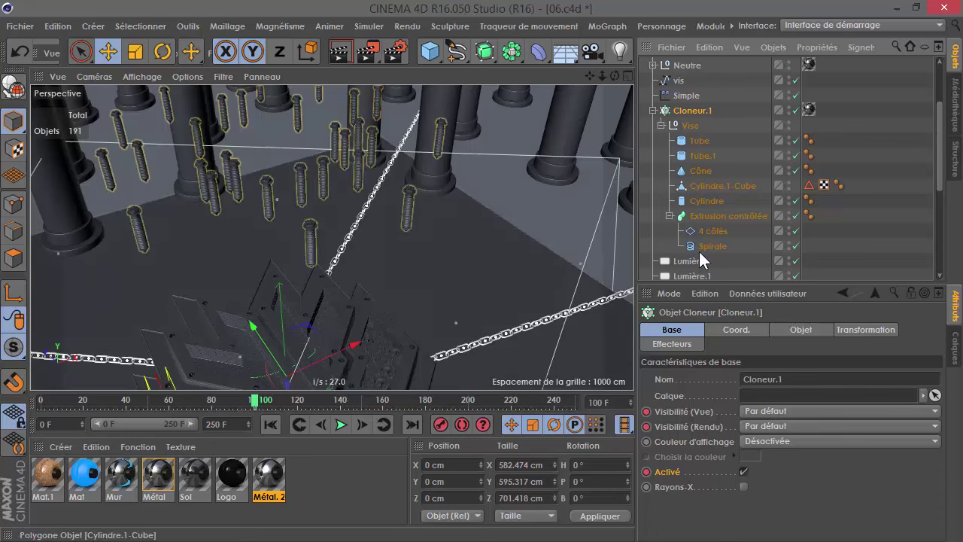
pyautogui.middleClick(698, 110)
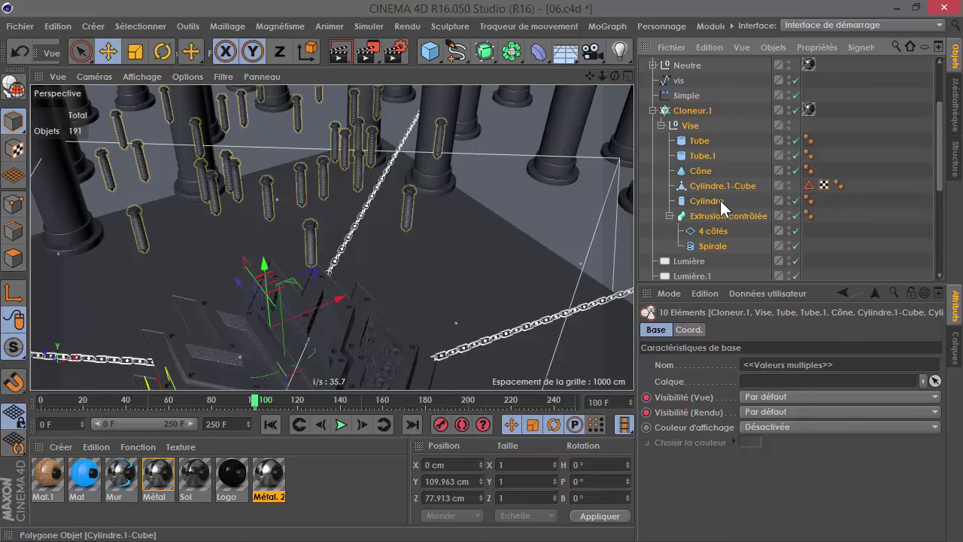
# Remove Cylindre.1-Cube and Vise from the selection and go to frame 99.
pyautogui.keyDown('ctrl'); pyautogui.click(705, 186); pyautogui.keyUp('ctrl')
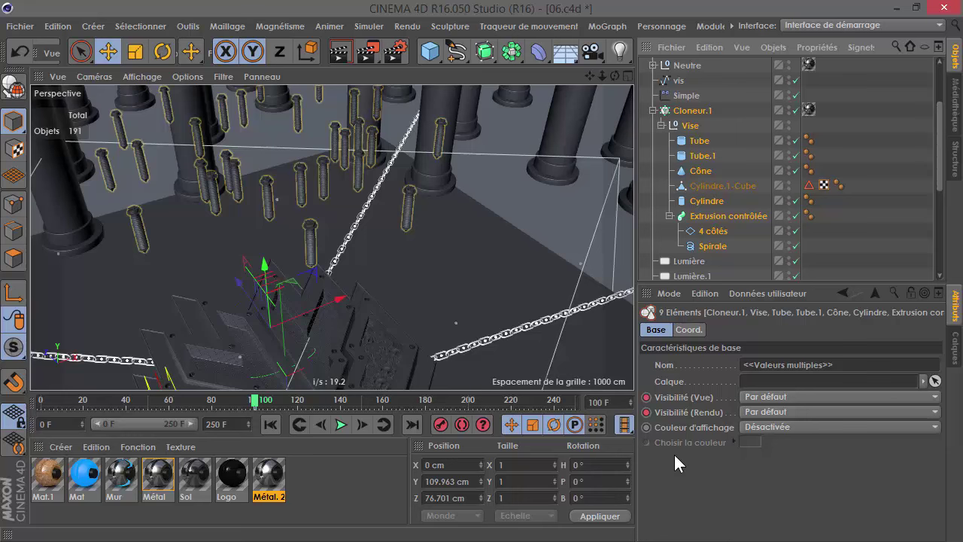
pyautogui.keyDown('ctrl'); pyautogui.click(692, 126); pyautogui.keyUp('ctrl')
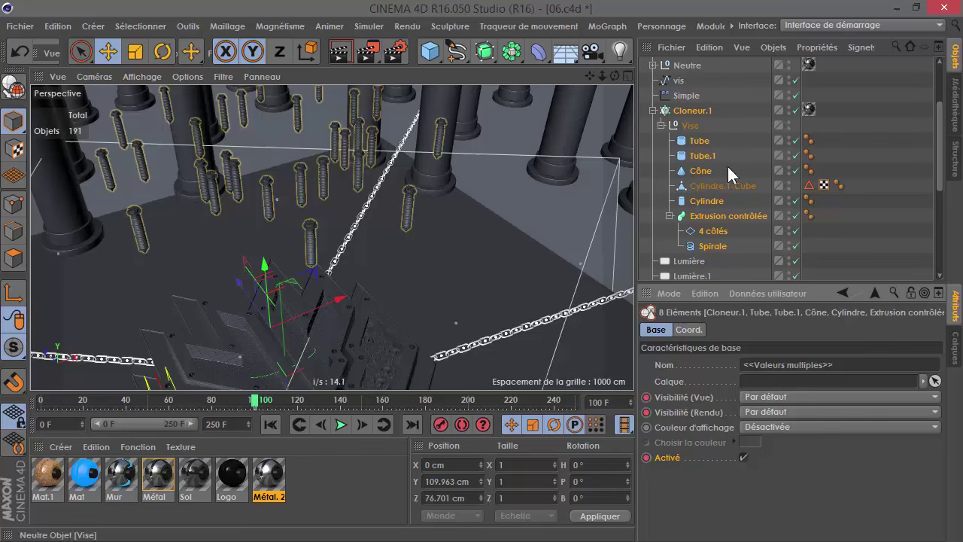
pyautogui.click(320, 429)
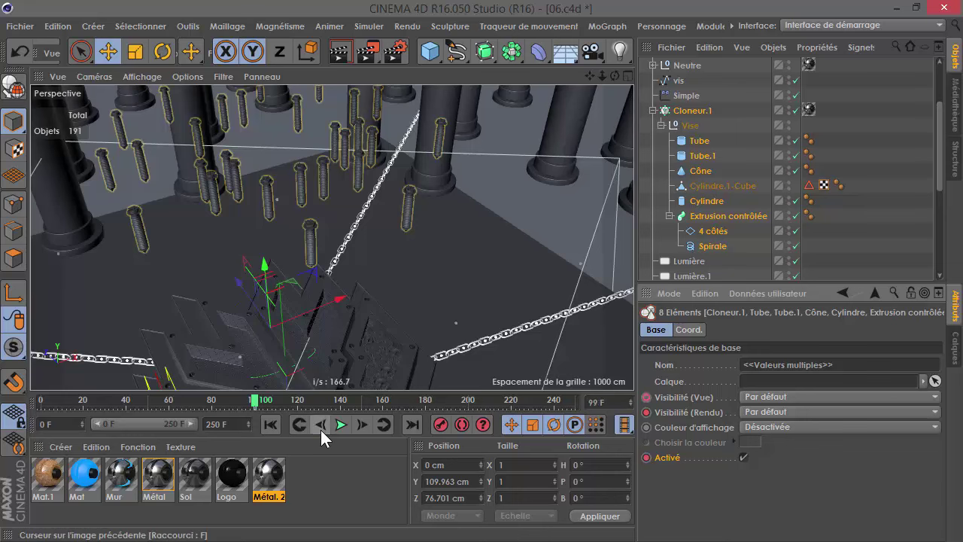
# Untick Activé, set viewport and render visibility to Désactivée, then scrub back to check.
pyautogui.click(743, 458)
pyautogui.click(764, 413)
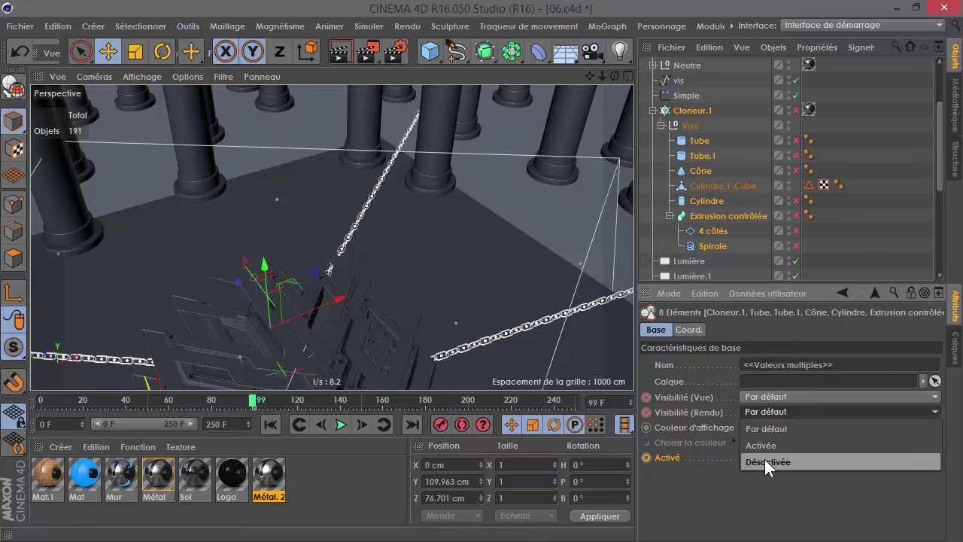
pyautogui.click(764, 459)
pyautogui.click(771, 413)
pyautogui.click(773, 446)
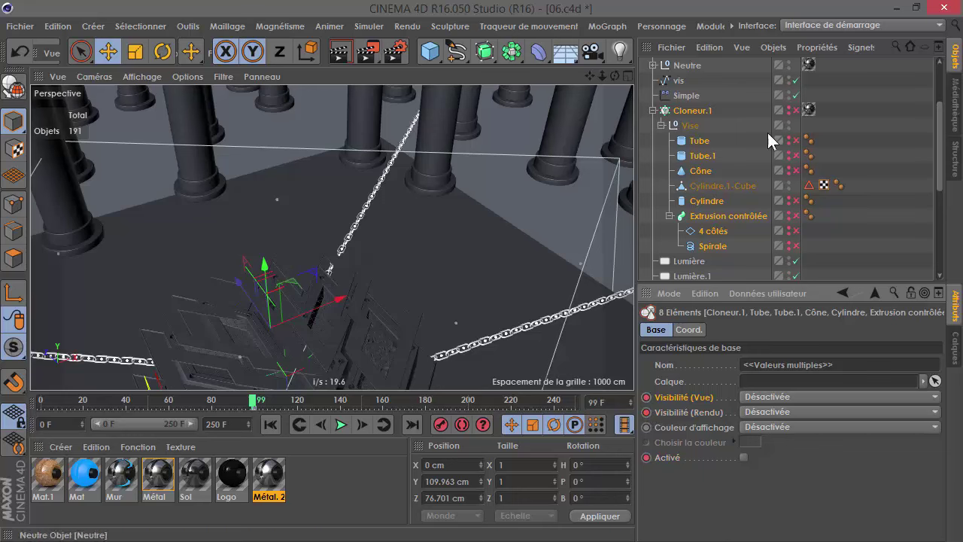
pyautogui.moveTo(263, 411); pyautogui.dragTo(198, 409)
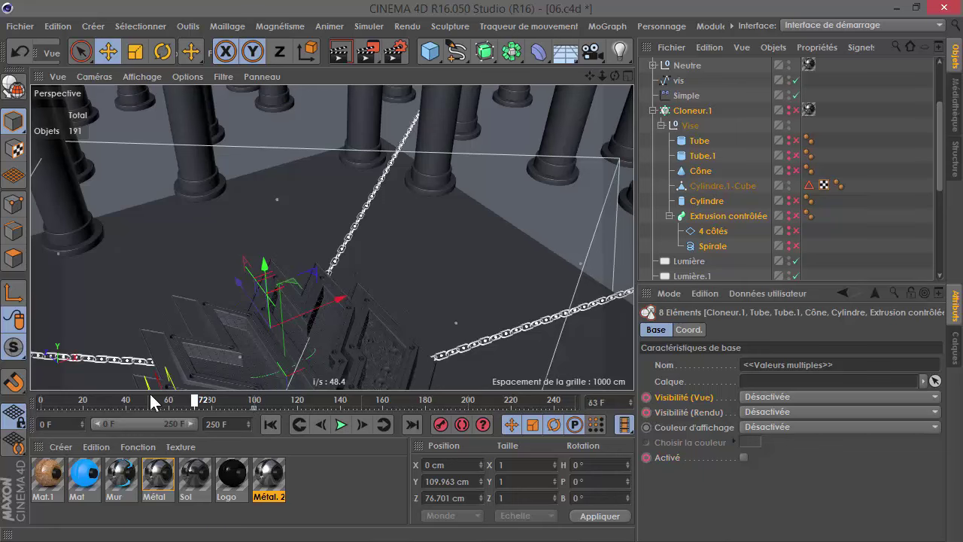
# Play the animation and step between frames 99 and 100 to check the screws.
pyautogui.click(341, 425)
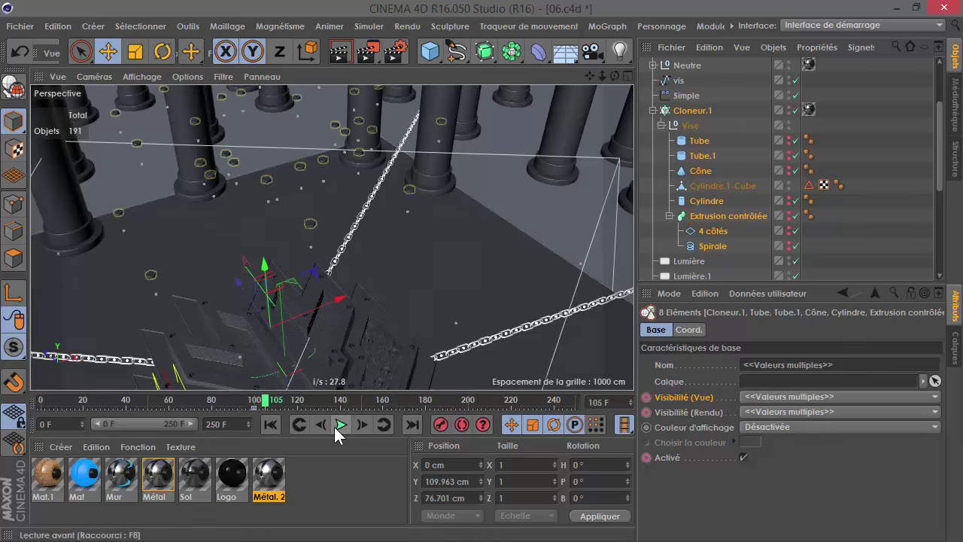
pyautogui.click(299, 423)
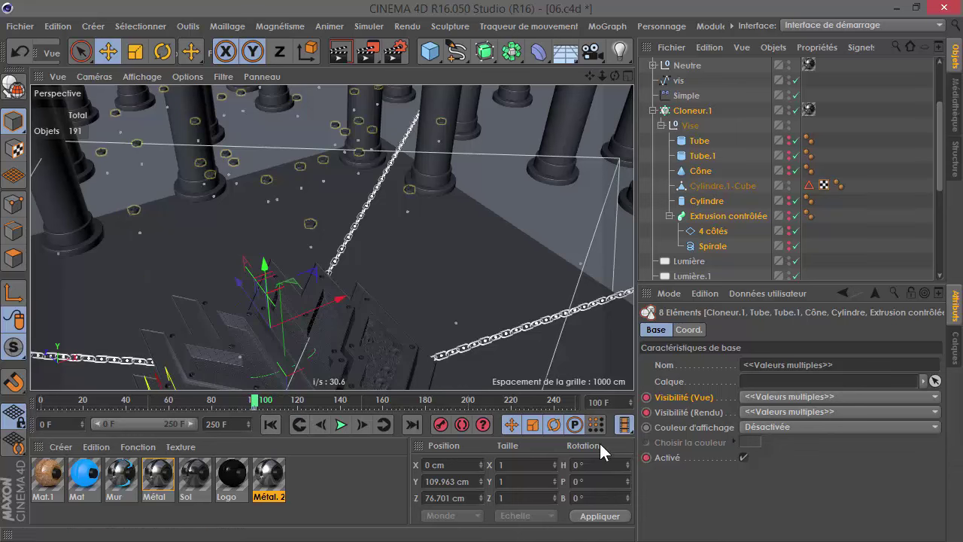
pyautogui.click(322, 424)
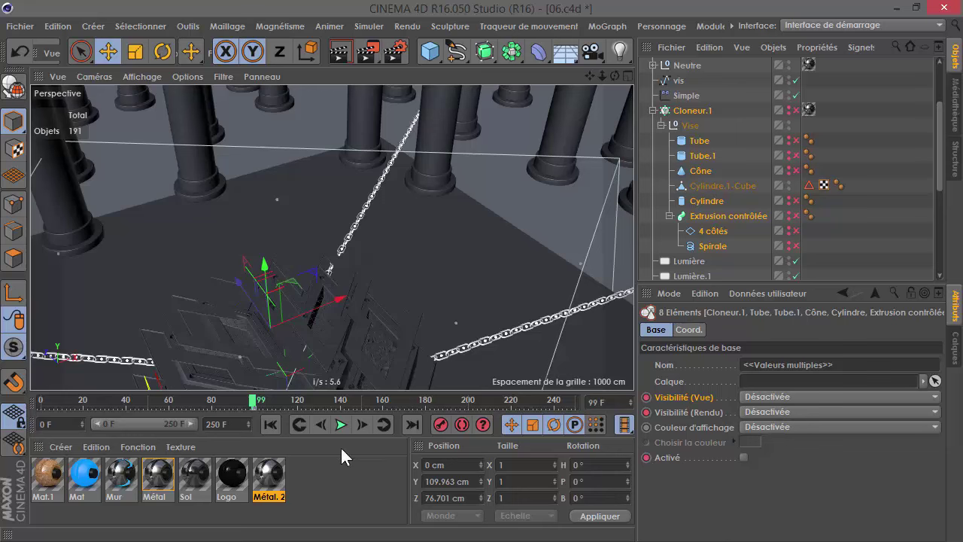
pyautogui.click(362, 424)
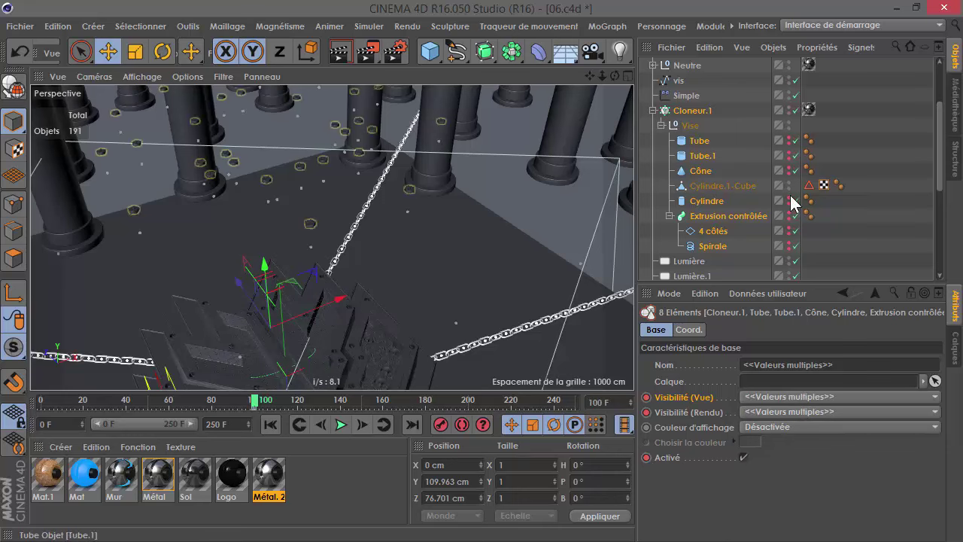
# At frame 100, set both Visibilité fields to Par défaut and keyframe them.
pyautogui.click(770, 396)
pyautogui.click(766, 432)
pyautogui.click(761, 412)
pyautogui.click(765, 429)
pyautogui.keyDown('ctrl'); pyautogui.click(645, 397); pyautogui.keyUp('ctrl')
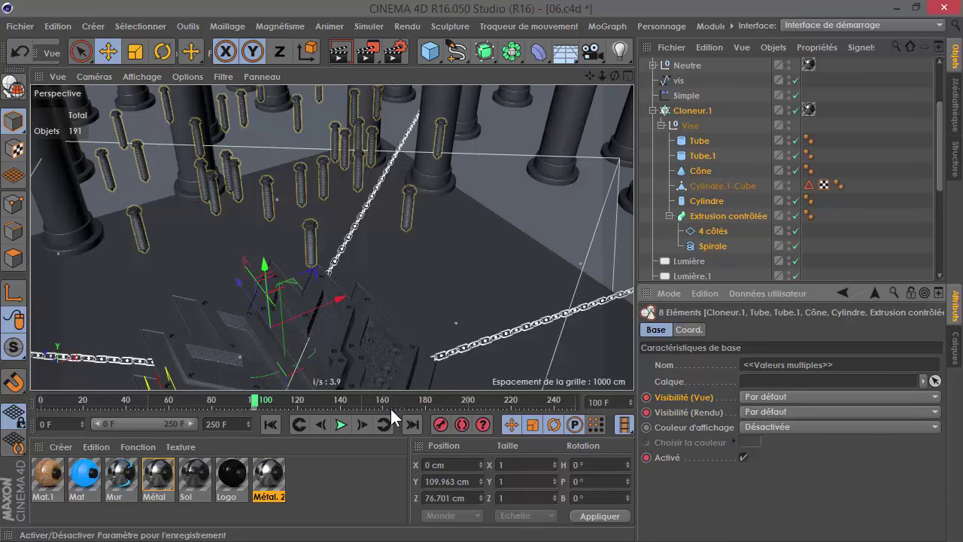
# Scrub back and play through frame 100 to watch the screws appear, ending at frame 75.
pyautogui.moveTo(267, 410)
pyautogui.mouseDown()
pyautogui.moveTo(227, 398)
pyautogui.moveTo(187, 405)
pyautogui.mouseUp()
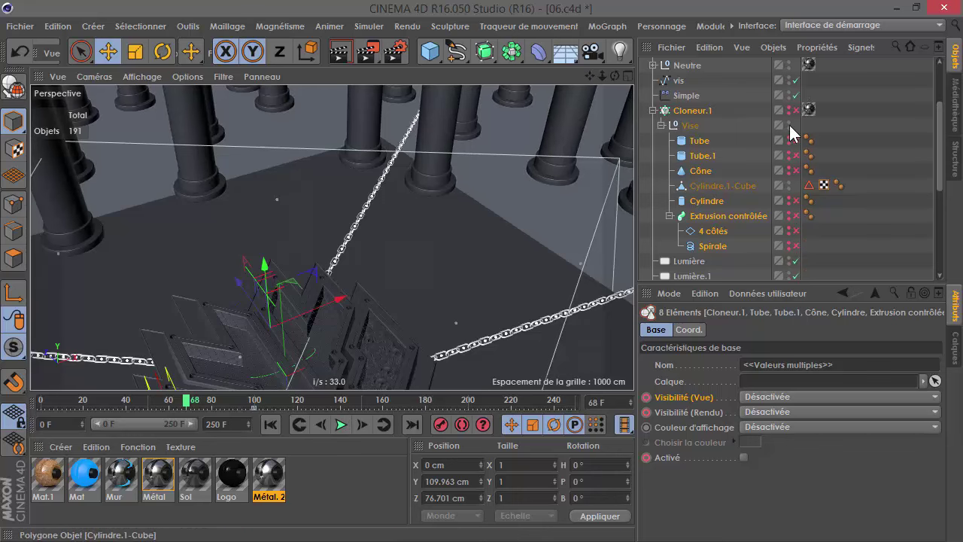
pyautogui.click(340, 424)
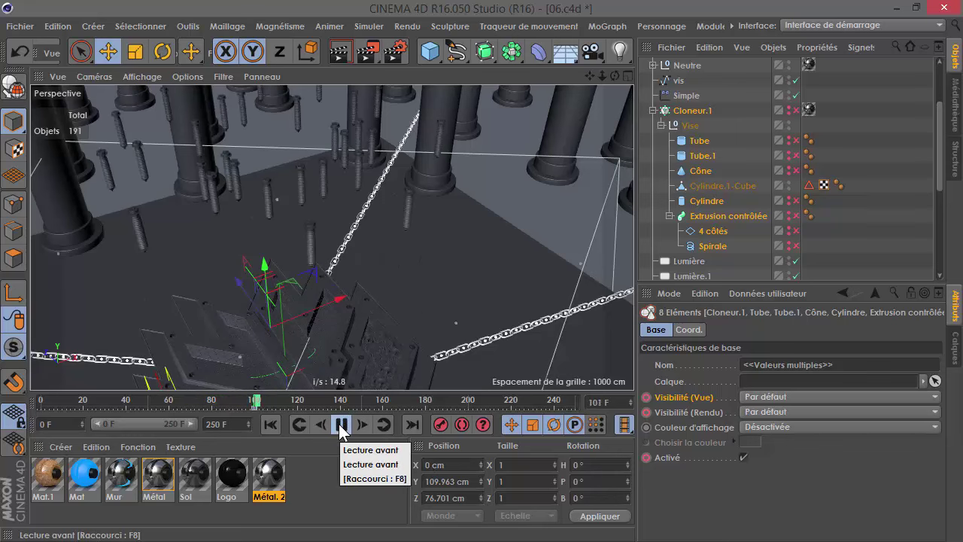
pyautogui.click(341, 426)
pyautogui.click(340, 425)
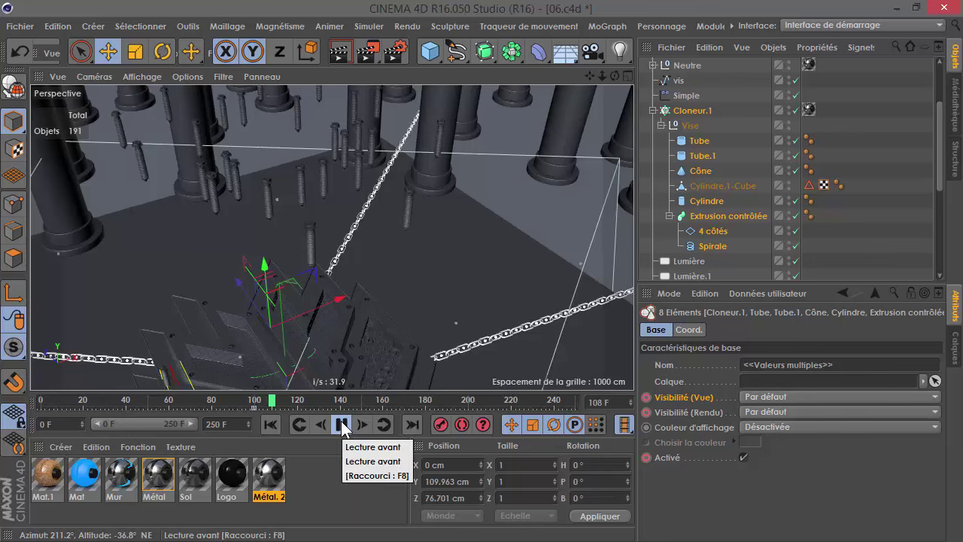
pyautogui.click(336, 426)
pyautogui.moveTo(227, 399); pyautogui.dragTo(201, 398)
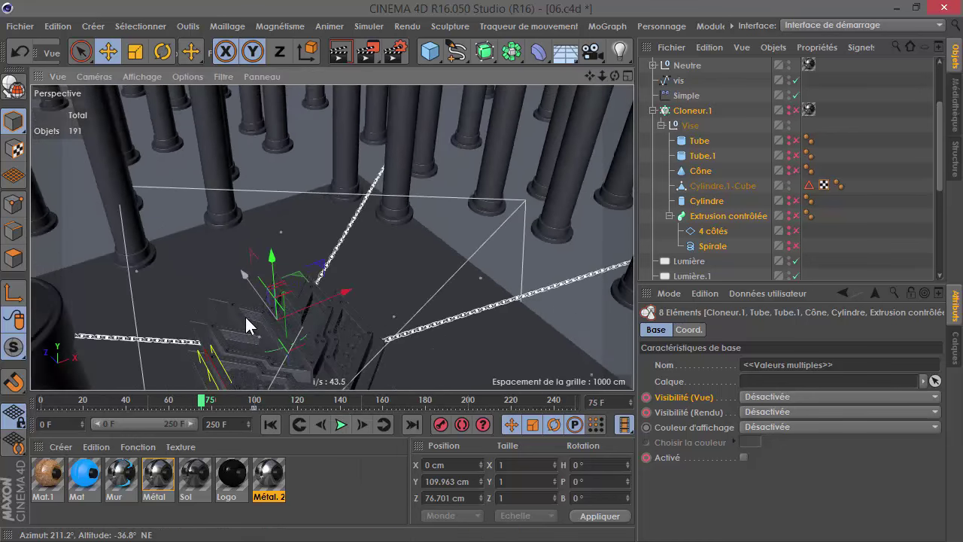
pyautogui.moveTo(282, 310)
pyautogui.keyDown('alt'); pyautogui.mouseDown()
pyautogui.moveTo(340, 280)
pyautogui.moveTo(513, 259)
pyautogui.moveTo(517, 227)
pyautogui.mouseUp(); pyautogui.keyUp('alt')
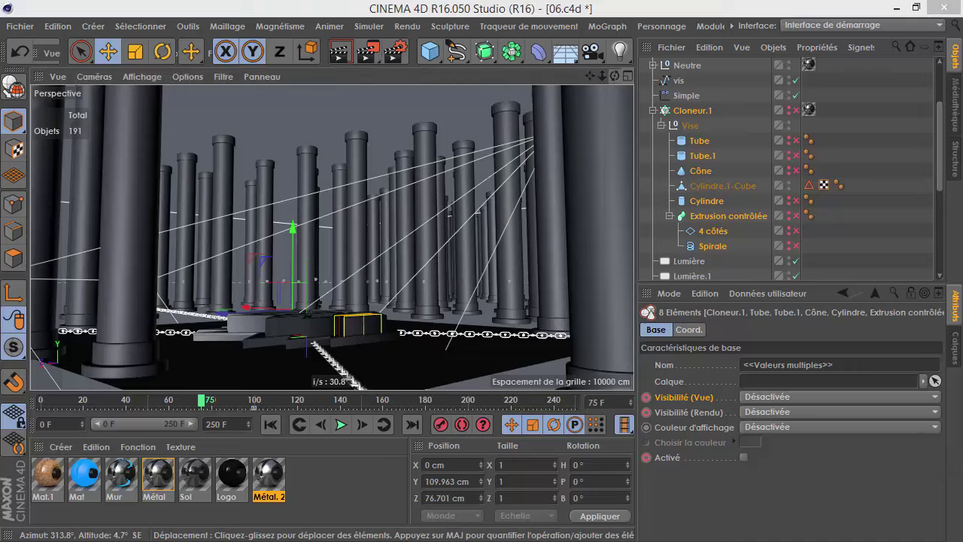
pyautogui.hotkey('alt', 'Tab')
# Play and pause the 052-ReozDZN.mp4 reference intro several times, stopping near its end.
pyautogui.click(264, 387)
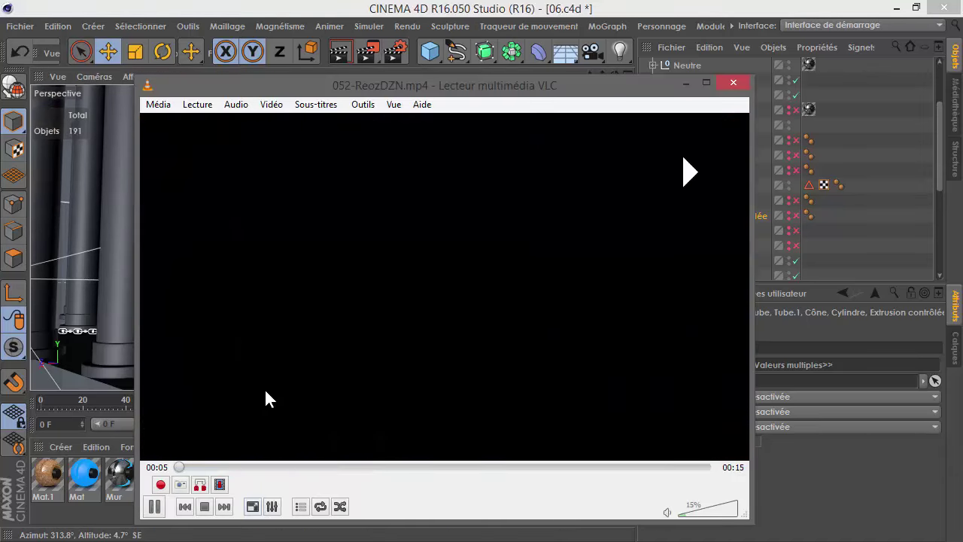
pyautogui.click(374, 444)
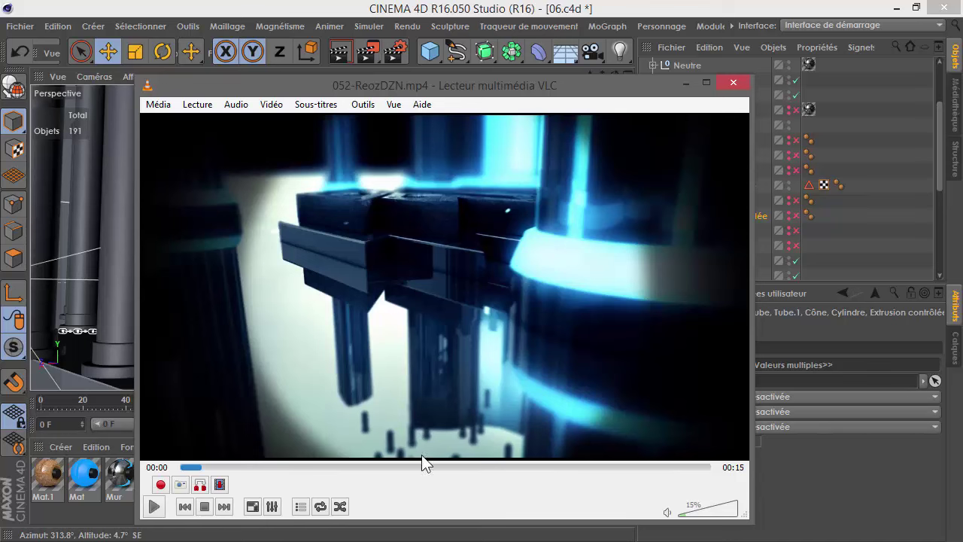
pyautogui.click(406, 450)
pyautogui.click(421, 440)
pyautogui.click(454, 441)
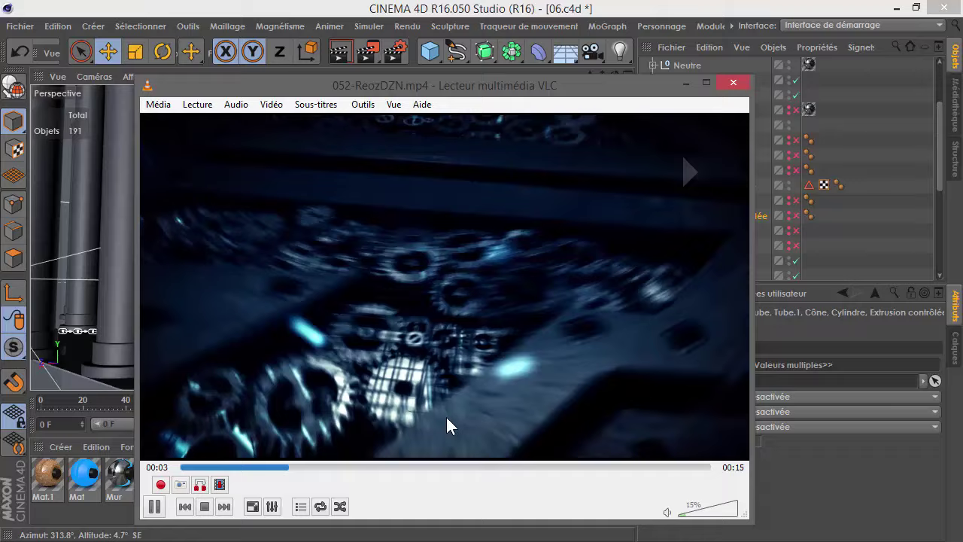
pyautogui.click(447, 418)
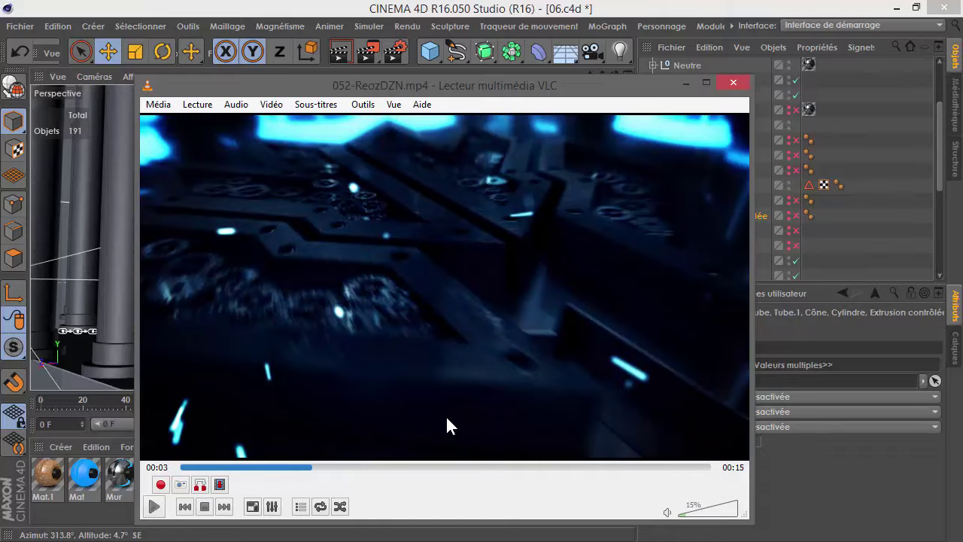
pyautogui.click(447, 419)
pyautogui.click(447, 419)
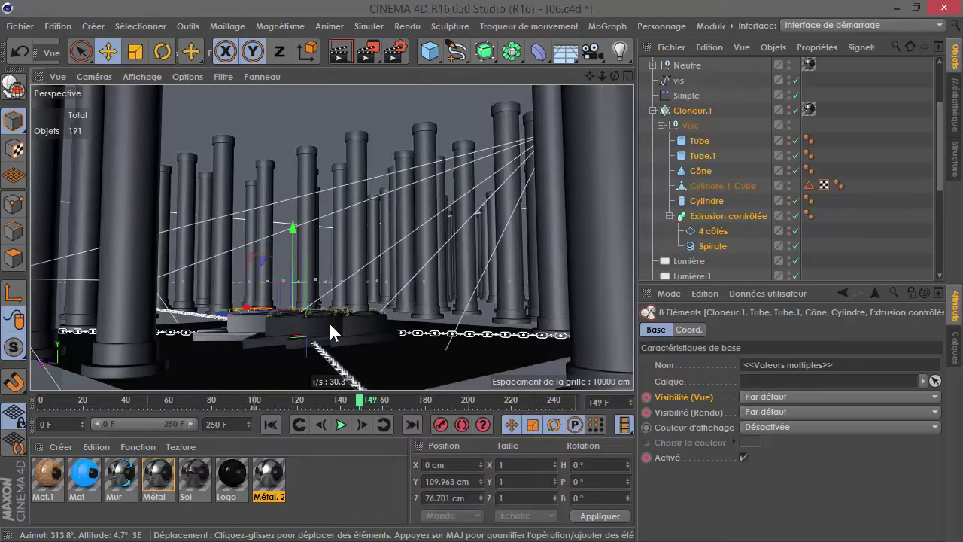
# Orbit and zoom onto the logo panels, scrub the timeline, and jump to the animation start.
pyautogui.keyDown('alt'); pyautogui.moveTo(329, 321); pyautogui.dragTo(399, 309); pyautogui.keyUp('alt')
pyautogui.scroll(5, 378, 352)
pyautogui.scroll(3, 280, 301)
pyautogui.scroll(3, 279, 321)
pyautogui.scroll(2, 279, 321)
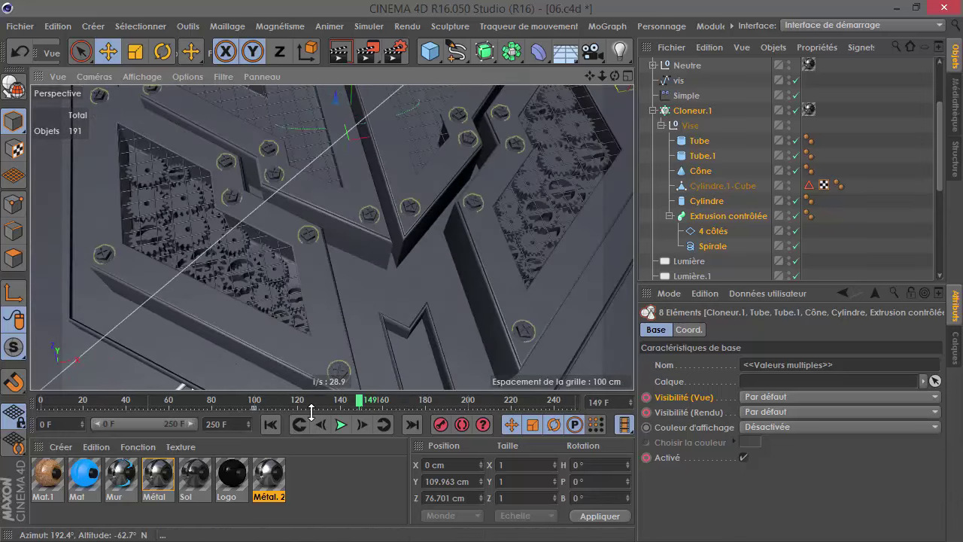
pyautogui.moveTo(312, 407)
pyautogui.mouseDown()
pyautogui.moveTo(260, 401)
pyautogui.moveTo(268, 401)
pyautogui.moveTo(20, 419)
pyautogui.mouseUp()
pyautogui.hotkey('alt', 'v')
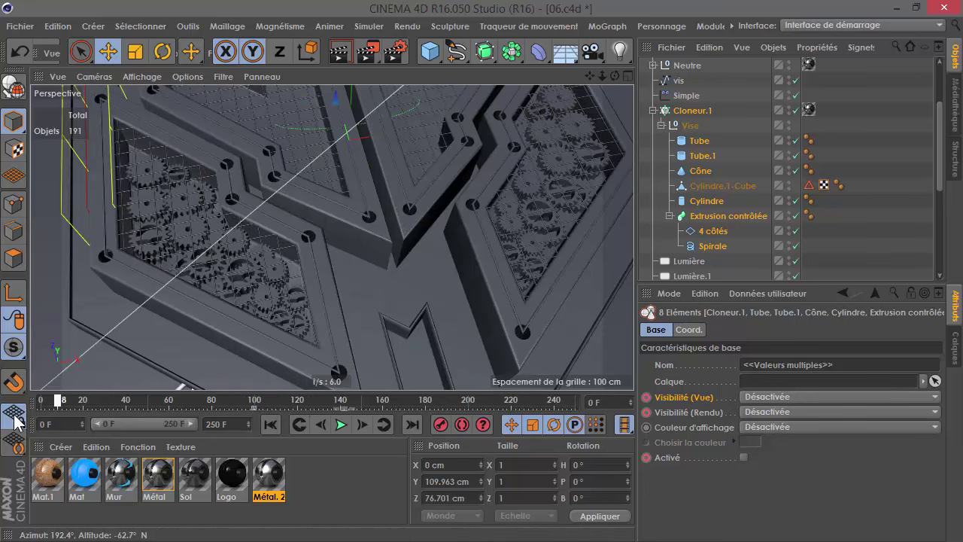
# Collapse Cloneur.1, select Caméra and look through it.
pyautogui.click(653, 110)
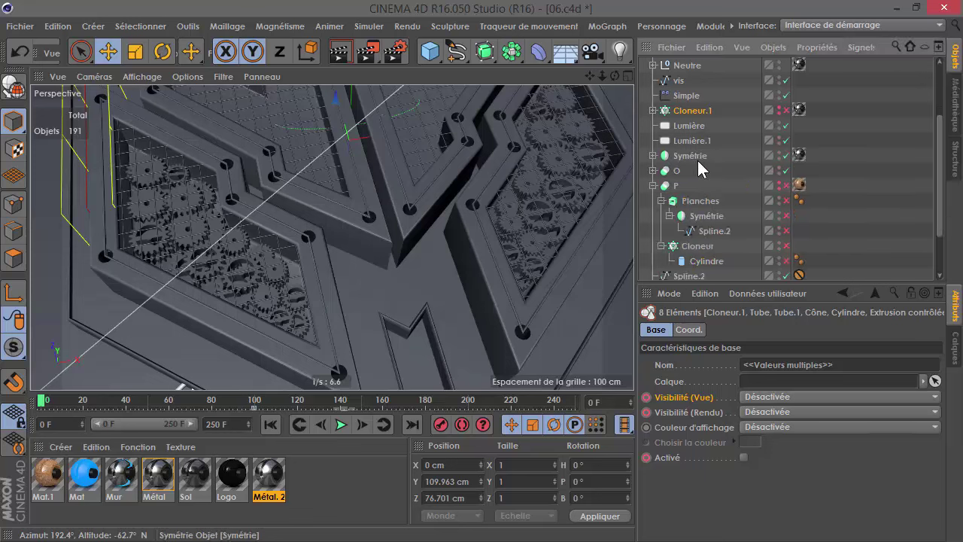
pyautogui.scroll(3, 685, 135)
pyautogui.click(677, 80)
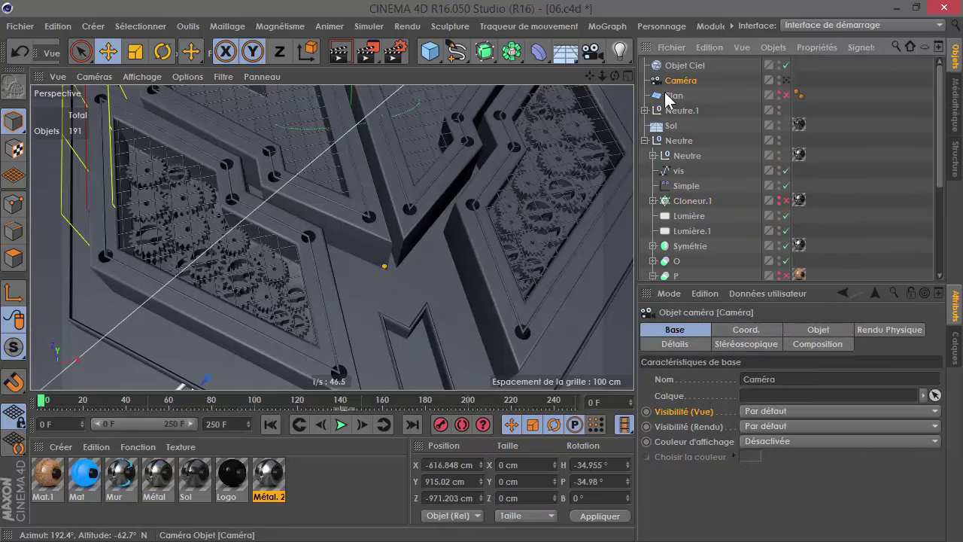
pyautogui.click(786, 81)
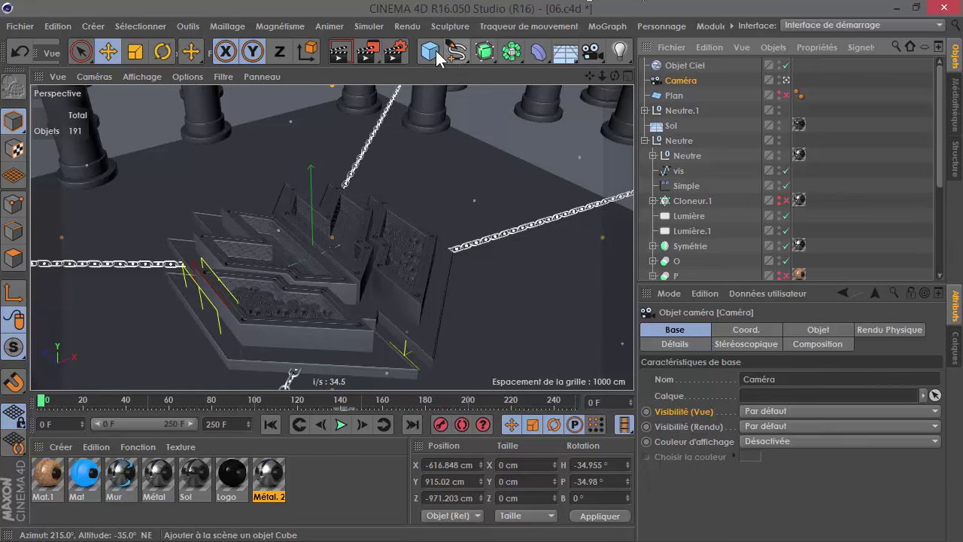
# Parent Caméra under a new null Neutre.2 and tilt the null down to -7°.
pyautogui.moveTo(433, 50); pyautogui.dragTo(490, 70)
pyautogui.moveTo(679, 101); pyautogui.dragTo(681, 81)
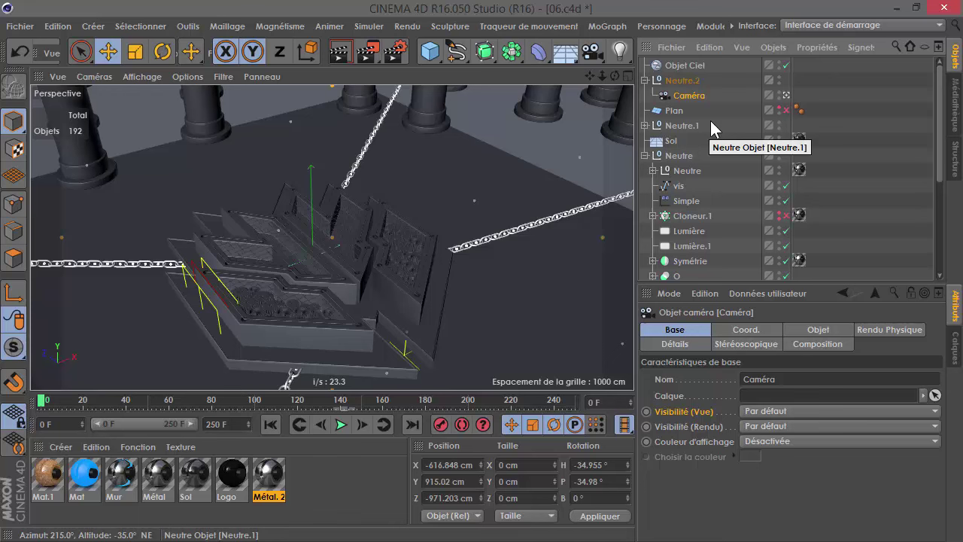
pyautogui.hotkey('ctrl', 'shift', 'a')
pyautogui.click(687, 83)
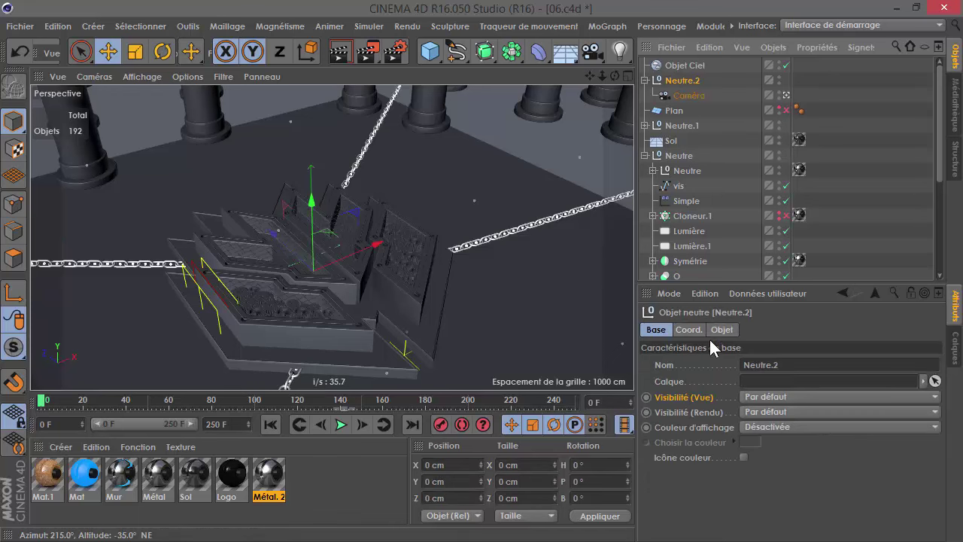
pyautogui.click(688, 329)
pyautogui.moveTo(940, 398); pyautogui.dragTo(939, 376)
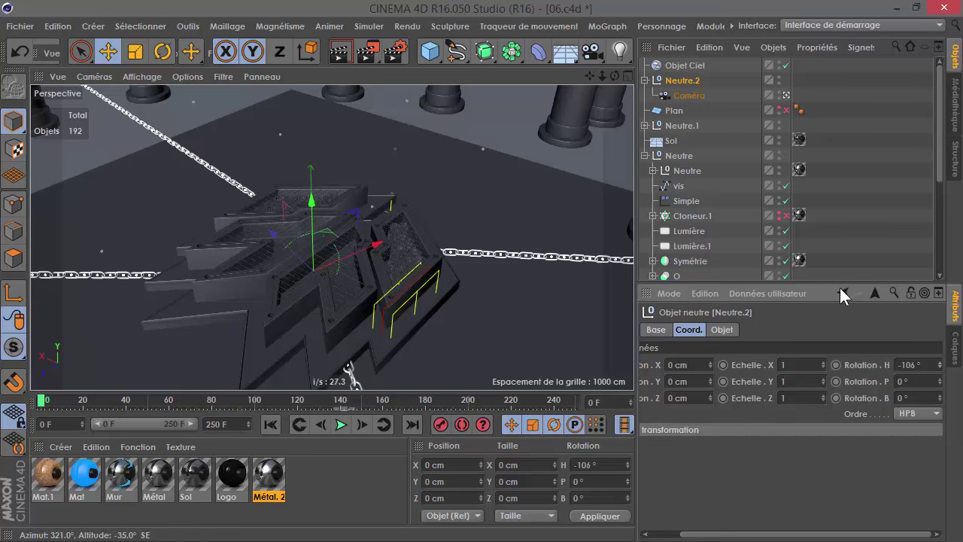
# Move Caméra lower and farther back to X −981.332, Y 375.39, Z −1418.592 cm.
pyautogui.click(690, 96)
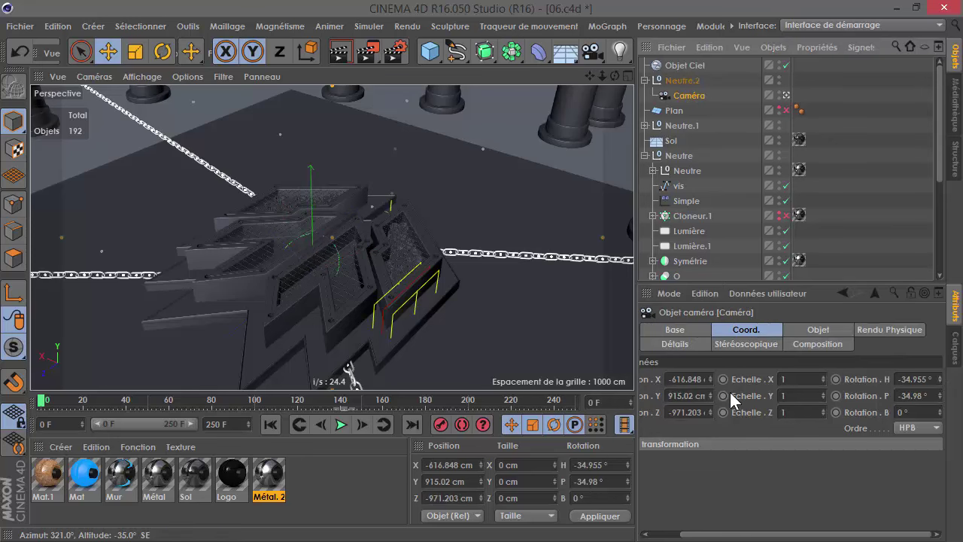
pyautogui.moveTo(711, 396); pyautogui.dragTo(710, 437)
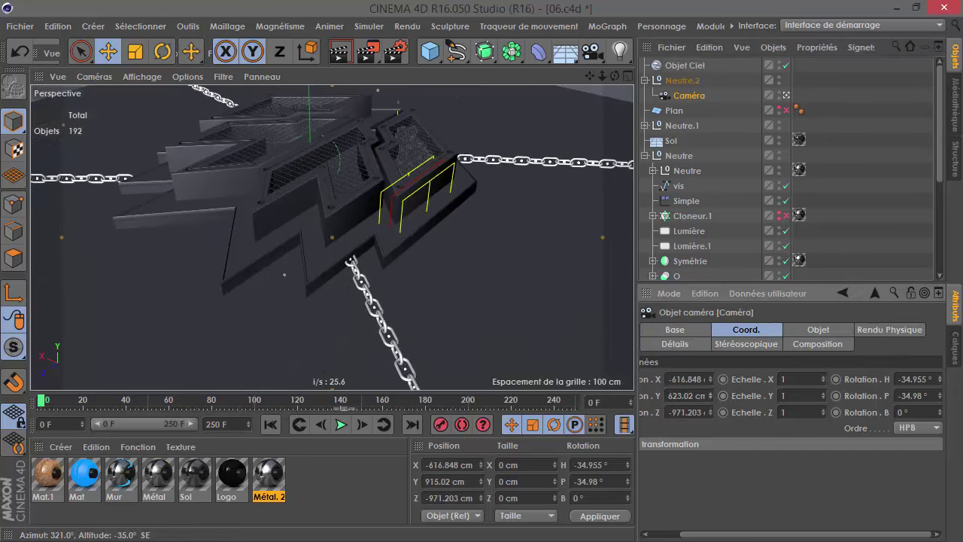
pyautogui.moveTo(711, 396); pyautogui.dragTo(588, 255)
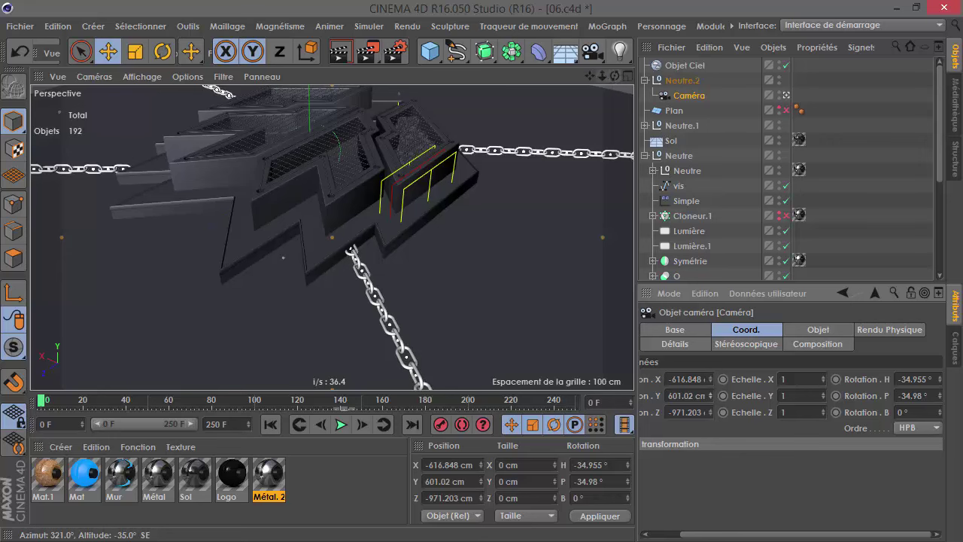
pyautogui.moveTo(602, 76); pyautogui.dragTo(587, 76)
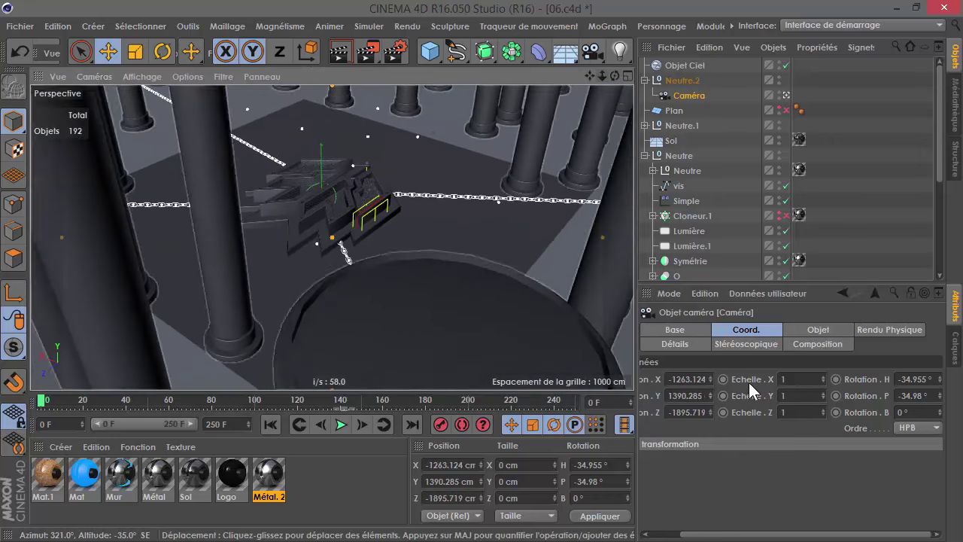
pyautogui.moveTo(710, 396)
pyautogui.mouseDown()
pyautogui.moveTo(710, 421)
pyautogui.moveTo(711, 406)
pyautogui.mouseUp()
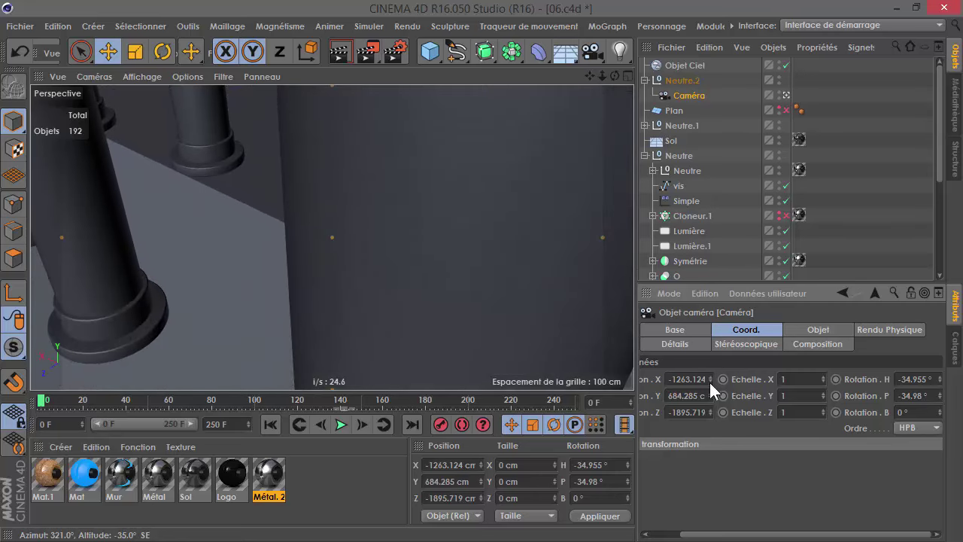
pyautogui.moveTo(615, 76)
pyautogui.mouseDown()
pyautogui.moveTo(587, 90)
pyautogui.moveTo(600, 79)
pyautogui.moveTo(580, 76)
pyautogui.mouseUp()
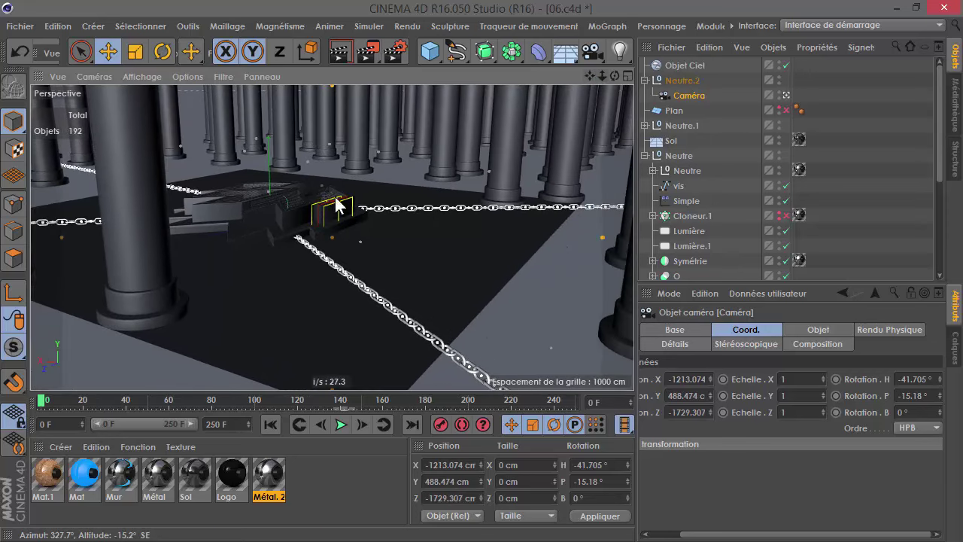
pyautogui.scroll(3, 337, 157)
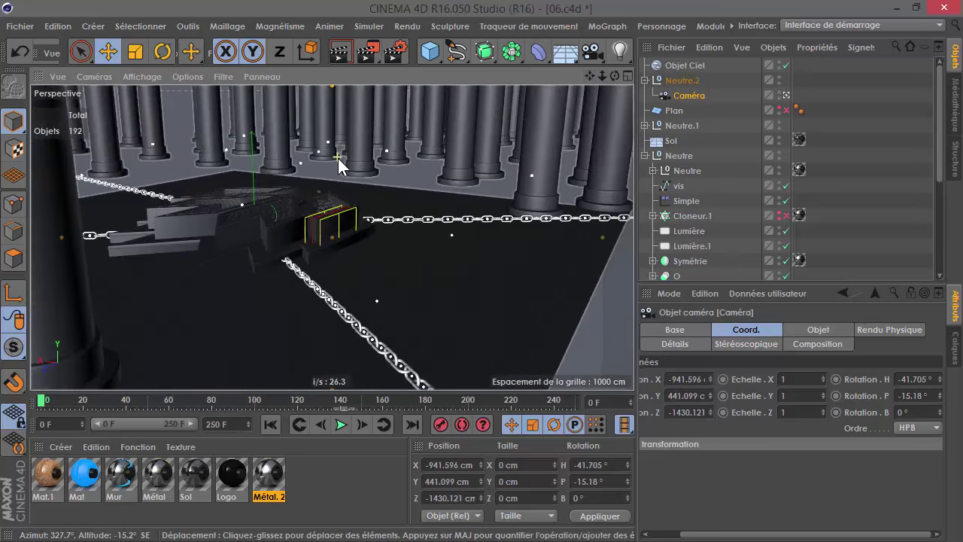
pyautogui.moveTo(592, 76); pyautogui.dragTo(468, 276)
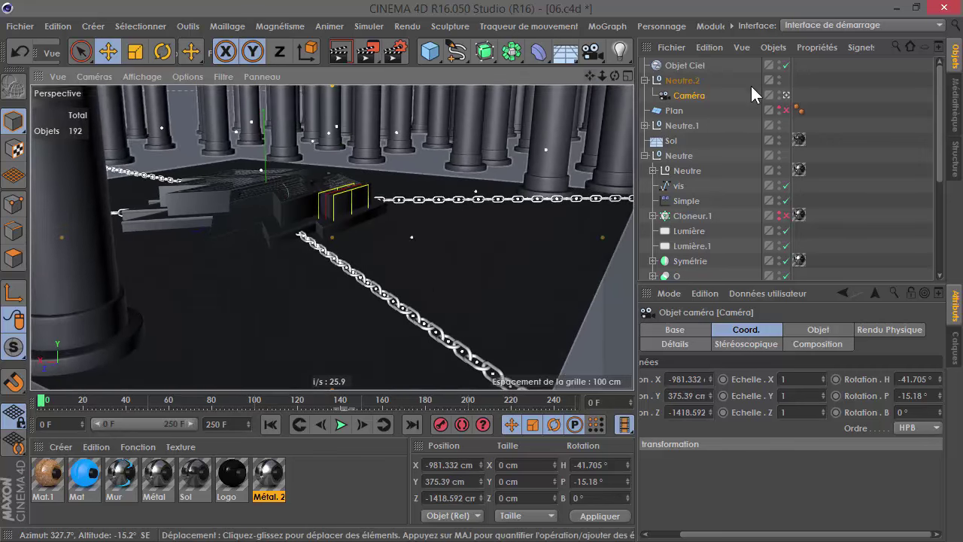
# Look through the camera, zoom out, and select the Sélection MoGraph tag on Neutre.1's pillar Cloneur.
pyautogui.click(787, 94)
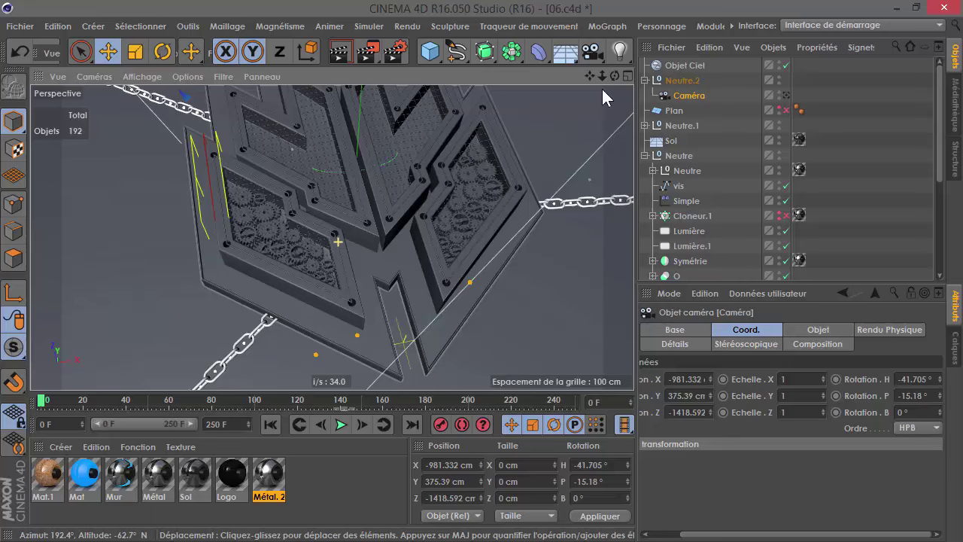
pyautogui.moveTo(602, 76); pyautogui.dragTo(572, 76)
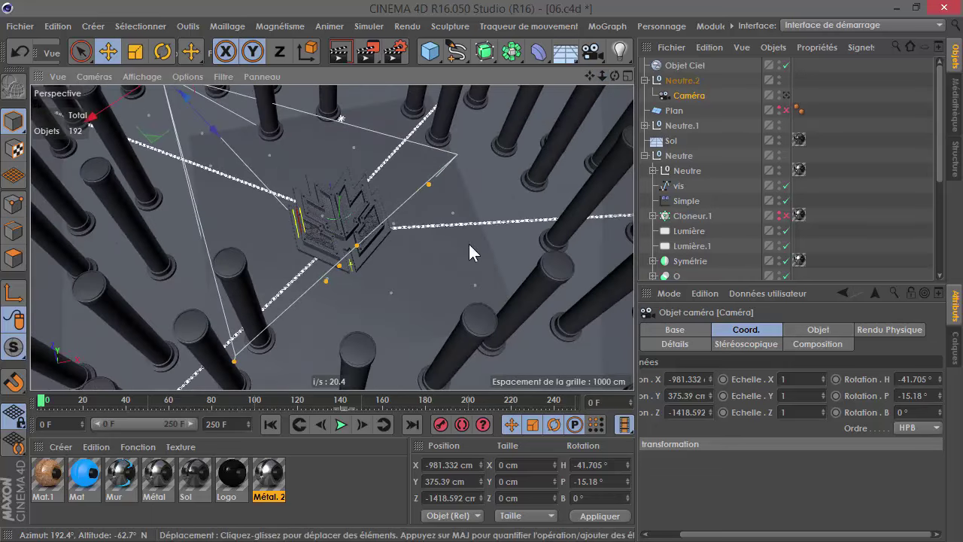
pyautogui.click(557, 265)
pyautogui.click(623, 119)
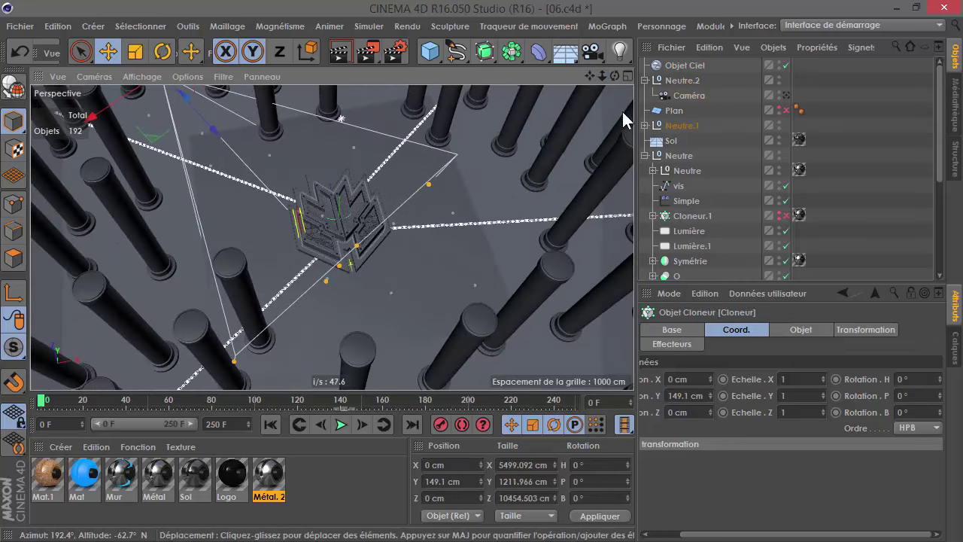
pyautogui.click(555, 261)
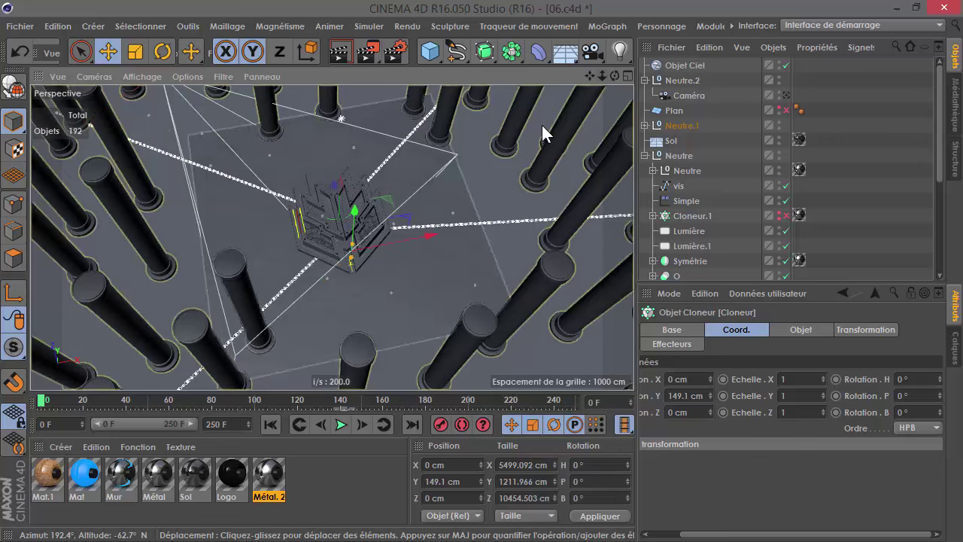
pyautogui.click(745, 47)
pyautogui.click(760, 161)
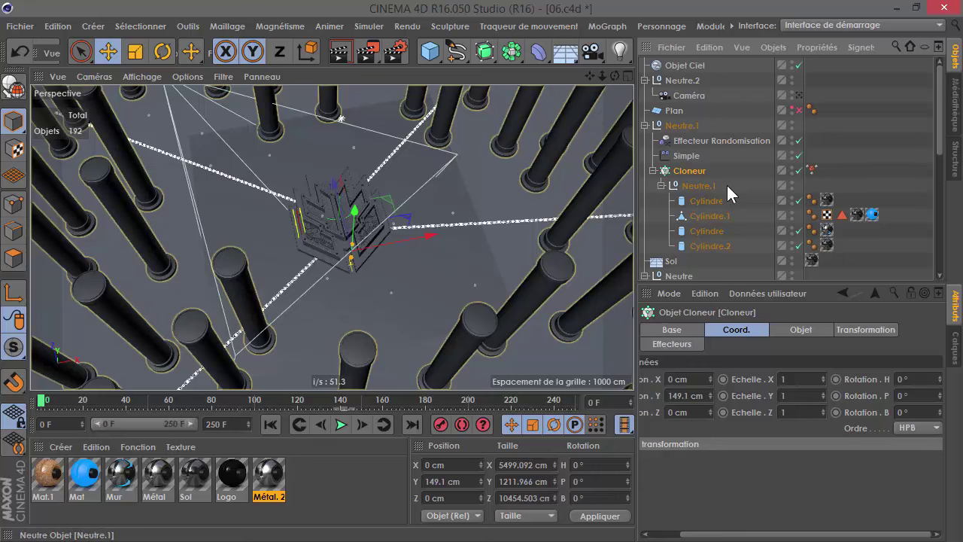
pyautogui.click(812, 169)
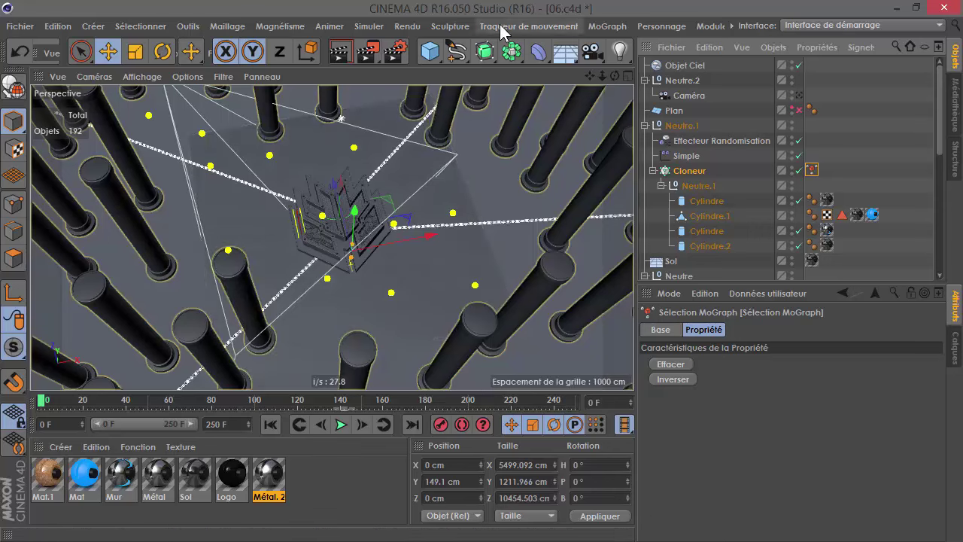
# Activate the Sélection MoGraph tool and deselect three column clones so they reappear.
pyautogui.click(607, 25)
pyautogui.click(608, 73)
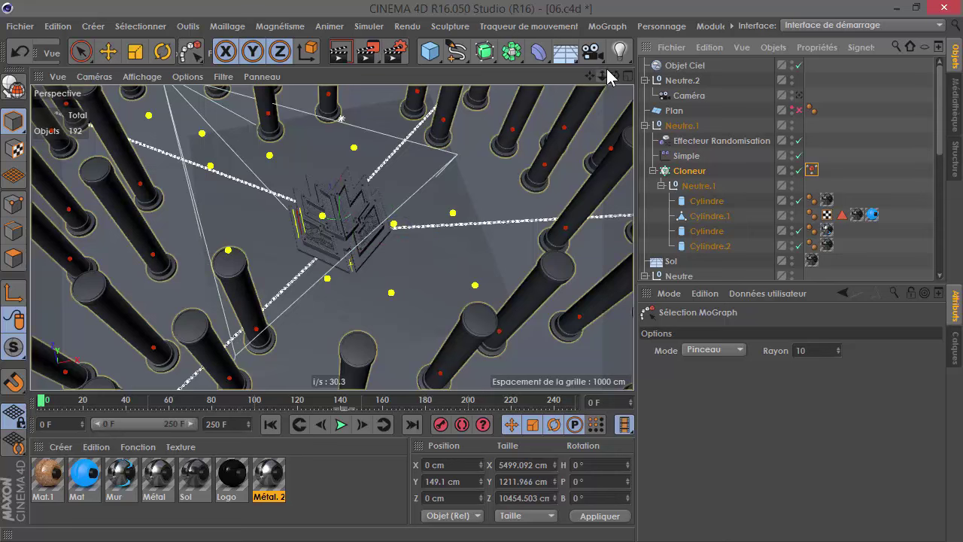
pyautogui.click(608, 25)
pyautogui.click(635, 72)
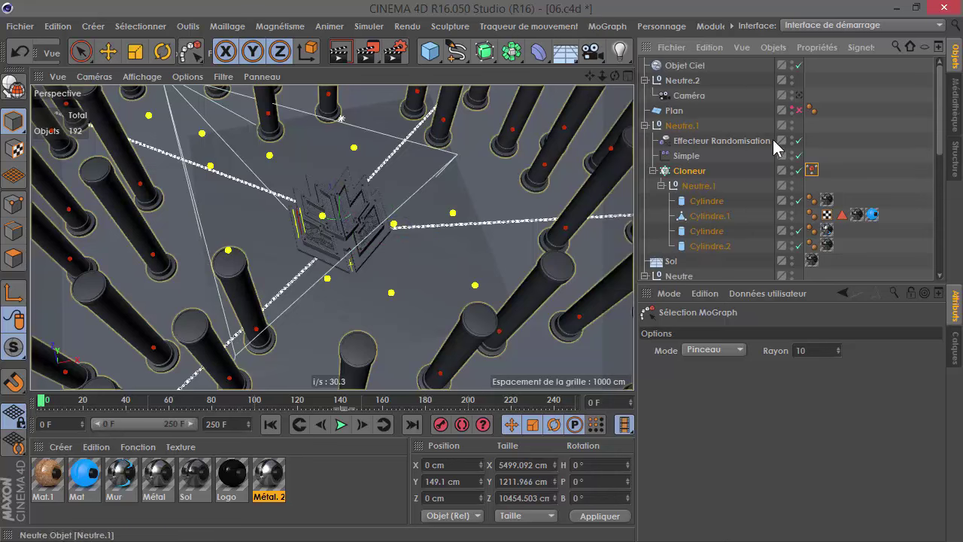
pyautogui.click(811, 169)
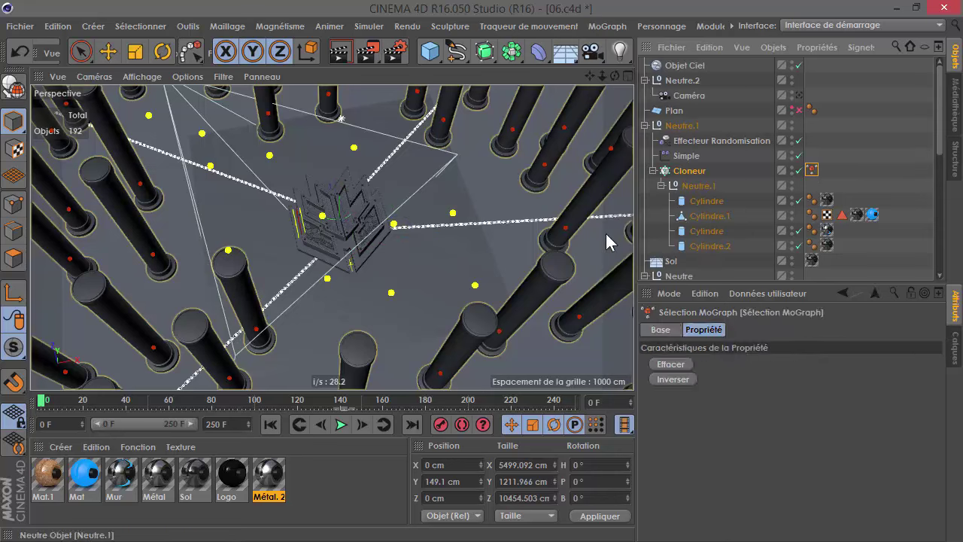
pyautogui.click(474, 287)
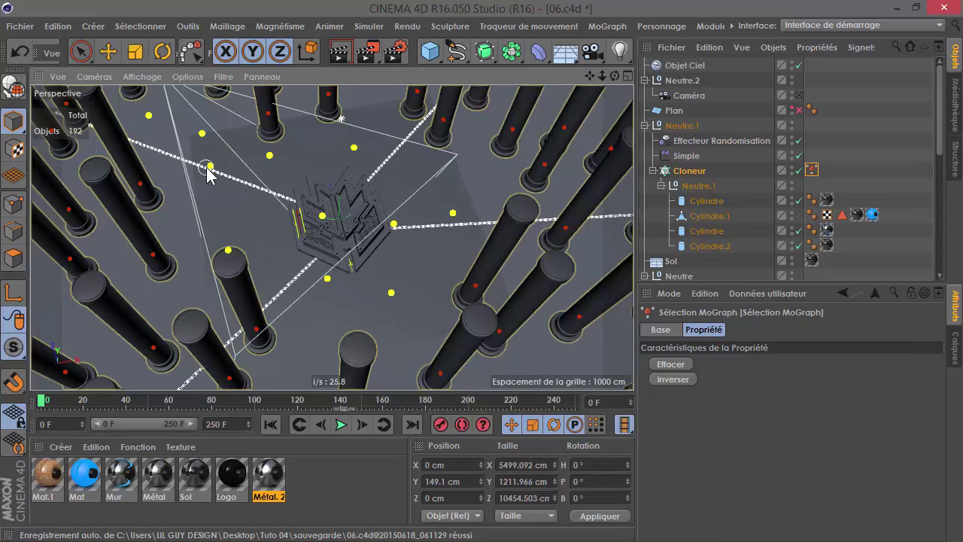
pyautogui.click(269, 157)
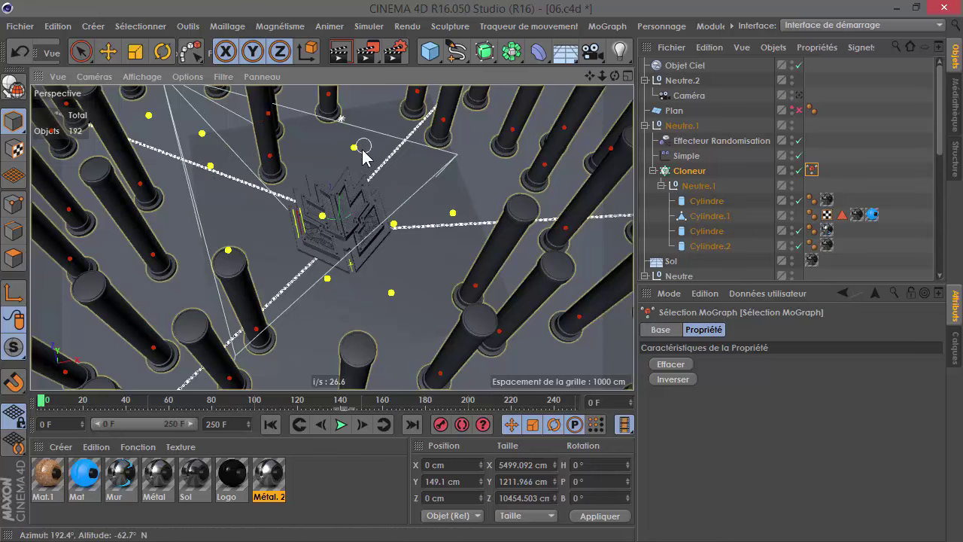
pyautogui.click(354, 148)
# From a top-down view, toggle several more column clone points around the logo.
pyautogui.keyDown('alt'); pyautogui.moveTo(369, 218); pyautogui.dragTo(324, 254); pyautogui.keyUp('alt')
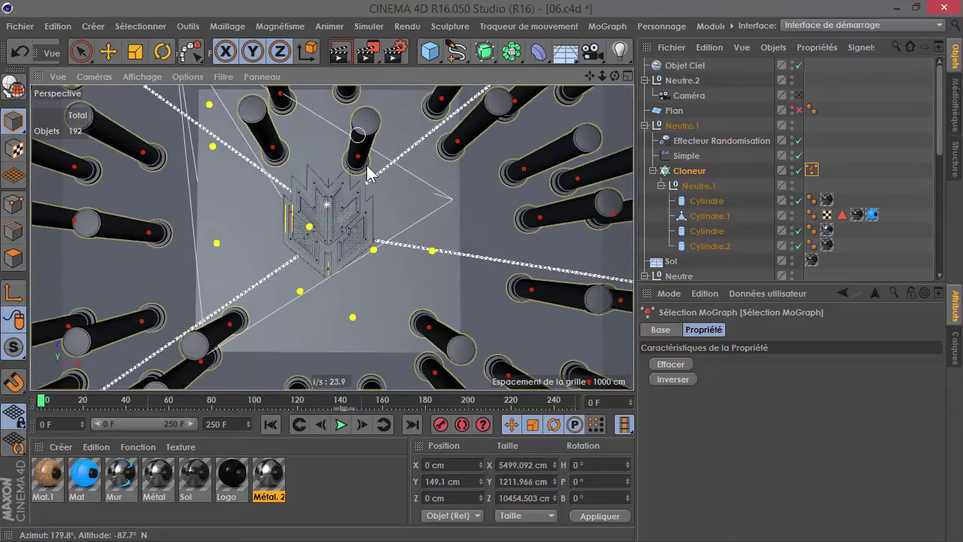
pyautogui.click(353, 316)
pyautogui.moveTo(353, 320)
pyautogui.keyDown('alt'); pyautogui.mouseDown()
pyautogui.moveTo(334, 317)
pyautogui.moveTo(365, 313)
pyautogui.moveTo(353, 341)
pyautogui.mouseUp(); pyautogui.keyUp('alt')
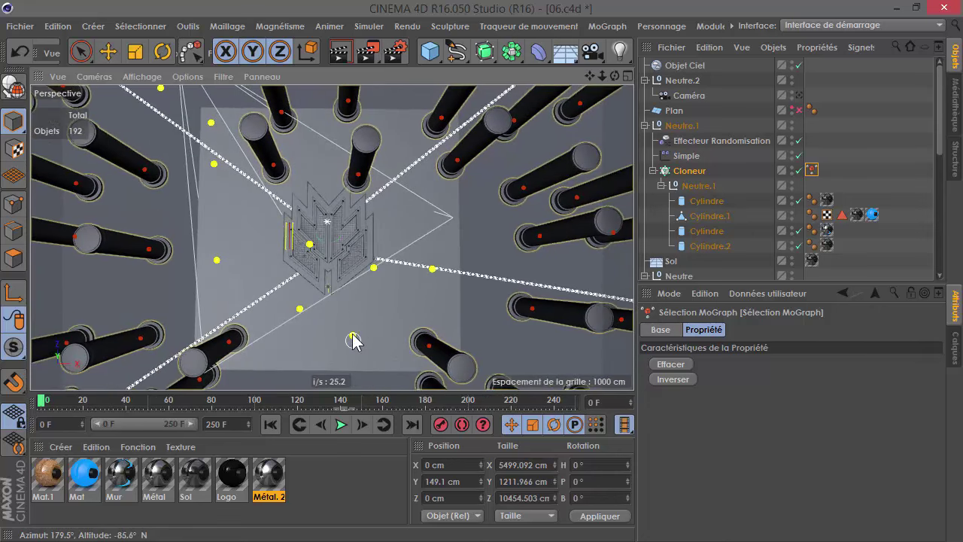
pyautogui.keyDown('ctrl'); pyautogui.click(353, 341); pyautogui.keyUp('ctrl')
pyautogui.keyDown('ctrl'); pyautogui.click(432, 269); pyautogui.keyUp('ctrl')
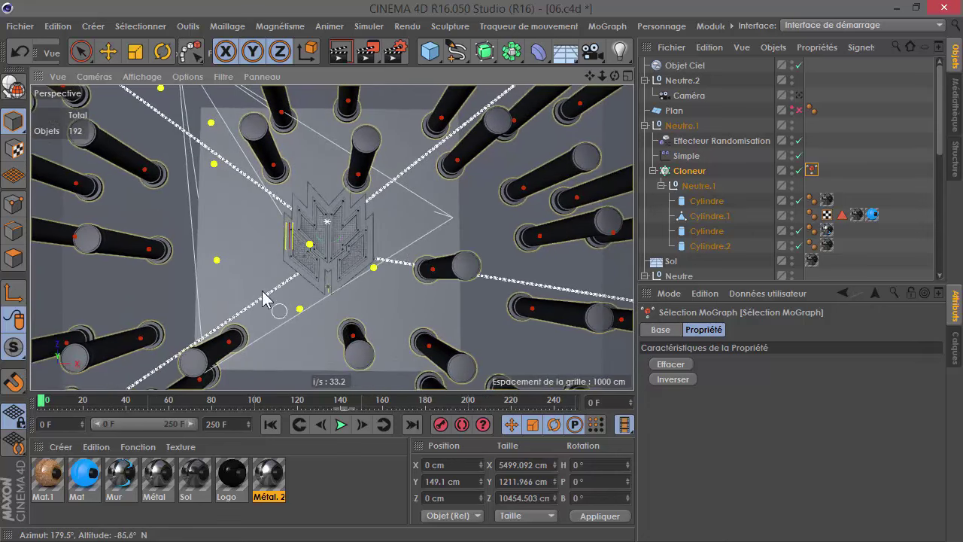
pyautogui.keyDown('ctrl'); pyautogui.click(310, 244); pyautogui.keyUp('ctrl')
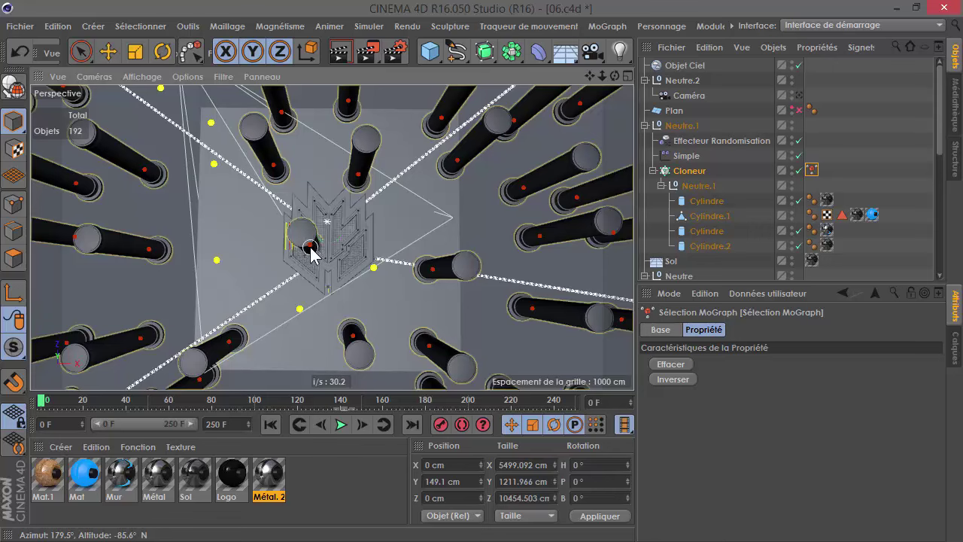
pyautogui.keyDown('shift'); pyautogui.click(310, 245); pyautogui.keyUp('shift')
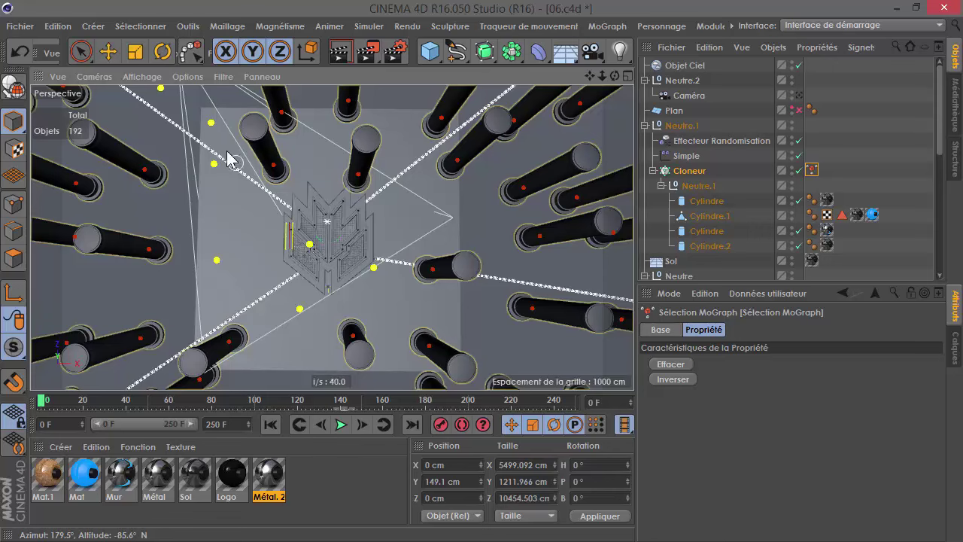
pyautogui.keyDown('ctrl'); pyautogui.click(212, 123); pyautogui.keyUp('ctrl')
pyautogui.click(210, 170)
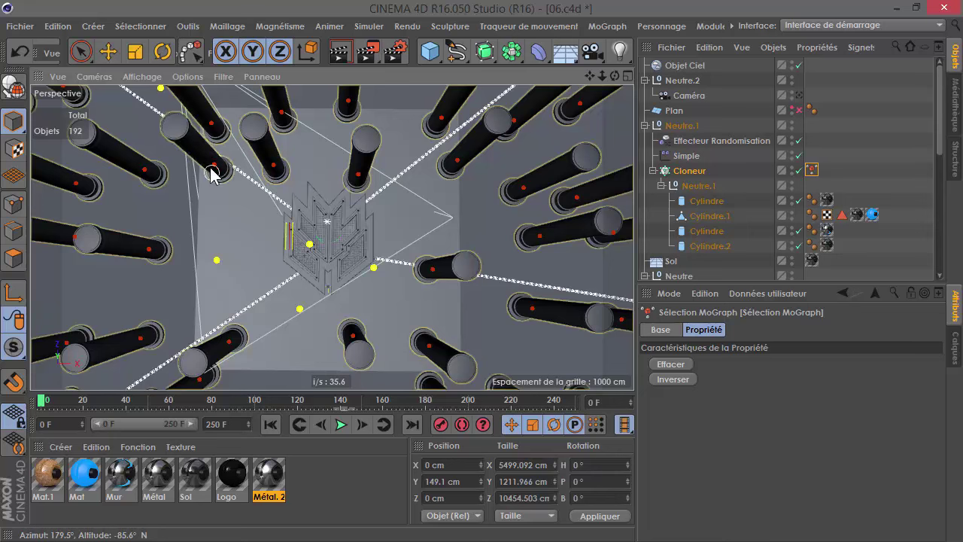
# Rotate around the logo, hide the top-left column again and restore one more column.
pyautogui.keyDown('alt'); pyautogui.moveTo(209, 167); pyautogui.dragTo(144, 176); pyautogui.keyUp('alt')
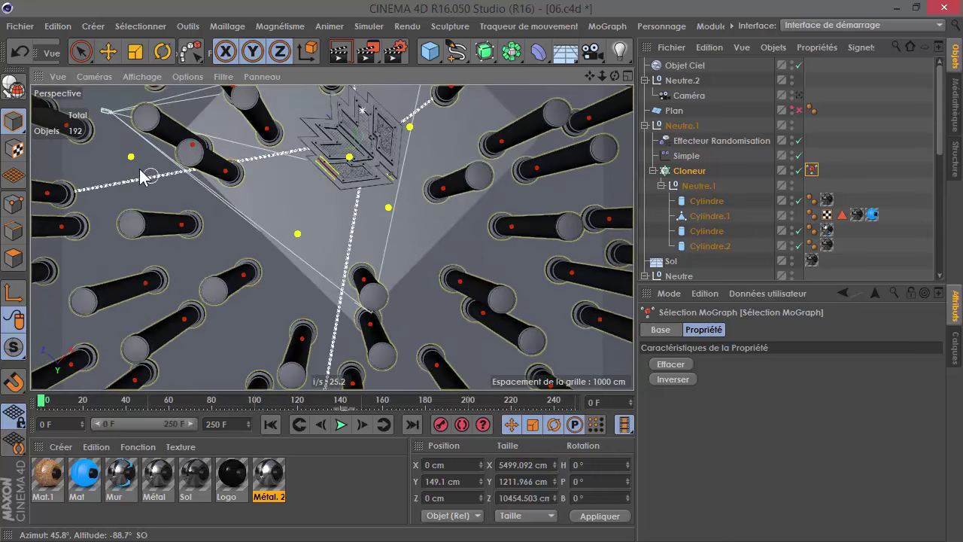
pyautogui.keyDown('alt'); pyautogui.moveTo(199, 159); pyautogui.dragTo(134, 158); pyautogui.keyUp('alt')
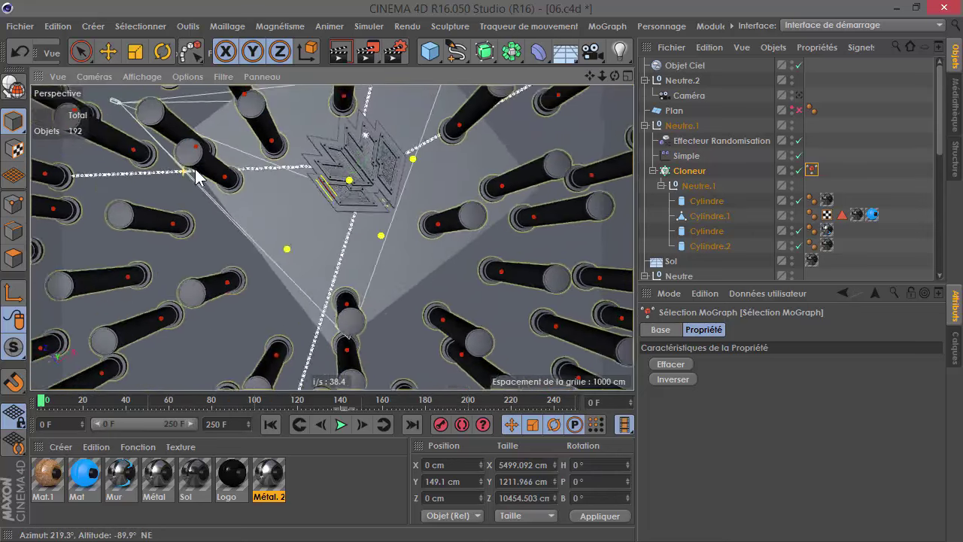
pyautogui.click(132, 157)
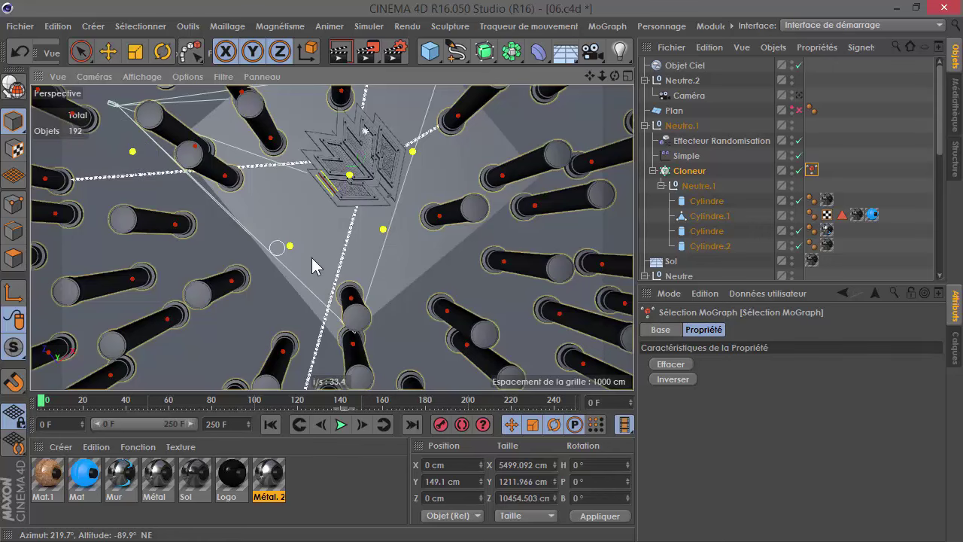
pyautogui.moveTo(336, 229)
pyautogui.keyDown('alt'); pyautogui.mouseDown()
pyautogui.moveTo(364, 346)
pyautogui.moveTo(299, 325)
pyautogui.mouseUp(); pyautogui.keyUp('alt')
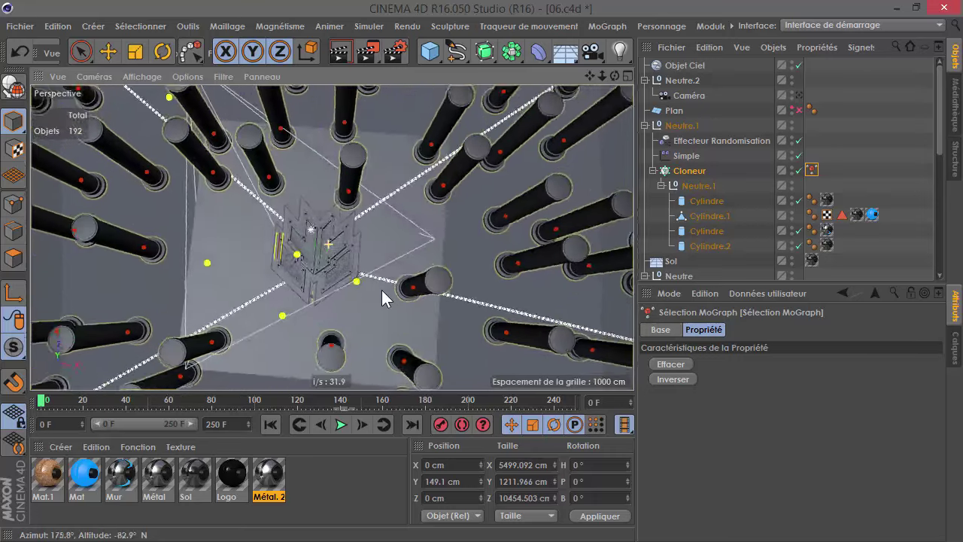
pyautogui.click(292, 318)
pyautogui.moveTo(320, 298)
pyautogui.keyDown('alt'); pyautogui.mouseDown()
pyautogui.moveTo(361, 263)
pyautogui.moveTo(222, 303)
pyautogui.moveTo(320, 279)
pyautogui.moveTo(298, 291)
pyautogui.mouseUp(); pyautogui.keyUp('alt')
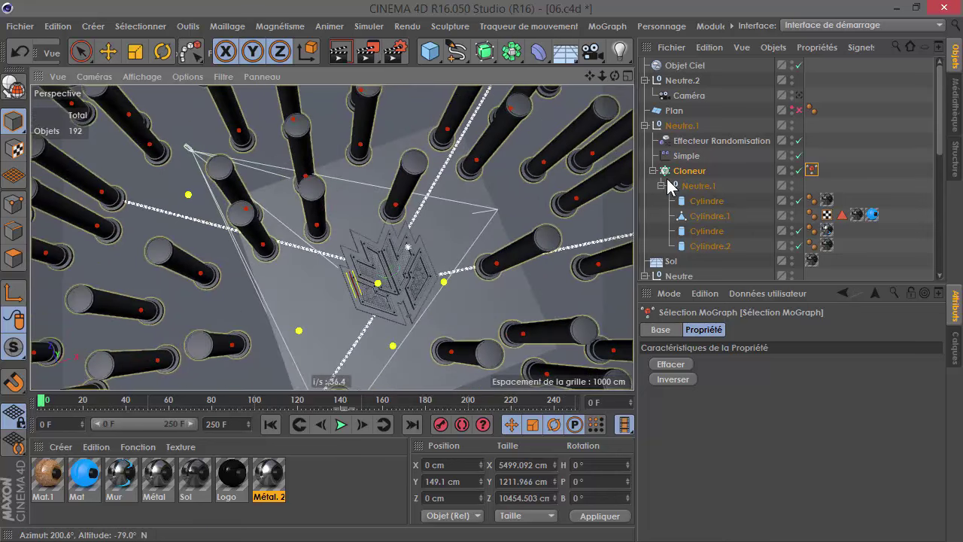
# Move the pillar Cloneur along Z to 79.343 cm, deselect it, and look through Caméra.
pyautogui.click(667, 177)
pyautogui.click(109, 52)
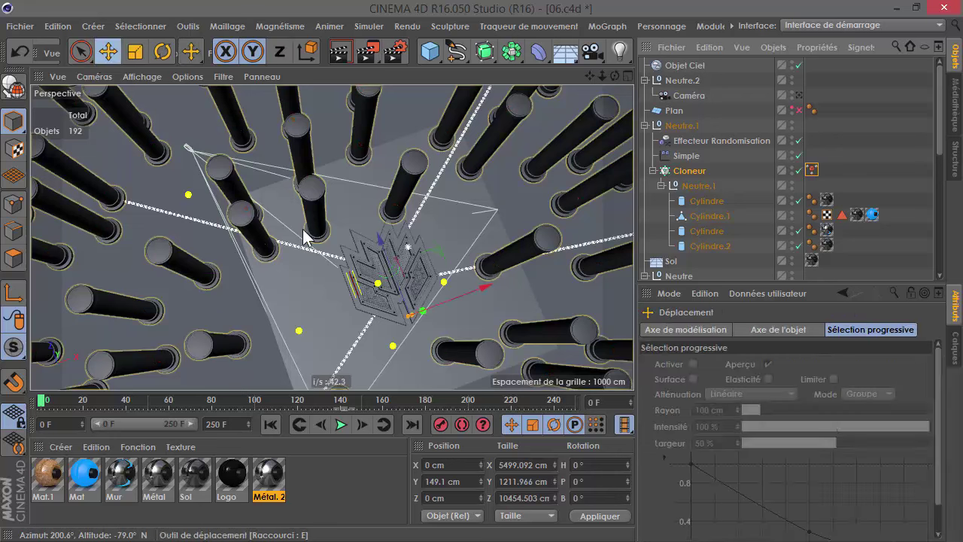
pyautogui.moveTo(380, 242)
pyautogui.mouseDown()
pyautogui.moveTo(379, 233)
pyautogui.moveTo(367, 241)
pyautogui.mouseUp()
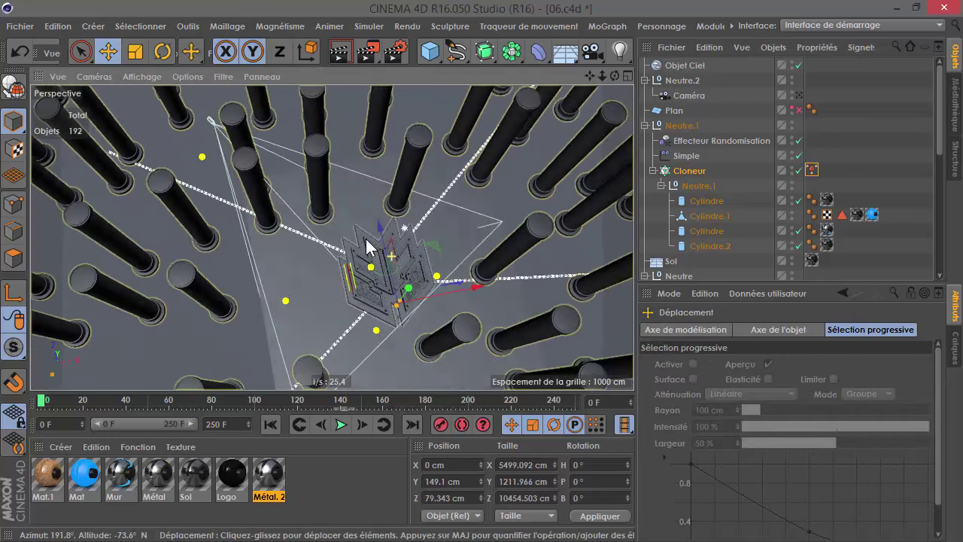
pyautogui.click(754, 102)
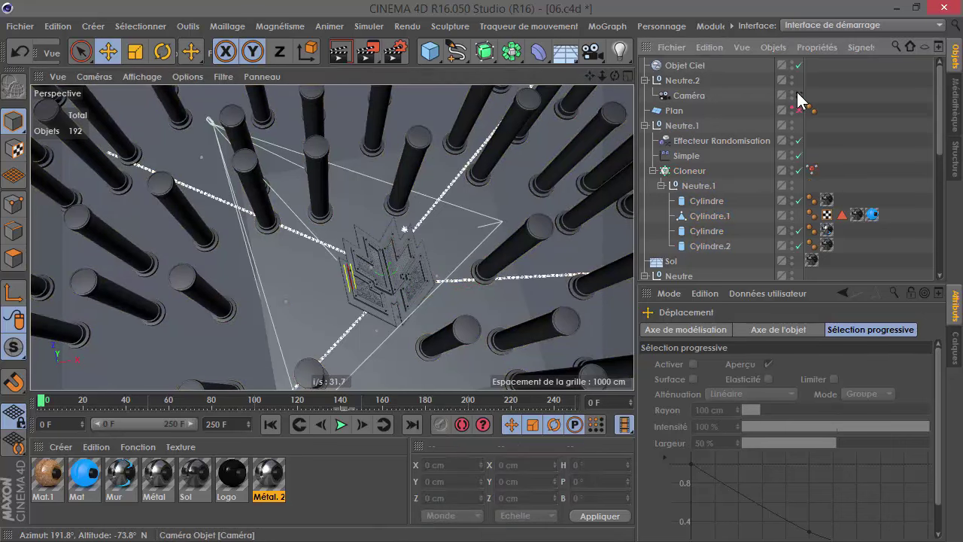
pyautogui.click(799, 96)
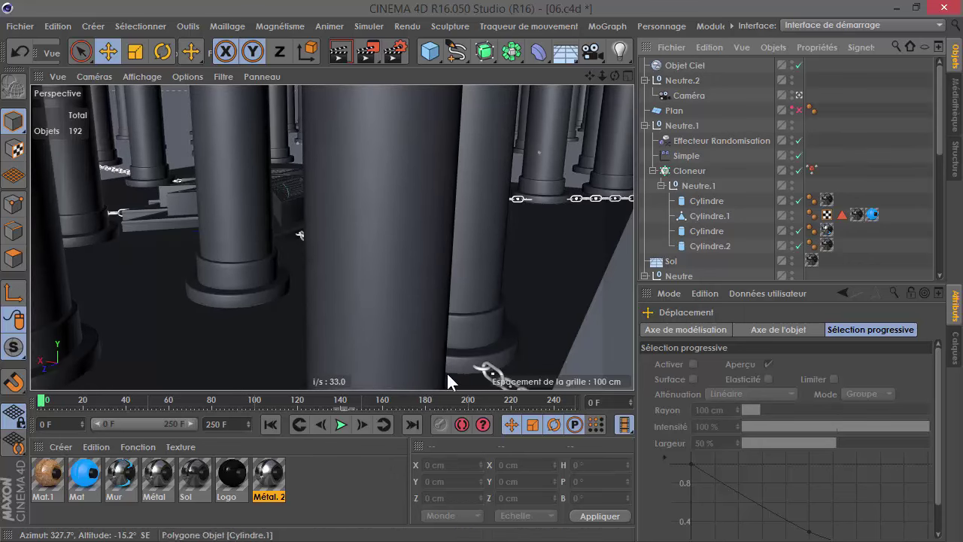
# Record frame-0 keys for Neutre.2 and Caméra's position, rotation and scale, then switch to VLC.
pyautogui.click(683, 81)
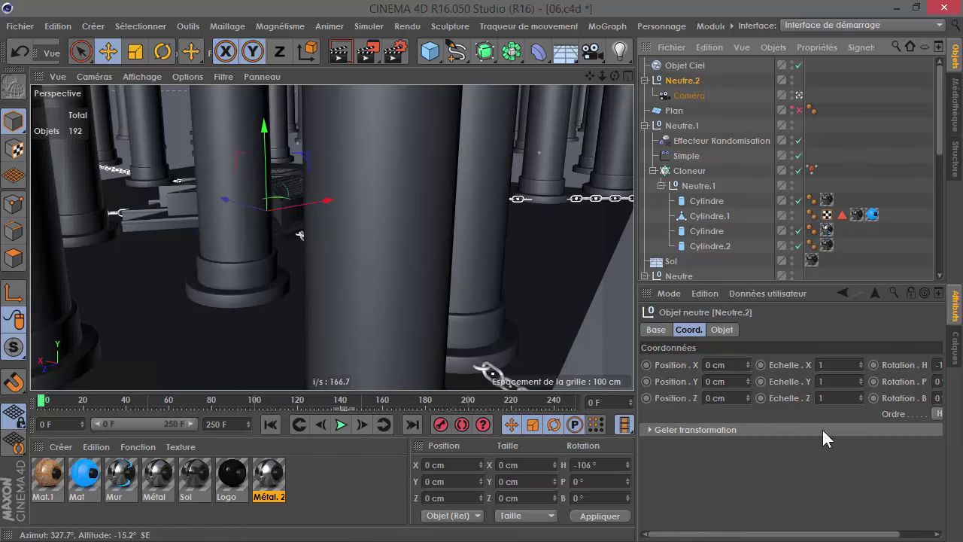
pyautogui.hscroll(2, 830, 395)
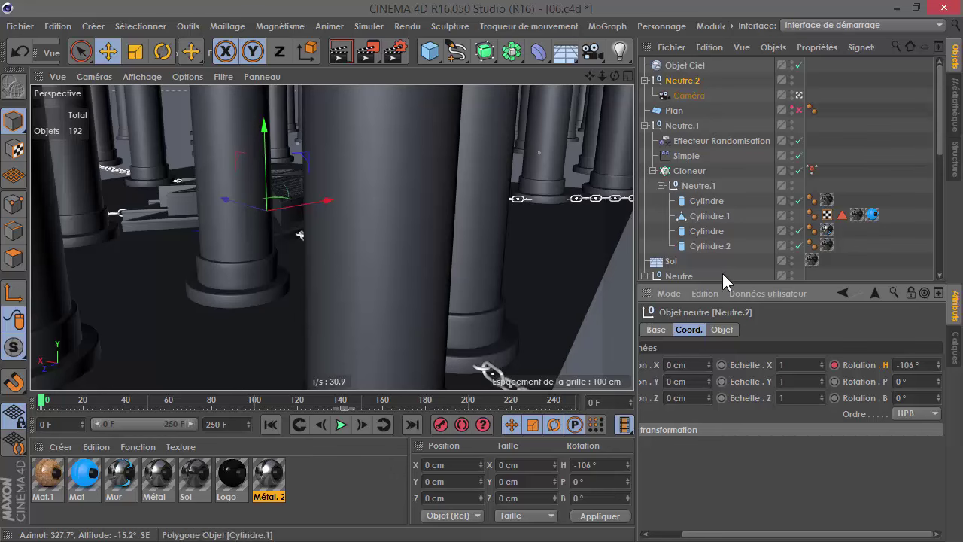
pyautogui.click(686, 98)
pyautogui.click(450, 423)
pyautogui.hscroll(2, 875, 469)
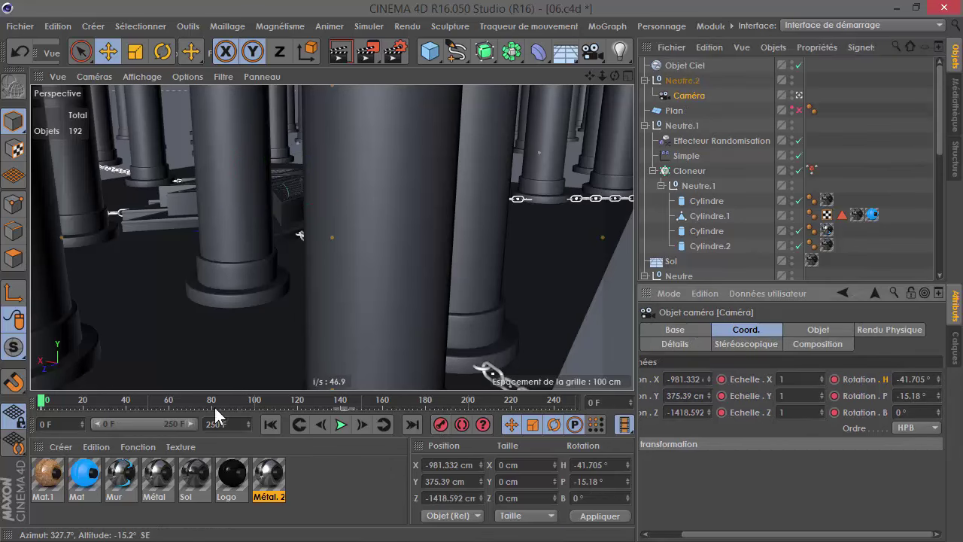
pyautogui.click(343, 425)
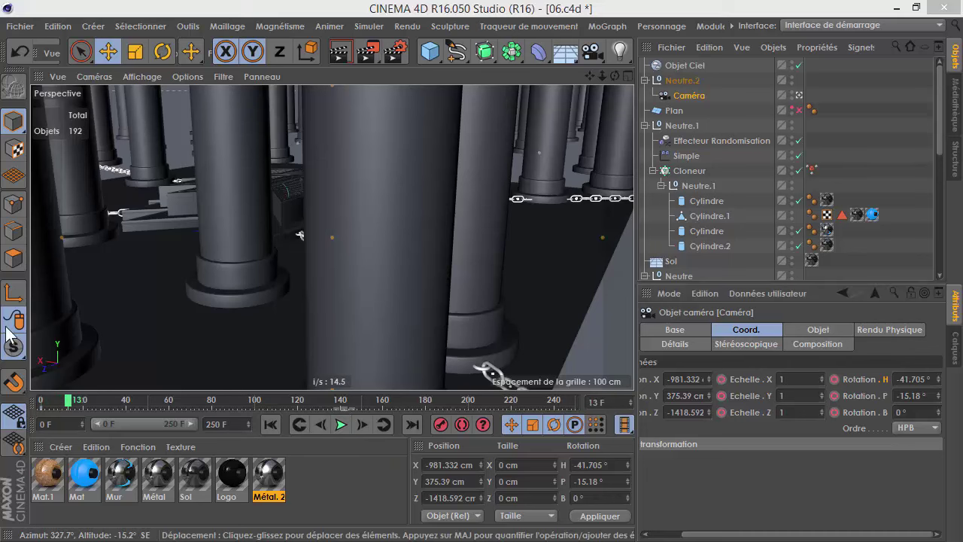
pyautogui.hotkey('alt', 'Tab')
# Replay the opening of the reference fly-through clip in VLC, pause it, and minimise the player.
pyautogui.click(282, 468)
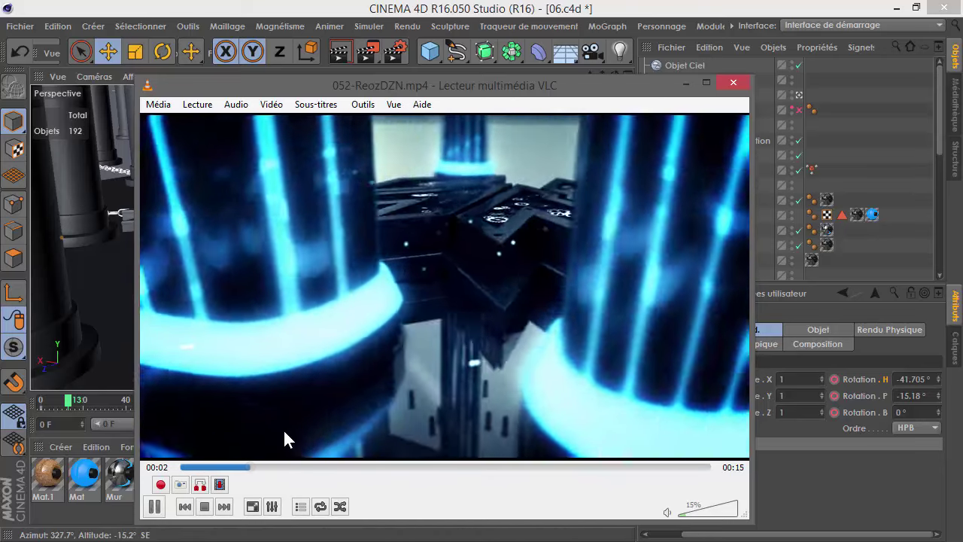
pyautogui.press('space')
pyautogui.press('space')
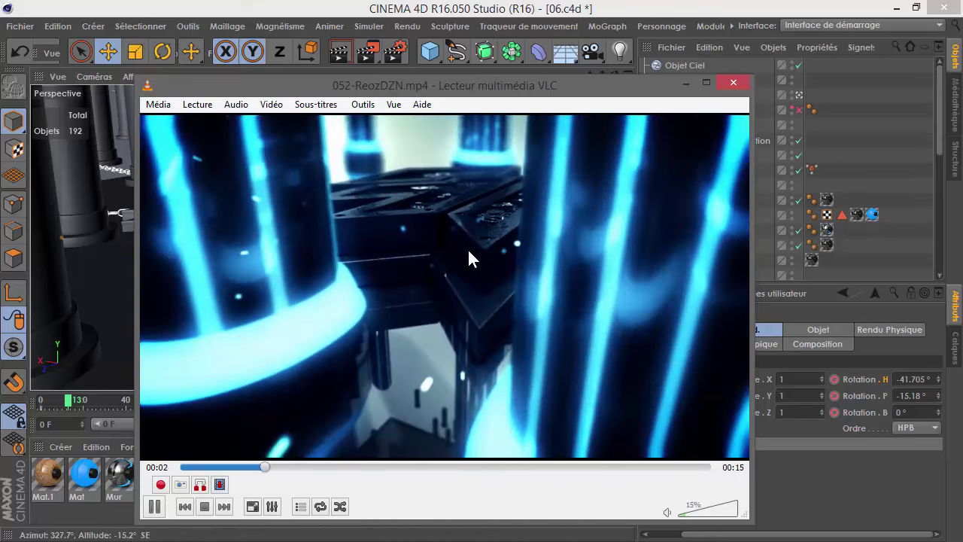
pyautogui.click(686, 83)
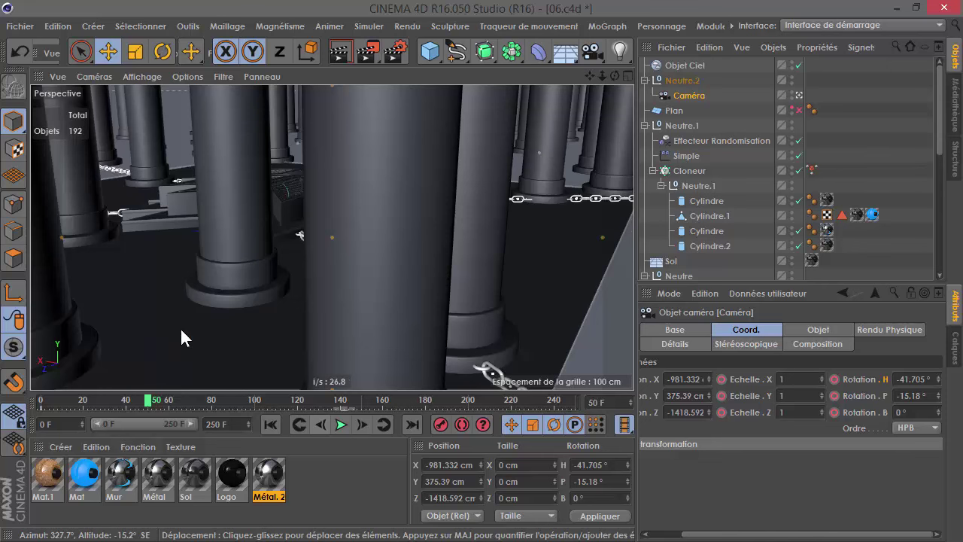
# At frame 50, dolly the Caméra forward through the columns to X −354.187, Y 180.106, Z −843.861 cm.
pyautogui.scroll(3, 278, 192)
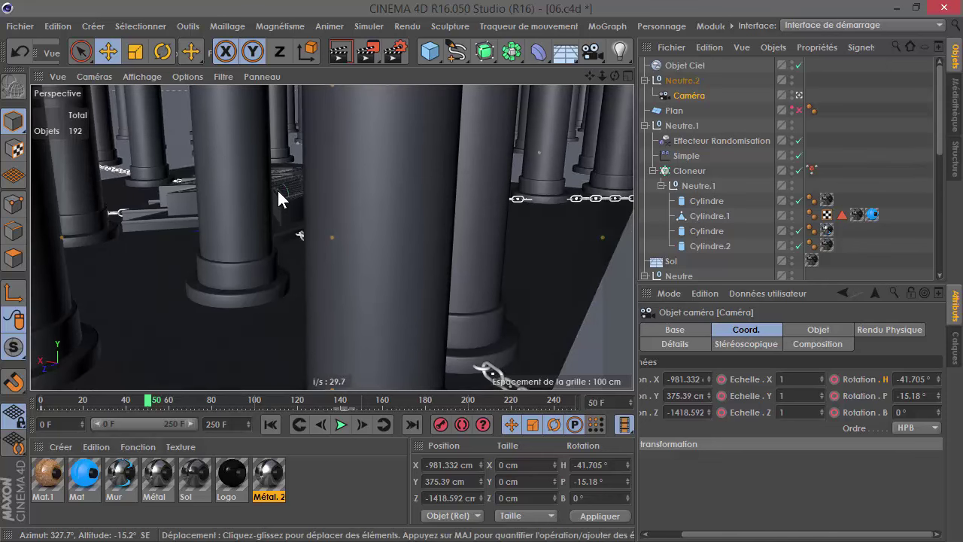
pyautogui.scroll(3, 278, 190)
pyautogui.scroll(3, 278, 191)
pyautogui.scroll(3, 293, 211)
pyautogui.moveTo(301, 223)
pyautogui.keyDown('alt'); pyautogui.mouseDown()
pyautogui.moveTo(266, 225)
pyautogui.moveTo(273, 217)
pyautogui.moveTo(333, 237)
pyautogui.moveTo(333, 275)
pyautogui.moveTo(307, 236)
pyautogui.mouseUp(); pyautogui.keyUp('alt')
pyautogui.keyDown('alt'); pyautogui.moveTo(307, 237); pyautogui.dragTo(301, 228, button='middle'); pyautogui.keyUp('alt')
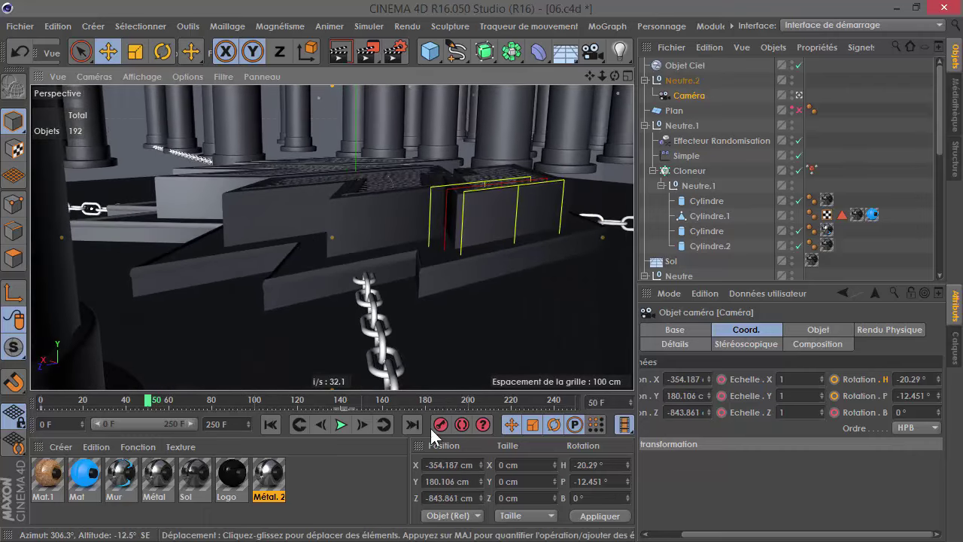
# Select Neutre.2 and scrub between frames 0 and 50 to check the camera move.
pyautogui.moveTo(146, 402)
pyautogui.mouseDown()
pyautogui.moveTo(105, 397)
pyautogui.moveTo(31, 413)
pyautogui.moveTo(153, 408)
pyautogui.moveTo(11, 424)
pyautogui.moveTo(8, 404)
pyautogui.moveTo(113, 406)
pyautogui.mouseUp()
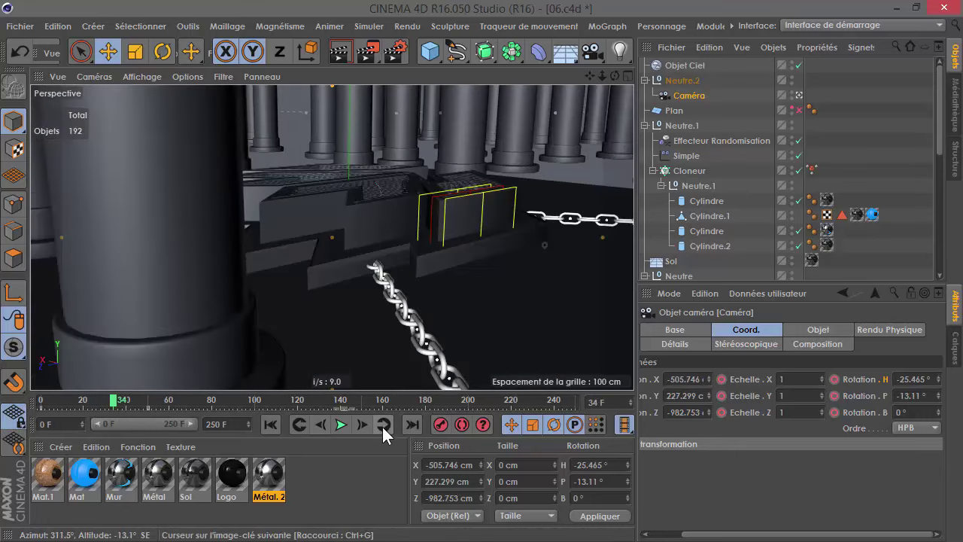
pyautogui.hotkey('ctrl', 'g')
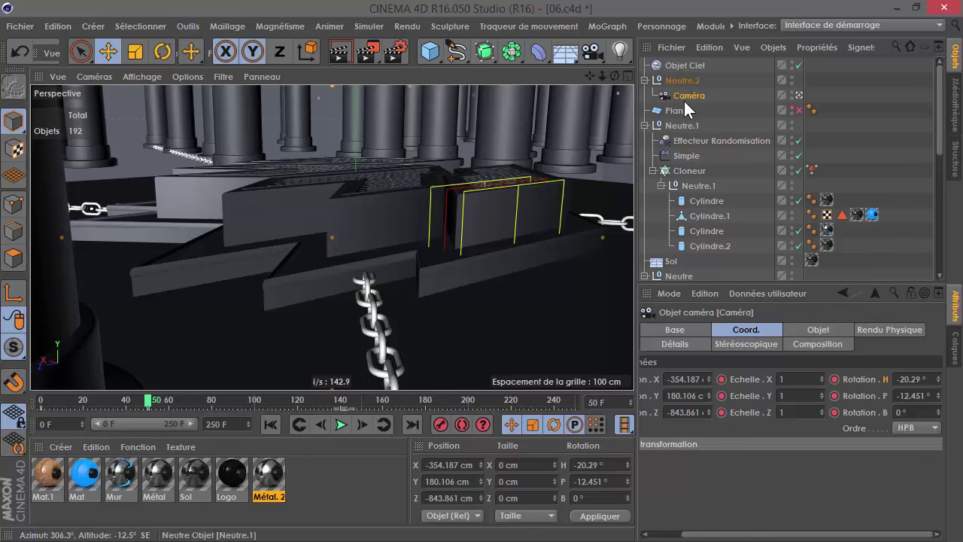
pyautogui.click(682, 80)
pyautogui.moveTo(148, 407); pyautogui.dragTo(36, 401)
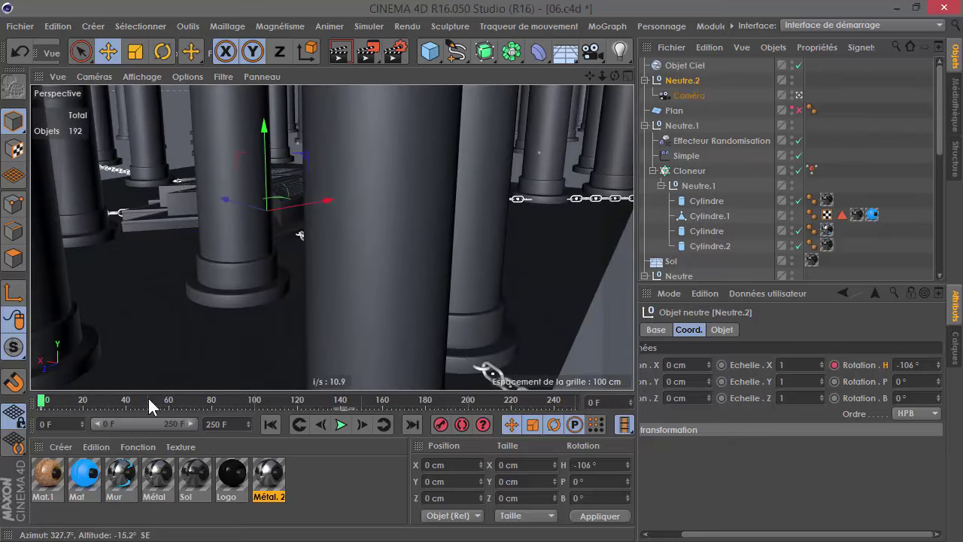
# Key Neutre.2's heading at −106° at frame 50 and −126° at frame 0.
pyautogui.click(148, 398)
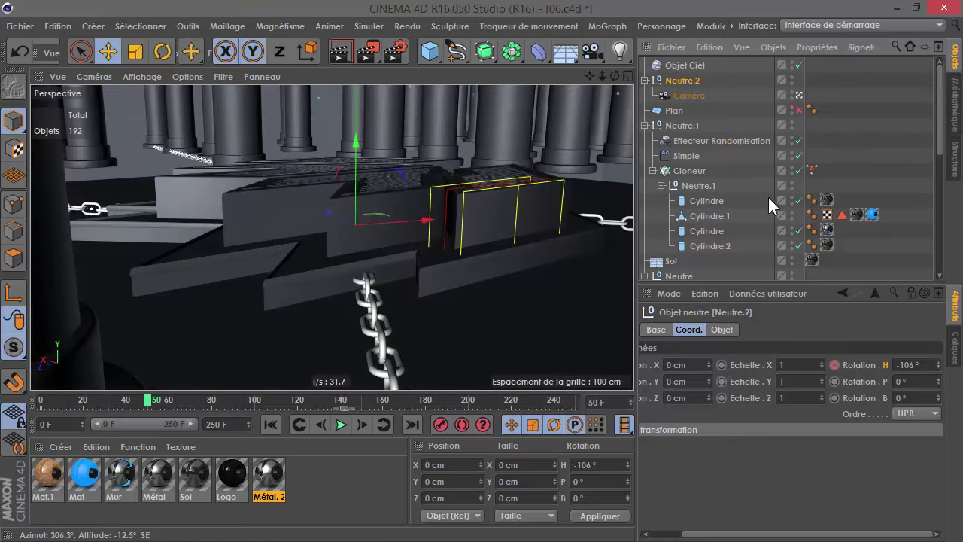
pyautogui.click(834, 366)
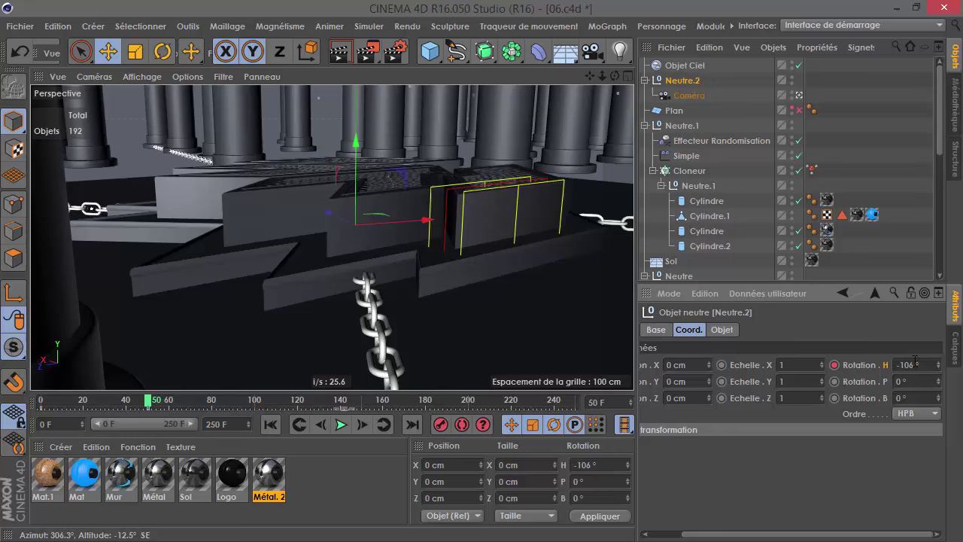
pyautogui.click(299, 424)
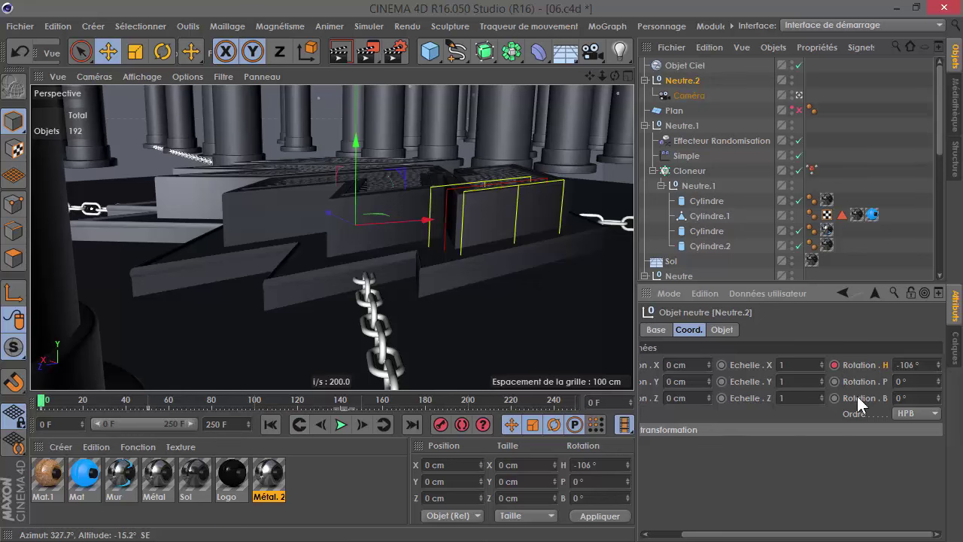
pyautogui.moveTo(938, 365); pyautogui.dragTo(942, 376)
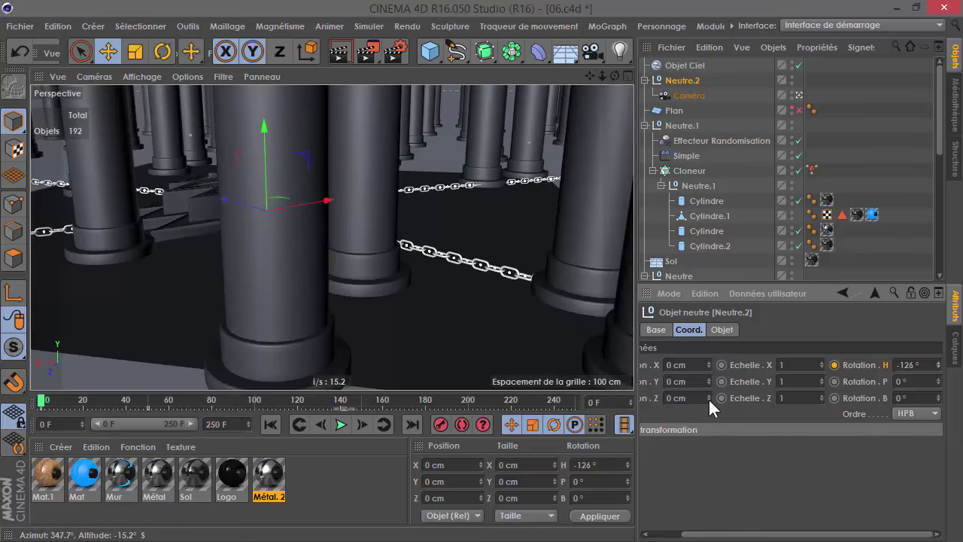
pyautogui.click(383, 424)
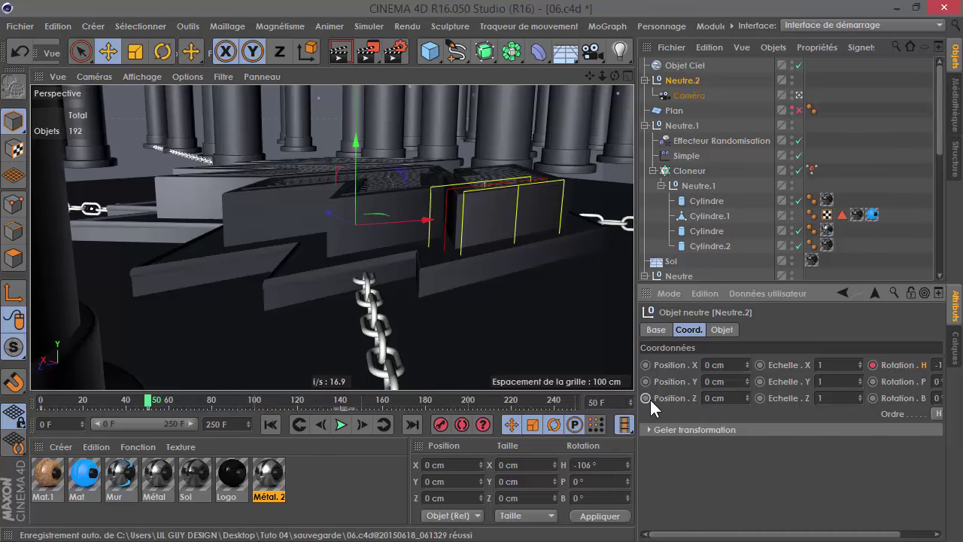
# Key Neutre.2's position at frame 50, then push Position Z to 825 cm at frame 0.
pyautogui.keyDown('ctrl'); pyautogui.click(646, 397); pyautogui.keyUp('ctrl')
pyautogui.keyDown('ctrl'); pyautogui.click(646, 381); pyautogui.keyUp('ctrl')
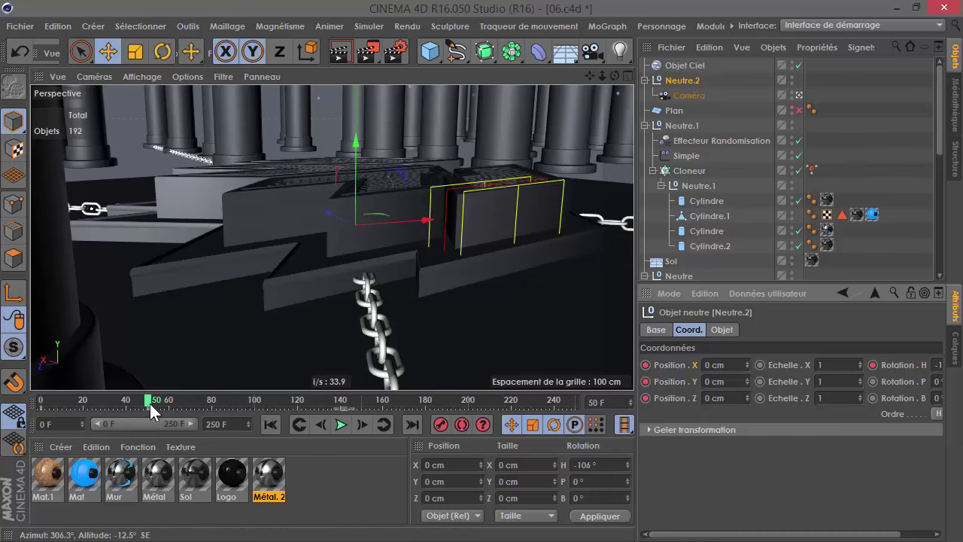
pyautogui.click(298, 425)
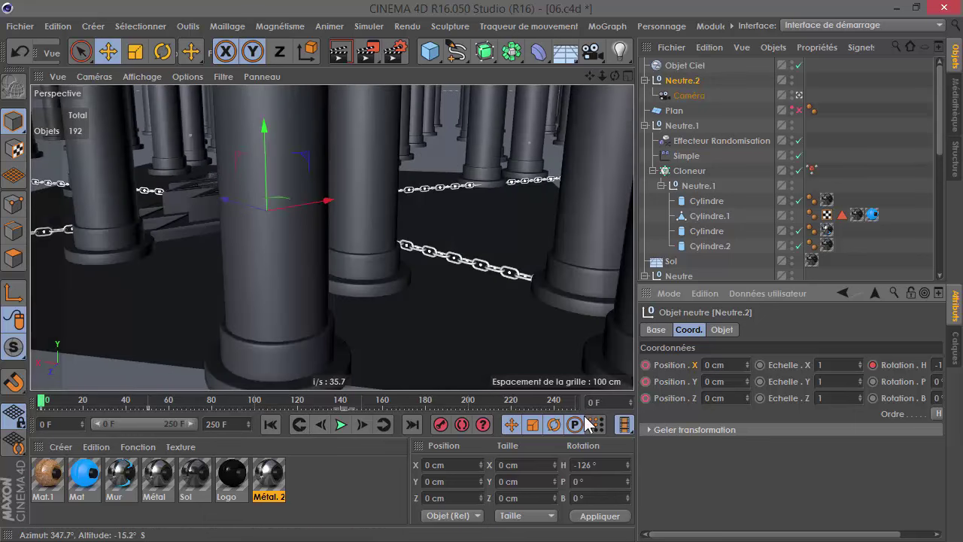
pyautogui.moveTo(747, 397); pyautogui.dragTo(798, 398)
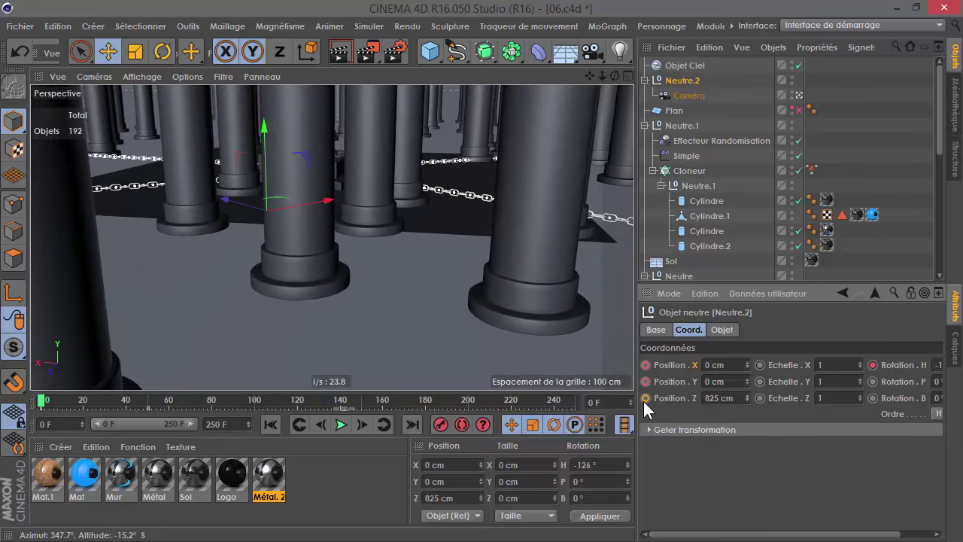
# Play the Z fly-through twice to preview it, then rewind to frame 0.
pyautogui.click(339, 425)
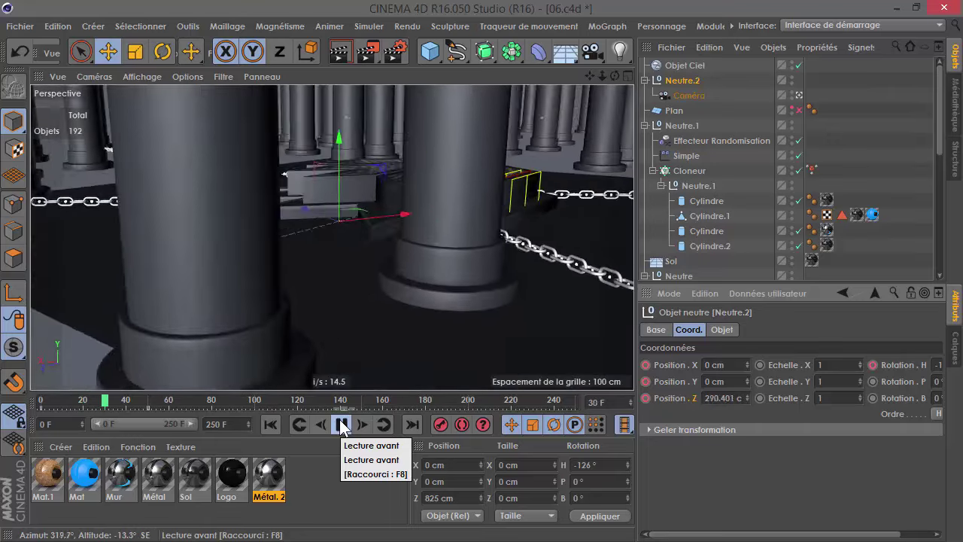
pyautogui.click(341, 426)
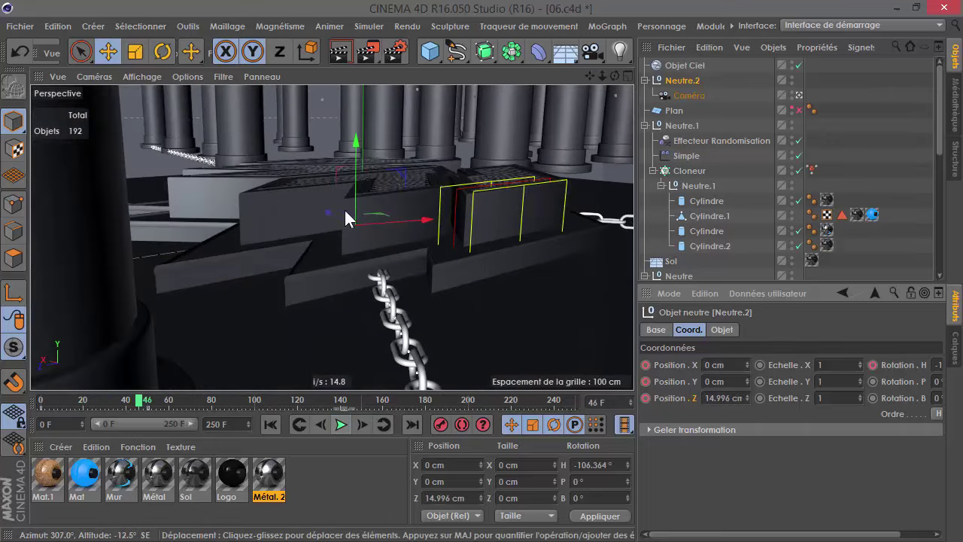
pyautogui.moveTo(129, 397); pyautogui.dragTo(36, 407)
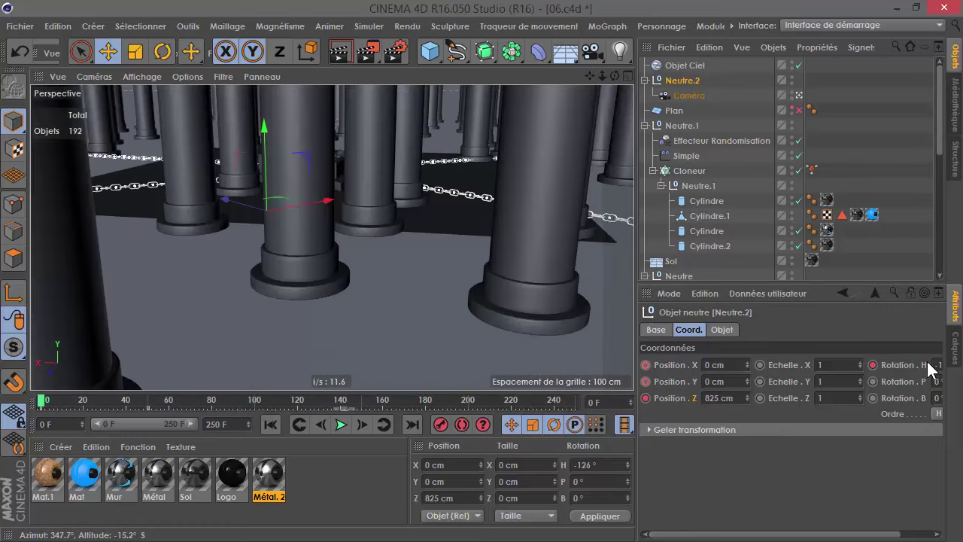
pyautogui.click(341, 425)
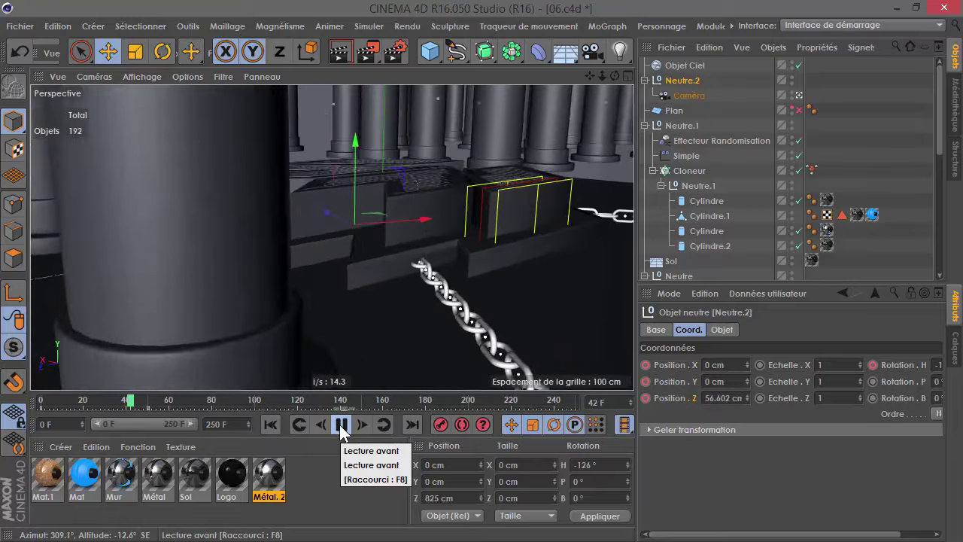
pyautogui.click(341, 425)
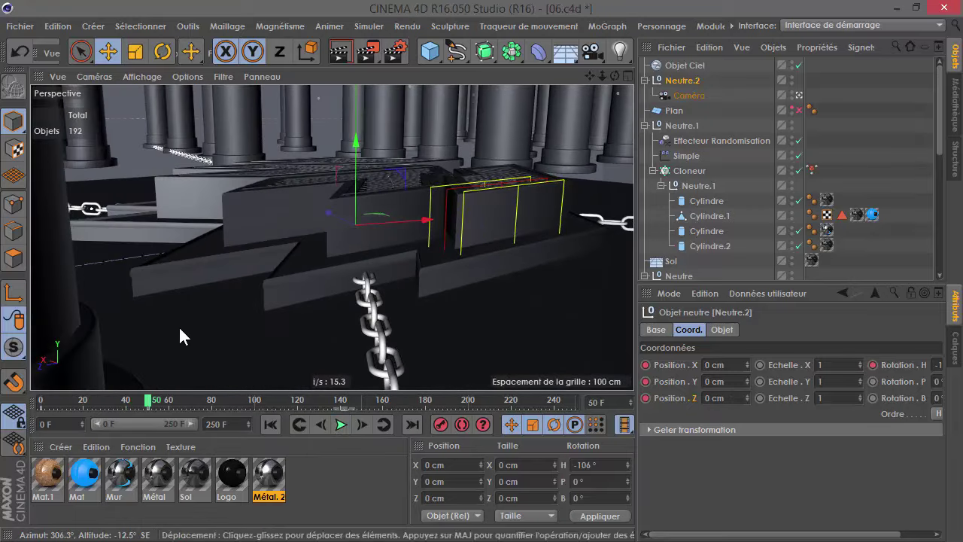
pyautogui.click(270, 425)
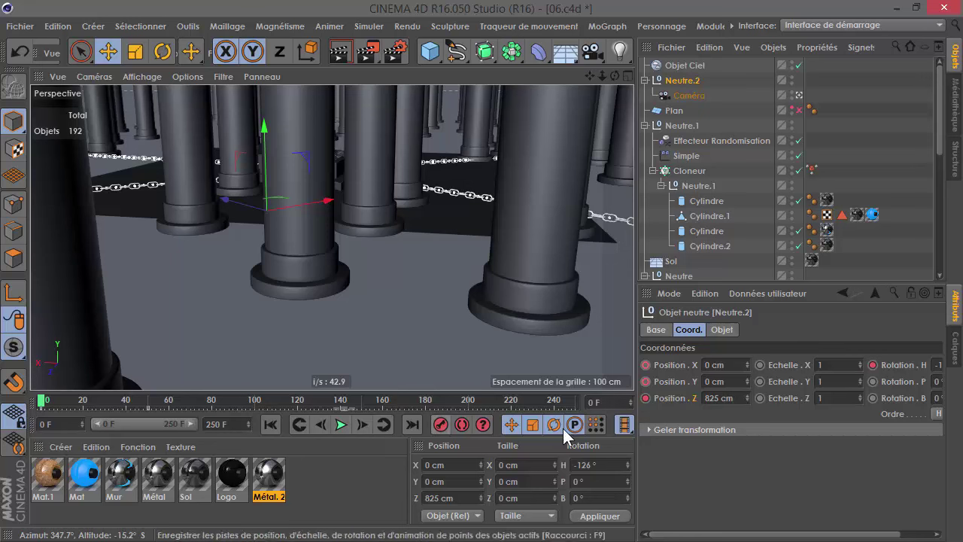
# At frame 50, set Neutre.2's Rotation P pitch to 10°.
pyautogui.click(384, 423)
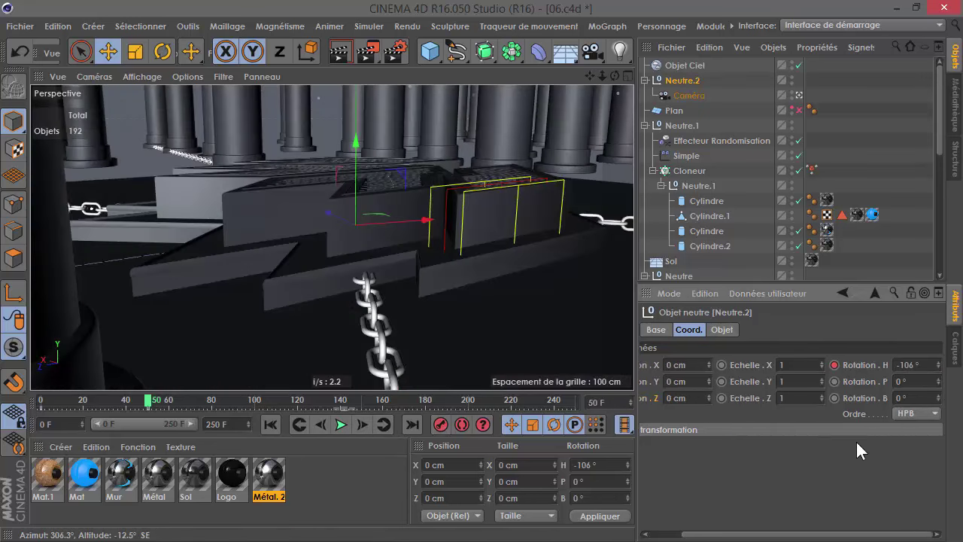
pyautogui.moveTo(941, 384); pyautogui.dragTo(918, 399)
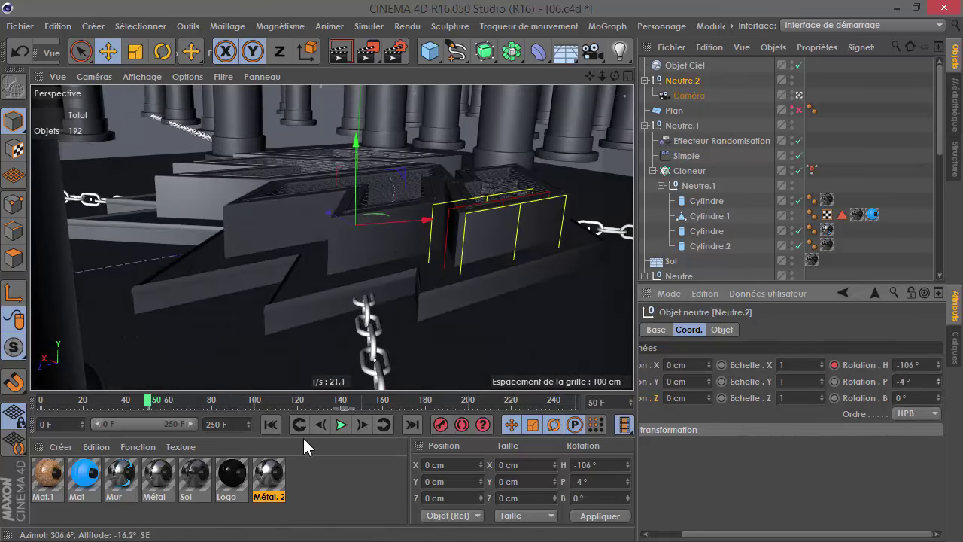
pyautogui.click(938, 381)
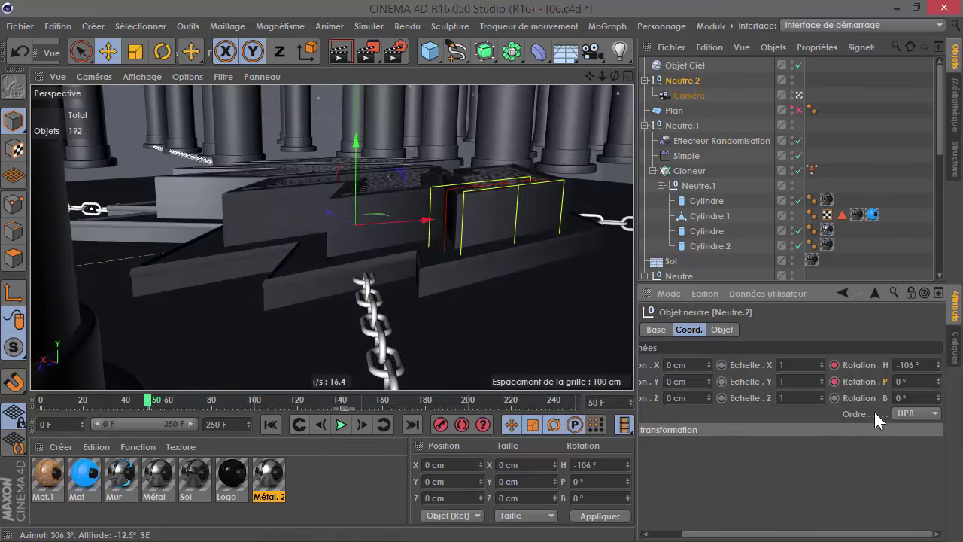
pyautogui.moveTo(941, 381); pyautogui.dragTo(941, 381)
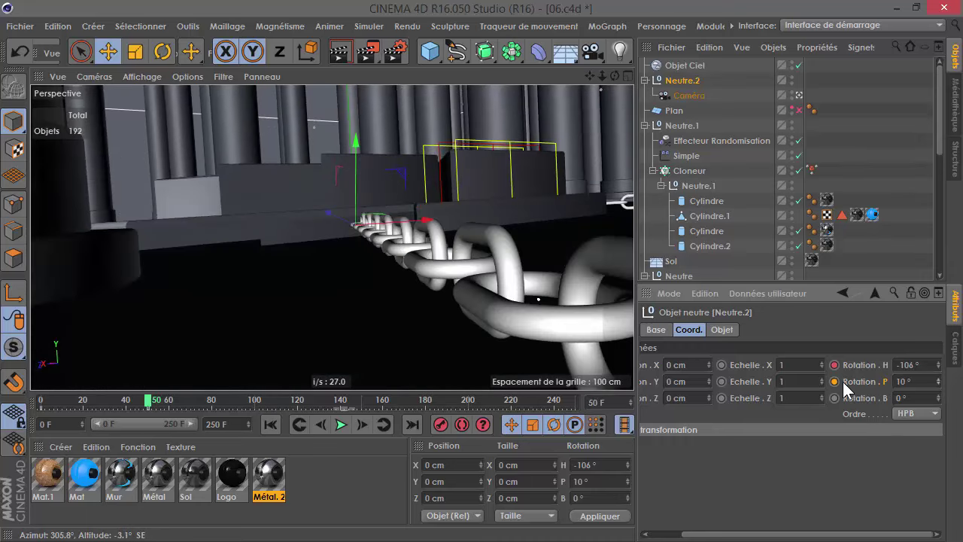
# At frame 0, tilt Neutre.2's pitch down to −37° and preview the move.
pyautogui.click(299, 431)
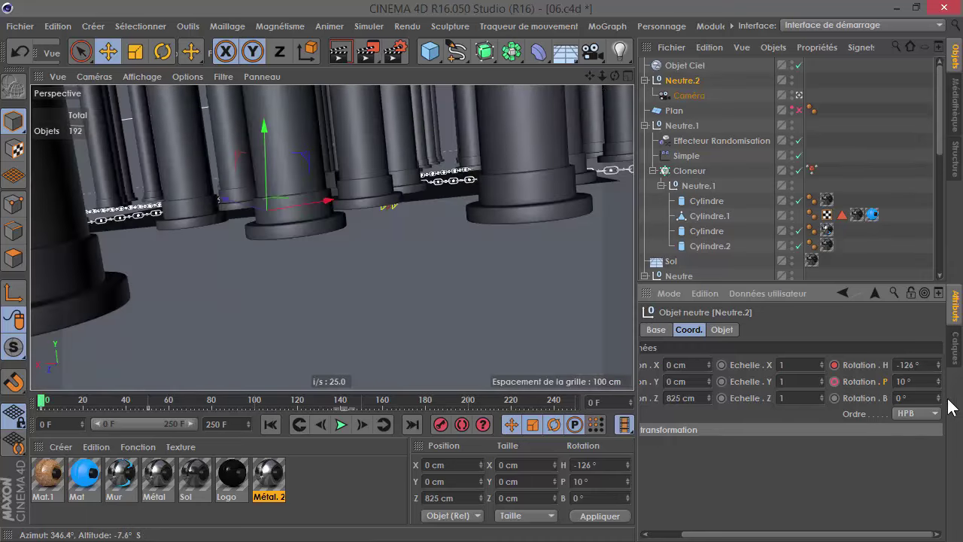
pyautogui.moveTo(940, 390); pyautogui.dragTo(940, 390)
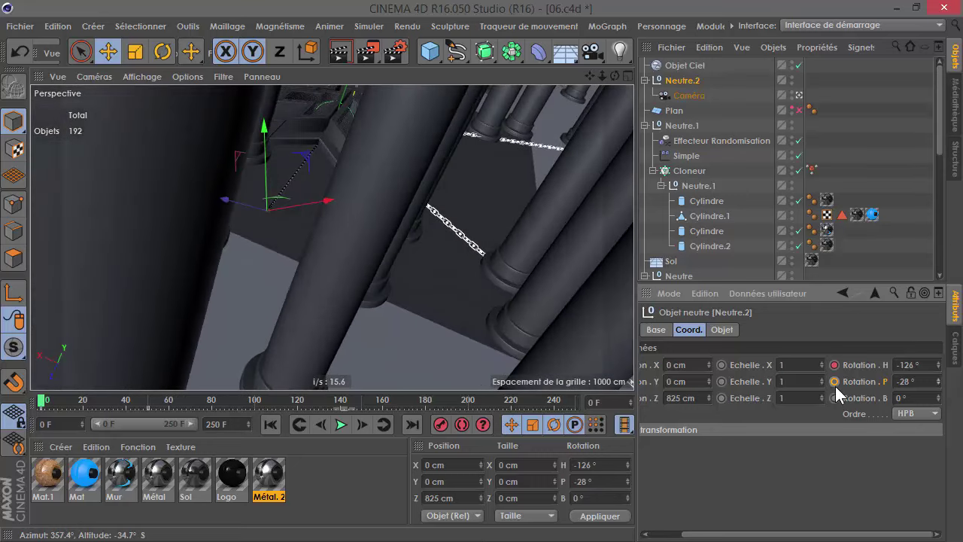
pyautogui.click(360, 426)
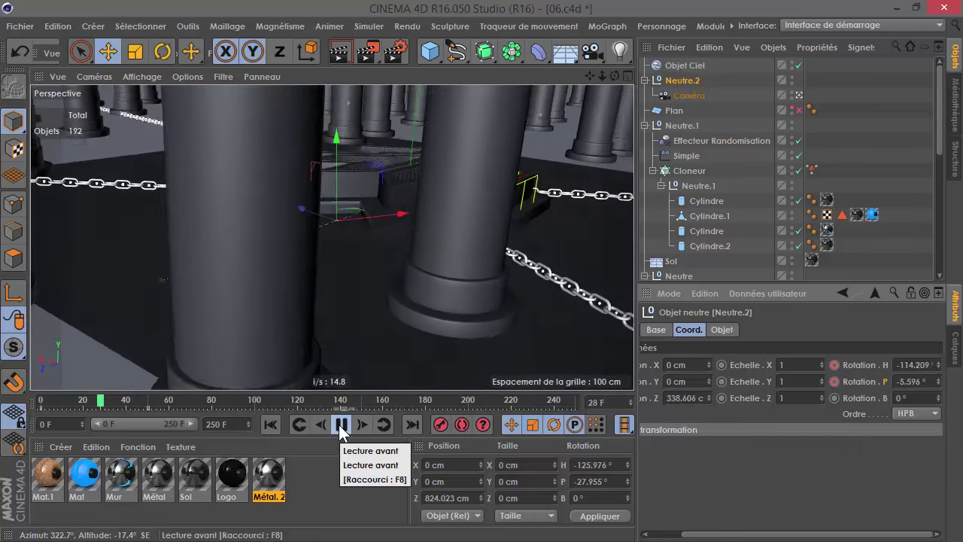
pyautogui.click(340, 426)
pyautogui.click(270, 423)
pyautogui.moveTo(937, 391); pyautogui.dragTo(937, 391)
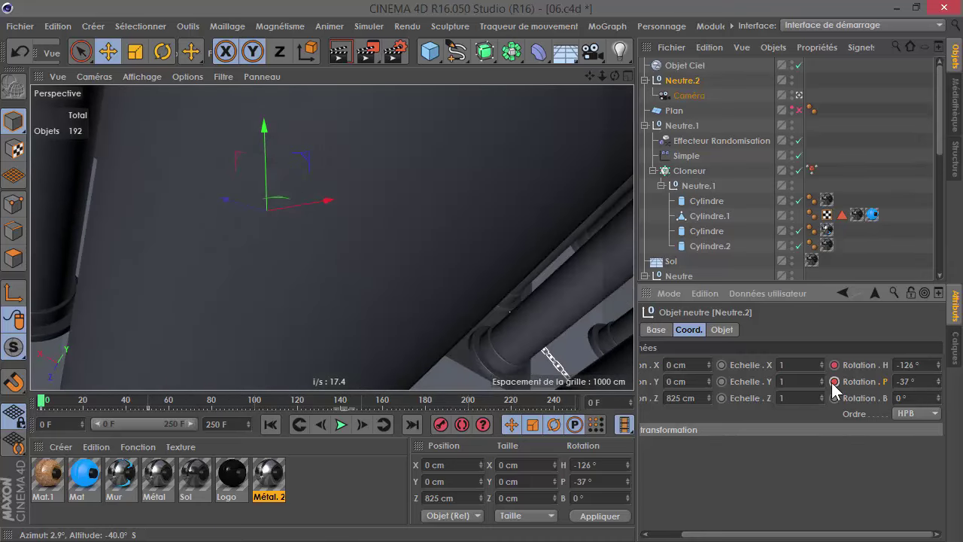
pyautogui.click(343, 424)
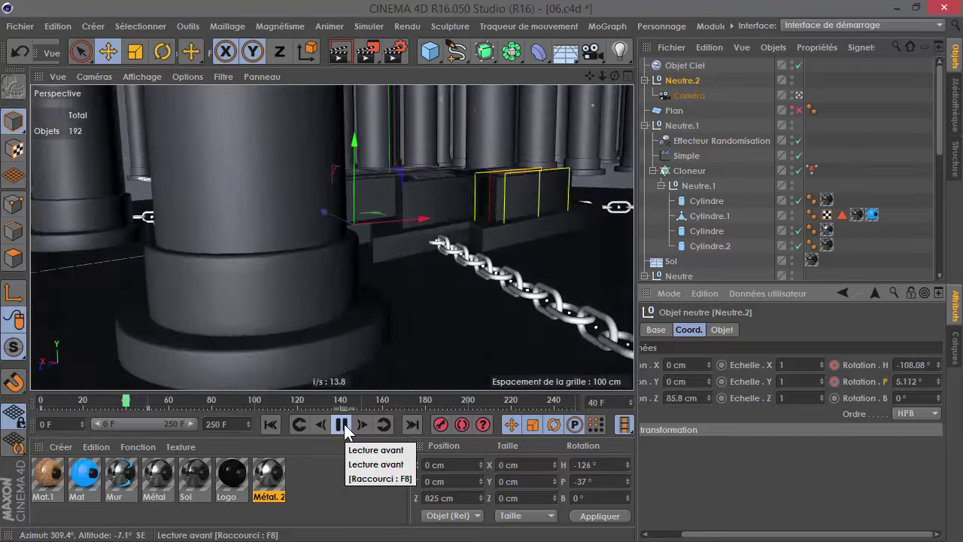
pyautogui.click(344, 424)
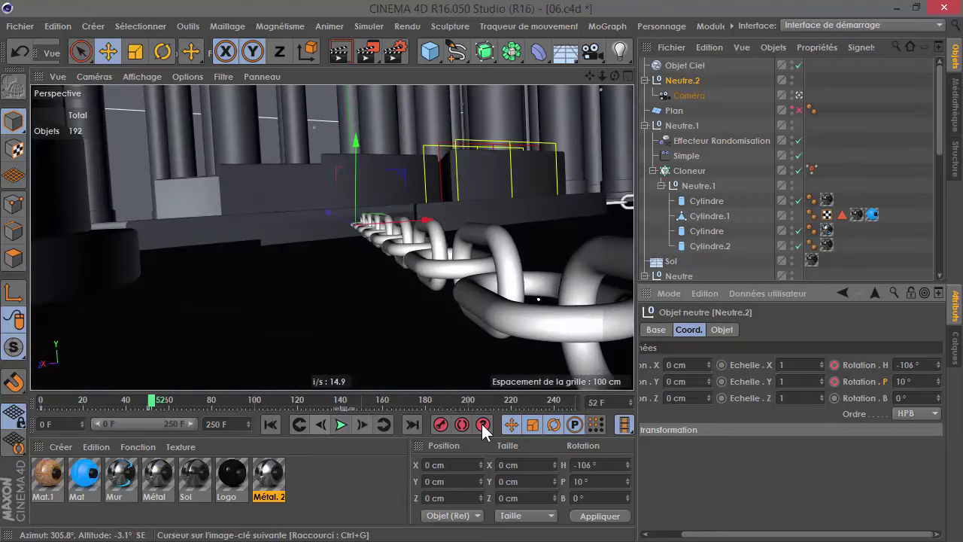
# Give Neutre.2 a −1° bank at frame 0 and play back to check.
pyautogui.click(298, 424)
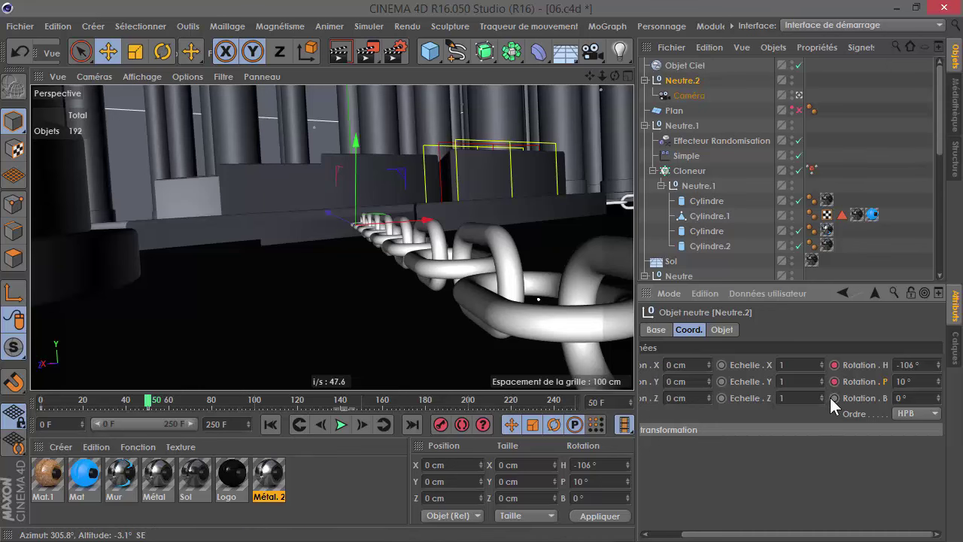
pyautogui.click(271, 425)
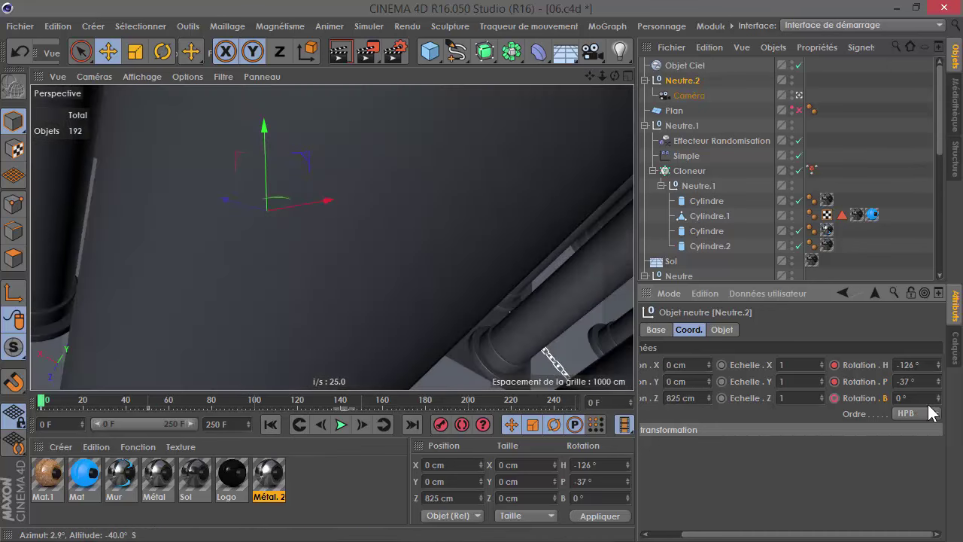
pyautogui.moveTo(940, 409); pyautogui.dragTo(944, 411)
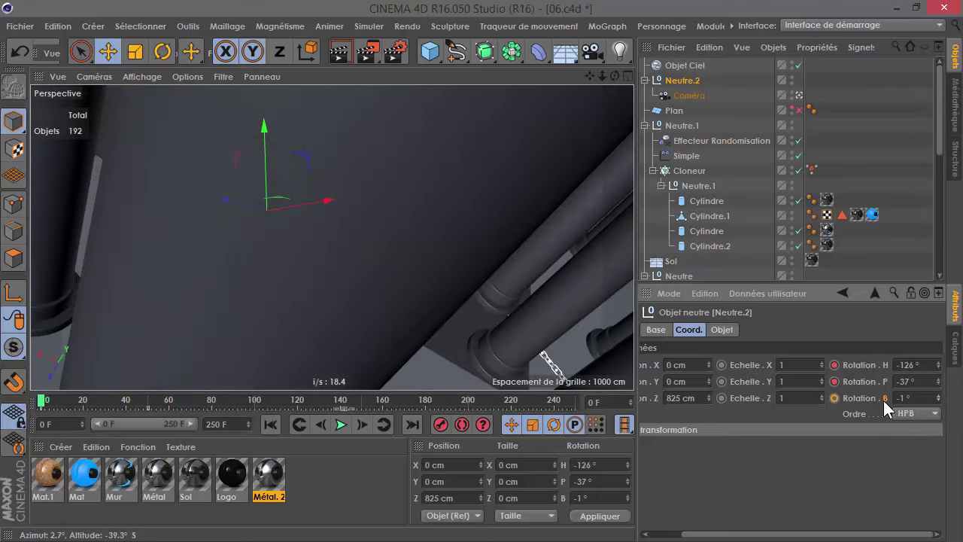
pyautogui.click(340, 424)
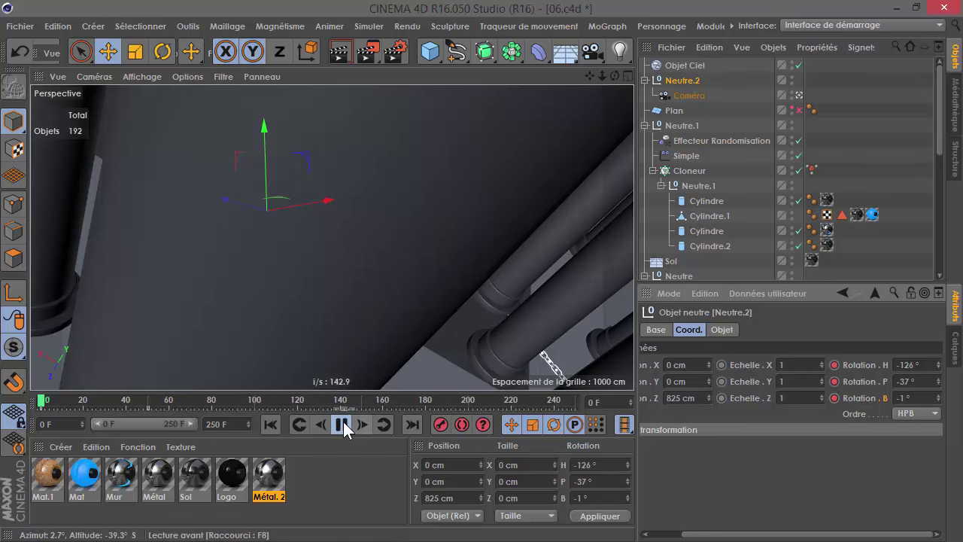
pyautogui.click(273, 425)
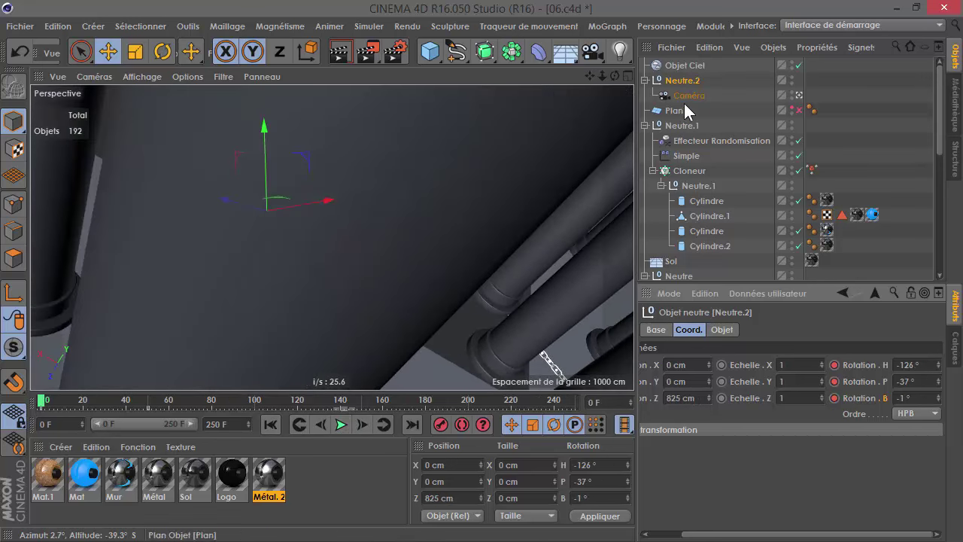
pyautogui.click(692, 96)
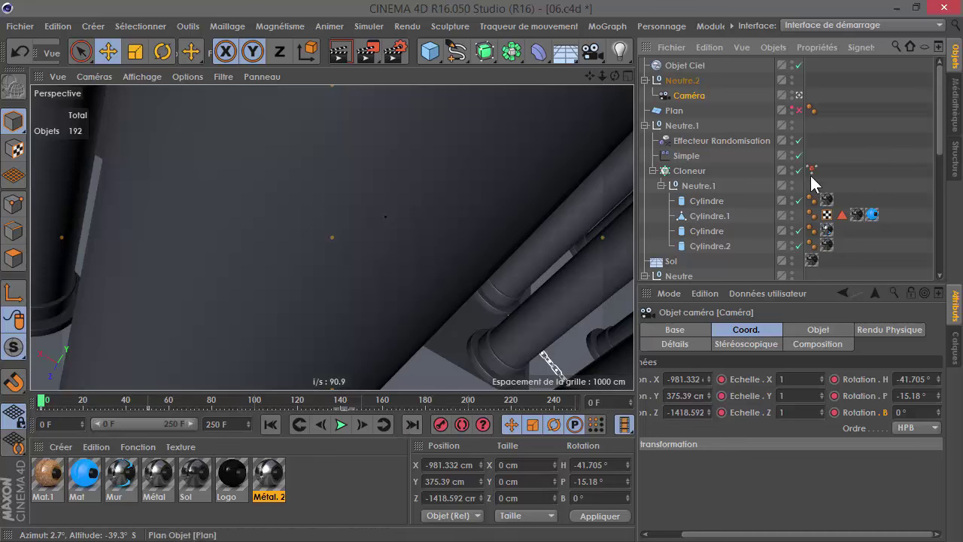
# Try banking the Caméra at frame 0 and preview the roll.
pyautogui.moveTo(937, 412); pyautogui.dragTo(908, 424)
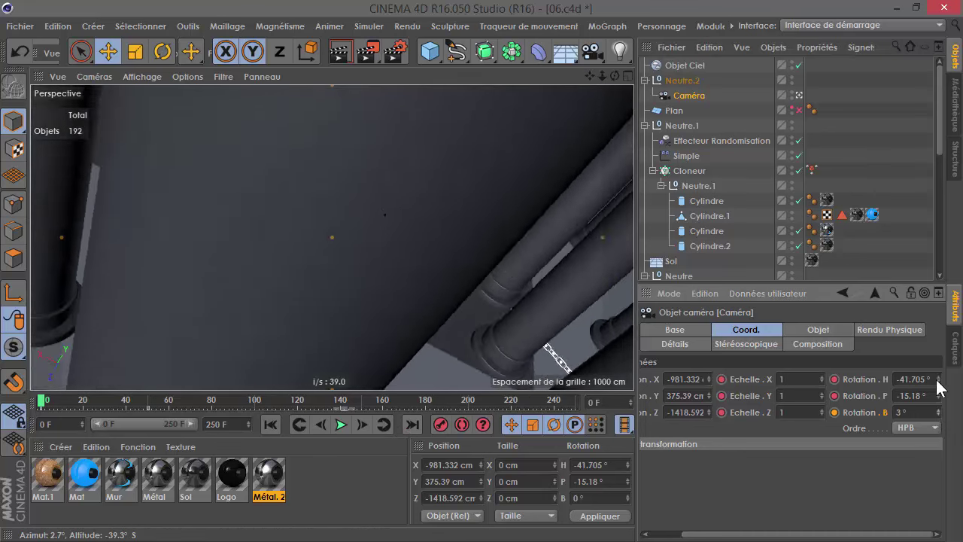
pyautogui.click(383, 425)
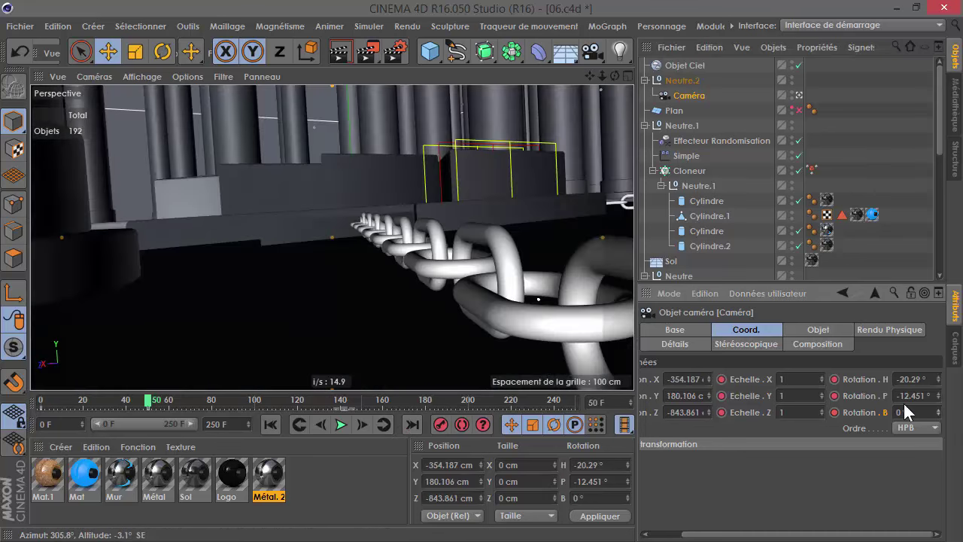
pyautogui.click(298, 424)
pyautogui.moveTo(943, 413)
pyautogui.mouseDown()
pyautogui.moveTo(950, 362)
pyautogui.moveTo(941, 408)
pyautogui.mouseUp()
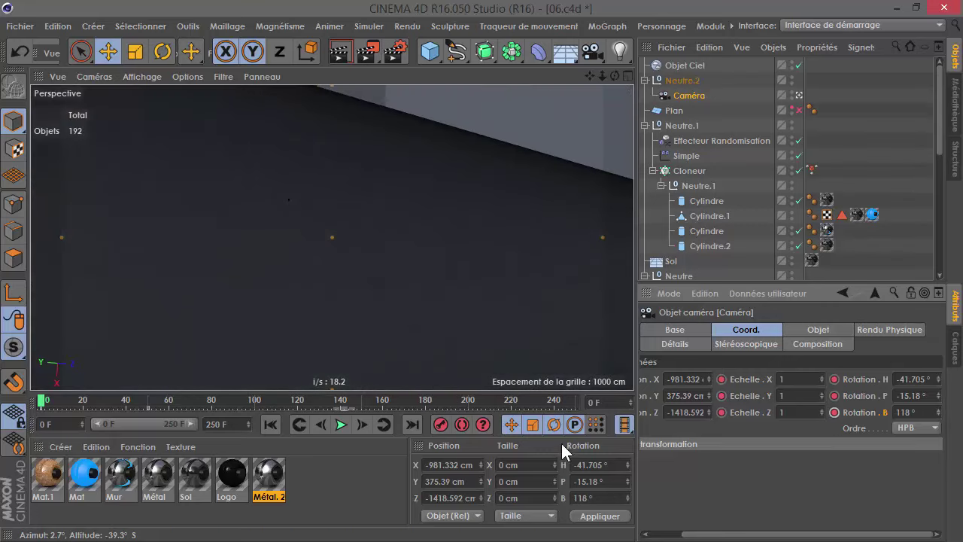
pyautogui.click(336, 427)
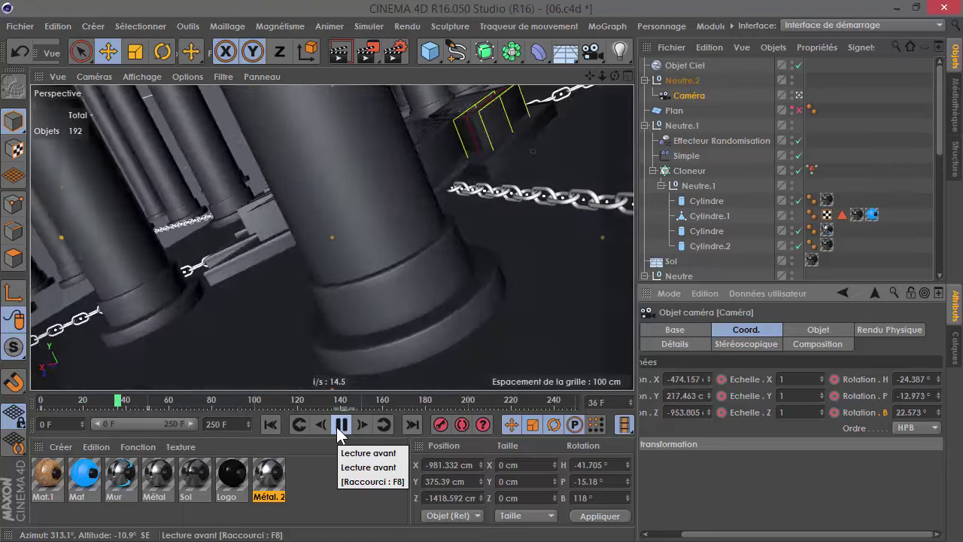
pyautogui.click(339, 425)
pyautogui.click(271, 425)
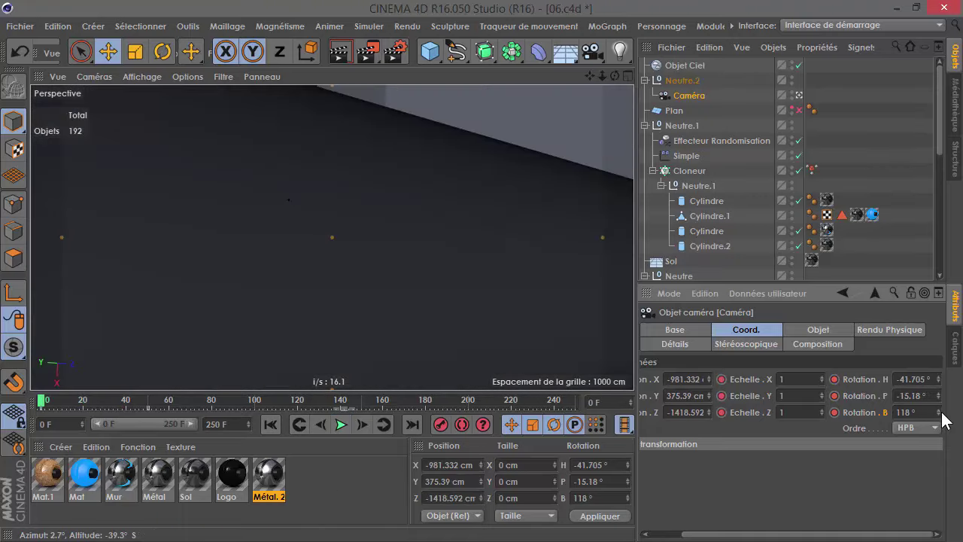
# Set the Caméra's bank to −15° at frame 0 and preview the fly-through to frame 72.
pyautogui.moveTo(940, 420); pyautogui.dragTo(941, 439)
pyautogui.moveTo(939, 413); pyautogui.dragTo(942, 420)
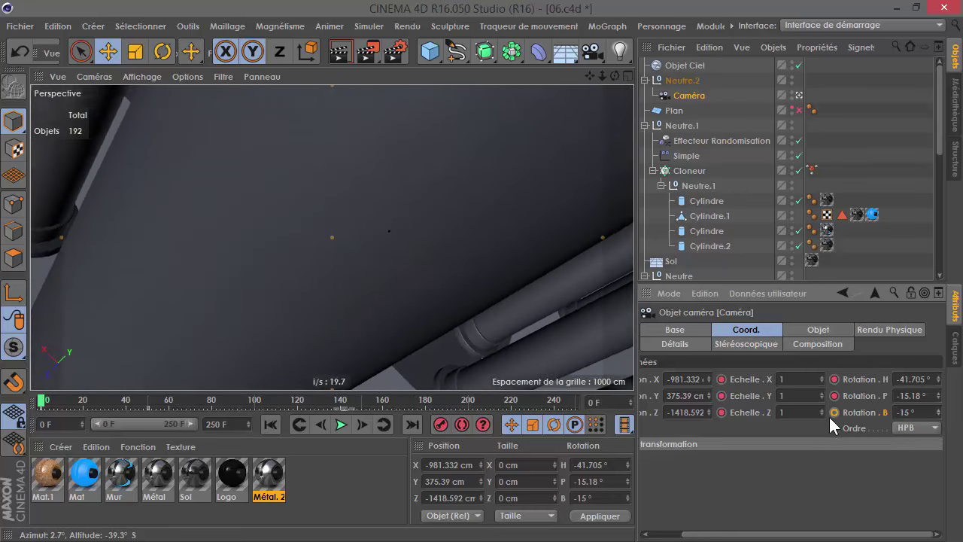
pyautogui.click(348, 423)
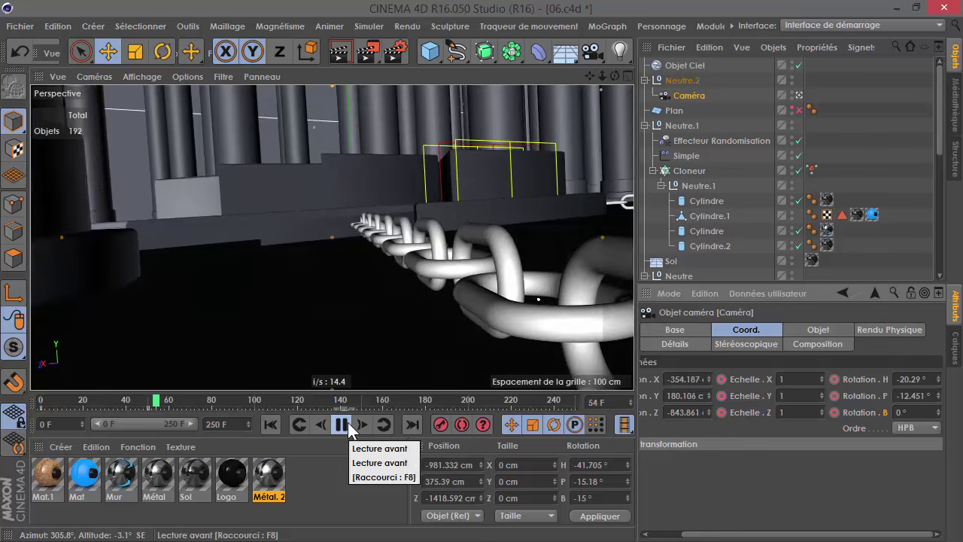
pyautogui.click(346, 425)
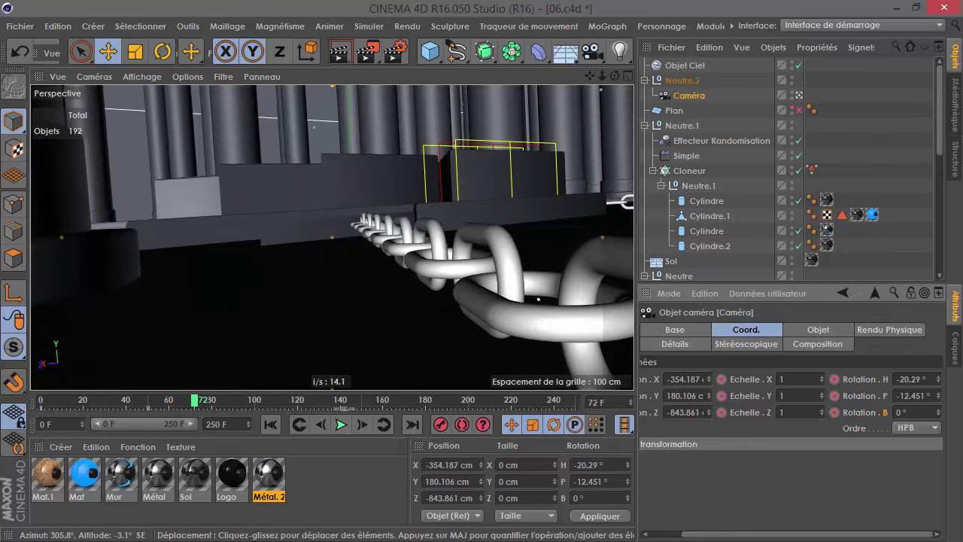
# Play 052-ReozDZN.mp4 to 00:04 to view the wooden logo panels, then minimise VLC.
pyautogui.hotkey('alt', 'Tab')
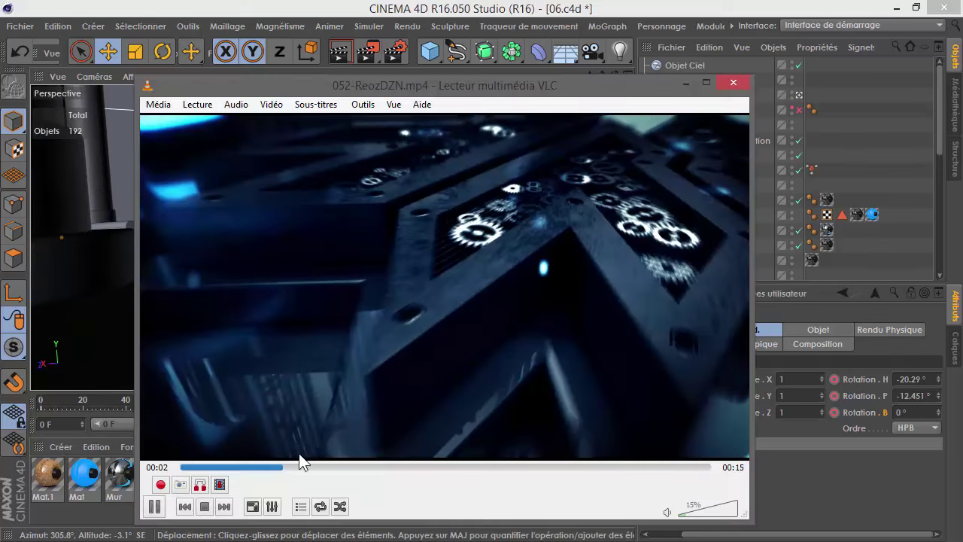
pyautogui.press('space')
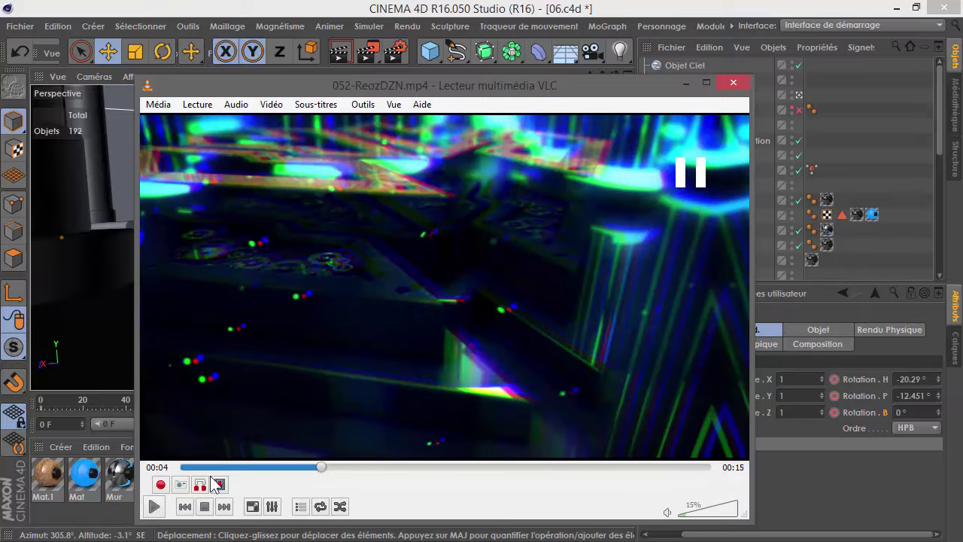
pyautogui.press('space')
pyautogui.press('space')
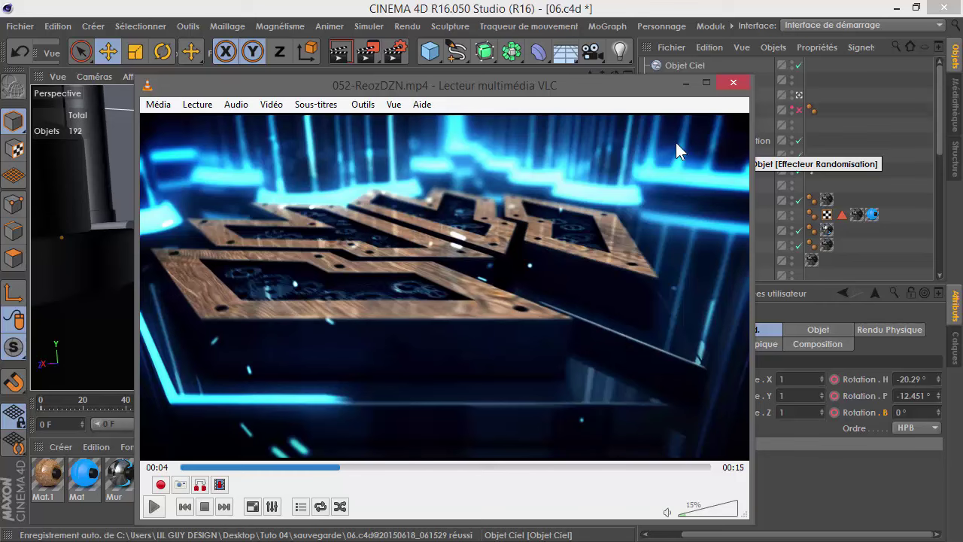
pyautogui.click(685, 83)
# At frame 100, turn Neutre.2 to a 21° heading with pitch brought down to −7°.
pyautogui.moveTo(266, 402); pyautogui.dragTo(252, 400)
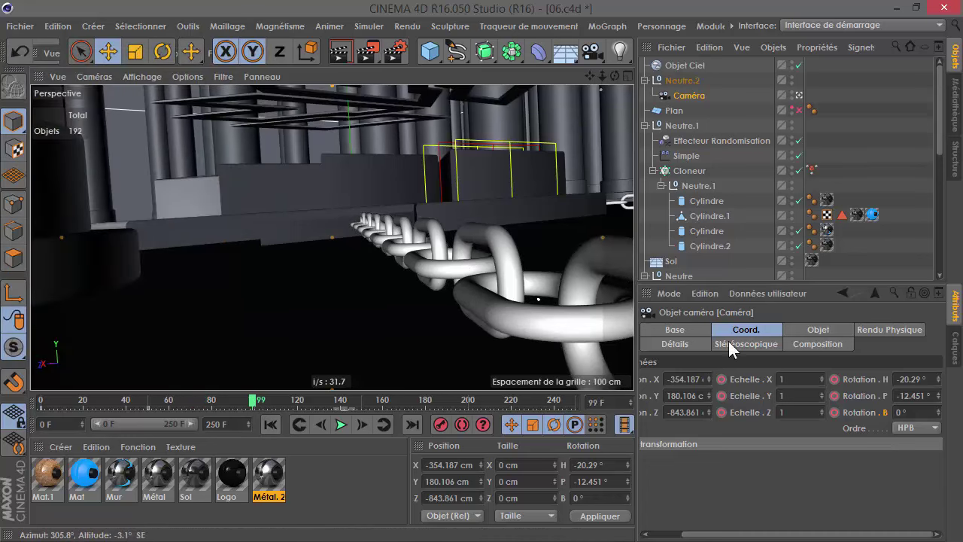
pyautogui.click(362, 425)
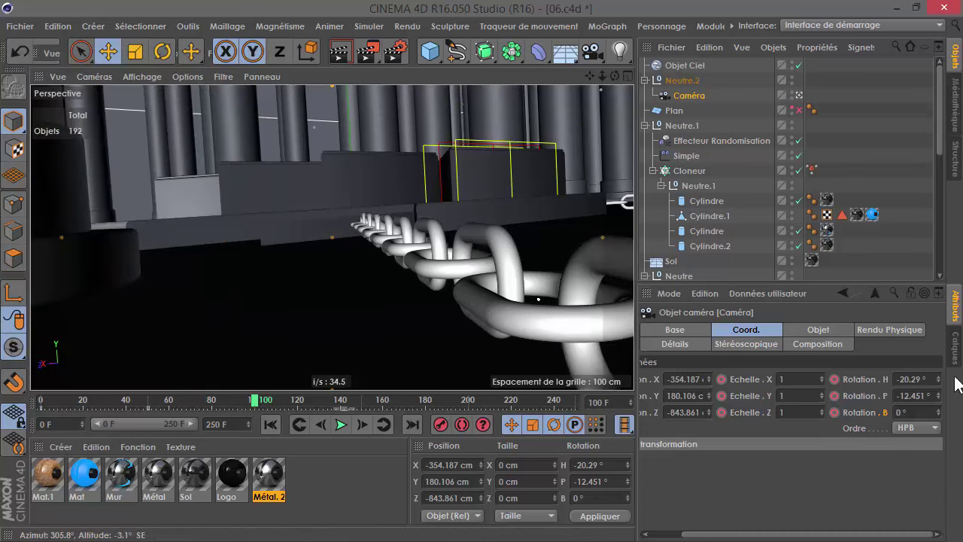
pyautogui.click(686, 78)
pyautogui.moveTo(939, 366); pyautogui.dragTo(938, 388)
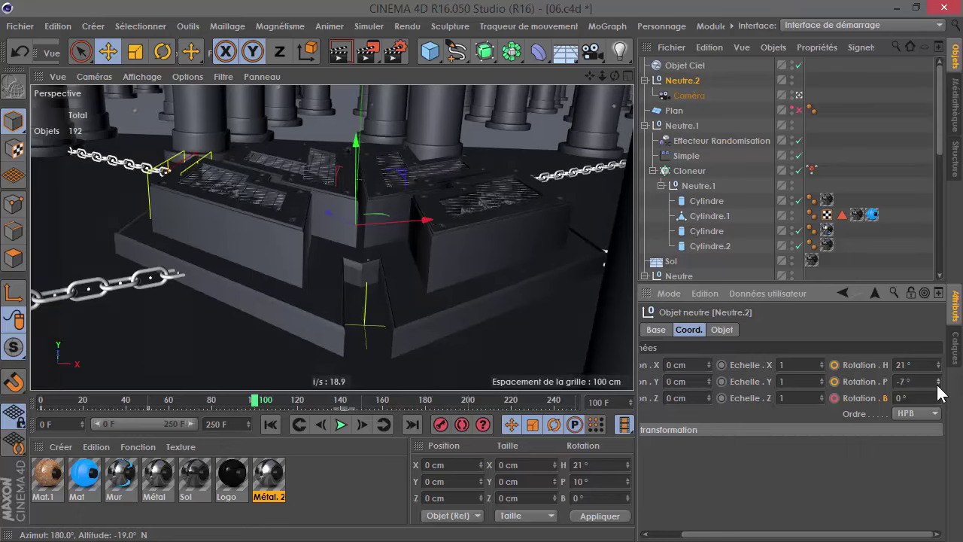
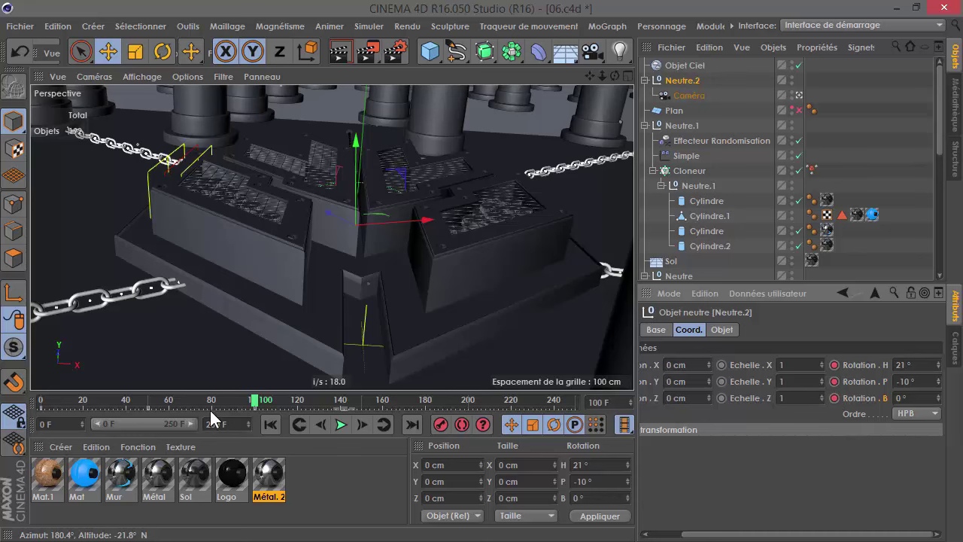
# Preview the camera animation from around frame 50, then scrub back to about frame 73.
pyautogui.moveTo(245, 400); pyautogui.dragTo(141, 412)
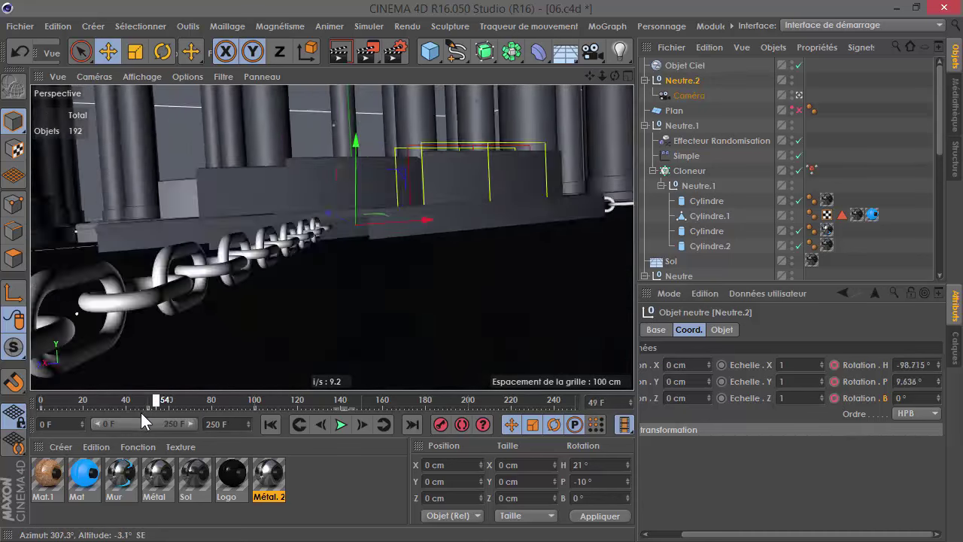
pyautogui.click(343, 426)
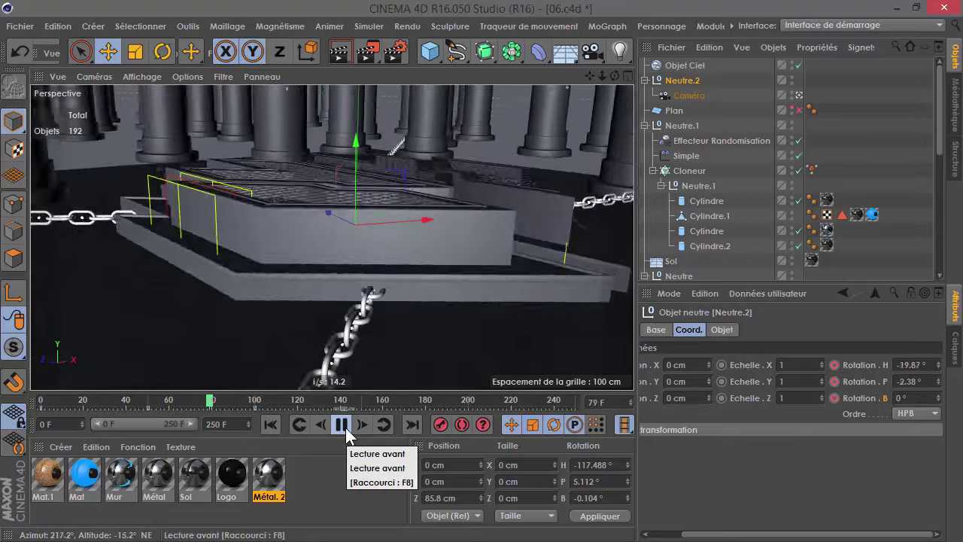
pyautogui.click(347, 428)
pyautogui.click(351, 428)
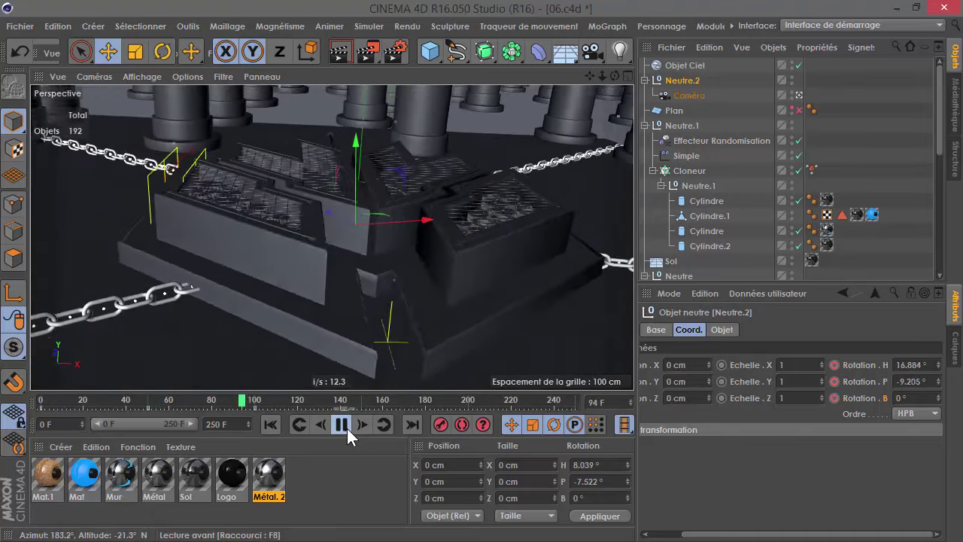
pyautogui.click(347, 429)
pyautogui.moveTo(223, 402)
pyautogui.mouseDown()
pyautogui.moveTo(204, 402)
pyautogui.moveTo(207, 410)
pyautogui.mouseUp()
# Set Neutre.2's pitch to -26.197° at frame 77, replay from frame 35, then bring up the reference video.
pyautogui.moveTo(939, 381); pyautogui.dragTo(877, 388)
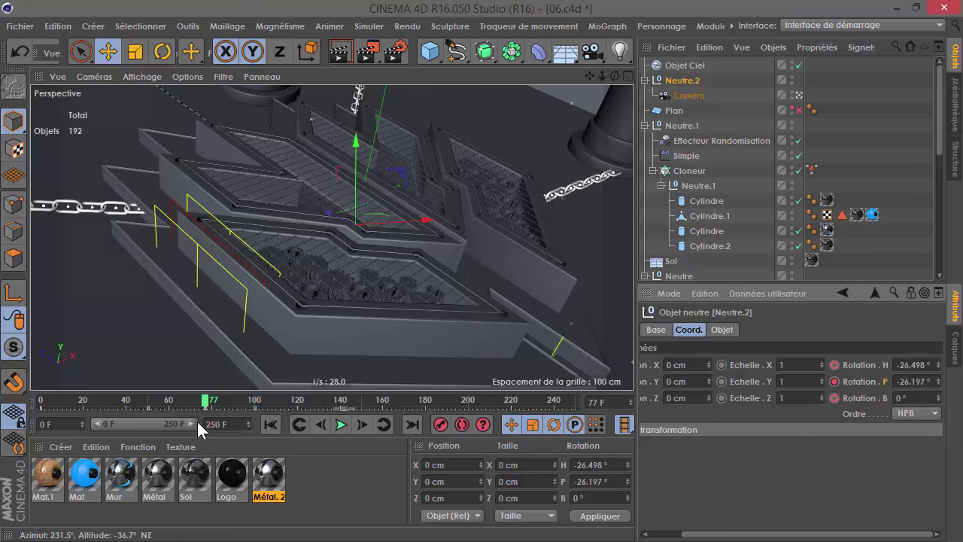
pyautogui.click(340, 424)
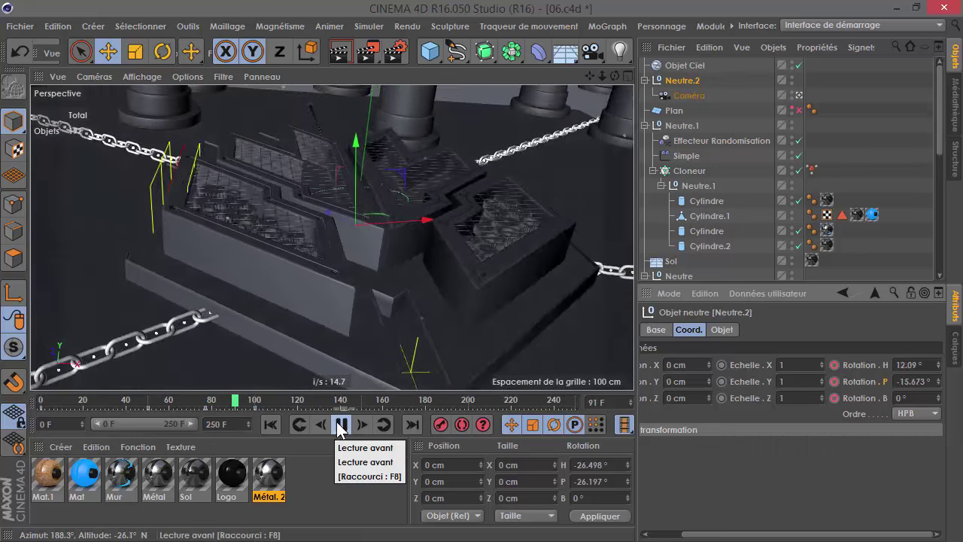
pyautogui.moveTo(207, 400); pyautogui.dragTo(115, 399)
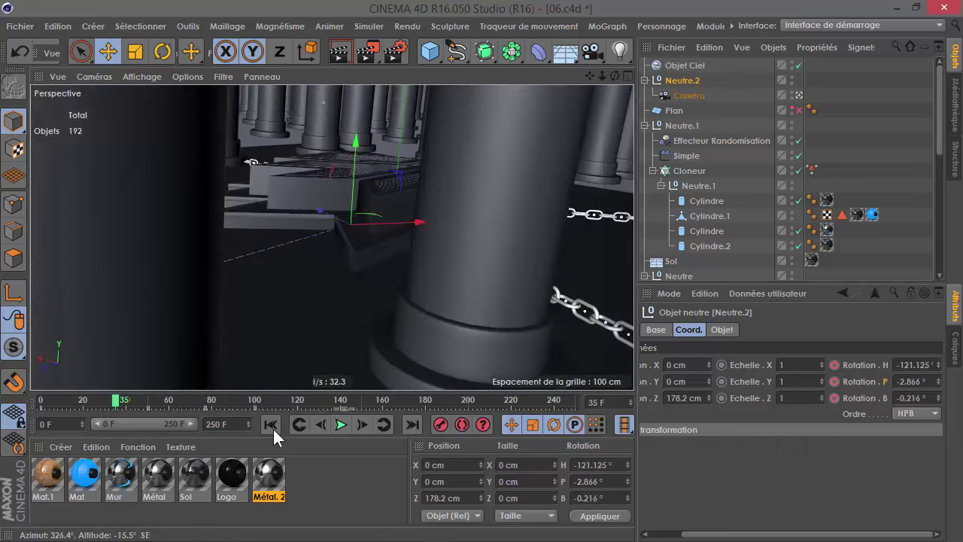
pyautogui.click(342, 424)
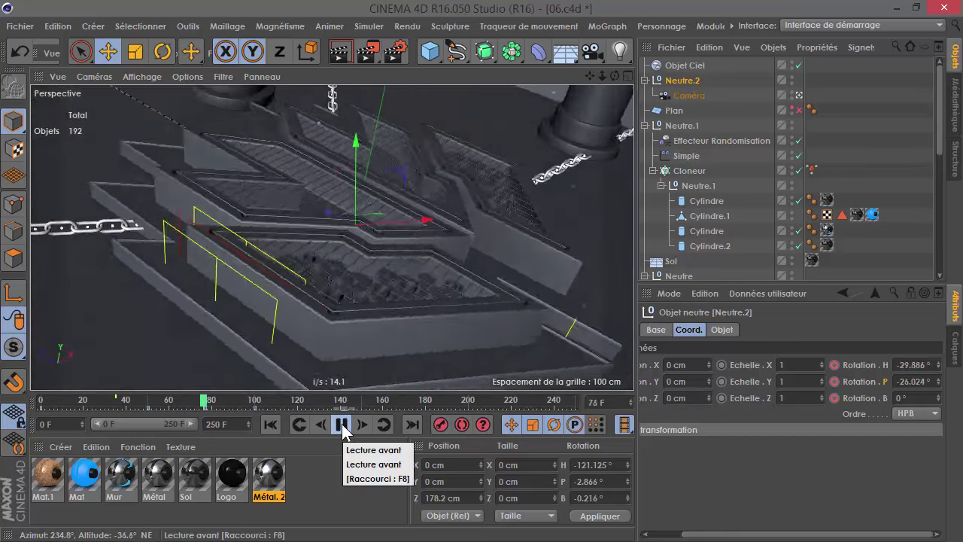
pyautogui.click(342, 423)
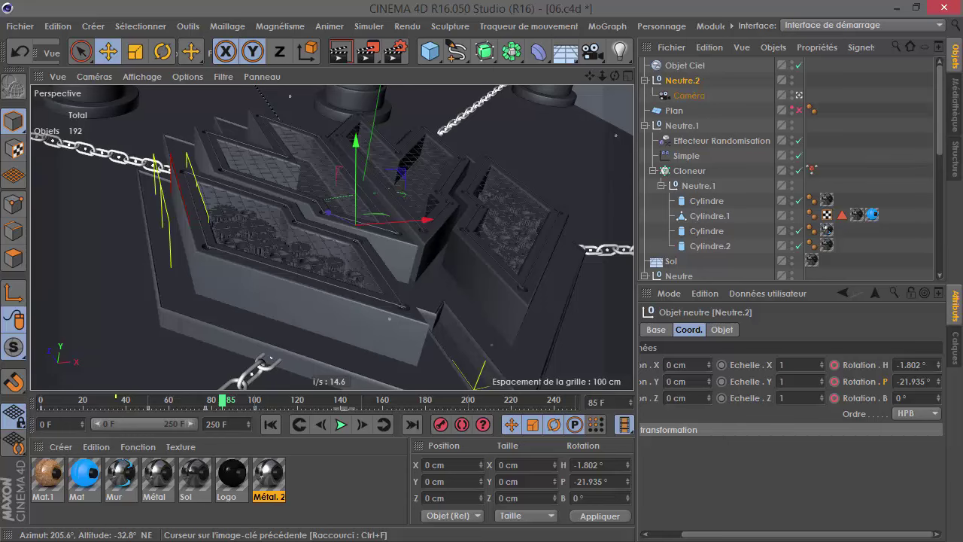
pyautogui.hotkey('alt', 'Tab')
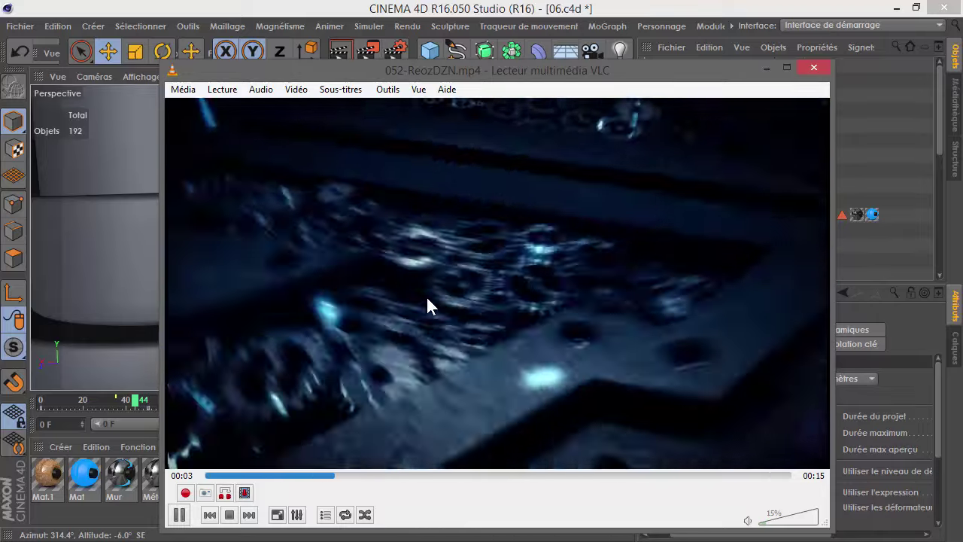
# Pause and close the VLC reference video, then review the camera move between keyframes 77 and 50.
pyautogui.press('space')
pyautogui.click(766, 68)
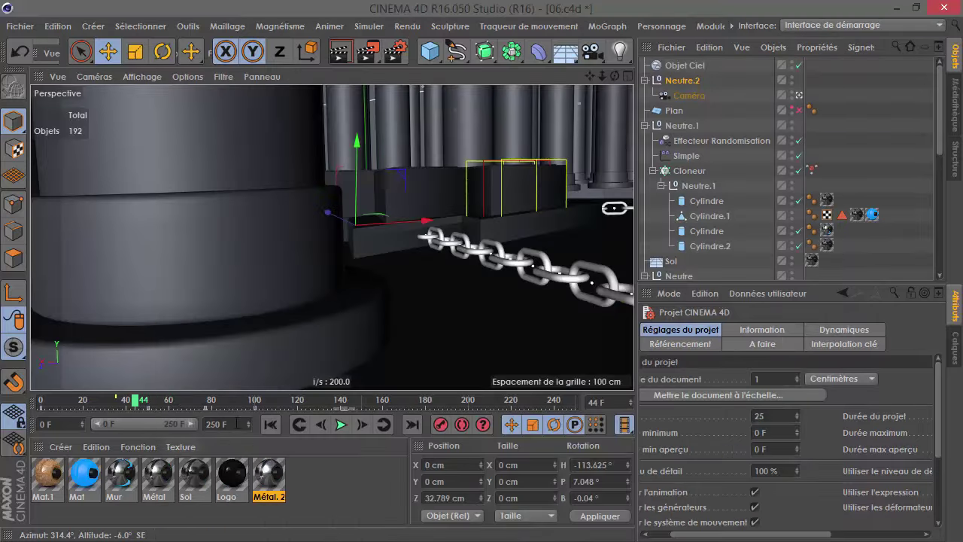
pyautogui.click(384, 425)
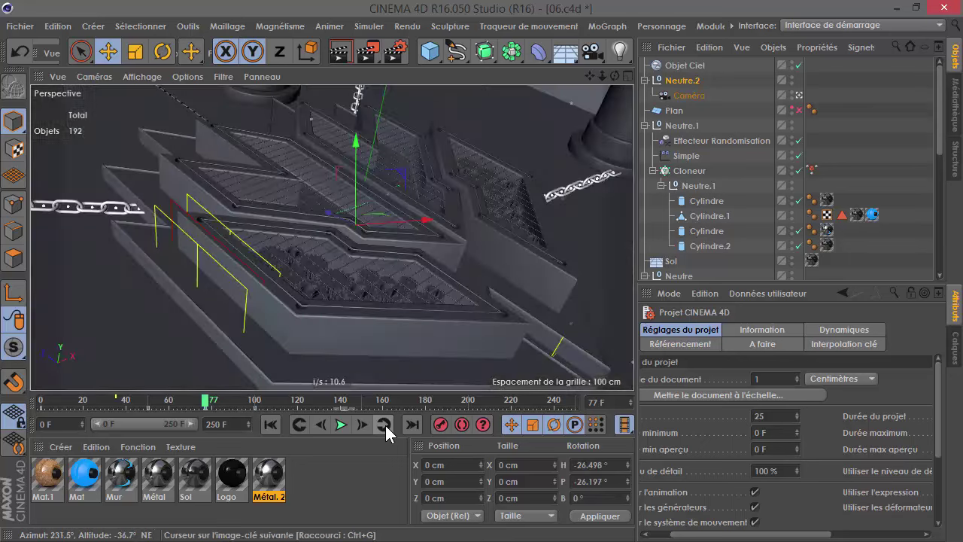
pyautogui.moveTo(178, 403)
pyautogui.mouseDown()
pyautogui.moveTo(143, 400)
pyautogui.moveTo(167, 400)
pyautogui.moveTo(151, 403)
pyautogui.mouseUp()
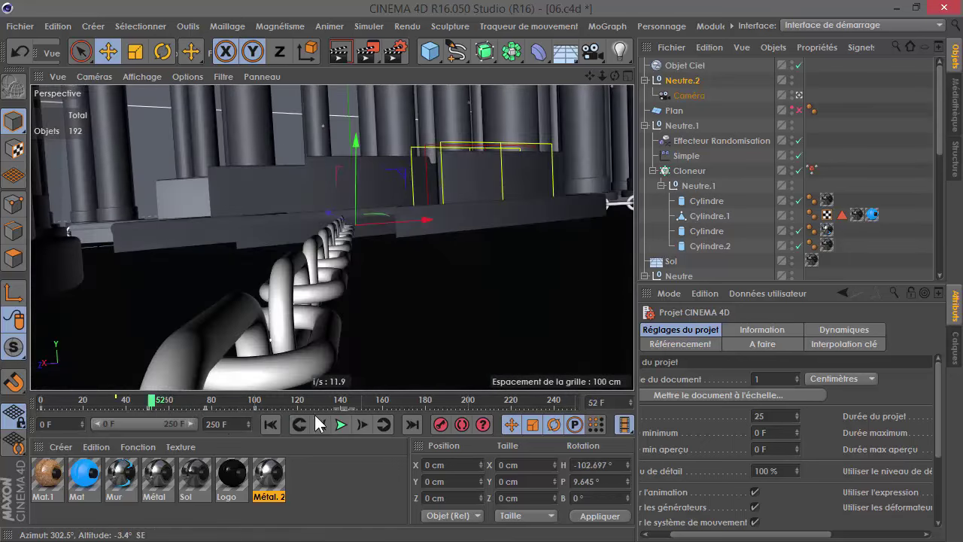
pyautogui.click(303, 422)
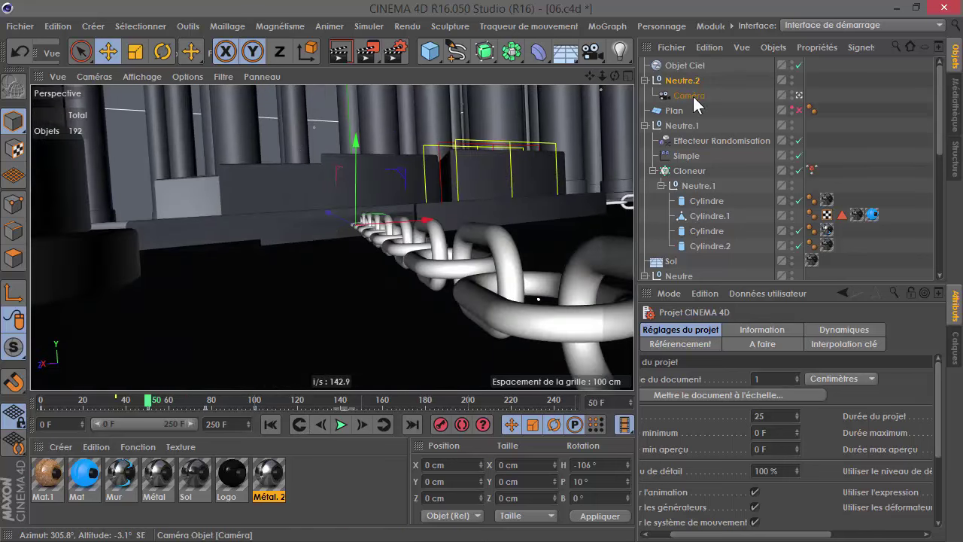
# At frame 58, dolly the Caméra forward toward the columns.
pyautogui.click(689, 95)
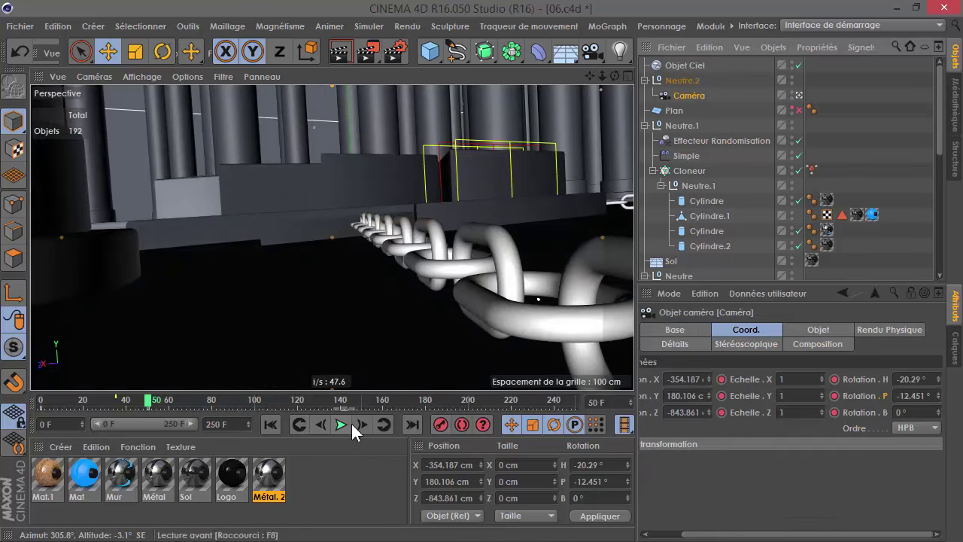
pyautogui.click(167, 398)
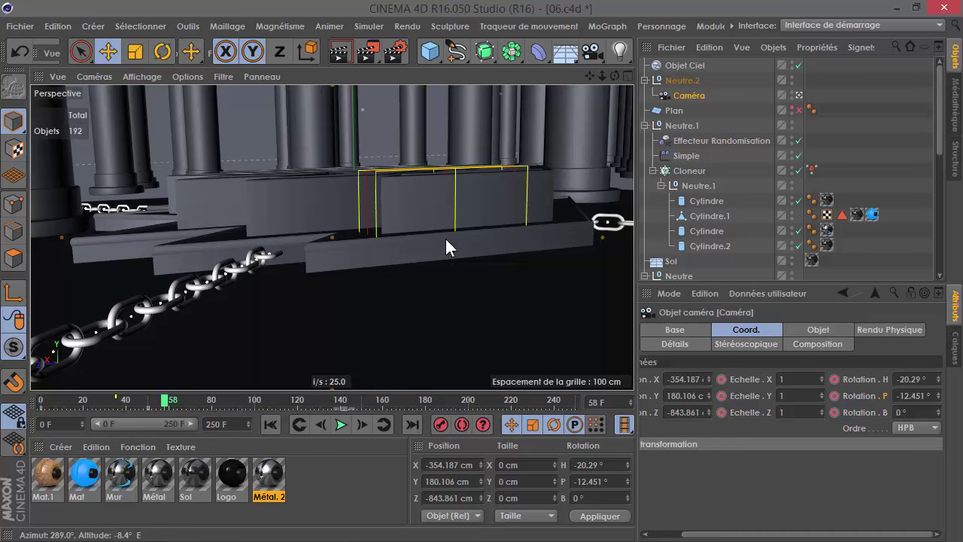
pyautogui.moveTo(599, 73)
pyautogui.mouseDown()
pyautogui.moveTo(610, 77)
pyautogui.moveTo(596, 78)
pyautogui.mouseUp()
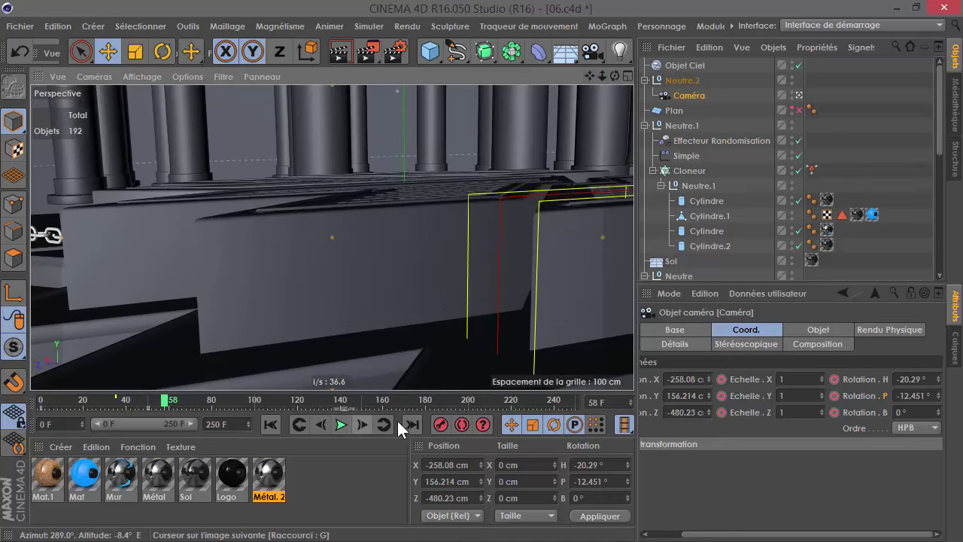
# Move the camera's selected keyframes to frame 60 and play to check the timing.
pyautogui.click(161, 406)
pyautogui.click(170, 407)
pyautogui.moveTo(168, 409); pyautogui.dragTo(176, 409)
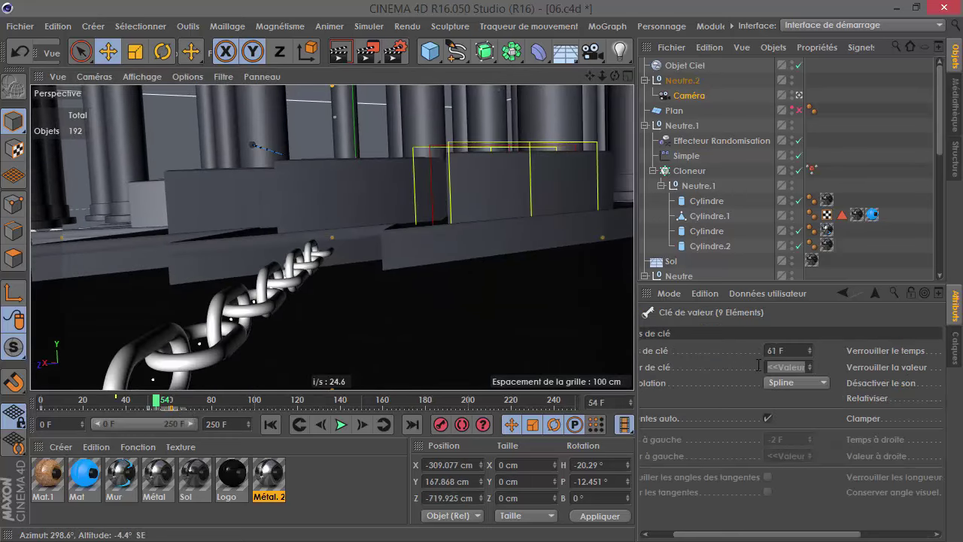
pyautogui.moveTo(175, 409); pyautogui.dragTo(173, 408)
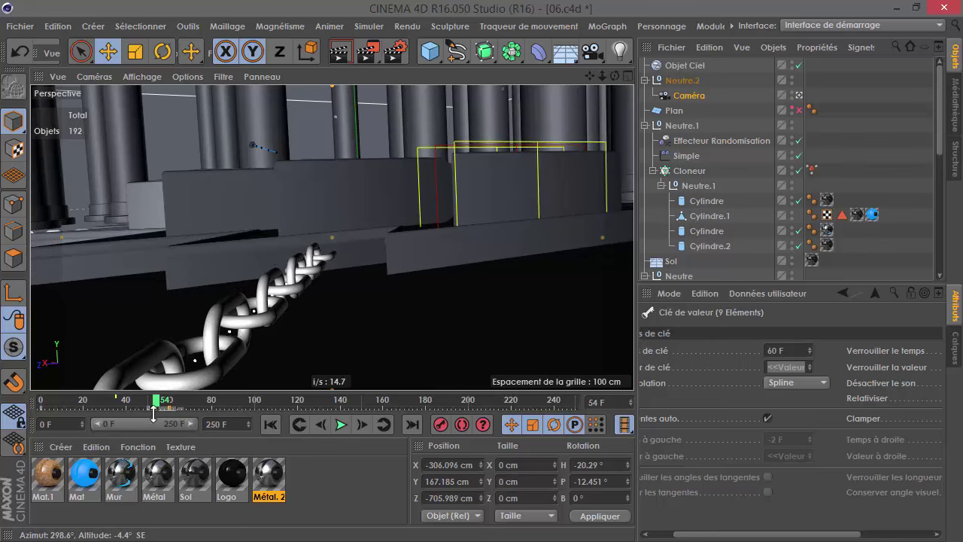
pyautogui.click(341, 424)
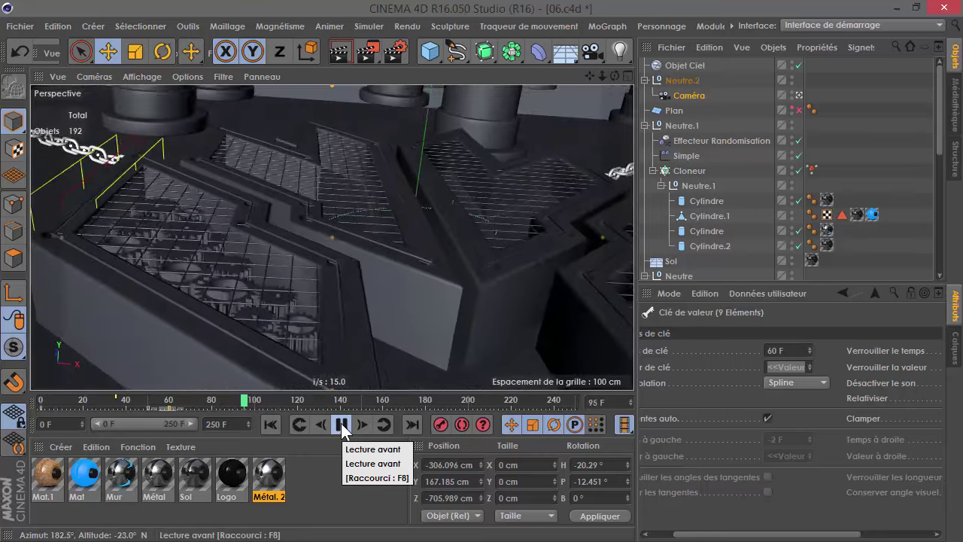
# Stop at frame 100 and move the Caméra in, back and sideways around the logo.
pyautogui.click(342, 424)
pyautogui.click(678, 95)
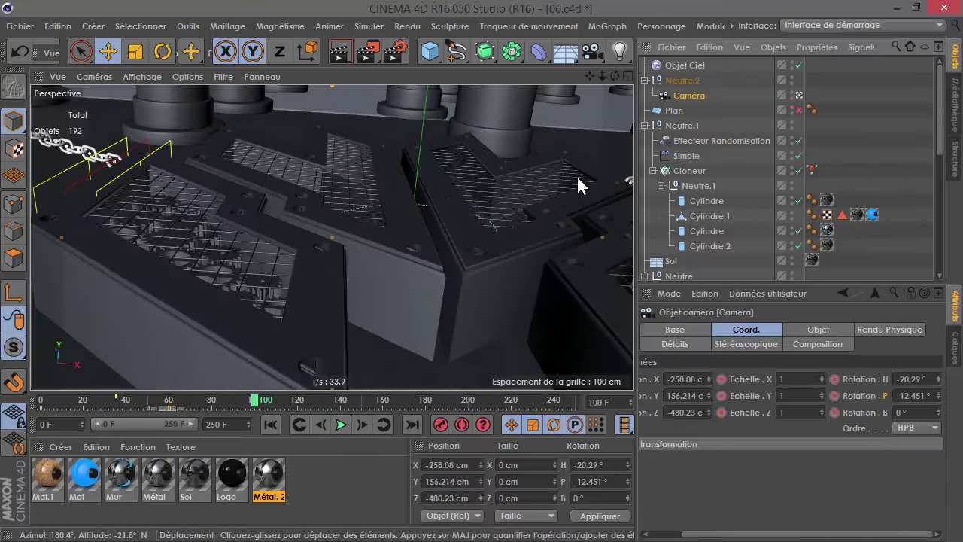
pyautogui.click(682, 80)
pyautogui.click(683, 98)
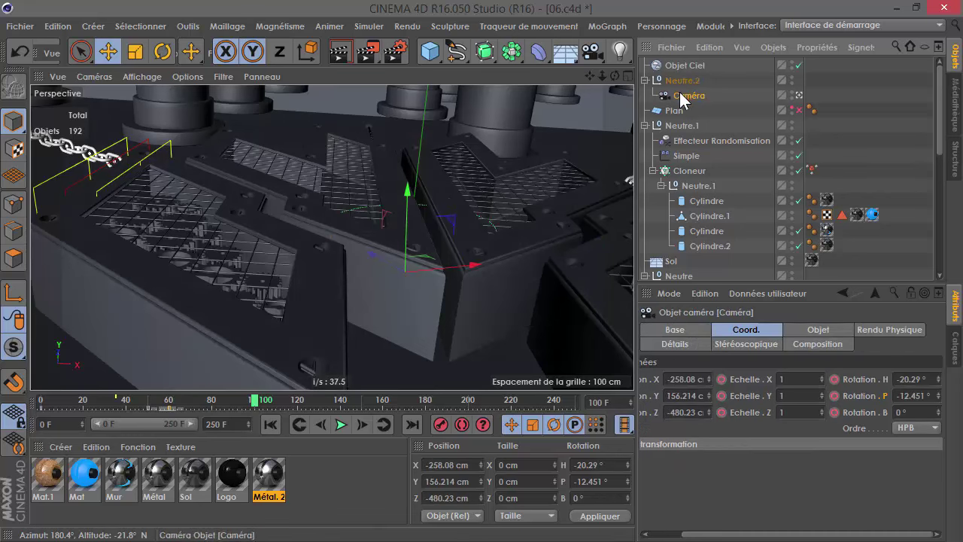
pyautogui.moveTo(602, 76); pyautogui.dragTo(602, 120)
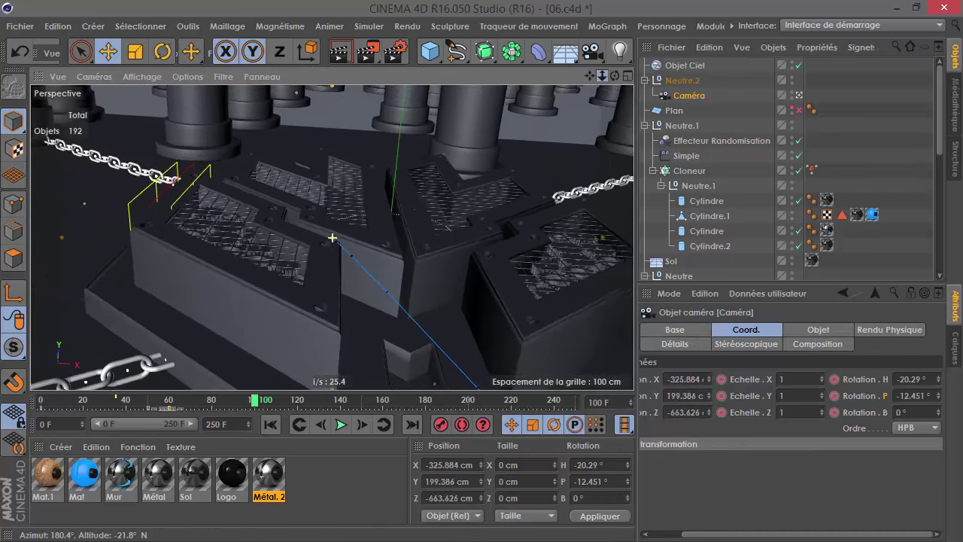
pyautogui.moveTo(602, 76); pyautogui.dragTo(590, 15)
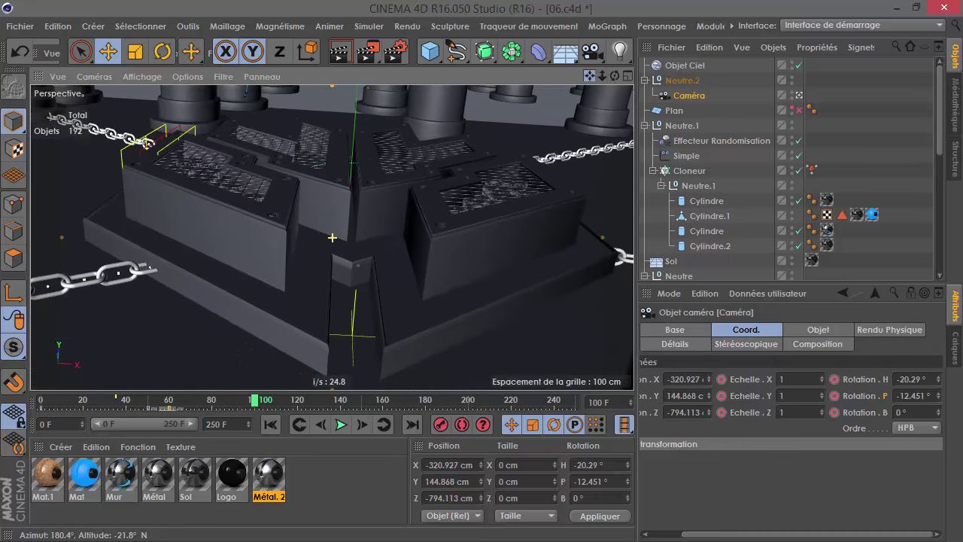
pyautogui.moveTo(590, 76); pyautogui.dragTo(580, 91)
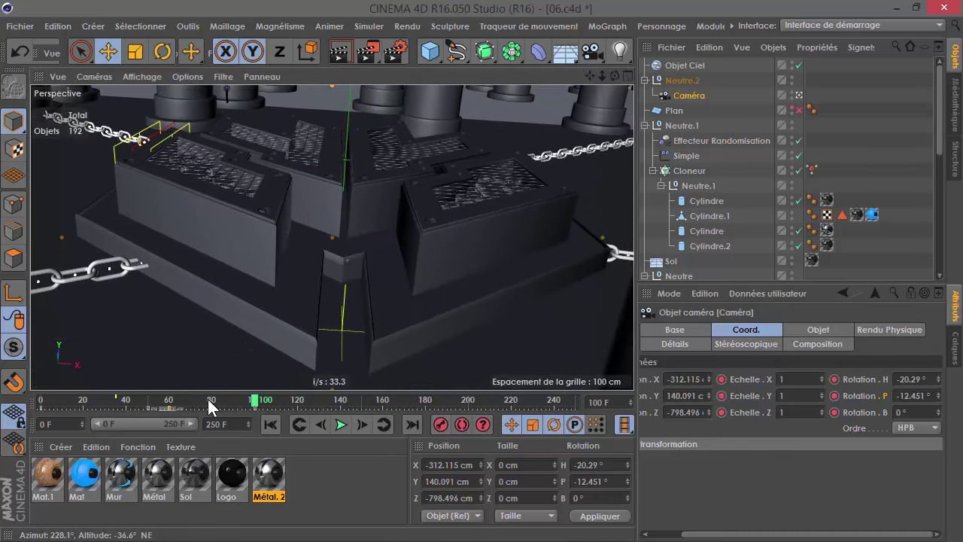
# Replay the fly-over from frame 40 and stop at frame 110.
pyautogui.moveTo(208, 399); pyautogui.dragTo(126, 399)
pyautogui.click(344, 426)
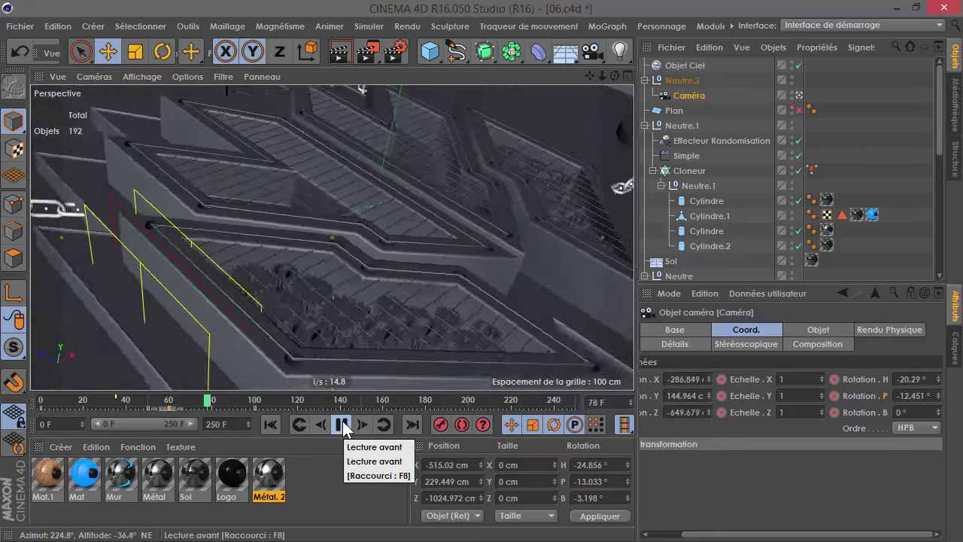
pyautogui.click(344, 426)
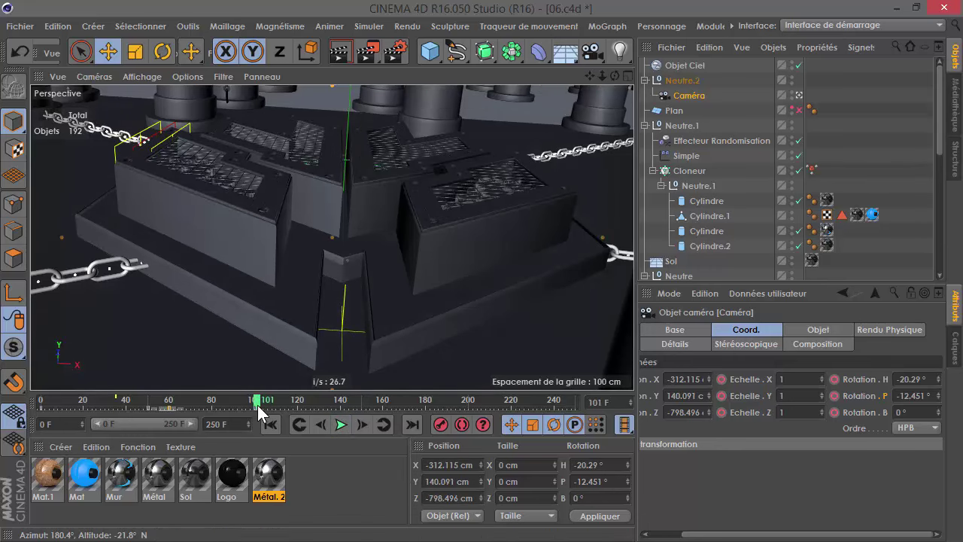
pyautogui.click(342, 425)
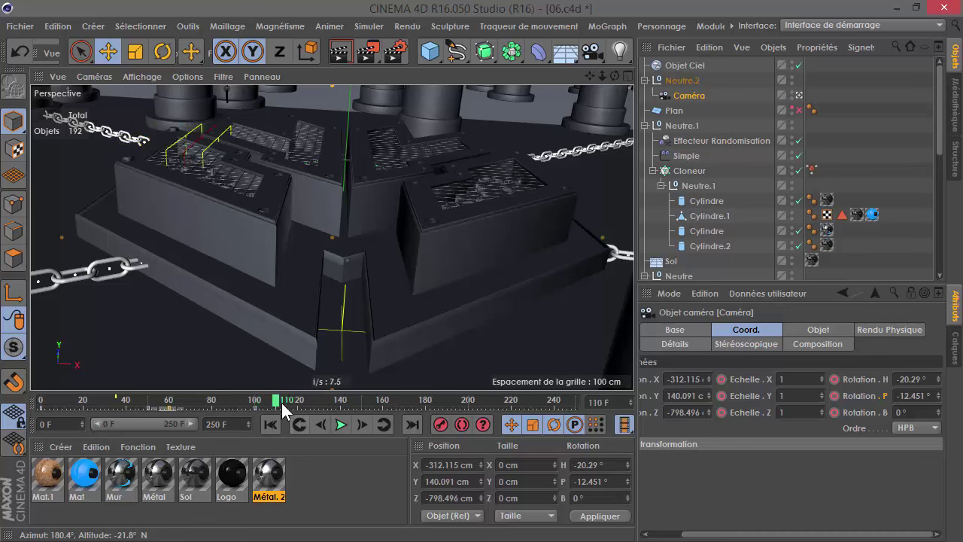
# Reframe the camera at frame 110 to look down on the logo base, then replay and rewind to frame 102.
pyautogui.moveTo(125, 159)
pyautogui.keyDown('alt'); pyautogui.mouseDown()
pyautogui.moveTo(204, 207)
pyautogui.moveTo(146, 206)
pyautogui.moveTo(183, 217)
pyautogui.moveTo(259, 274)
pyautogui.moveTo(282, 180)
pyautogui.moveTo(310, 248)
pyautogui.moveTo(358, 236)
pyautogui.mouseUp(); pyautogui.keyUp('alt')
pyautogui.moveTo(358, 236)
pyautogui.keyDown('alt'); pyautogui.mouseDown(button='right')
pyautogui.moveTo(383, 242)
pyautogui.moveTo(219, 273)
pyautogui.mouseUp(button='right'); pyautogui.keyUp('alt')
pyautogui.moveTo(219, 273)
pyautogui.keyDown('alt'); pyautogui.mouseDown()
pyautogui.moveTo(290, 279)
pyautogui.moveTo(281, 282)
pyautogui.moveTo(299, 292)
pyautogui.moveTo(271, 304)
pyautogui.moveTo(257, 279)
pyautogui.mouseUp(); pyautogui.keyUp('alt')
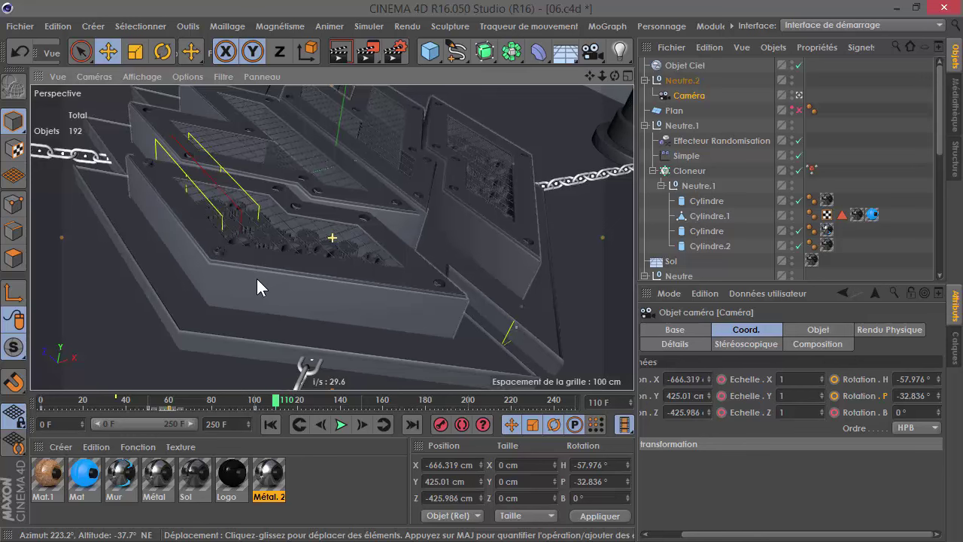
pyautogui.keyDown('alt'); pyautogui.moveTo(288, 256); pyautogui.dragTo(287, 268, button='middle'); pyautogui.keyUp('alt')
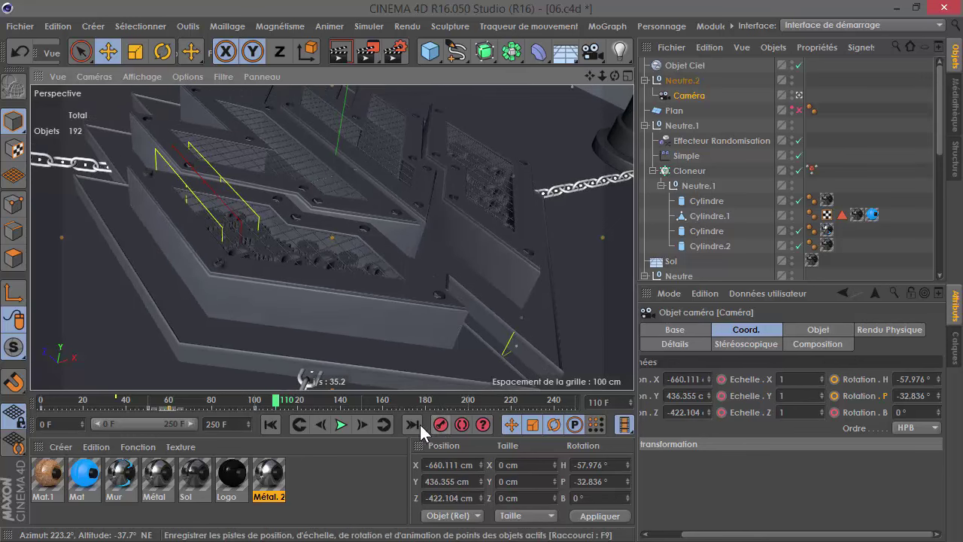
pyautogui.click(191, 397)
pyautogui.click(340, 424)
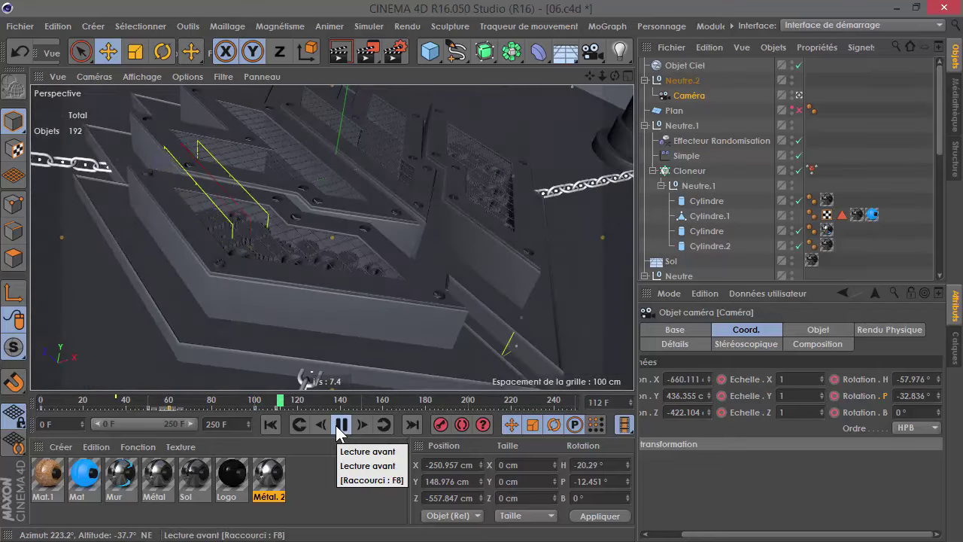
pyautogui.click(340, 424)
pyautogui.moveTo(285, 406)
pyautogui.mouseDown()
pyautogui.moveTo(248, 403)
pyautogui.moveTo(260, 403)
pyautogui.mouseUp()
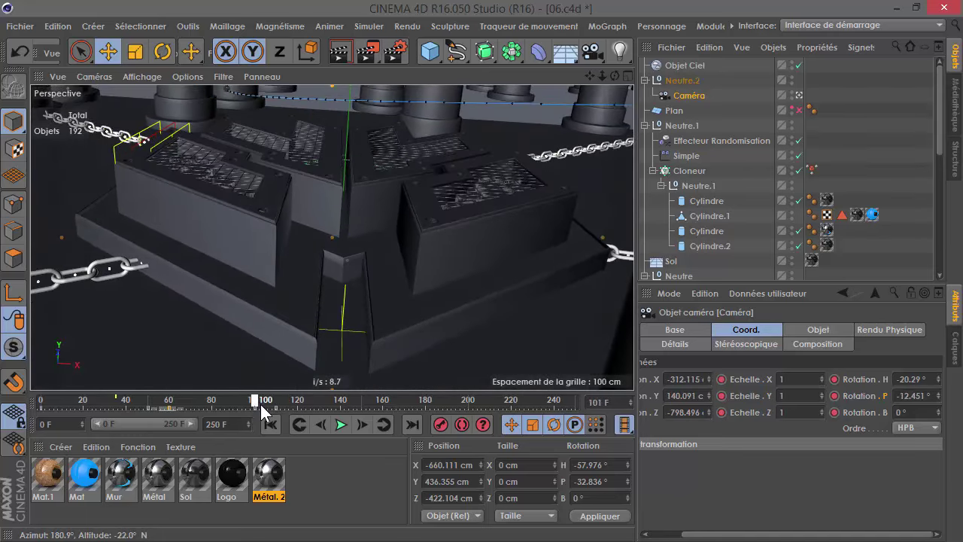
# Step back a few frames and select the P letter block with its children.
pyautogui.click(474, 231)
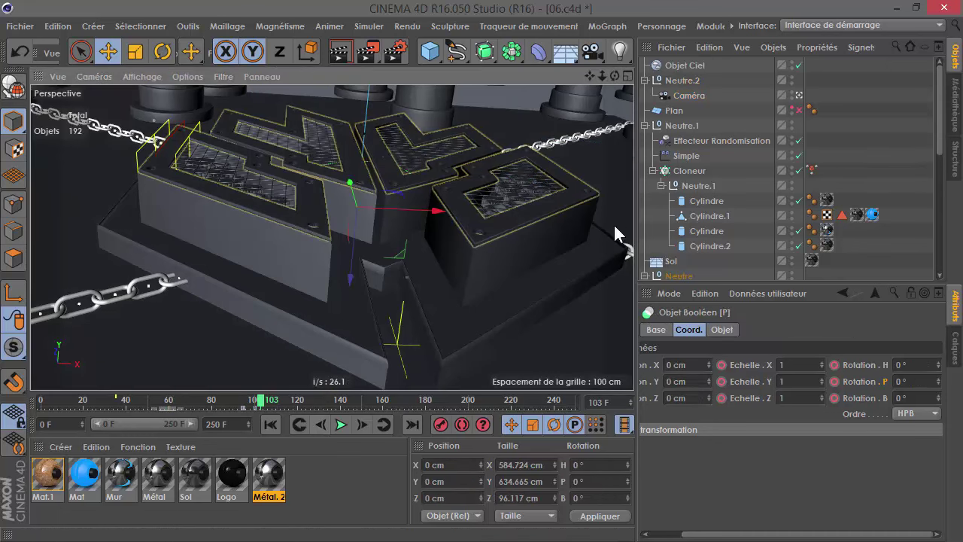
pyautogui.click(322, 426)
pyautogui.click(324, 426)
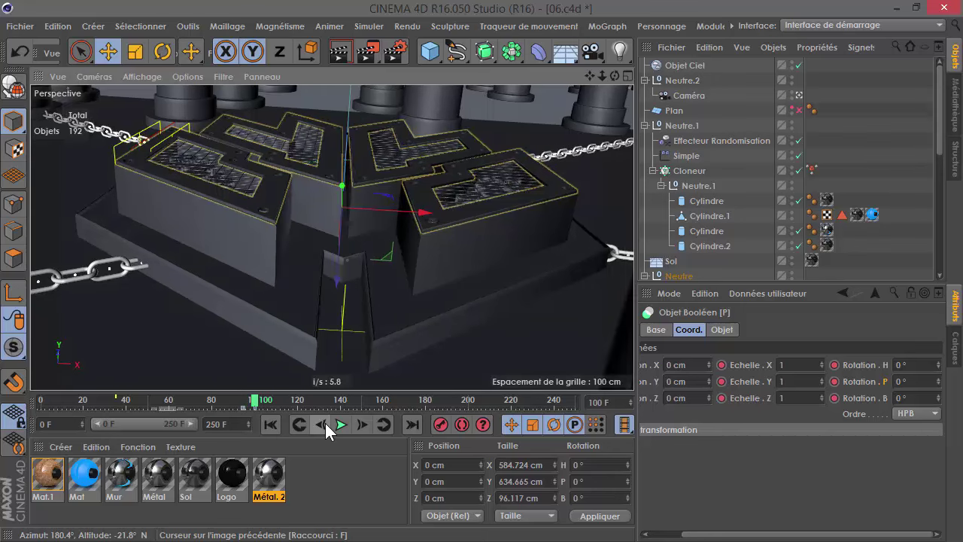
pyautogui.click(322, 426)
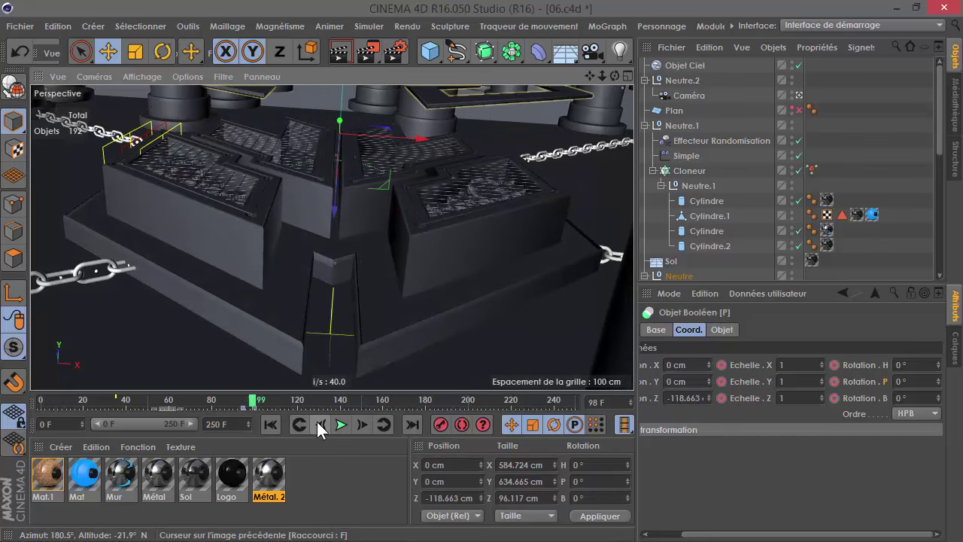
pyautogui.click(321, 426)
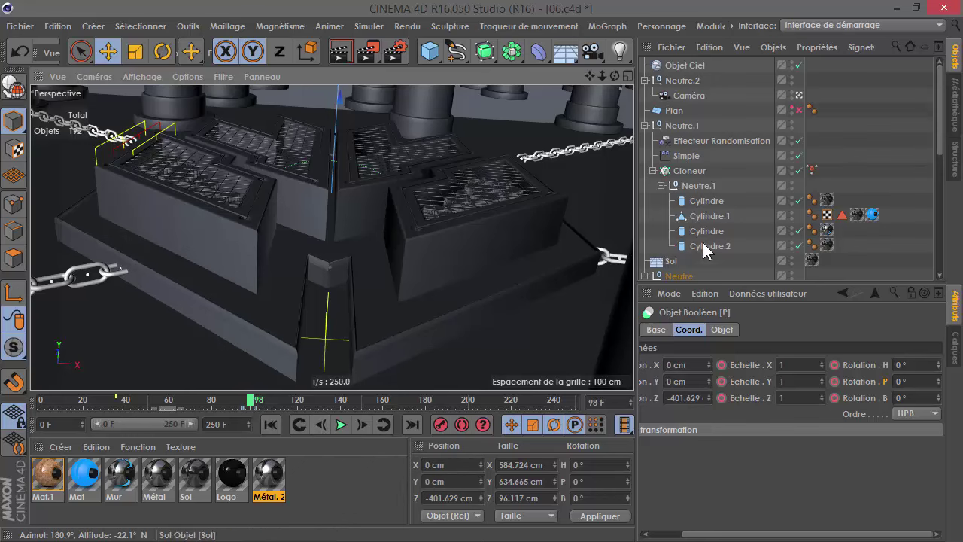
pyautogui.scroll(-3, 704, 252)
pyautogui.scroll(-5, 706, 218)
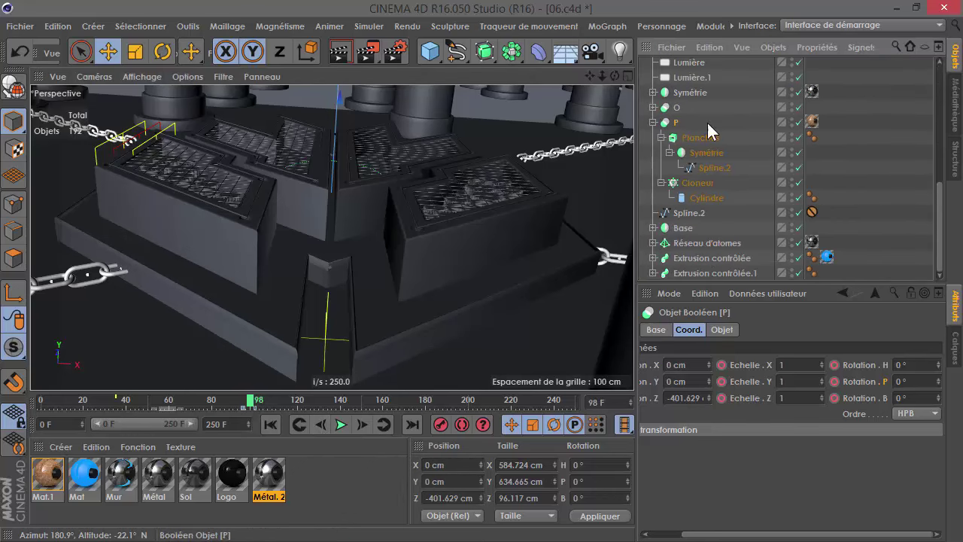
pyautogui.click(325, 457)
pyautogui.click(519, 279)
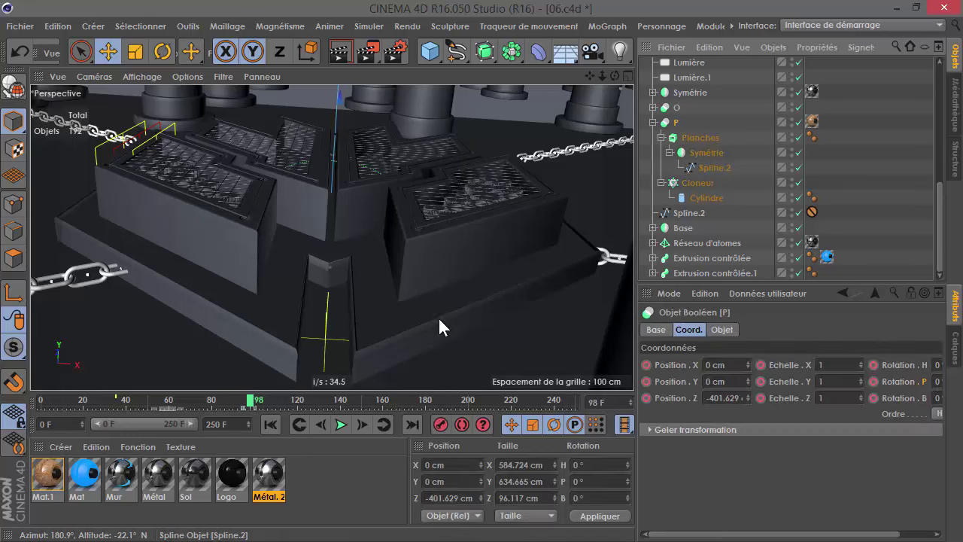
# At frame 95, push the P letter block along its Z axis and check neighbouring frames.
pyautogui.click(298, 425)
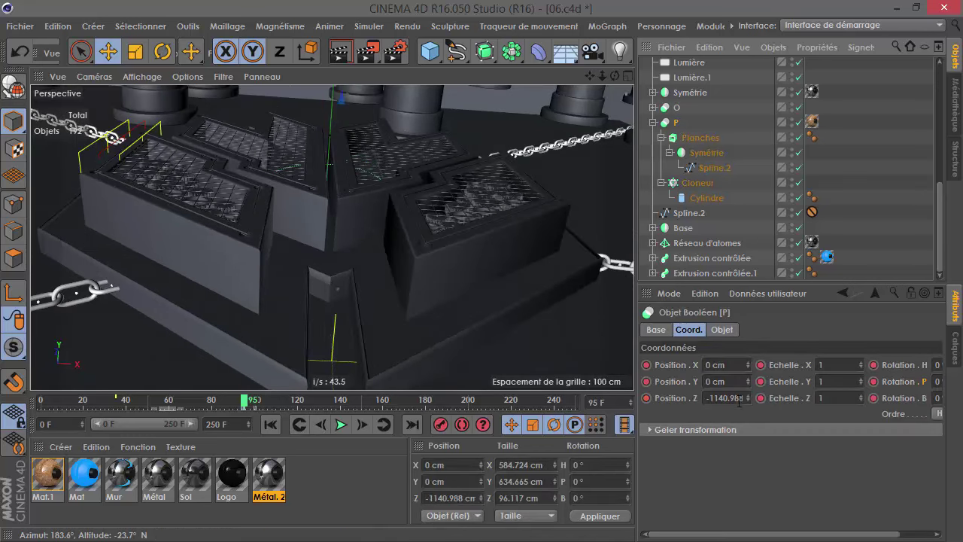
pyautogui.scroll(-3, 399, 218)
pyautogui.scroll(-3, 361, 301)
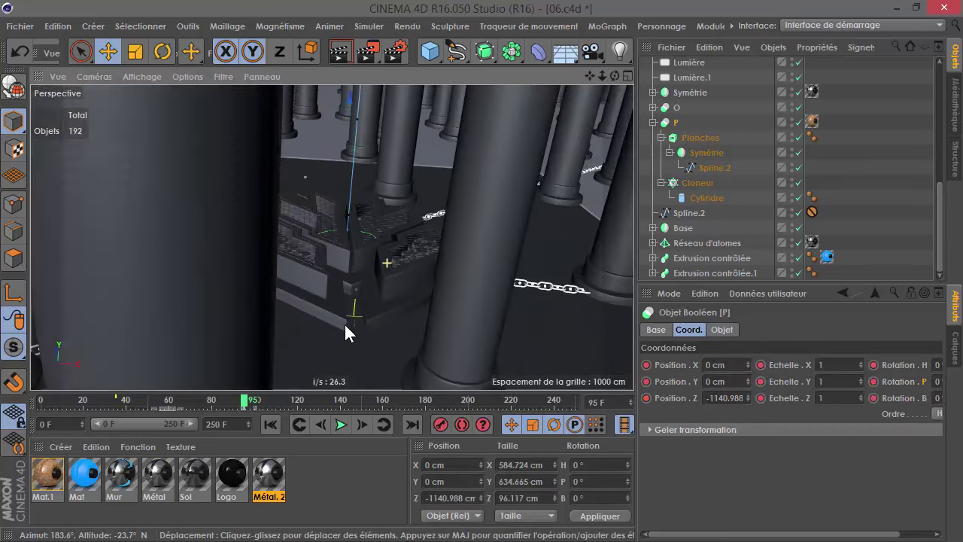
pyautogui.scroll(-3, 334, 327)
pyautogui.scroll(-3, 327, 343)
pyautogui.moveTo(342, 204)
pyautogui.mouseDown()
pyautogui.moveTo(342, 304)
pyautogui.moveTo(341, 281)
pyautogui.mouseUp()
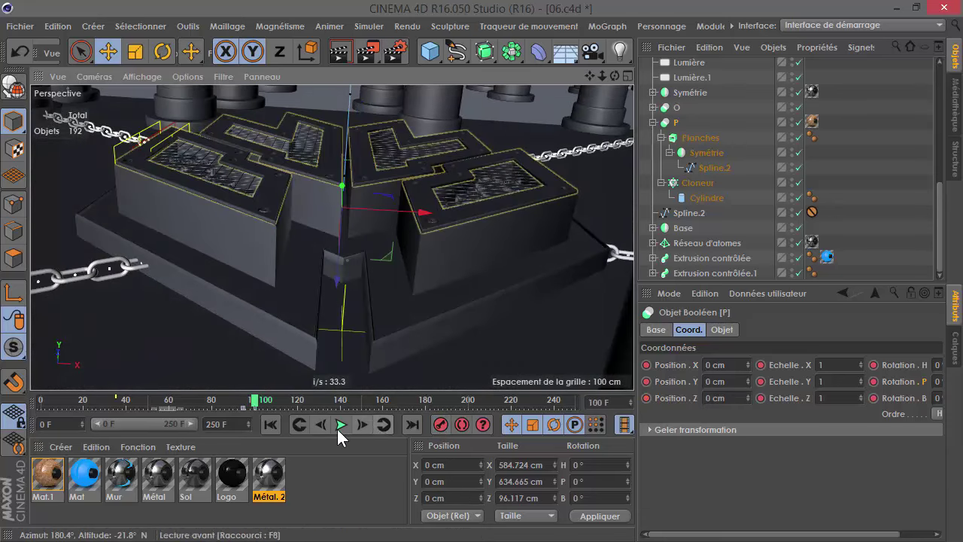
pyautogui.click(324, 426)
pyautogui.click(324, 426)
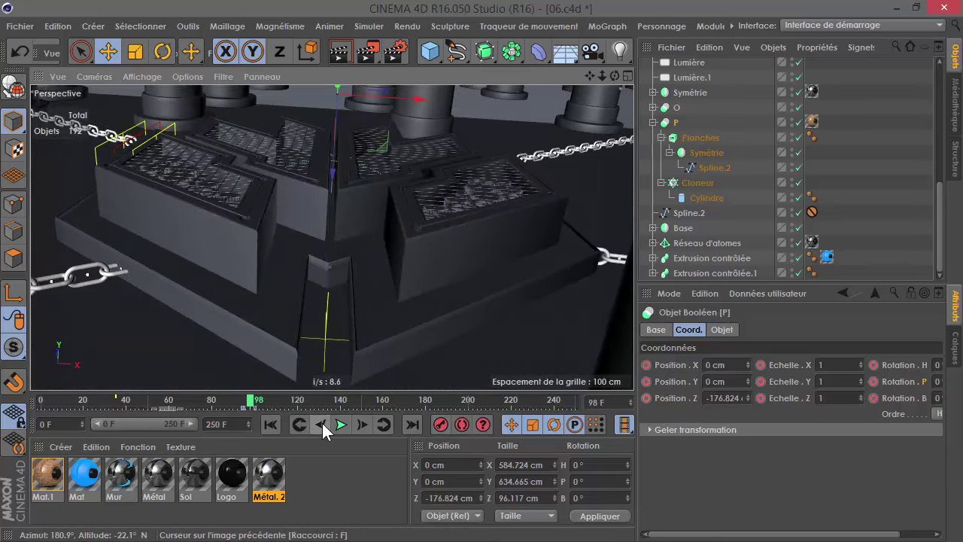
pyautogui.click(363, 425)
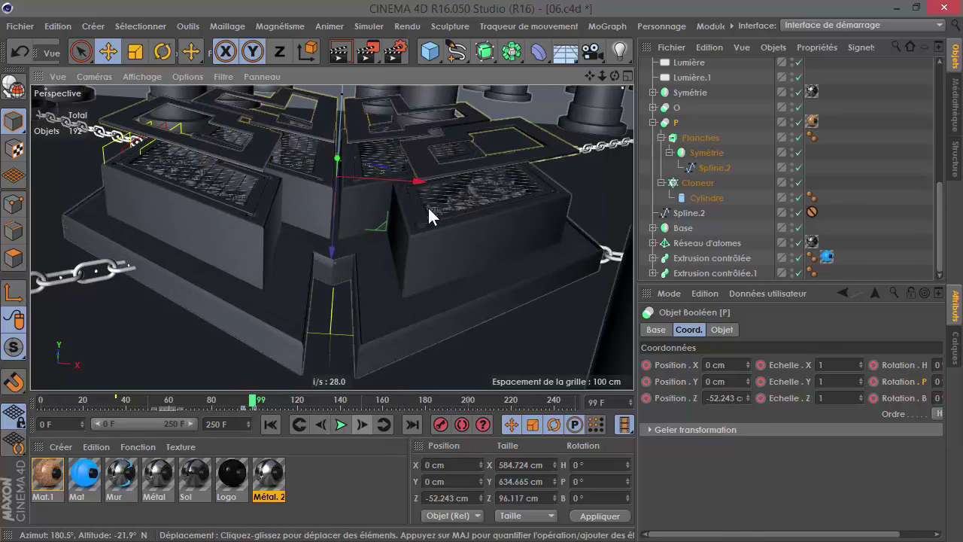
# Play from frame 85 to check the P block's slide, stopping near frame 101.
pyautogui.click(339, 424)
pyautogui.click(348, 424)
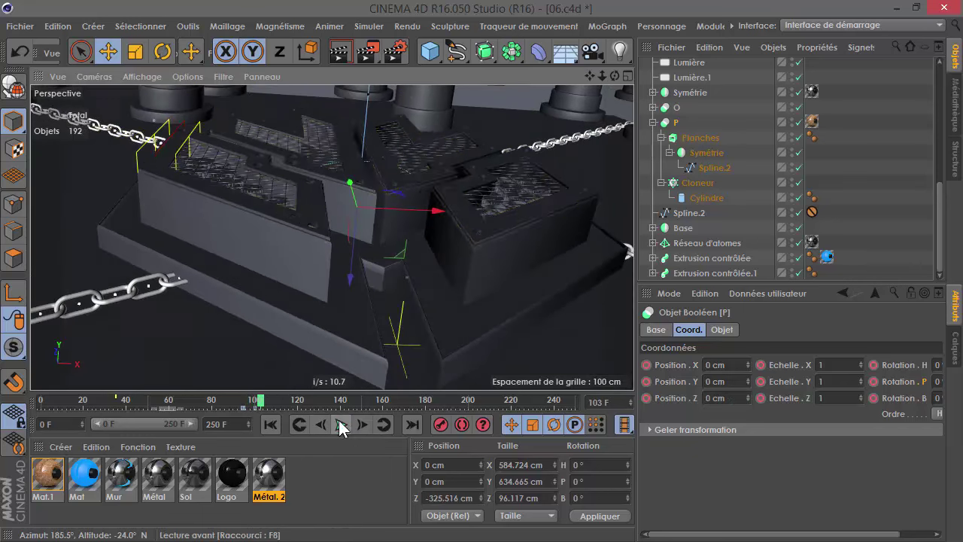
pyautogui.moveTo(244, 399); pyautogui.dragTo(223, 401)
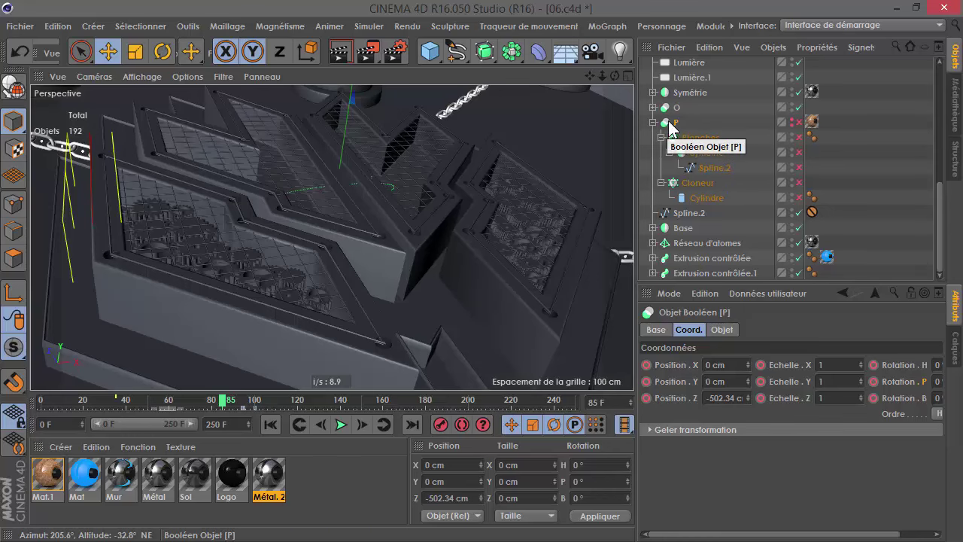
pyautogui.click(342, 424)
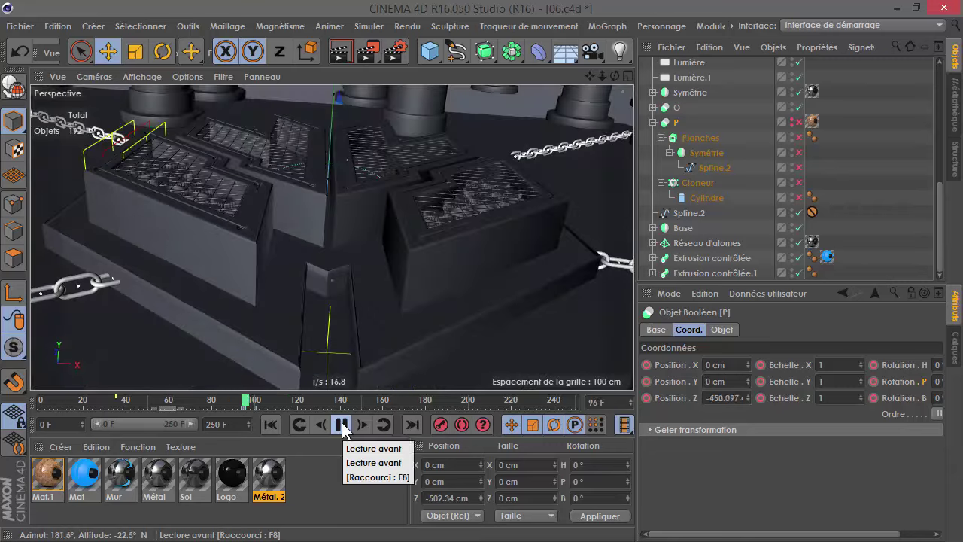
pyautogui.click(342, 424)
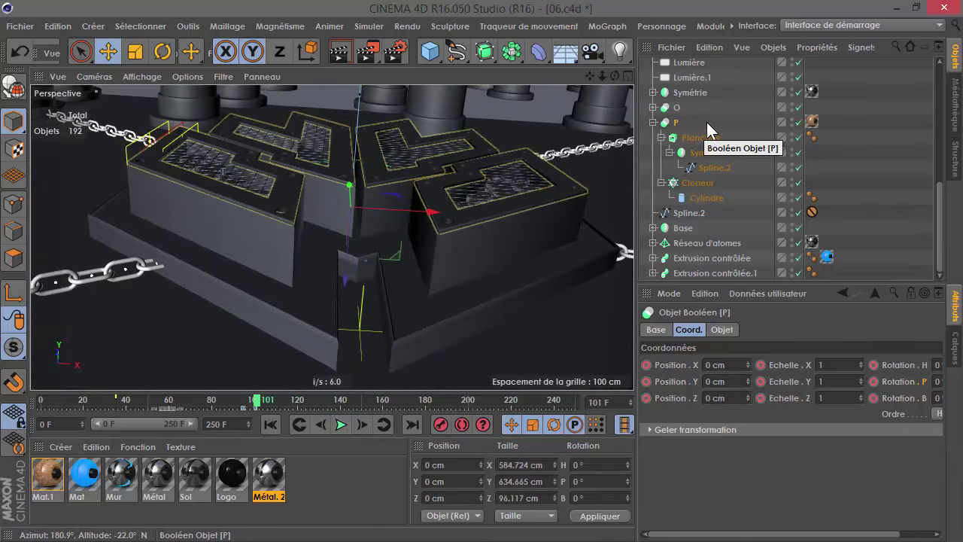
# Collapse the Planches and Cloneur groups, reselect the P boolean and step back to frame 100.
pyautogui.click(661, 137)
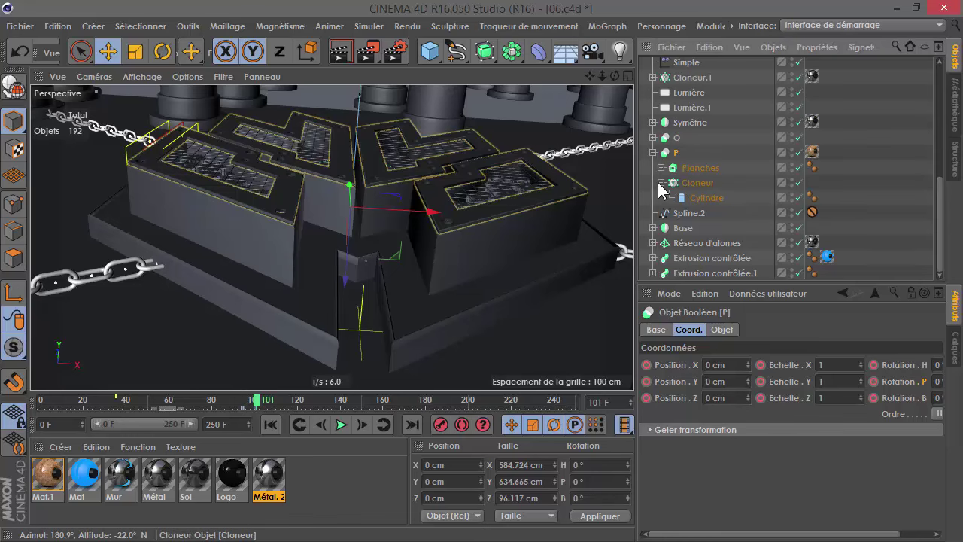
pyautogui.click(660, 183)
pyautogui.click(677, 183)
pyautogui.click(676, 167)
pyautogui.click(317, 426)
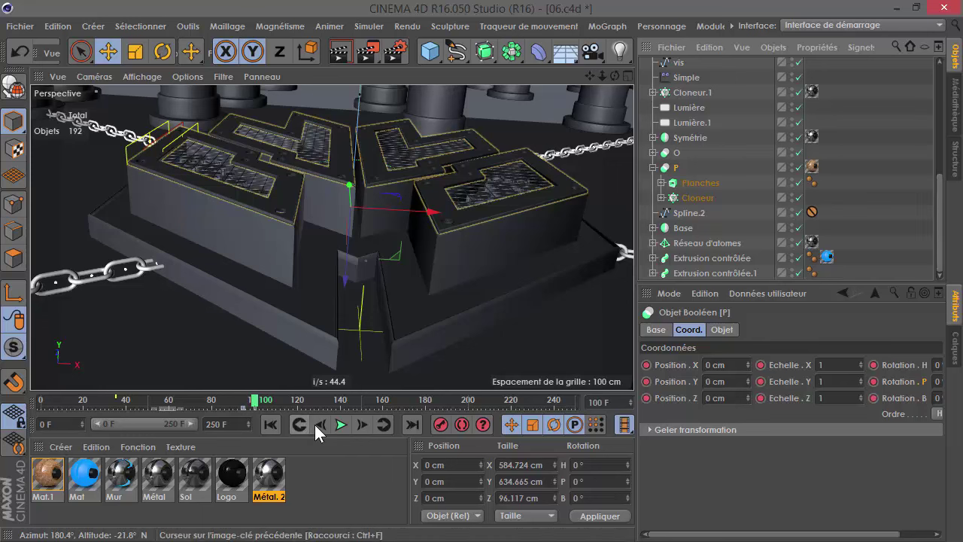
# Make the P boolean editable, select its whole hierarchy, and connect it into the single object P.1.
pyautogui.click(14, 88)
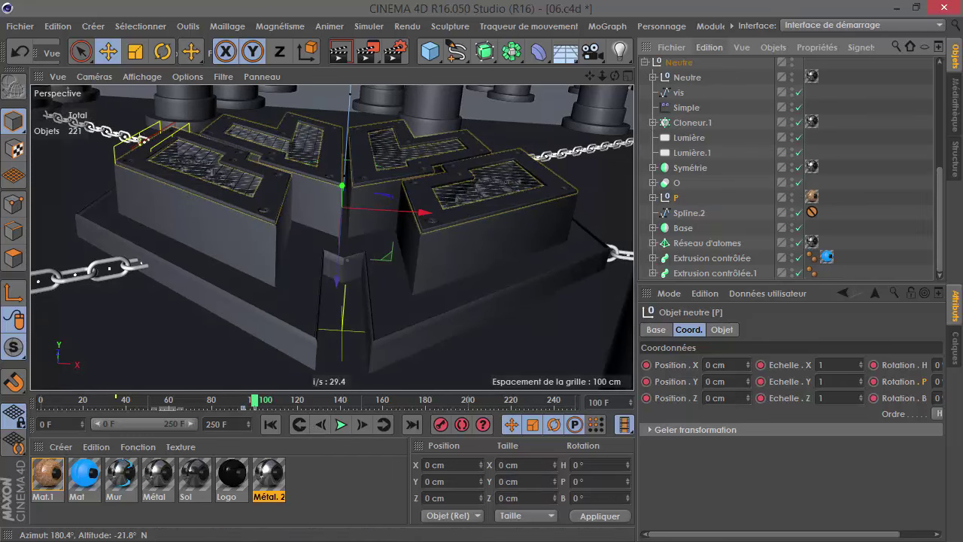
pyautogui.middleClick(677, 198)
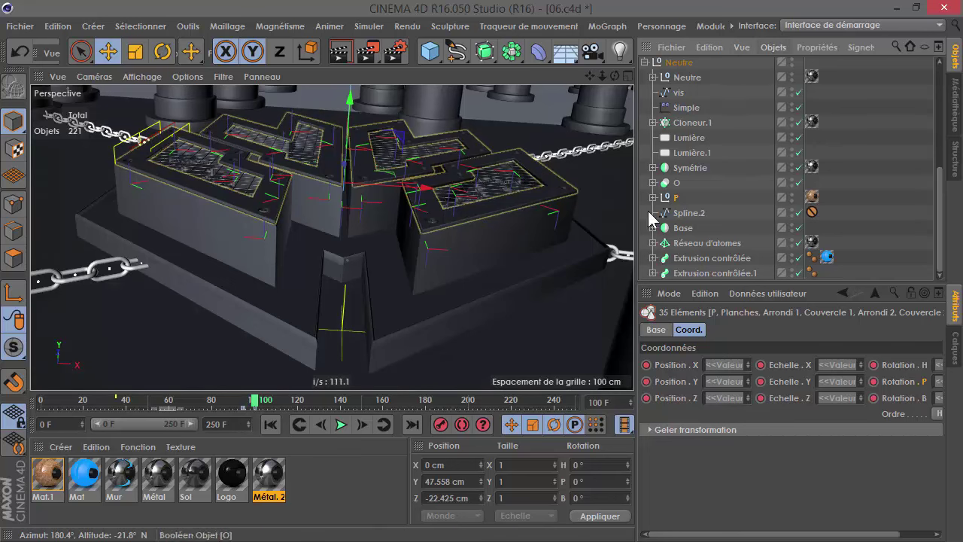
pyautogui.hotkey('ctrl', 'b')
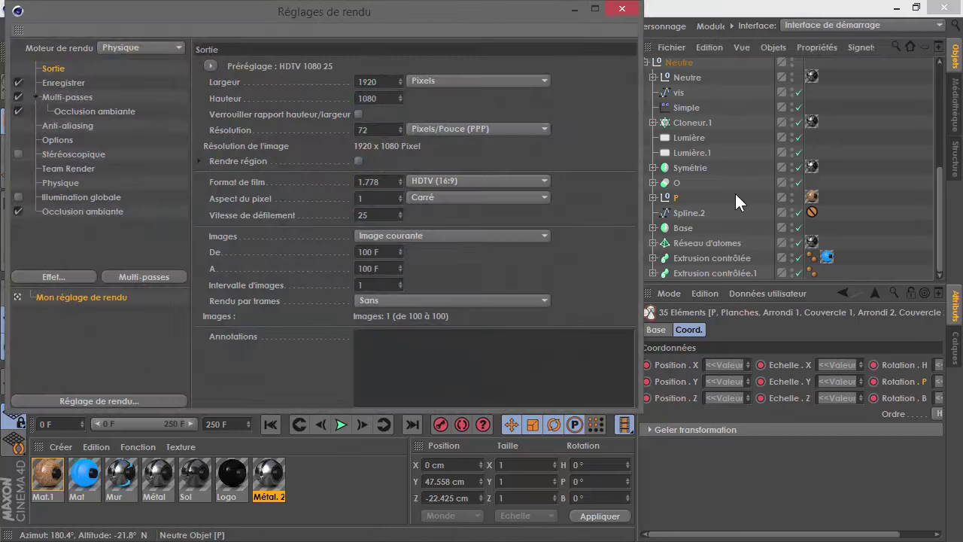
pyautogui.click(631, 8)
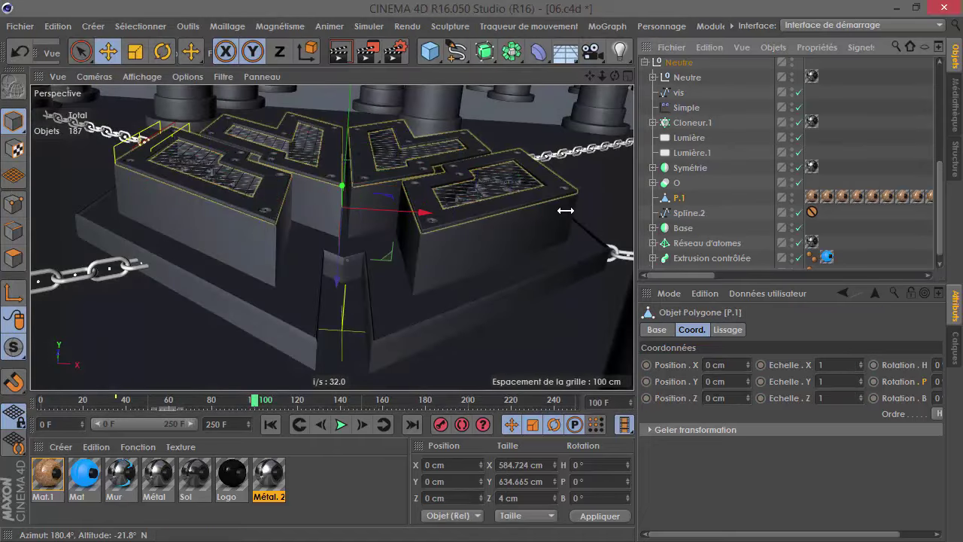
pyautogui.click(774, 46)
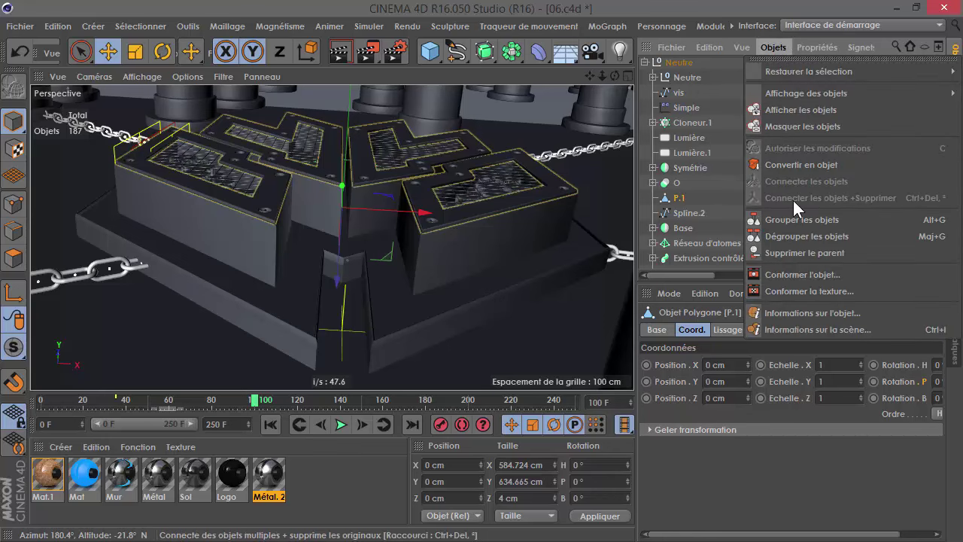
pyautogui.click(708, 195)
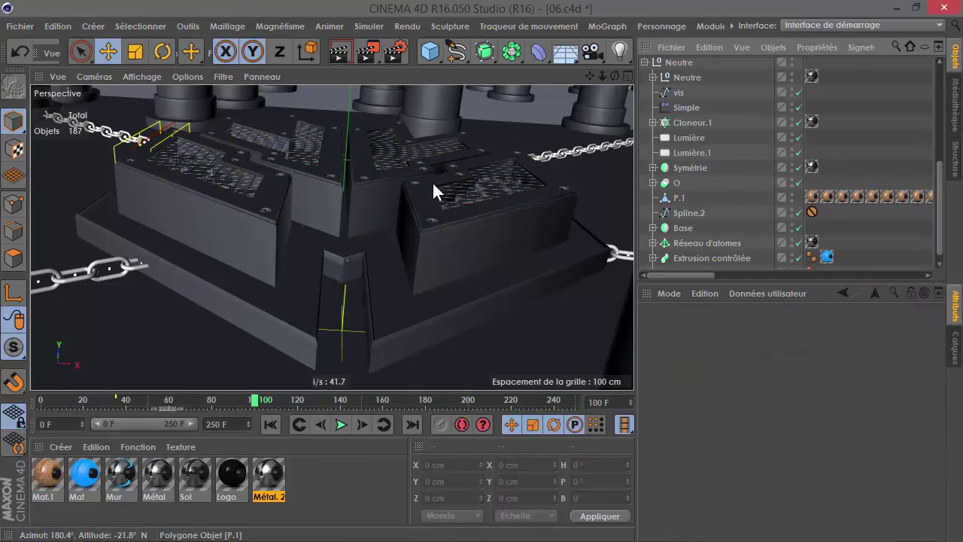
pyautogui.click(679, 198)
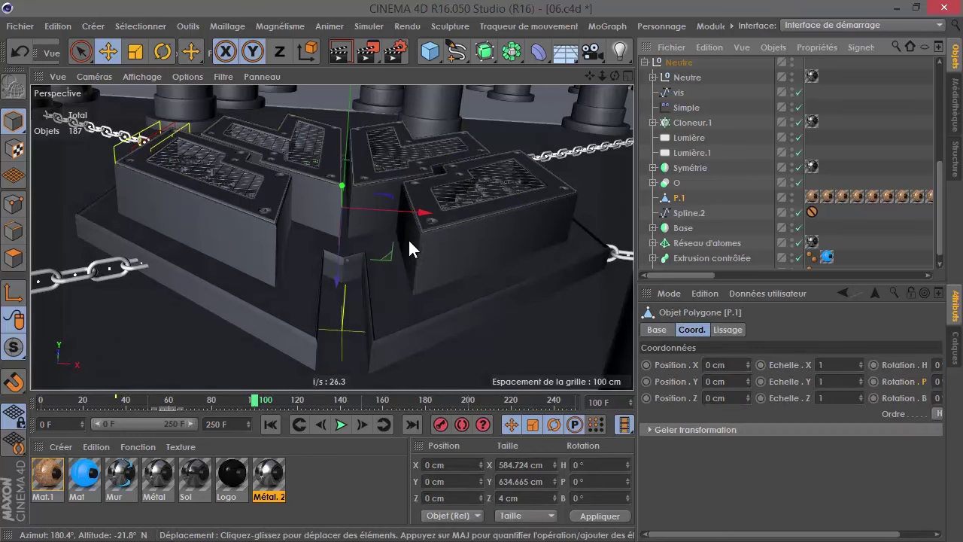
# Record P.1's transform keys and move it along Z to -461.807 cm.
pyautogui.click(443, 426)
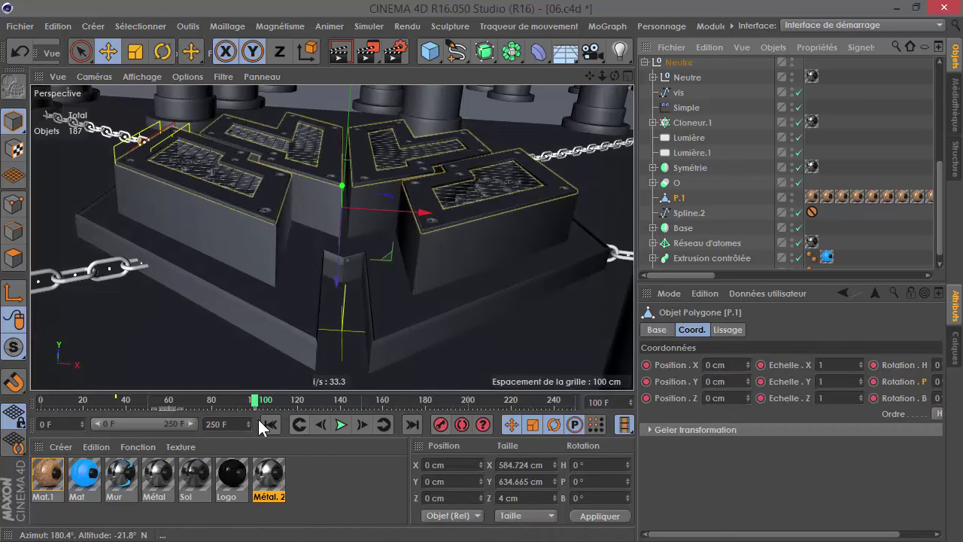
pyautogui.click(321, 425)
pyautogui.click(321, 425)
pyautogui.click(322, 425)
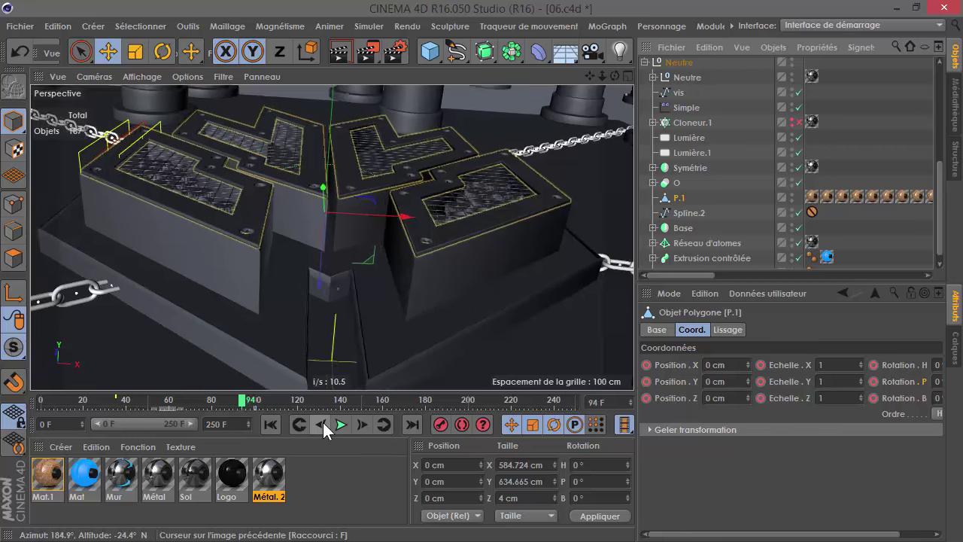
pyautogui.click(323, 425)
pyautogui.click(362, 425)
pyautogui.click(363, 425)
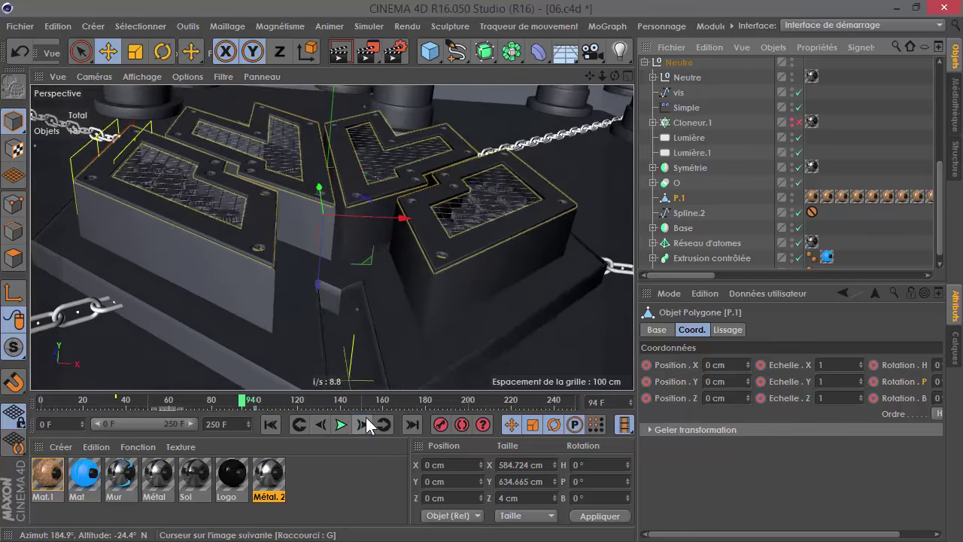
pyautogui.moveTo(323, 280); pyautogui.dragTo(354, 74)
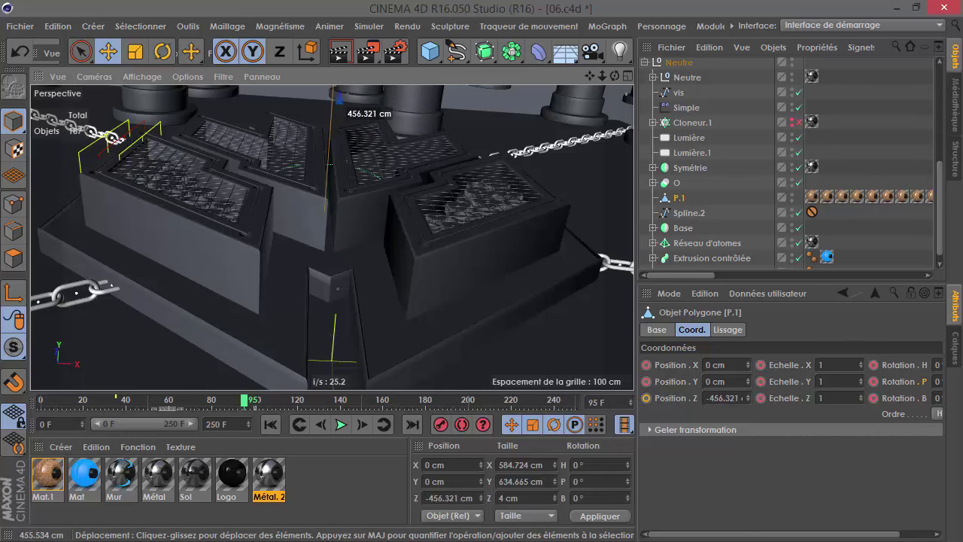
pyautogui.moveTo(348, 107); pyautogui.dragTo(347, 108)
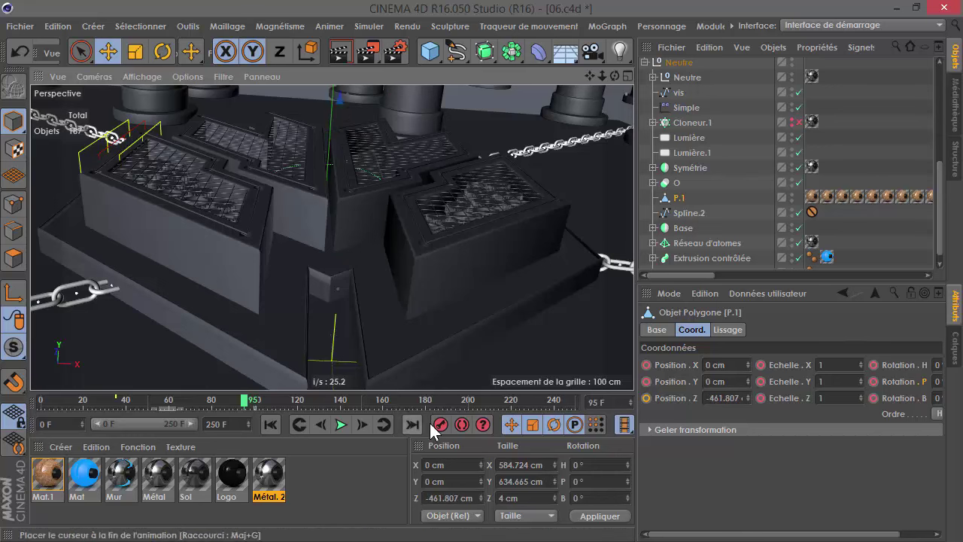
# At frame 94, key P.1 as visible in the viewport but hidden in renders, then replay.
pyautogui.click(655, 331)
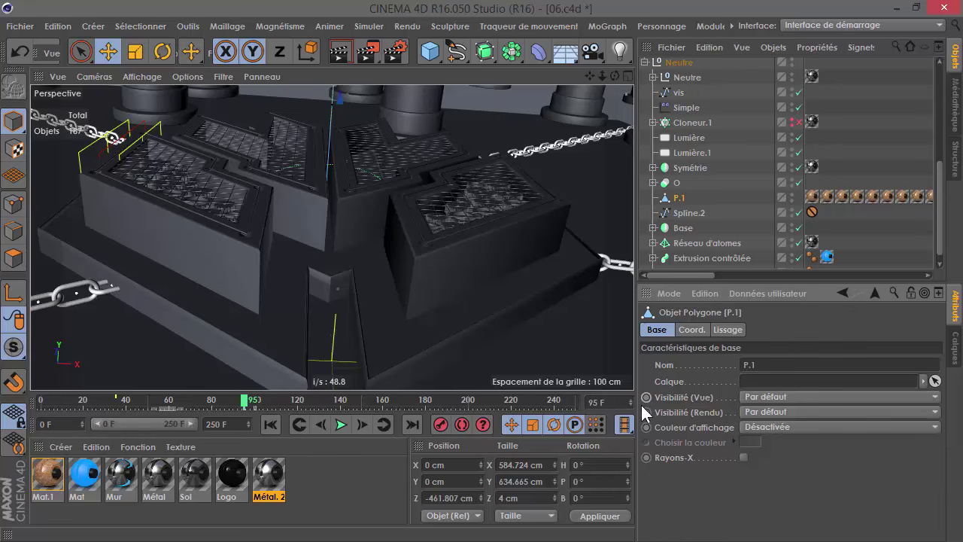
pyautogui.click(320, 425)
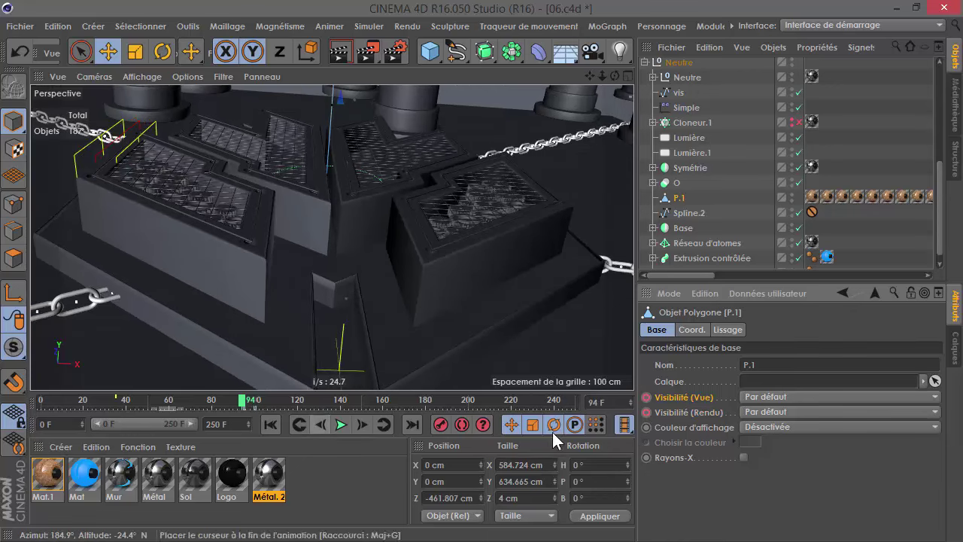
pyautogui.click(753, 398)
pyautogui.click(756, 429)
pyautogui.click(760, 414)
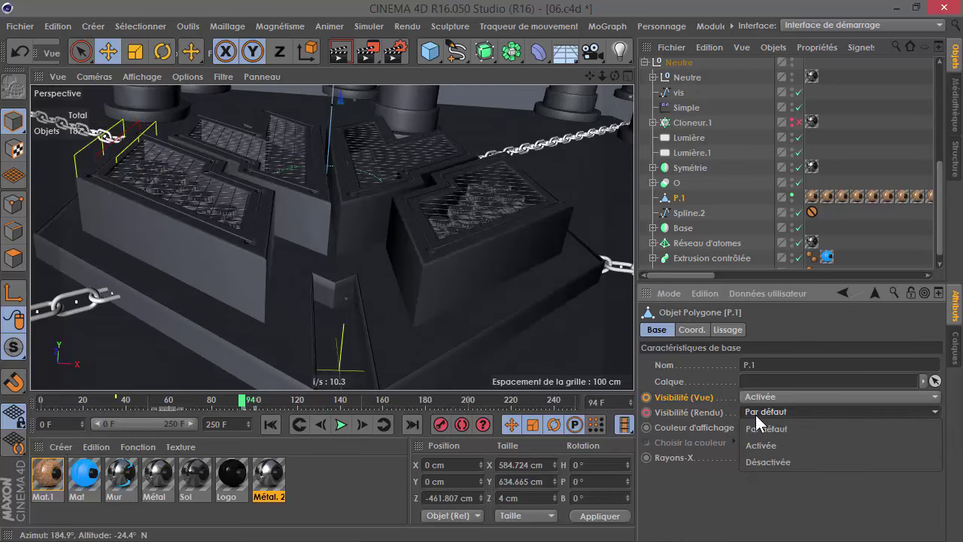
pyautogui.click(759, 461)
pyautogui.keyDown('ctrl'); pyautogui.click(646, 412); pyautogui.keyUp('ctrl')
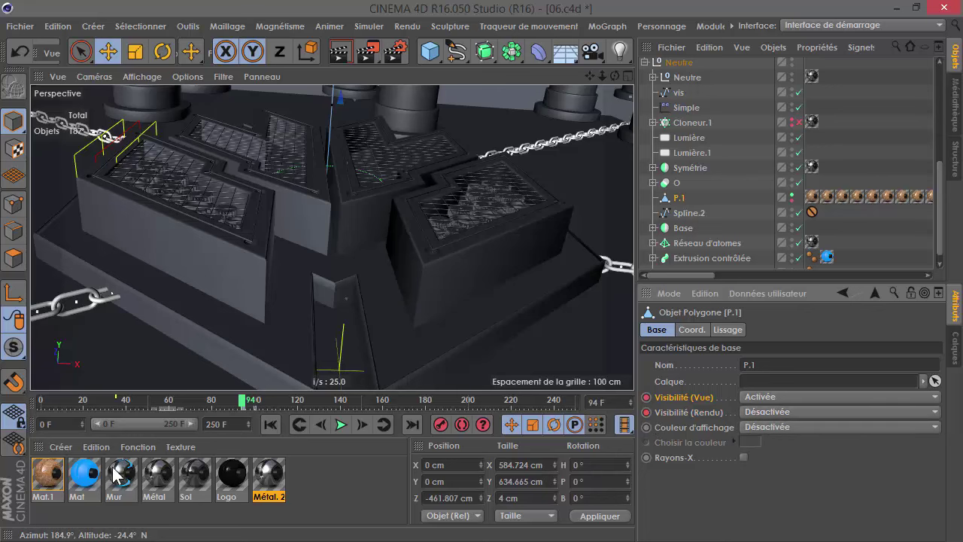
pyautogui.click(181, 401)
pyautogui.click(341, 425)
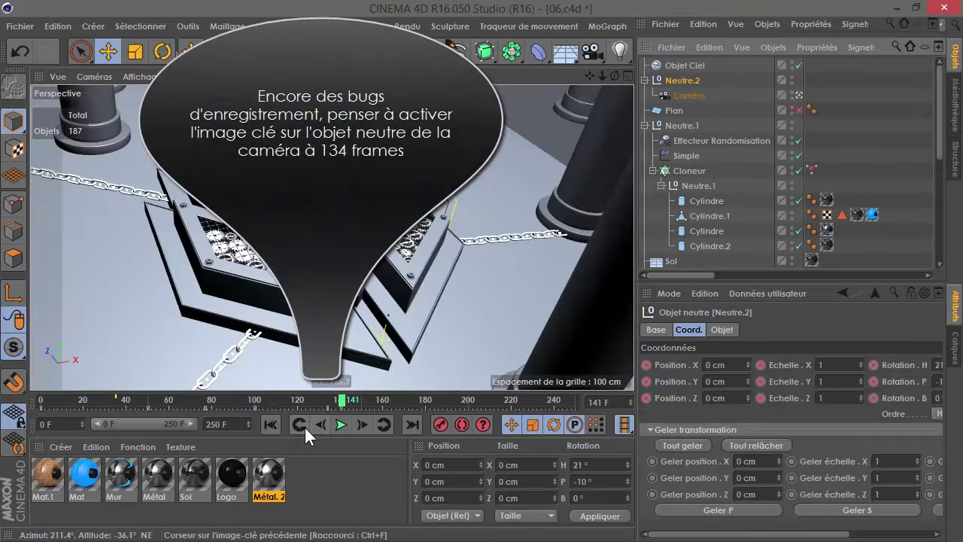
# Check the motion around frames 134–137, then go to frame 144.
pyautogui.click(330, 400)
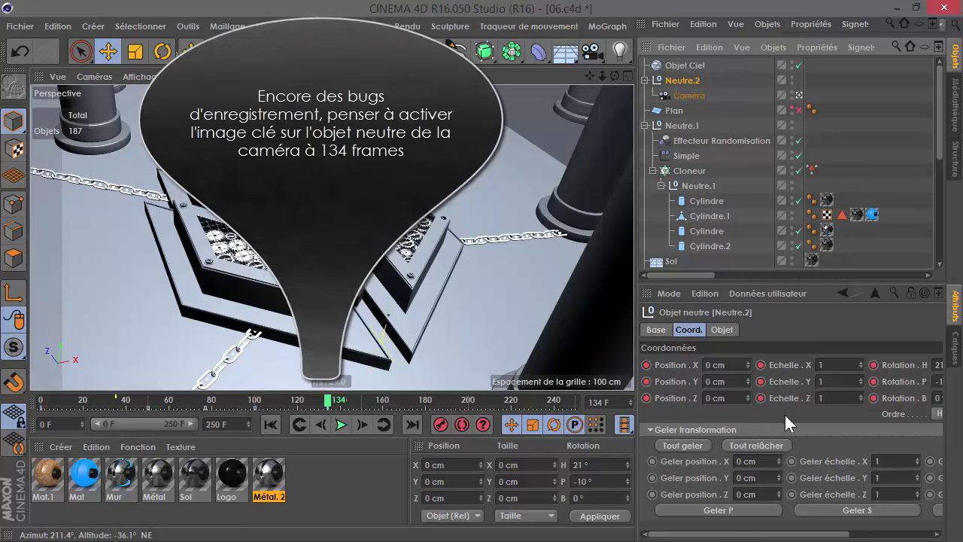
pyautogui.hscroll(2, 769, 417)
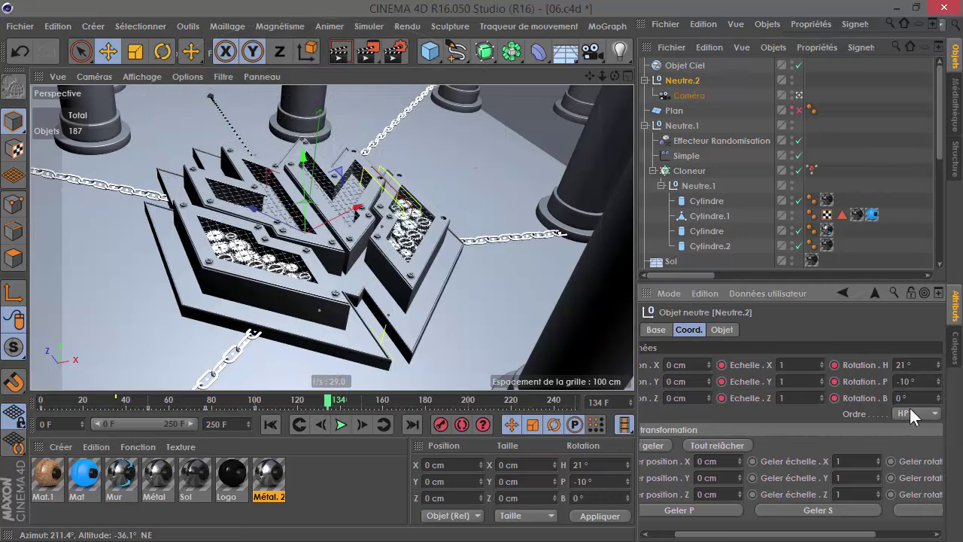
pyautogui.hscroll(2, 775, 419)
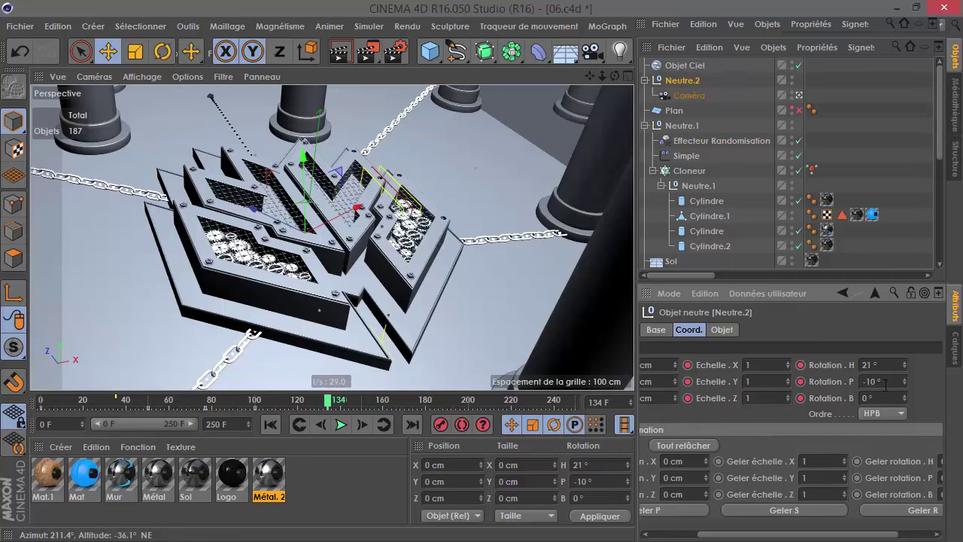
pyautogui.moveTo(338, 407); pyautogui.dragTo(339, 409)
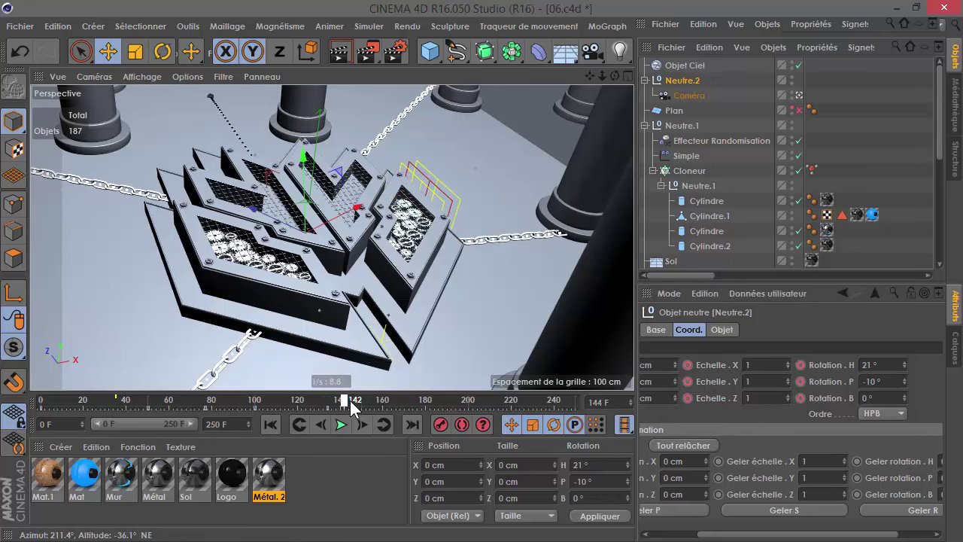
pyautogui.moveTo(338, 408); pyautogui.dragTo(328, 404)
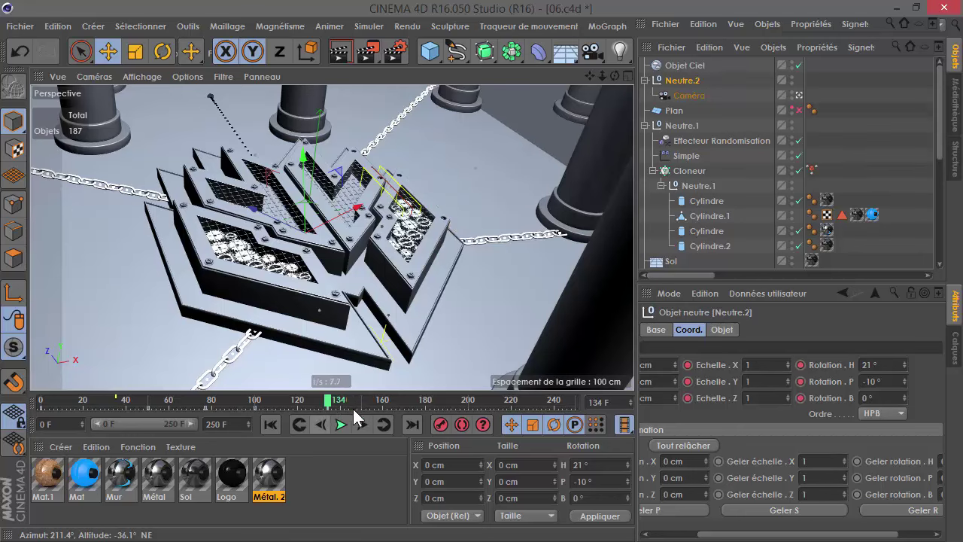
pyautogui.click(350, 407)
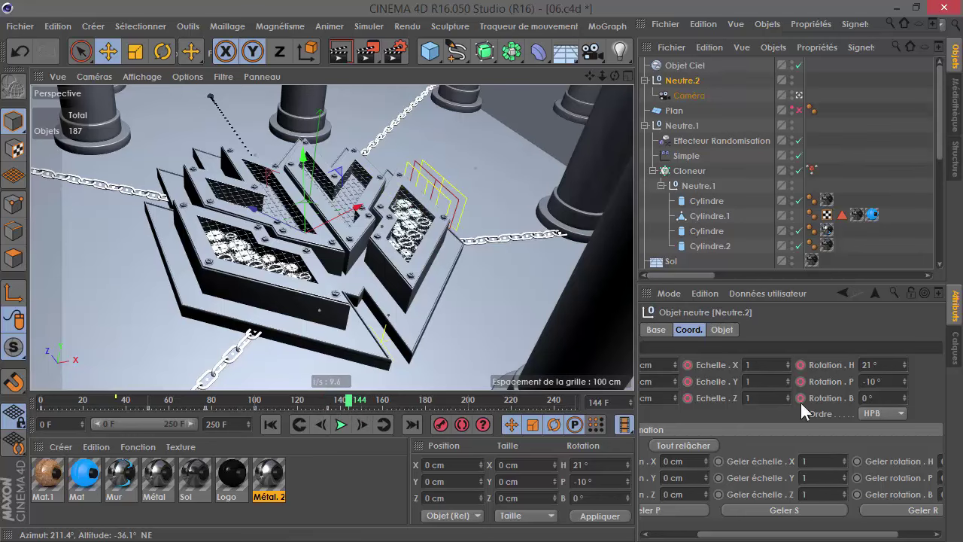
# Reset Neutre.2's heading and pitch to 0°, then tilt its pitch down to -90°.
pyautogui.rightClick(904, 365)
pyautogui.rightClick(906, 381)
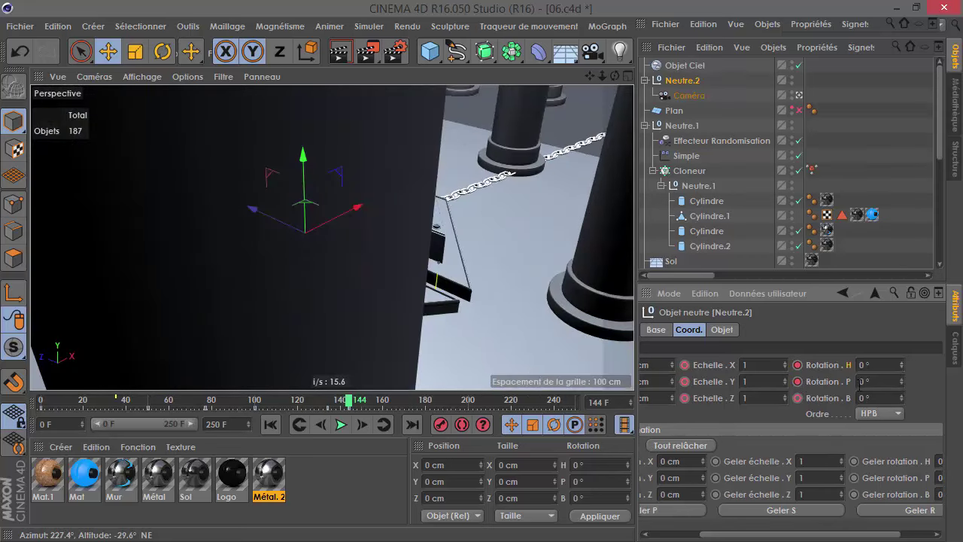
pyautogui.moveTo(902, 381); pyautogui.dragTo(902, 399)
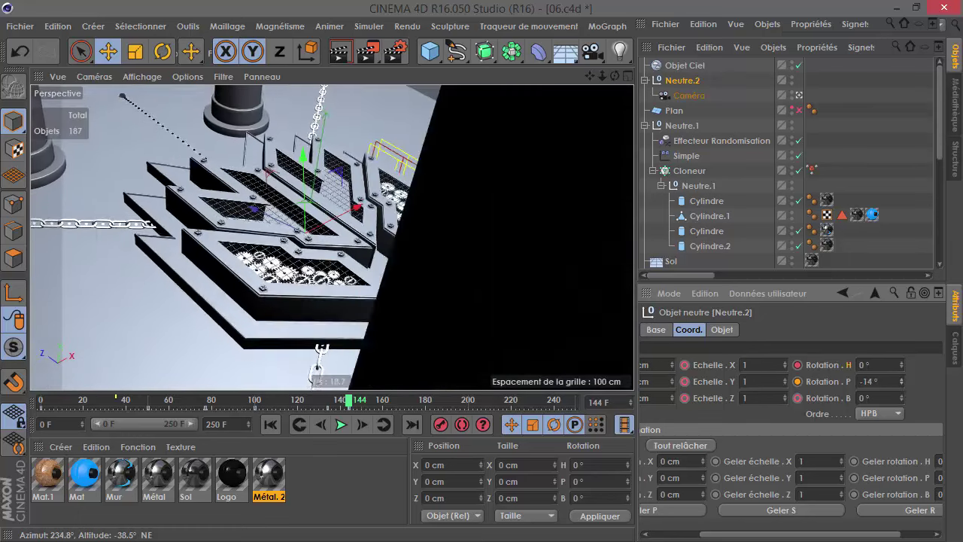
pyautogui.moveTo(318, 362)
pyautogui.mouseDown()
pyautogui.moveTo(290, 386)
pyautogui.moveTo(244, 384)
pyautogui.mouseUp()
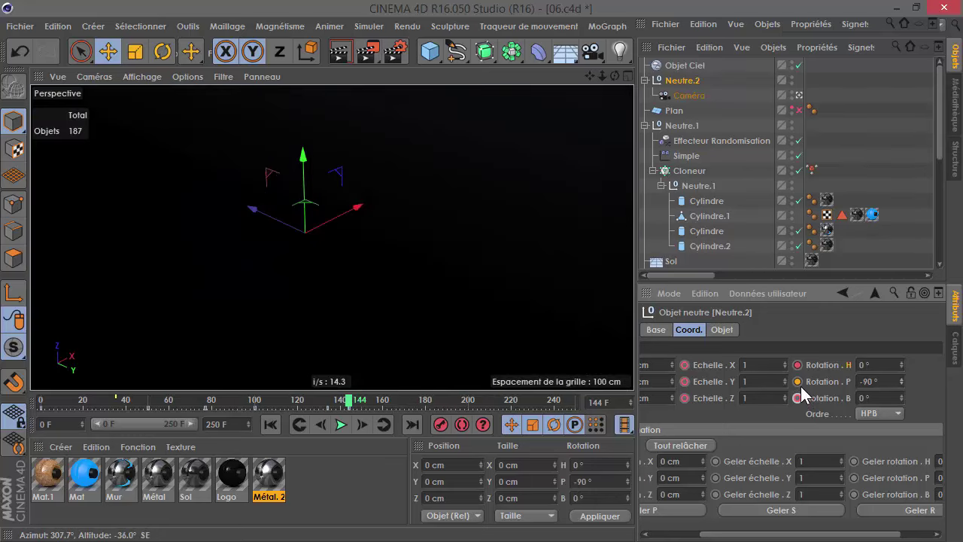
pyautogui.hscroll(-2, 715, 407)
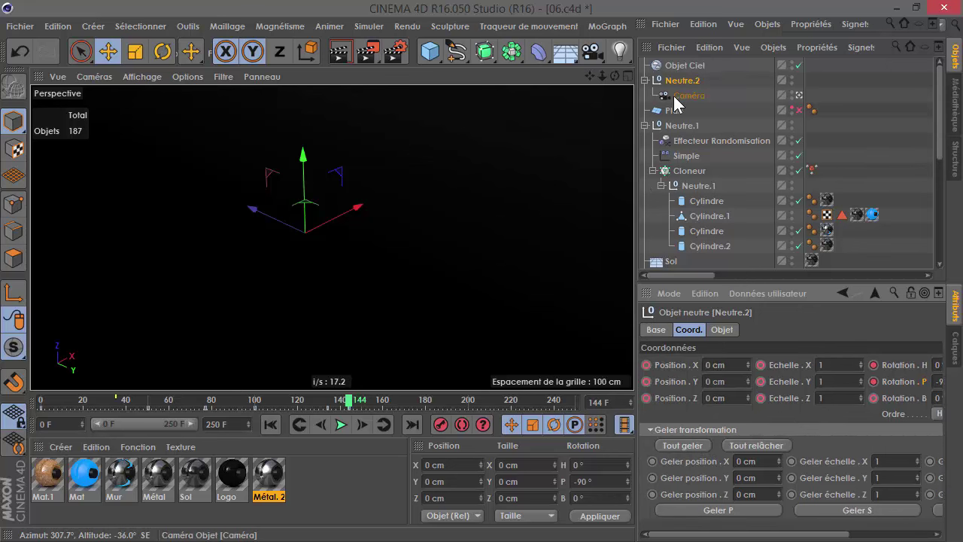
# Select the Caméra and play its move from frame 134 through to frame 144.
pyautogui.click(673, 96)
pyautogui.click(299, 423)
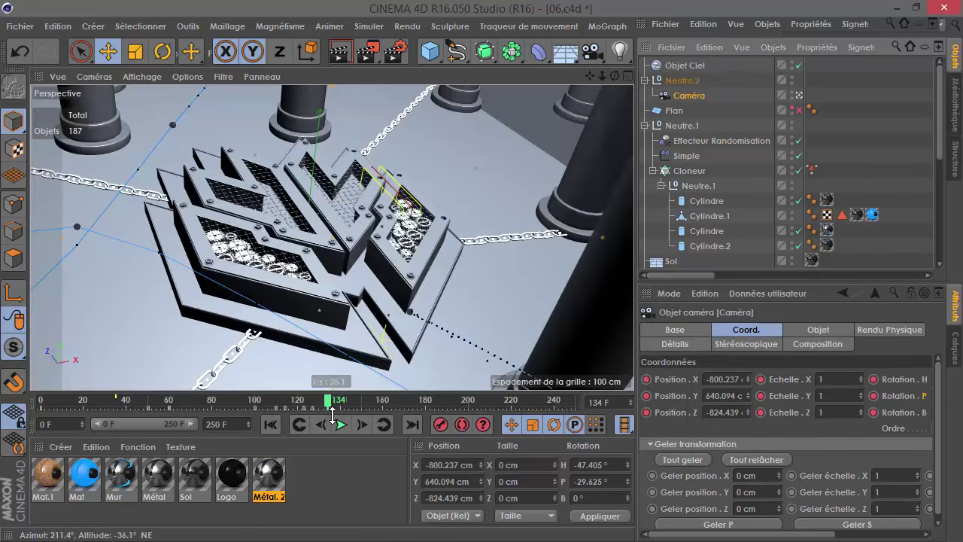
pyautogui.click(343, 421)
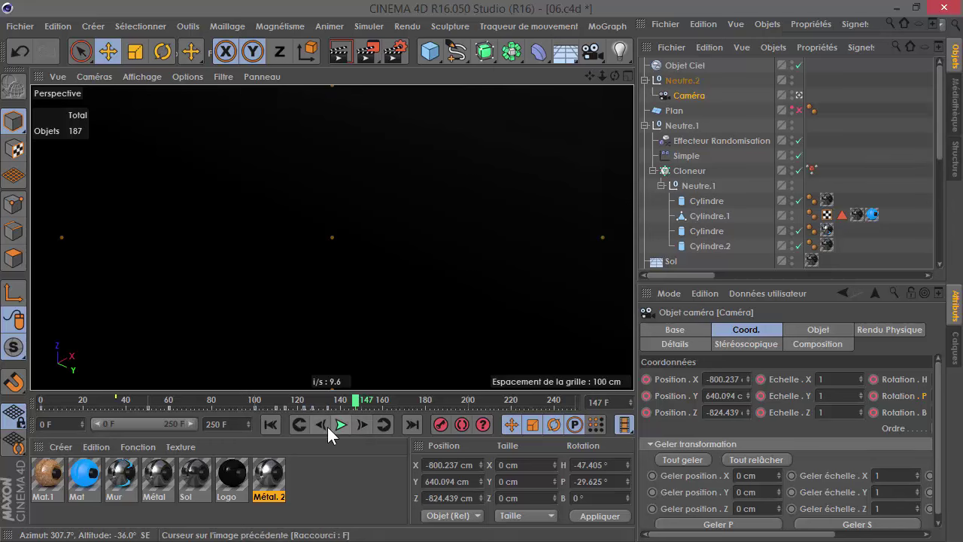
pyautogui.click(321, 426)
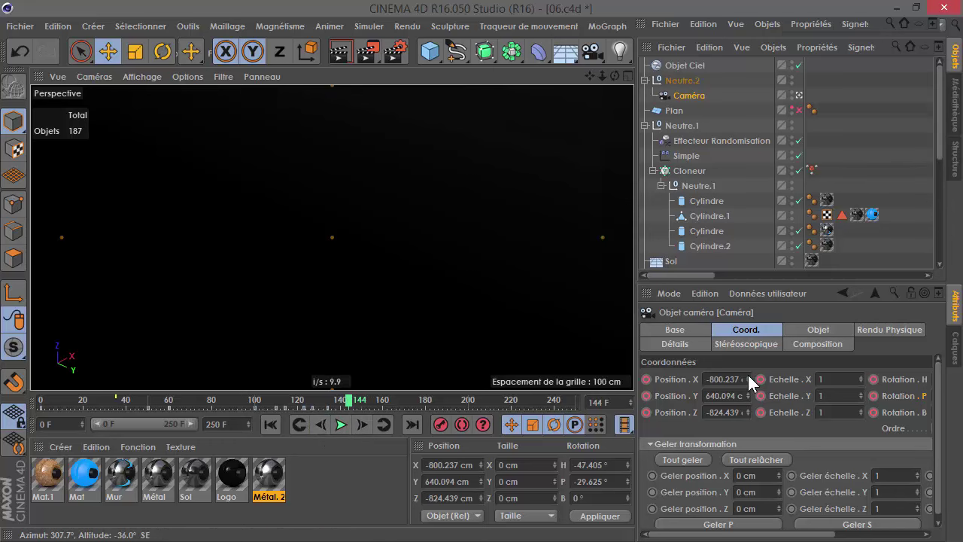
# Zero the camera's X/Y/Z position and heading, then dolly to Z -1856.768 cm over the emblem.
pyautogui.rightClick(748, 378)
pyautogui.rightClick(749, 396)
pyautogui.rightClick(749, 412)
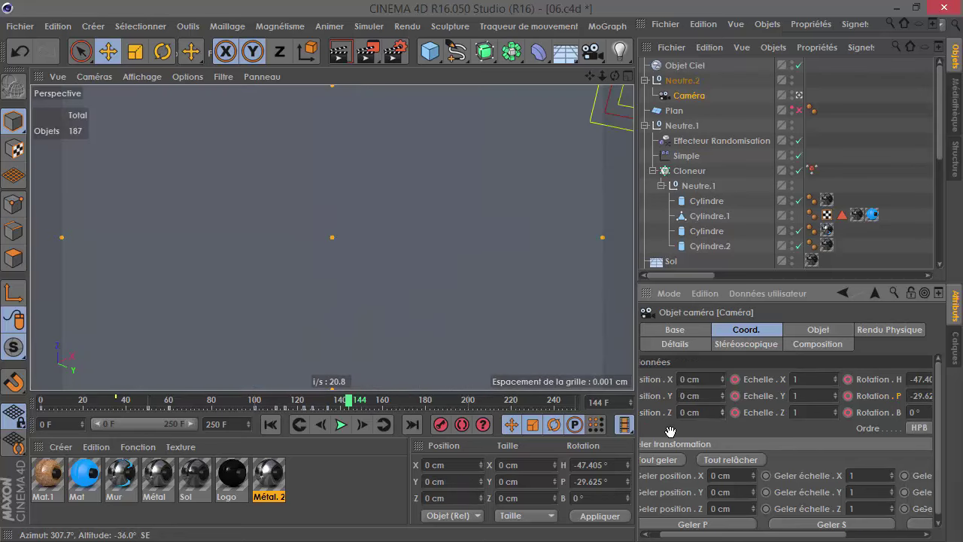
pyautogui.hscroll(2, 670, 431)
pyautogui.rightClick(861, 379)
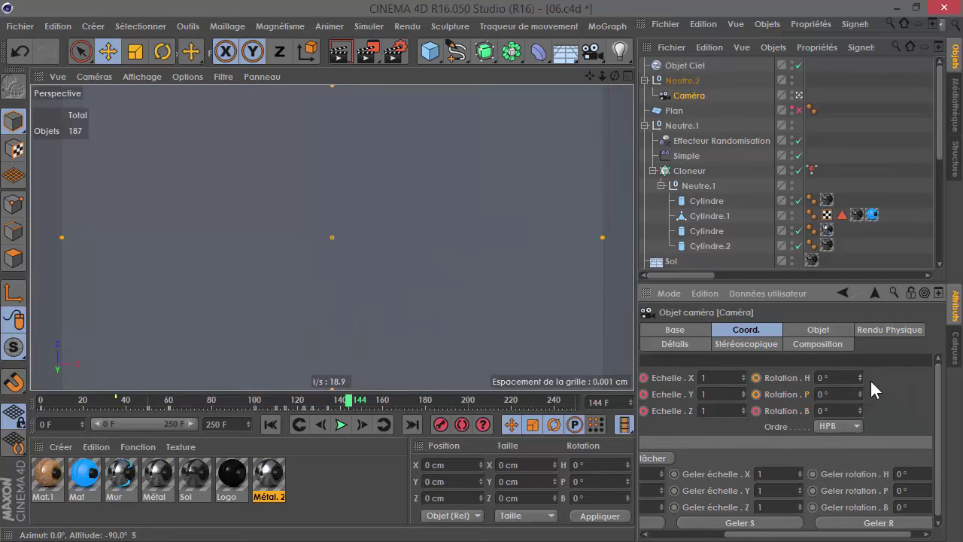
pyautogui.hscroll(-2, 870, 378)
pyautogui.moveTo(602, 76); pyautogui.dragTo(557, 76)
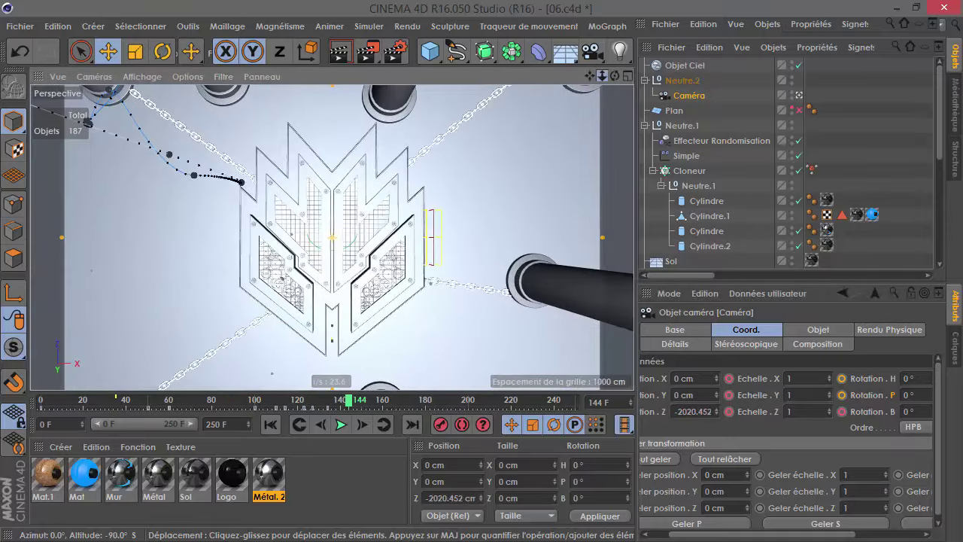
pyautogui.moveTo(557, 76); pyautogui.dragTo(602, 76)
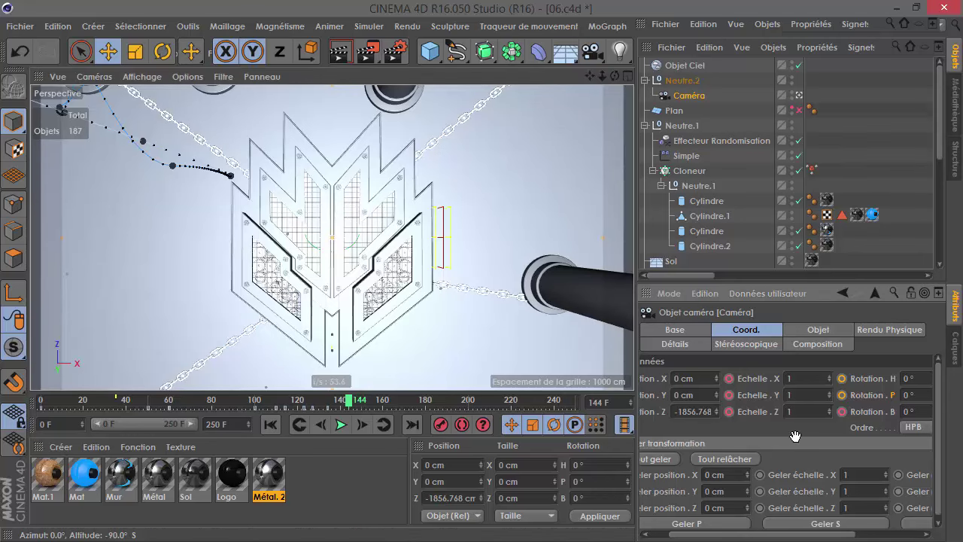
# Preview the camera move from frame 124, then return to frame 134.
pyautogui.hscroll(-2, 796, 426)
pyautogui.moveTo(349, 407); pyautogui.dragTo(305, 400)
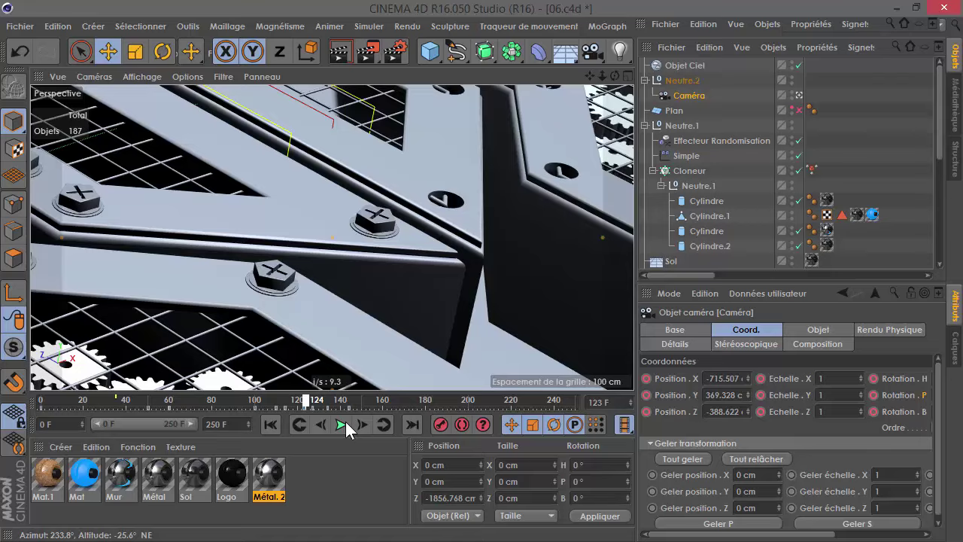
pyautogui.click(346, 424)
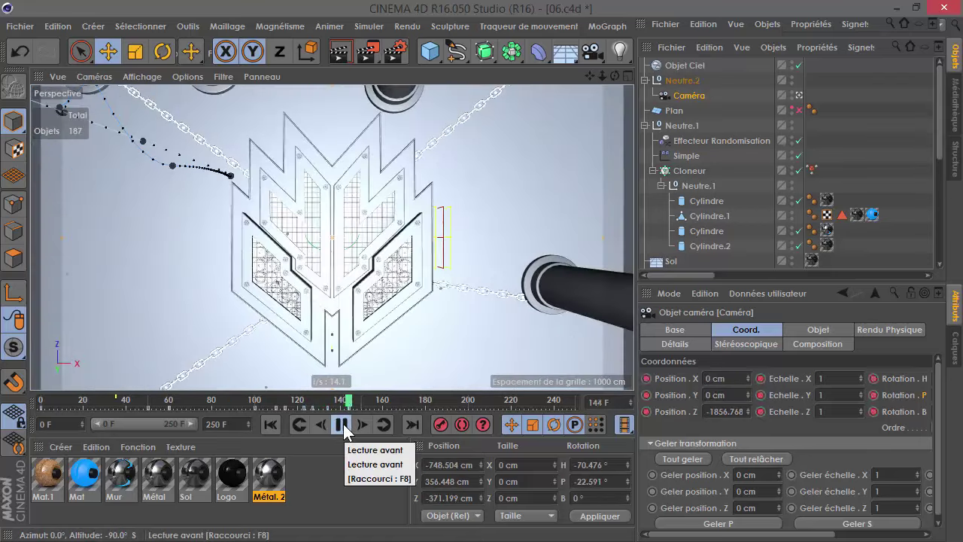
pyautogui.click(342, 424)
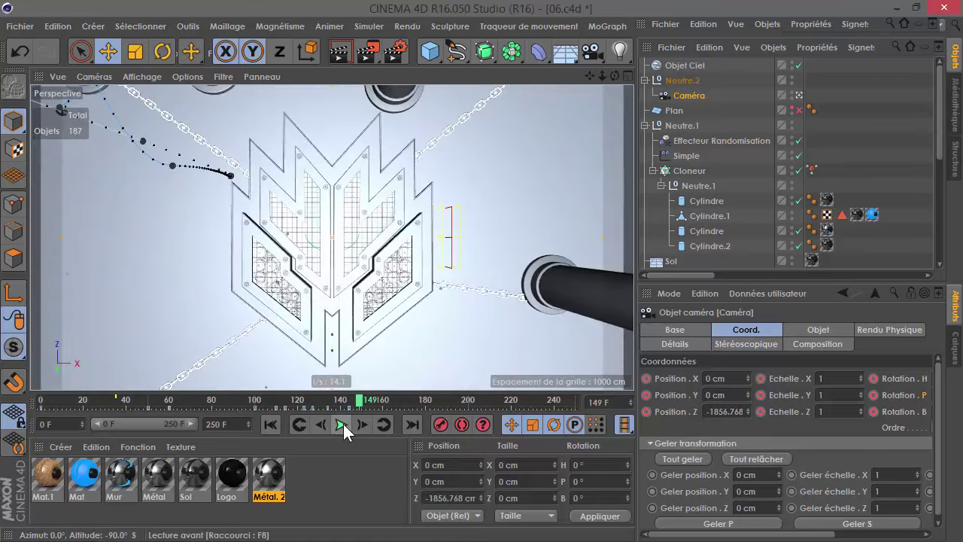
pyautogui.click(290, 428)
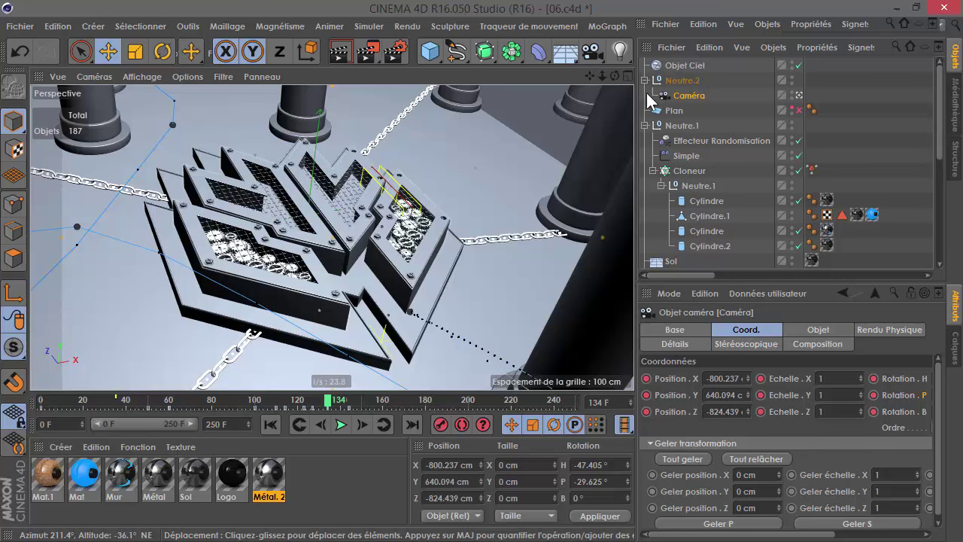
# At frame 144, ease Neutre.2's pitch from -90° to about -88°, then reselect the Caméra.
pyautogui.click(678, 80)
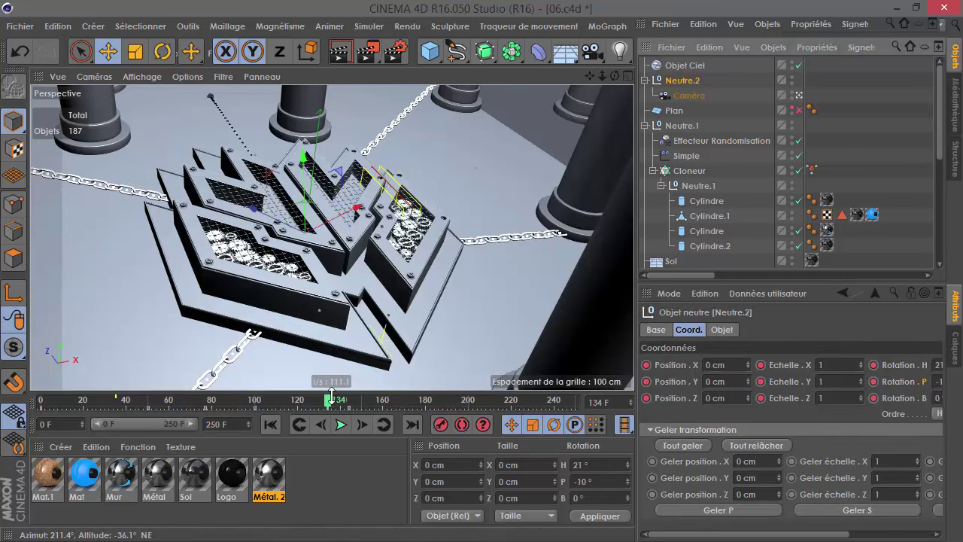
pyautogui.click(385, 424)
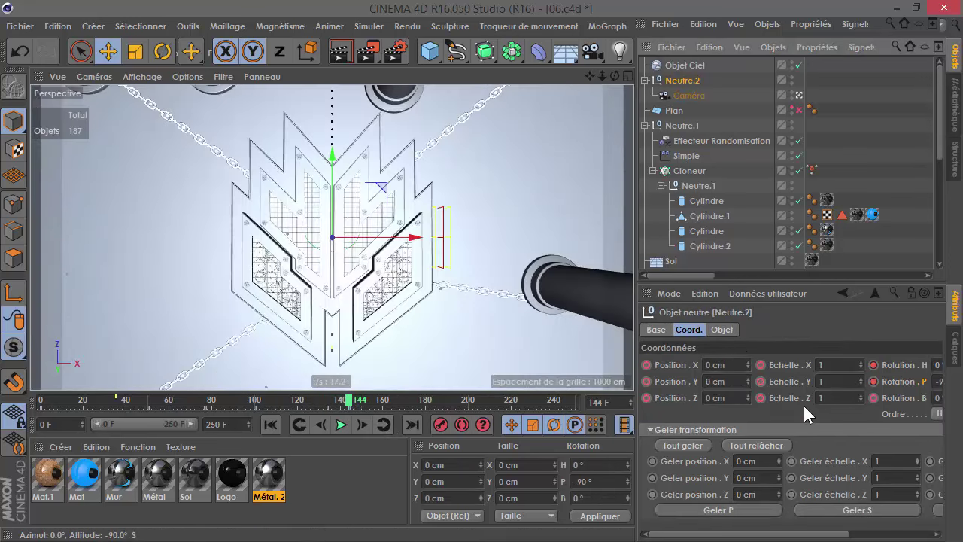
pyautogui.click(877, 365)
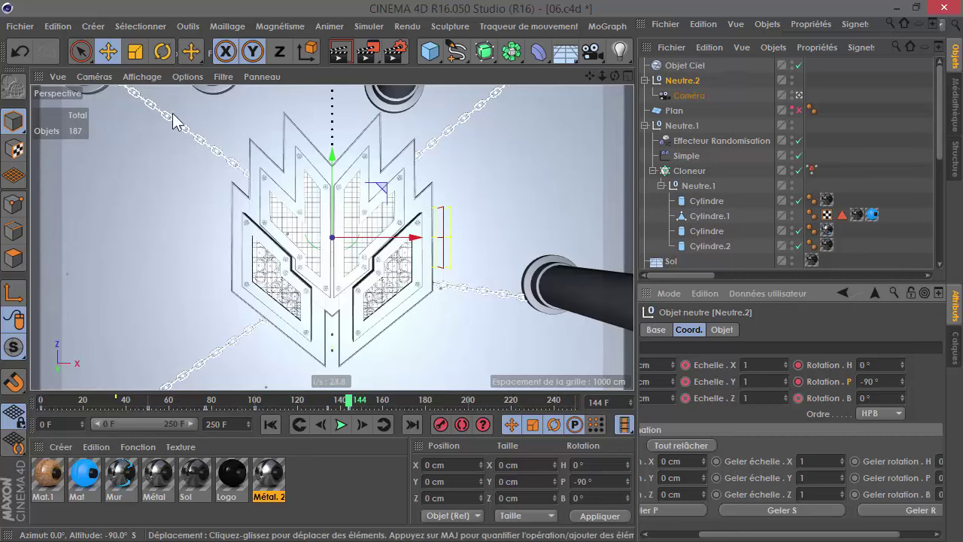
pyautogui.moveTo(904, 382)
pyautogui.mouseDown()
pyautogui.moveTo(903, 403)
pyautogui.moveTo(894, 383)
pyautogui.mouseUp()
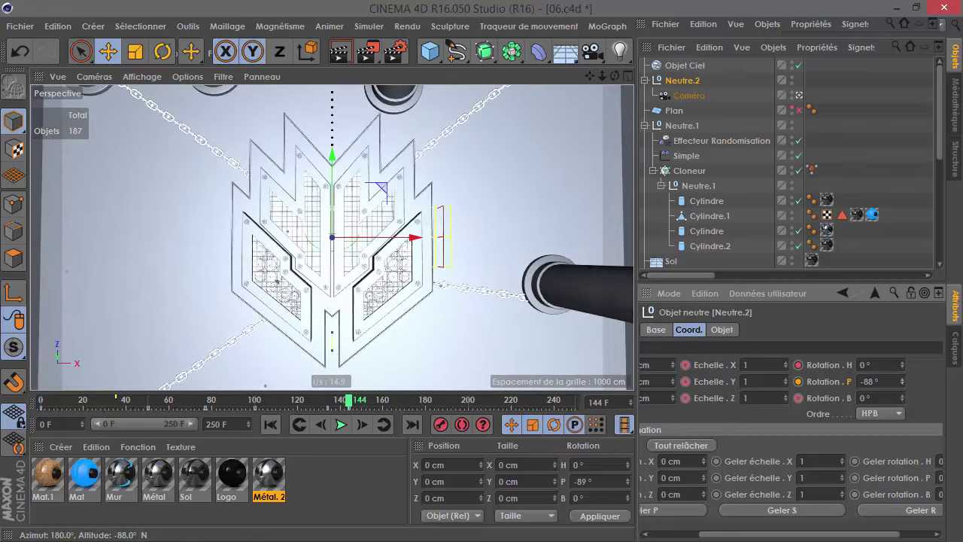
pyautogui.click(681, 97)
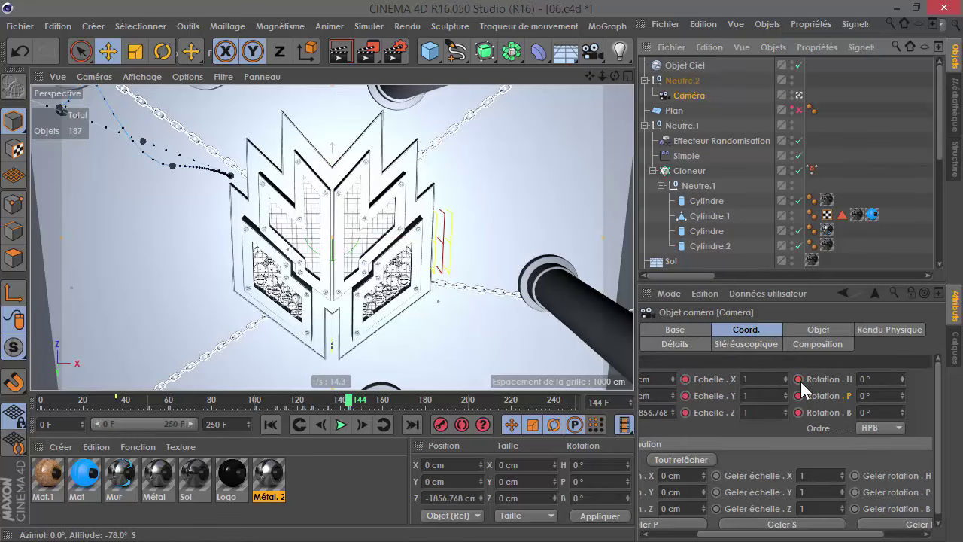
# Nudge the camera along Z and preview the animation from an earlier frame.
pyautogui.hscroll(-2, 931, 413)
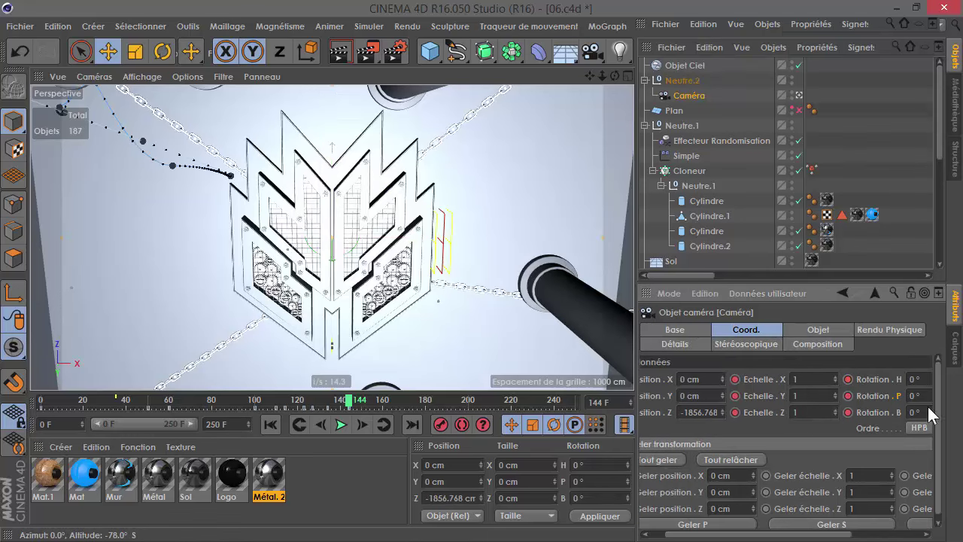
pyautogui.moveTo(722, 412)
pyautogui.mouseDown()
pyautogui.moveTo(722, 377)
pyautogui.moveTo(723, 422)
pyautogui.mouseUp()
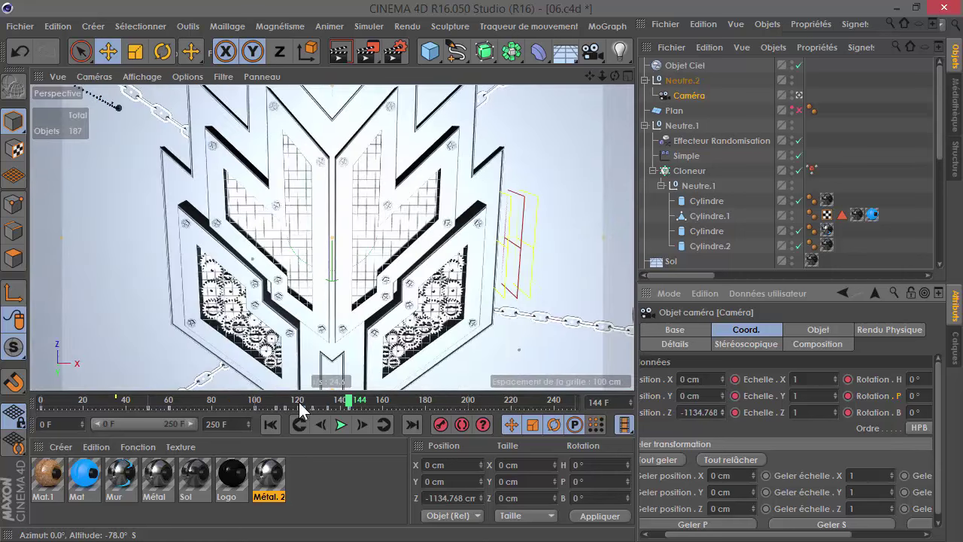
pyautogui.click(300, 404)
pyautogui.click(341, 423)
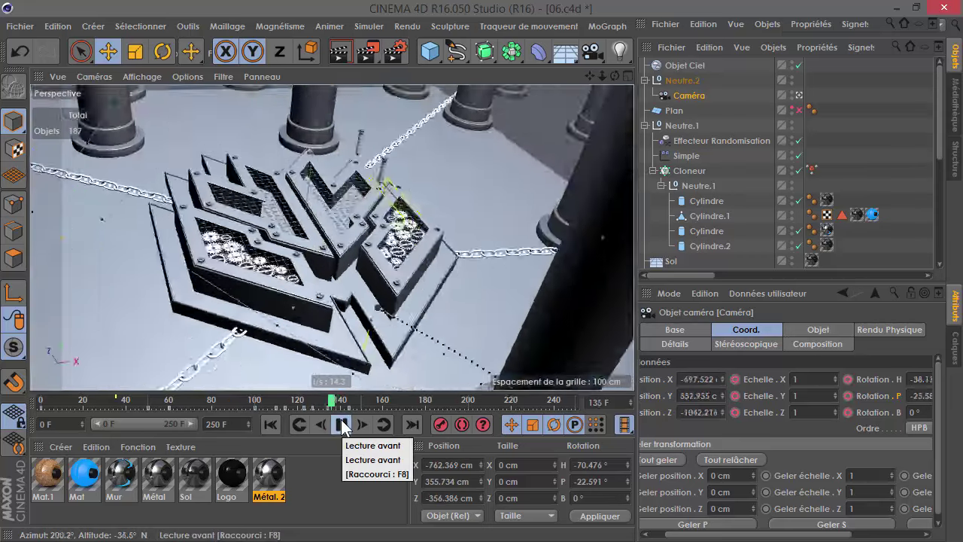
pyautogui.click(341, 424)
# Replay from frame 119, then dolly the camera back to Z about -2085 cm.
pyautogui.moveTo(355, 401)
pyautogui.mouseDown()
pyautogui.moveTo(341, 404)
pyautogui.moveTo(358, 395)
pyautogui.mouseUp()
pyautogui.click(349, 428)
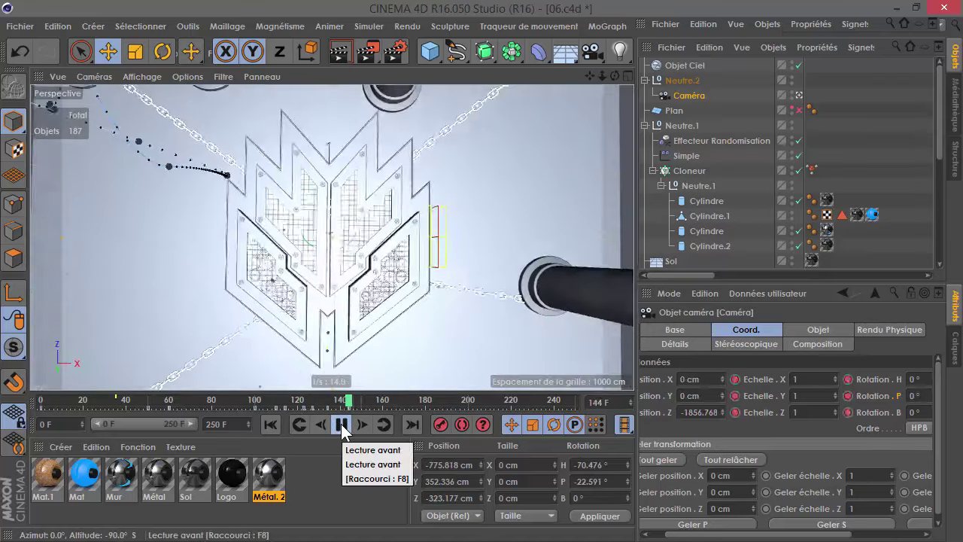
pyautogui.click(341, 425)
pyautogui.moveTo(349, 400)
pyautogui.mouseDown()
pyautogui.moveTo(324, 404)
pyautogui.moveTo(358, 410)
pyautogui.mouseUp()
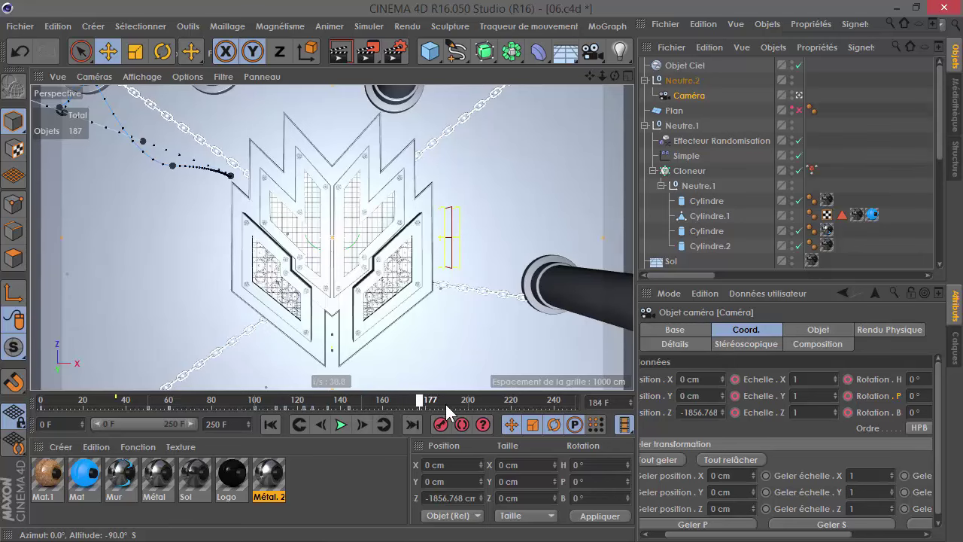
pyautogui.moveTo(603, 75); pyautogui.dragTo(625, 75)
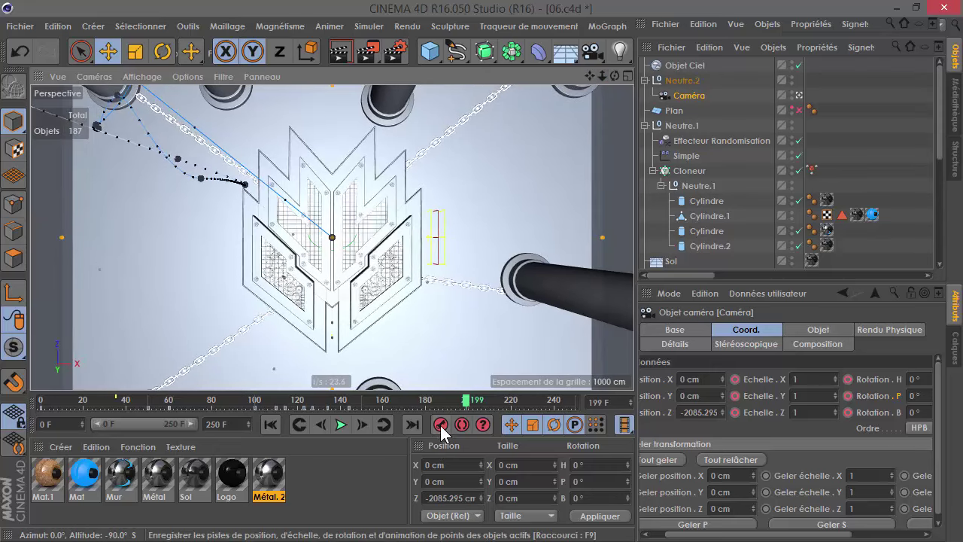
# Play frames 151–198, scrub back to 148, and switch the viewport to the editor camera.
pyautogui.click(364, 401)
pyautogui.click(341, 424)
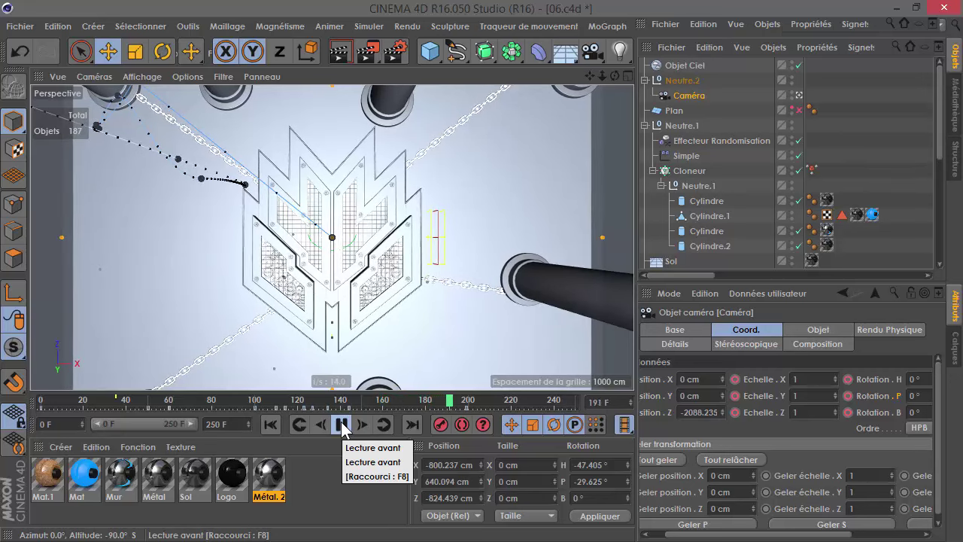
pyautogui.click(341, 424)
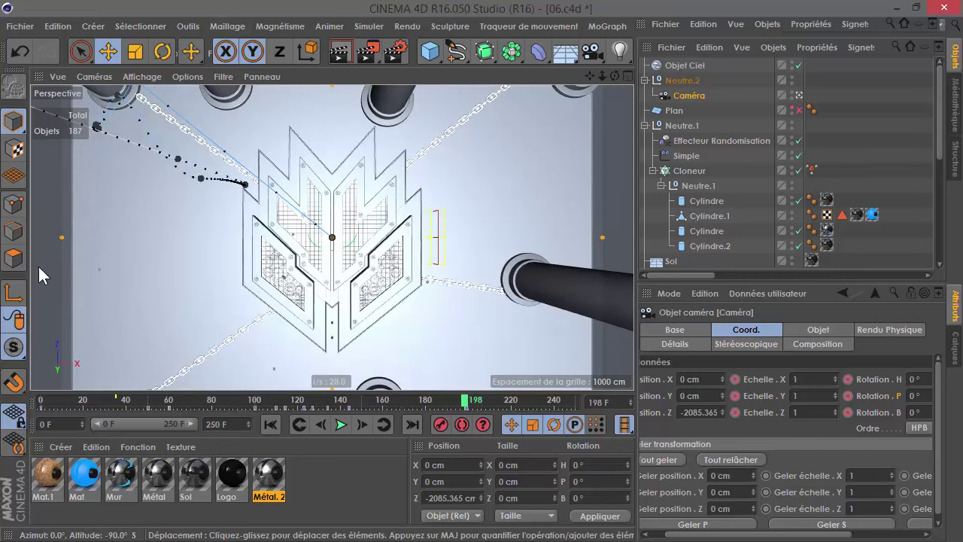
pyautogui.moveTo(373, 401)
pyautogui.mouseDown()
pyautogui.moveTo(95, 407)
pyautogui.moveTo(172, 406)
pyautogui.mouseUp()
pyautogui.click(799, 95)
# Select the Cloneur's MoGraph Selection tag and paint a pillar clone with the Pinceau brush (Rayon 10).
pyautogui.keyDown('alt'); pyautogui.moveTo(566, 191); pyautogui.dragTo(455, 211); pyautogui.keyUp('alt')
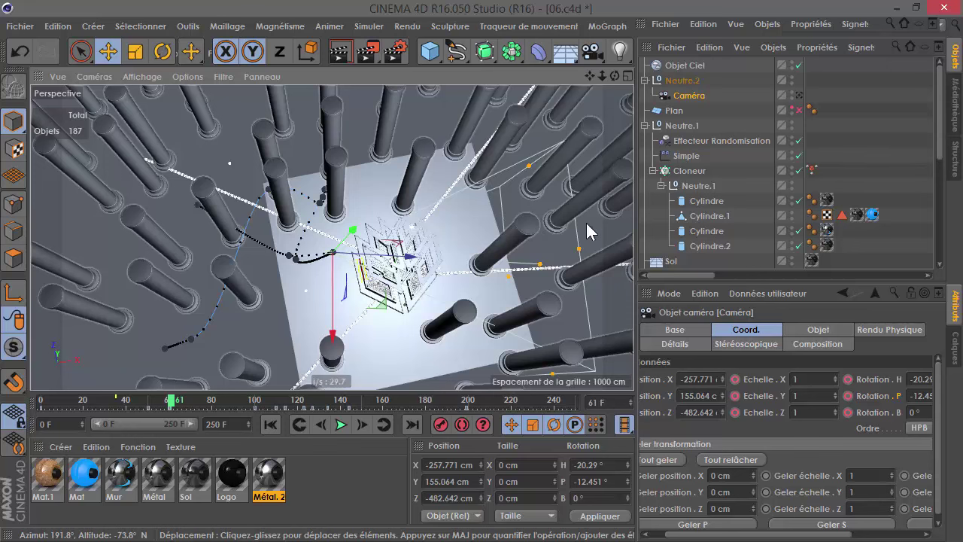
pyautogui.click(728, 171)
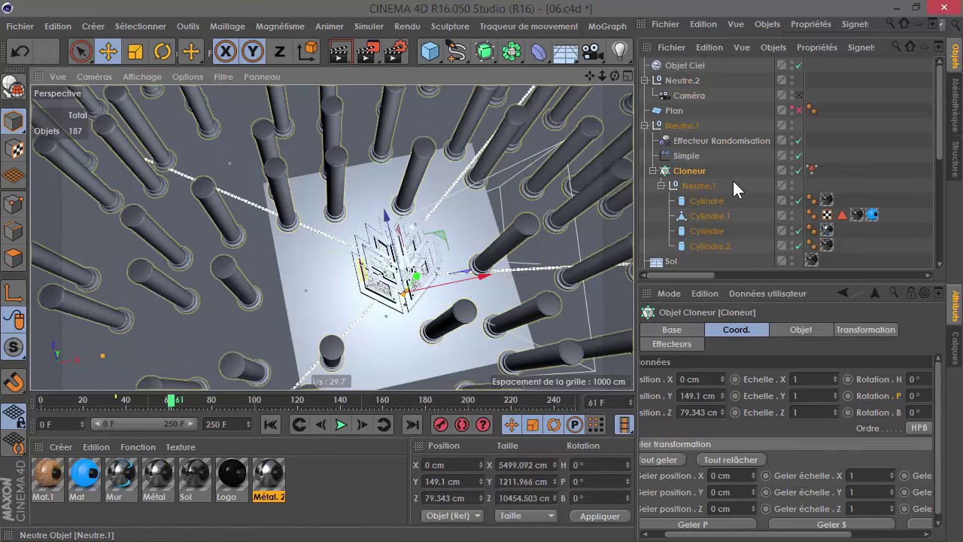
pyautogui.click(811, 170)
pyautogui.moveTo(193, 51)
pyautogui.mouseDown()
pyautogui.moveTo(236, 152)
pyautogui.moveTo(265, 103)
pyautogui.mouseUp()
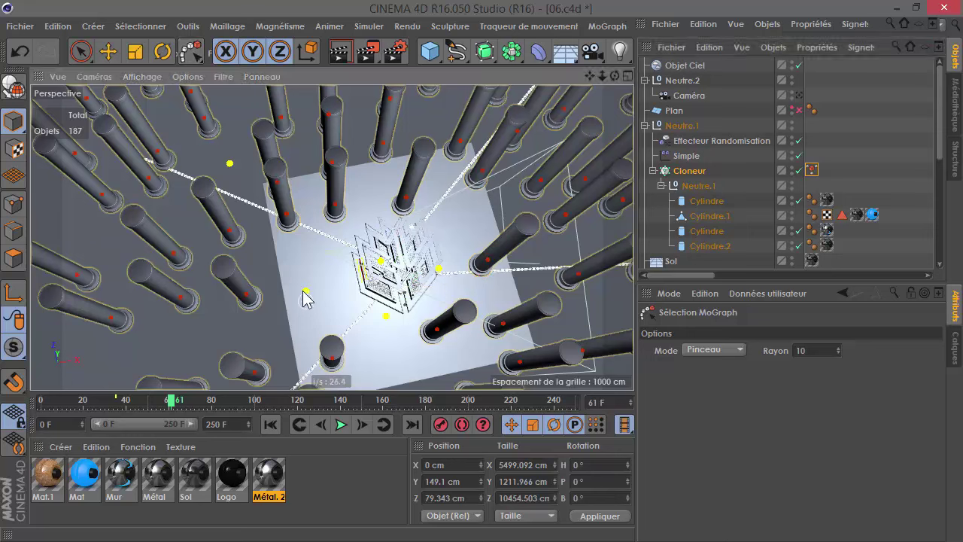
pyautogui.keyDown('ctrl'); pyautogui.moveTo(305, 297); pyautogui.dragTo(335, 322); pyautogui.keyUp('ctrl')
# Play from the start, stop at frame 16, and scrub to frame 40 while orbiting the pillars.
pyautogui.moveTo(431, 328)
pyautogui.keyDown('alt'); pyautogui.mouseDown()
pyautogui.moveTo(402, 347)
pyautogui.moveTo(381, 347)
pyautogui.moveTo(420, 309)
pyautogui.moveTo(402, 331)
pyautogui.mouseUp(); pyautogui.keyUp('alt')
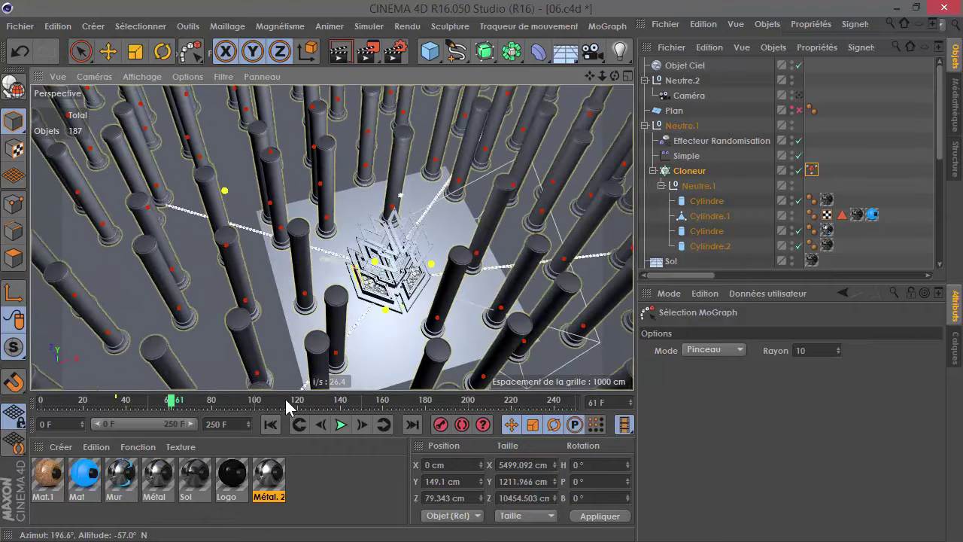
pyautogui.click(272, 425)
pyautogui.click(339, 426)
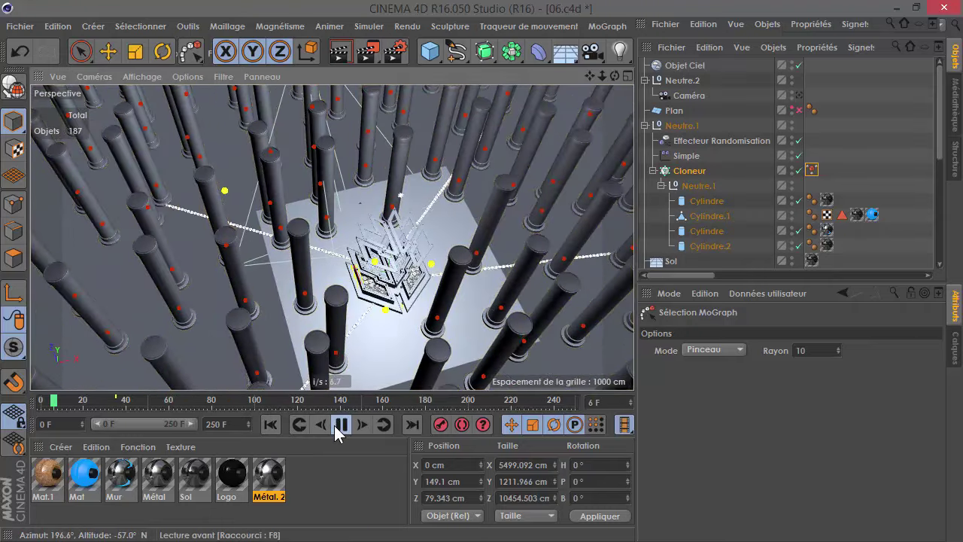
pyautogui.click(338, 426)
pyautogui.keyDown('alt'); pyautogui.moveTo(343, 237); pyautogui.dragTo(181, 421); pyautogui.keyUp('alt')
pyautogui.moveTo(85, 401); pyautogui.dragTo(129, 401)
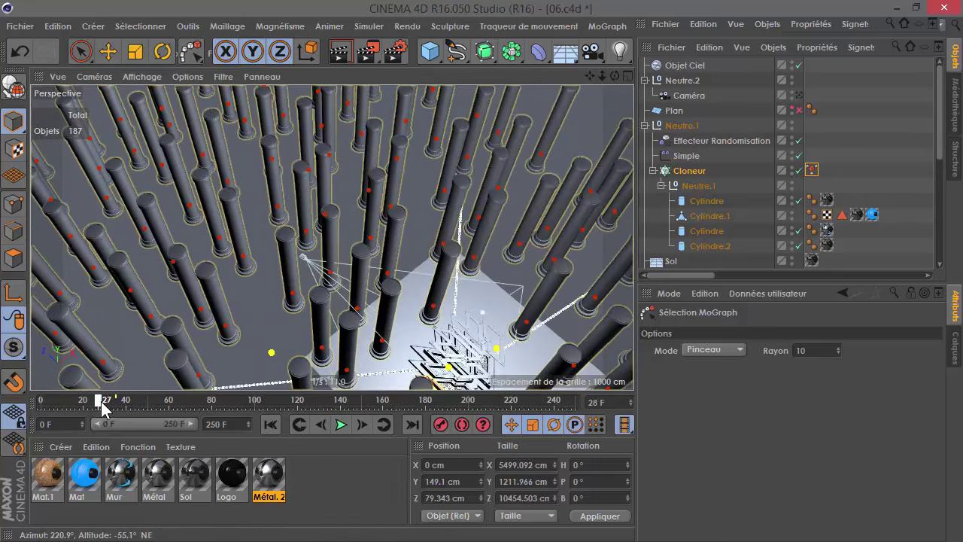
pyautogui.moveTo(300, 315)
pyautogui.keyDown('alt'); pyautogui.mouseDown()
pyautogui.moveTo(216, 317)
pyautogui.moveTo(326, 335)
pyautogui.mouseUp(); pyautogui.keyUp('alt')
pyautogui.moveTo(294, 370)
pyautogui.keyDown('alt'); pyautogui.mouseDown()
pyautogui.moveTo(299, 342)
pyautogui.moveTo(178, 380)
pyautogui.mouseUp(); pyautogui.keyUp('alt')
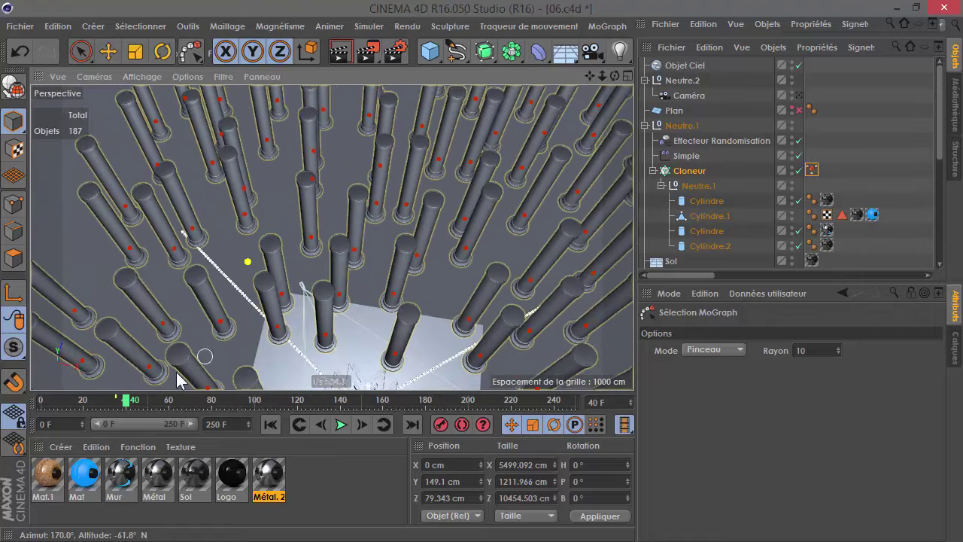
# At frame 77 from overhead, brush another pillar clone into the selection, then scrub the early frames.
pyautogui.moveTo(128, 407); pyautogui.dragTo(136, 405)
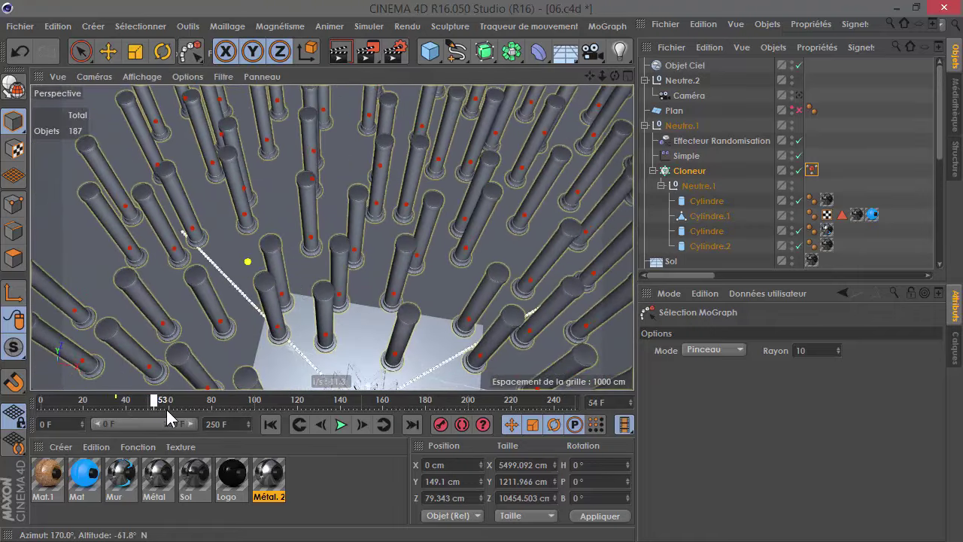
pyautogui.keyDown('alt'); pyautogui.moveTo(327, 340); pyautogui.dragTo(240, 286, button='middle'); pyautogui.keyUp('alt')
pyautogui.moveTo(165, 406); pyautogui.dragTo(207, 400)
pyautogui.moveTo(313, 335)
pyautogui.keyDown('alt'); pyautogui.mouseDown()
pyautogui.moveTo(292, 284)
pyautogui.moveTo(326, 244)
pyautogui.moveTo(265, 216)
pyautogui.mouseUp(); pyautogui.keyUp('alt')
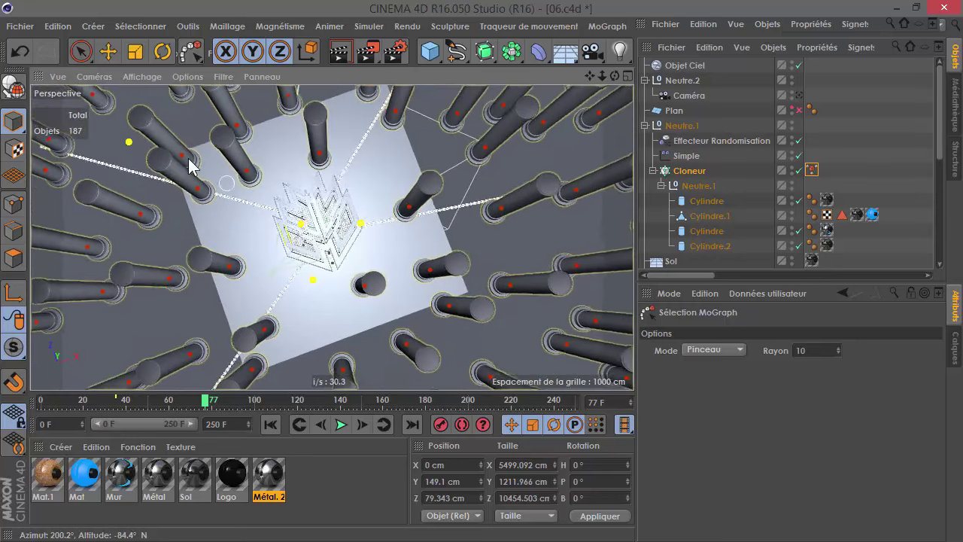
pyautogui.click(271, 202)
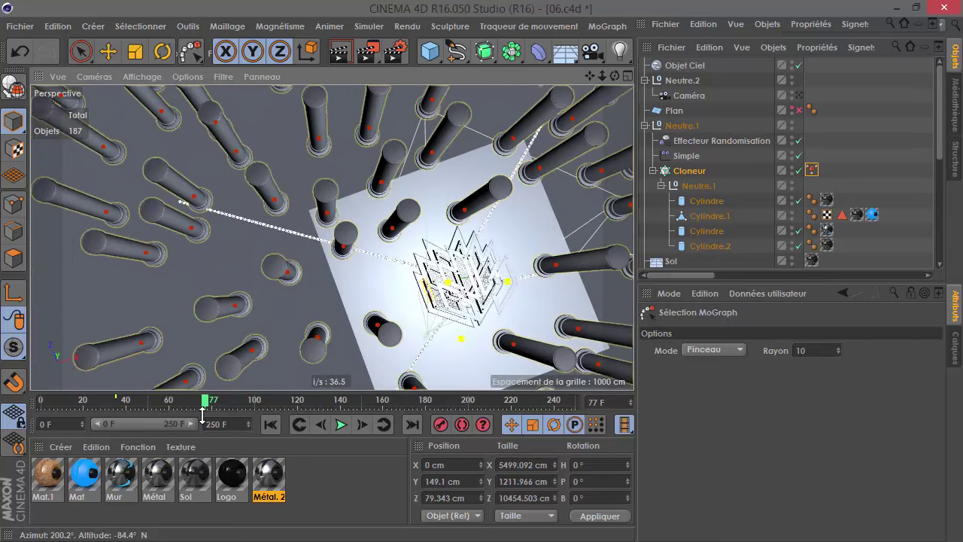
pyautogui.moveTo(202, 410)
pyautogui.mouseDown()
pyautogui.moveTo(42, 403)
pyautogui.moveTo(174, 414)
pyautogui.mouseUp()
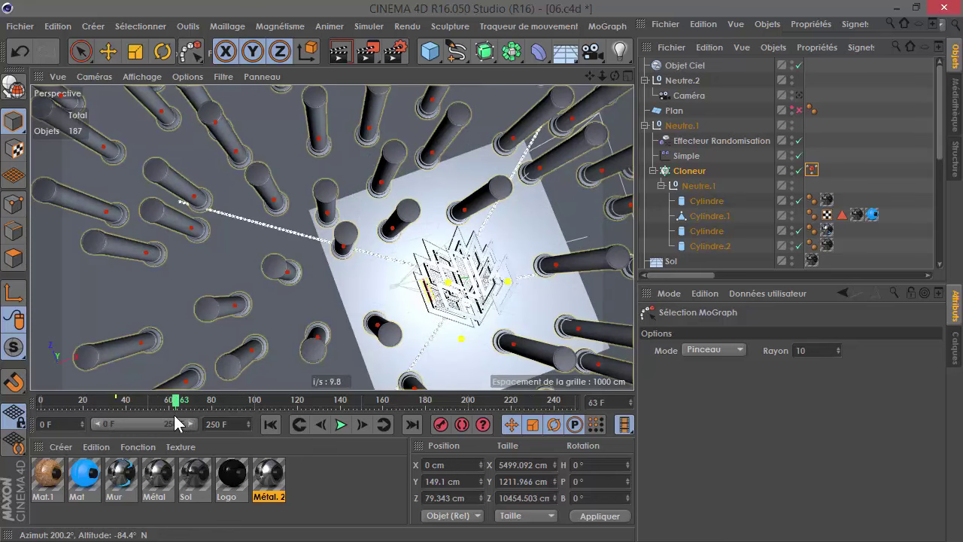
pyautogui.moveTo(167, 408)
pyautogui.mouseDown()
pyautogui.moveTo(110, 406)
pyautogui.moveTo(146, 418)
pyautogui.mouseUp()
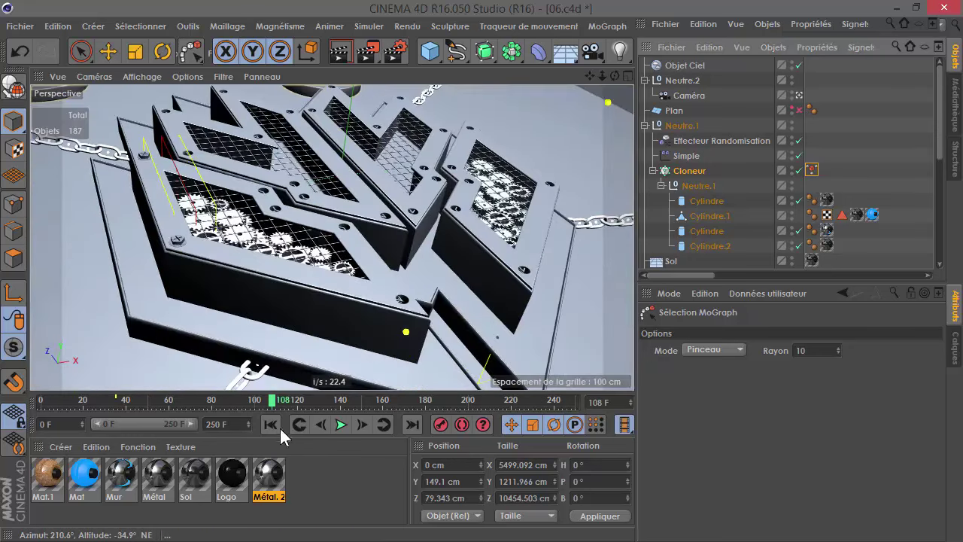
# Play the fly-over from frame 0, pause at 154, resume to the end, and select Caméra.
pyautogui.click(272, 426)
pyautogui.click(341, 425)
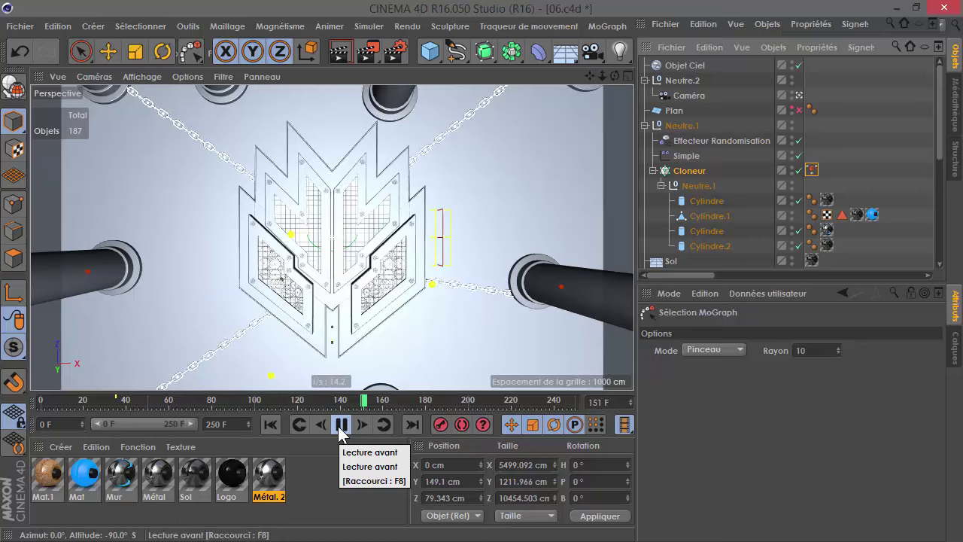
pyautogui.click(340, 425)
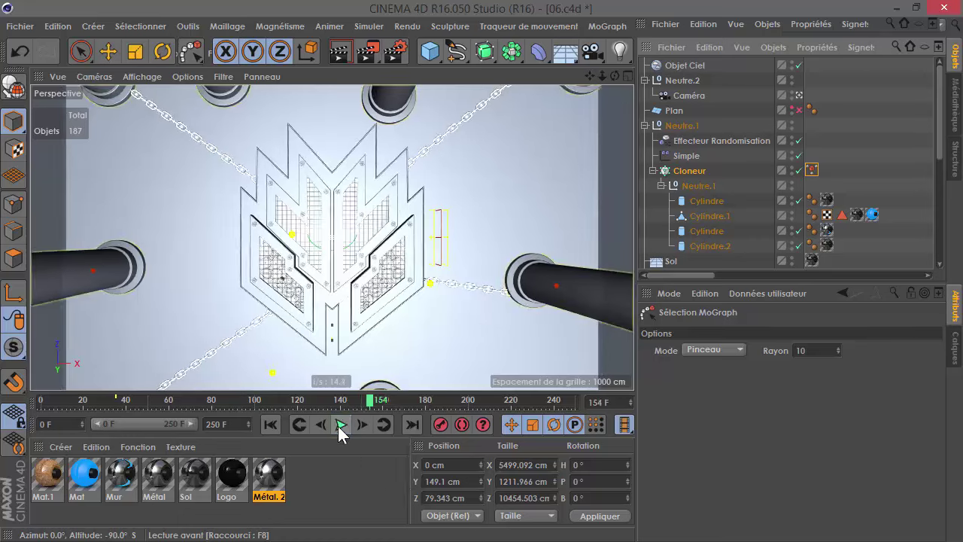
pyautogui.click(340, 425)
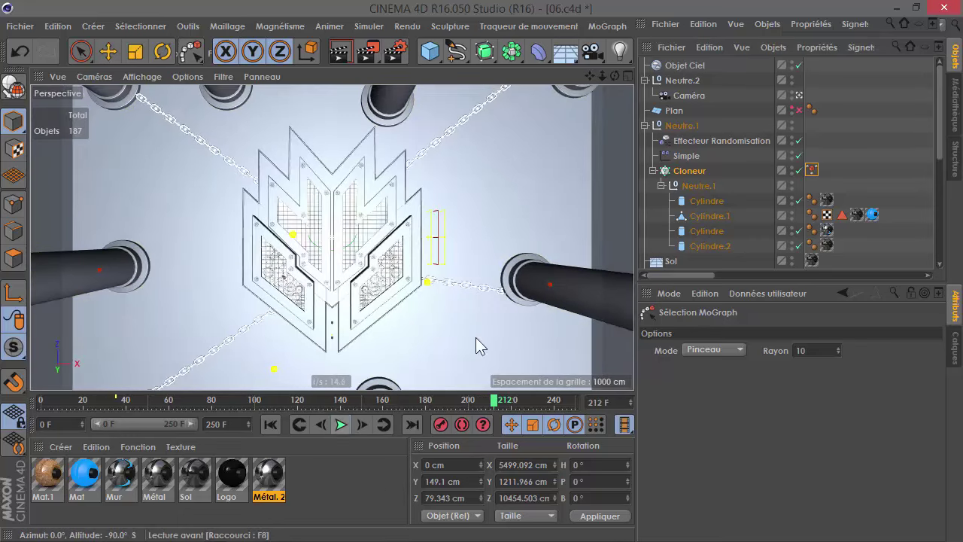
pyautogui.click(682, 97)
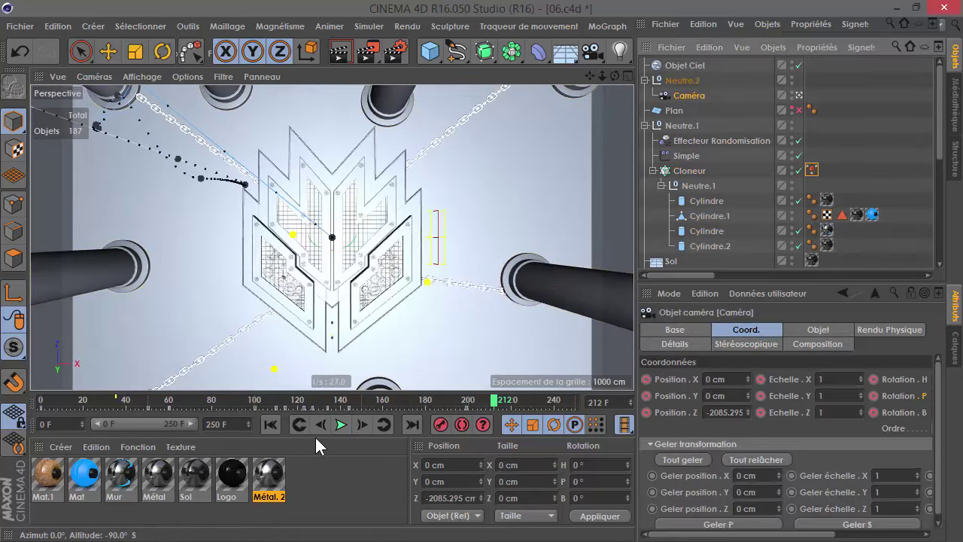
# Shift the camera's frame-199 keys later to frame 219.
pyautogui.click(468, 407)
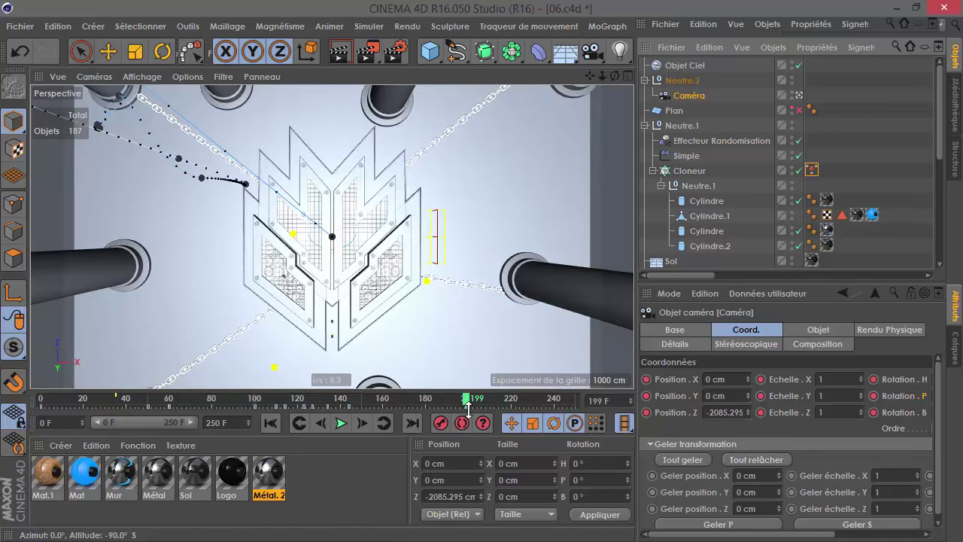
pyautogui.click(468, 406)
pyautogui.moveTo(493, 418); pyautogui.dragTo(554, 422)
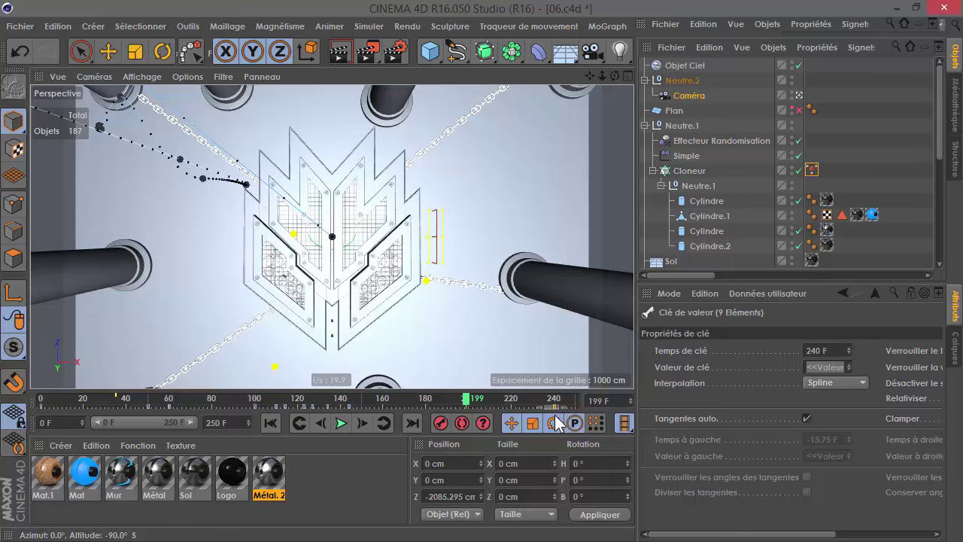
# At frame 240, pull the camera back to Z -2567.581 cm, record a key, and preview.
pyautogui.click(384, 423)
pyautogui.moveTo(602, 76)
pyautogui.mouseDown()
pyautogui.moveTo(587, 83)
pyautogui.moveTo(598, 79)
pyautogui.mouseUp()
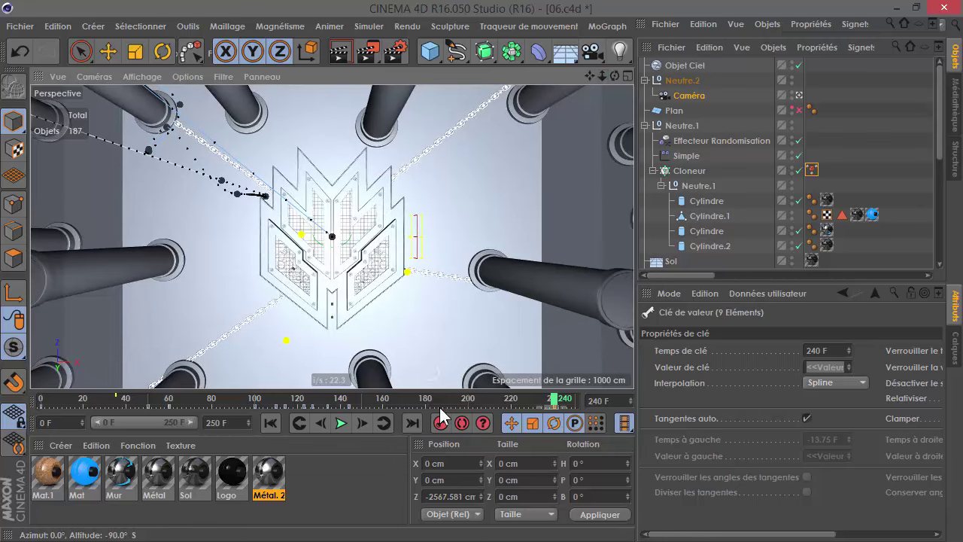
pyautogui.click(442, 420)
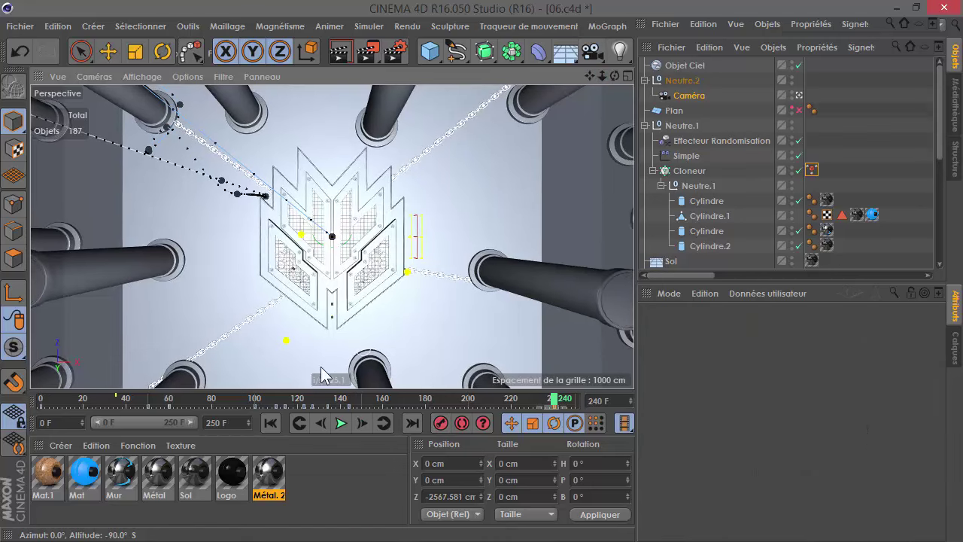
pyautogui.click(305, 397)
pyautogui.click(340, 423)
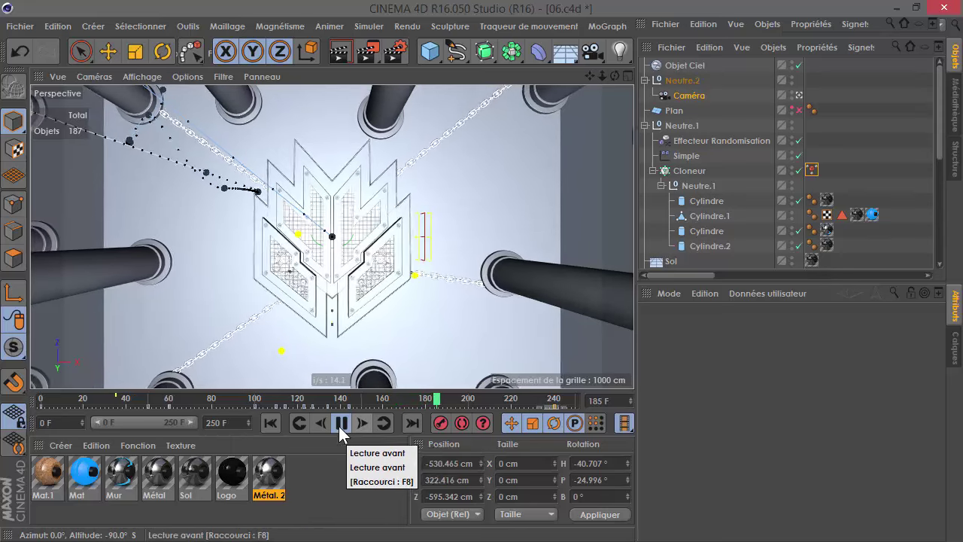
# Stop at frame 211, zoom into the logo, and enable viewport Textures with Gouraud shading.
pyautogui.click(340, 424)
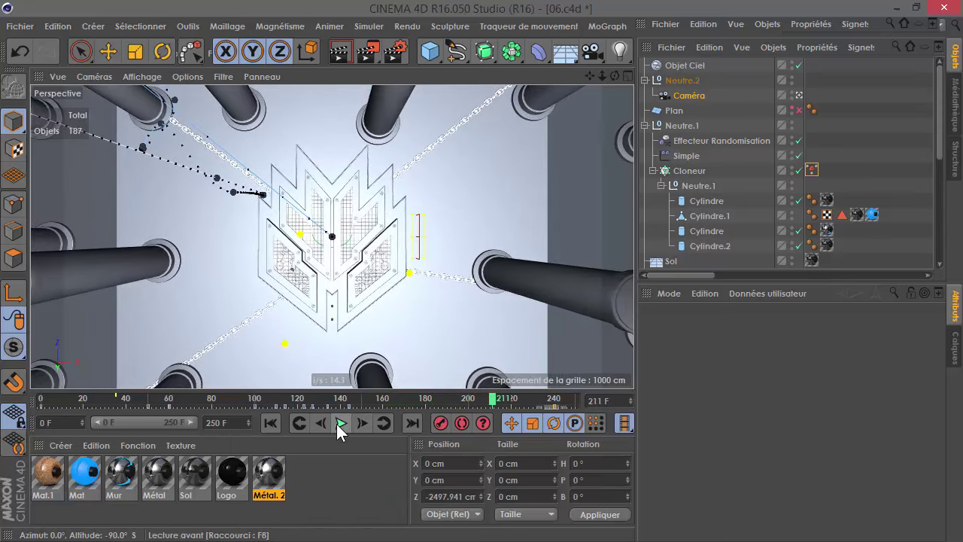
pyautogui.scroll(2, 316, 301)
pyautogui.scroll(2, 309, 286)
pyautogui.scroll(2, 338, 265)
pyautogui.scroll(1, 486, 230)
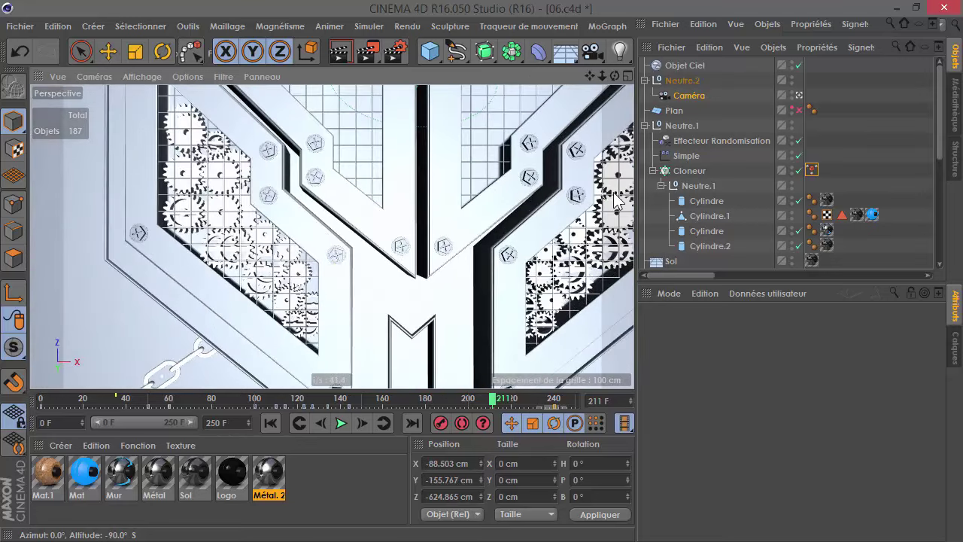
pyautogui.click(173, 78)
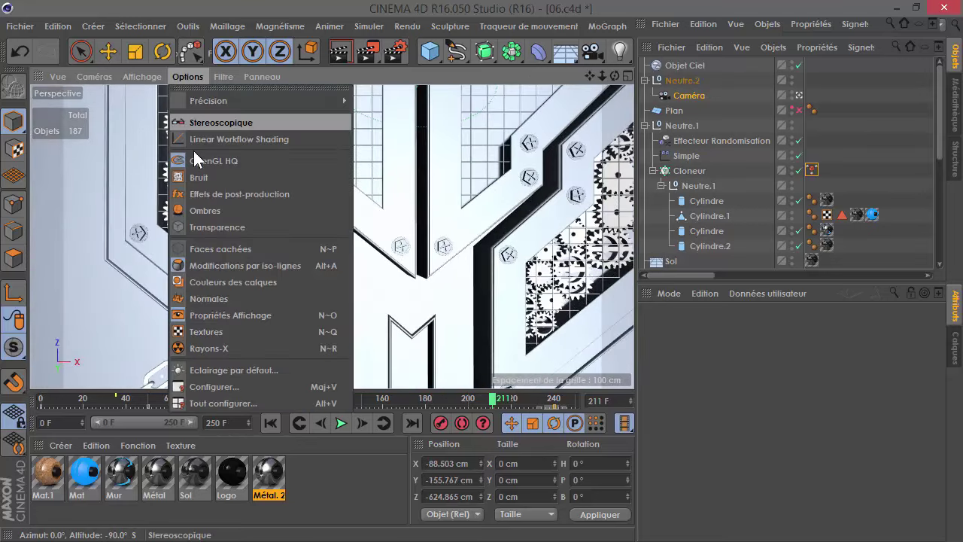
pyautogui.click(232, 331)
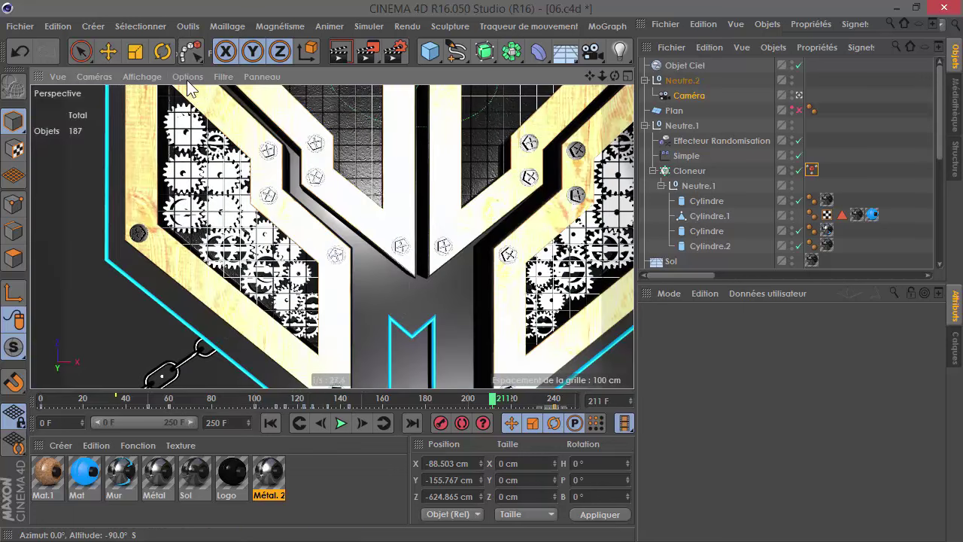
pyautogui.click(188, 78)
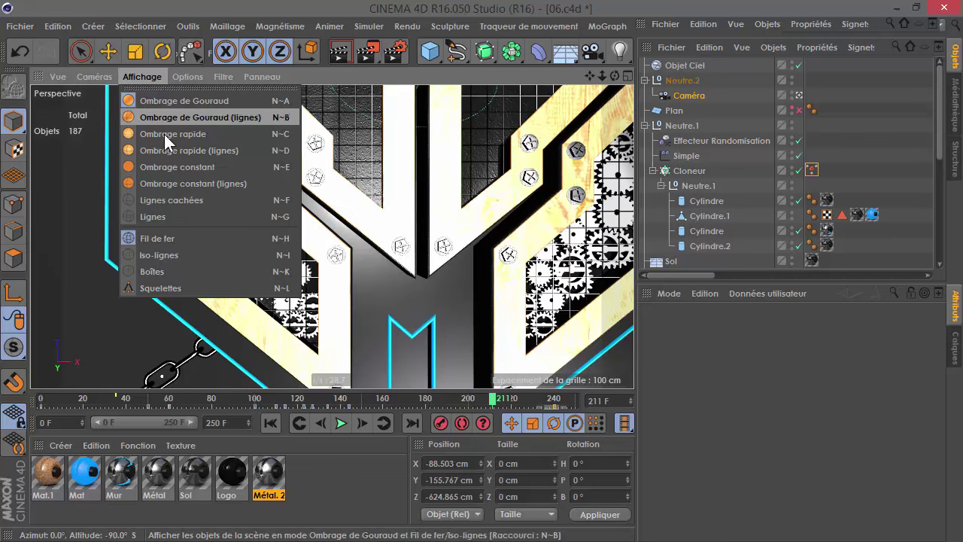
pyautogui.click(164, 134)
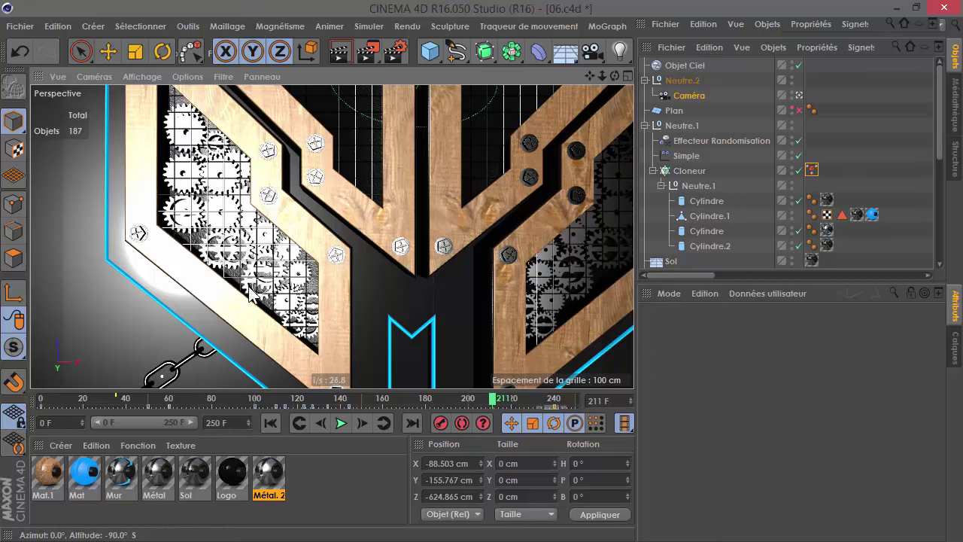
pyautogui.click(107, 51)
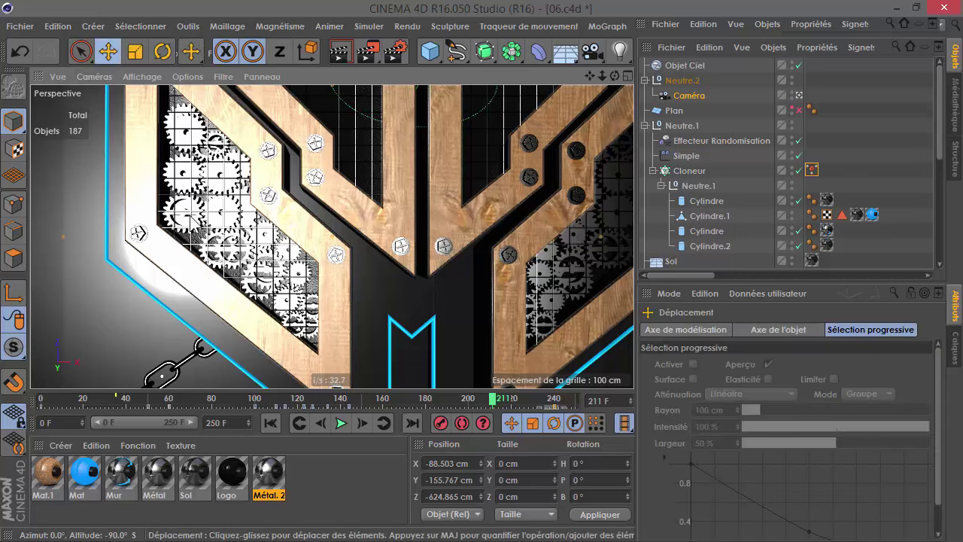
# Select Symétrie and expand its Neutre and Neutre.1 groups to reveal the R pieces.
pyautogui.click(219, 225)
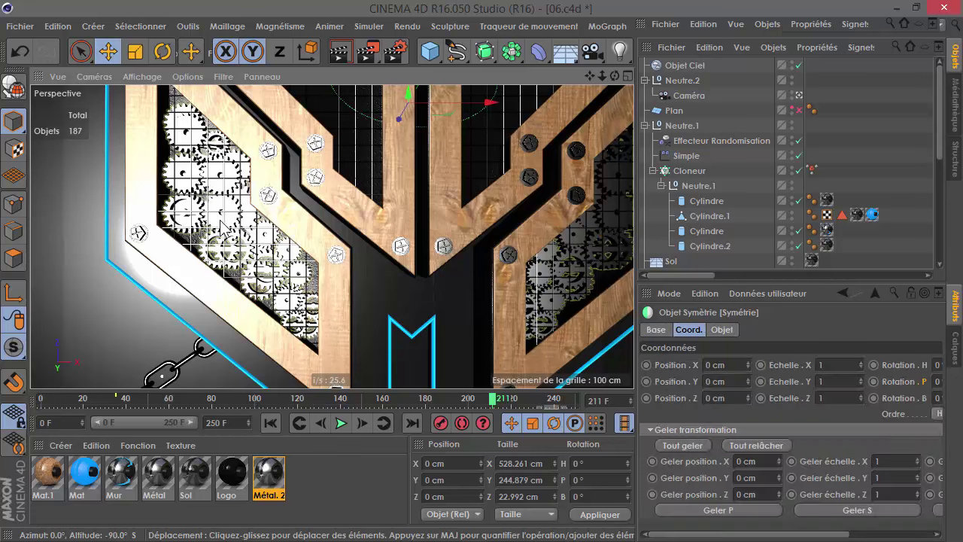
pyautogui.click(741, 47)
pyautogui.click(766, 161)
pyautogui.scroll(-3, 731, 230)
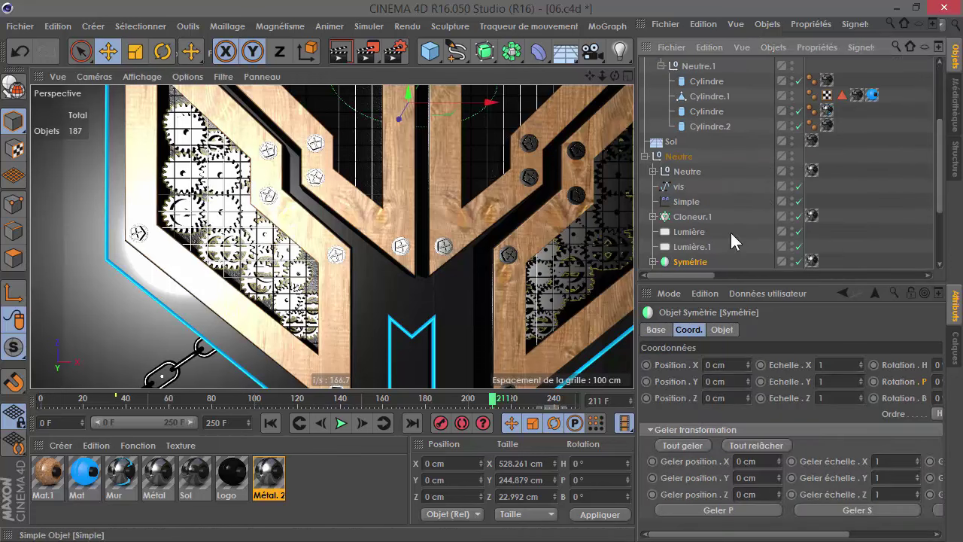
pyautogui.scroll(-3, 736, 239)
pyautogui.click(653, 172)
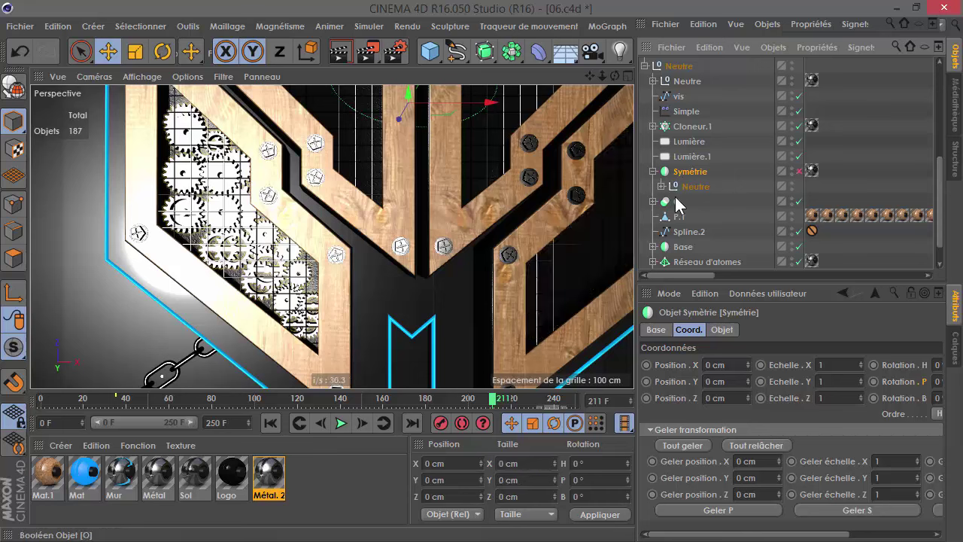
pyautogui.click(661, 186)
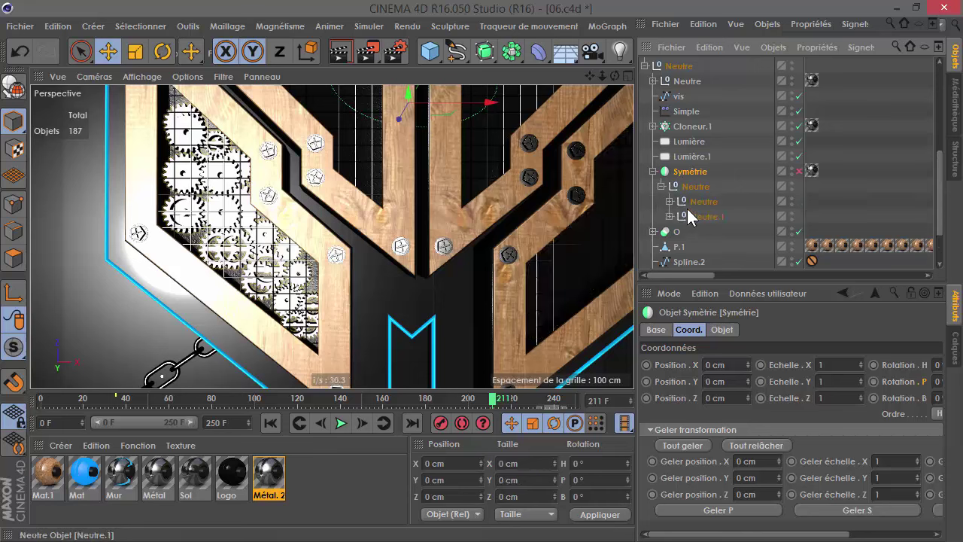
pyautogui.click(669, 215)
pyautogui.click(672, 188)
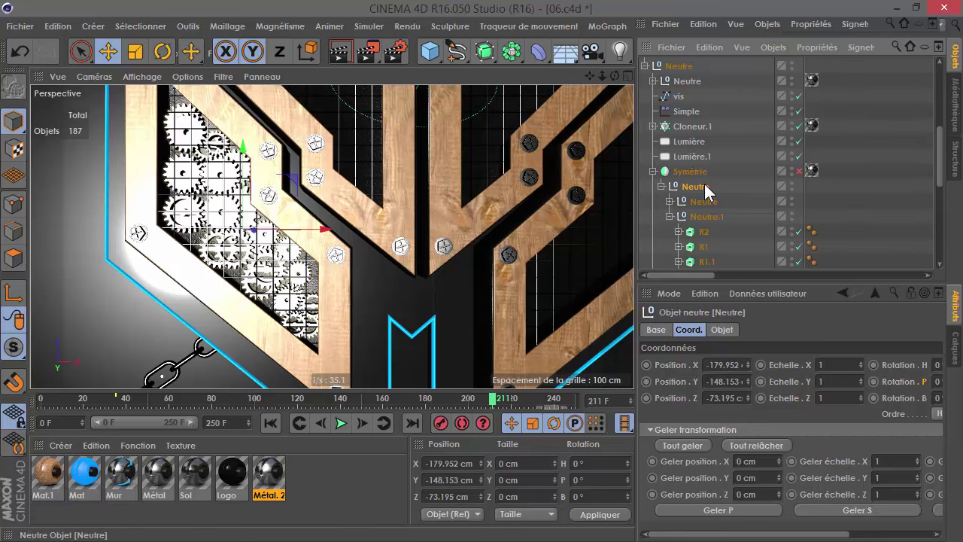
# Add a MoGraph Fracture under Symétrie and place the Neutre group inside it.
pyautogui.click(606, 25)
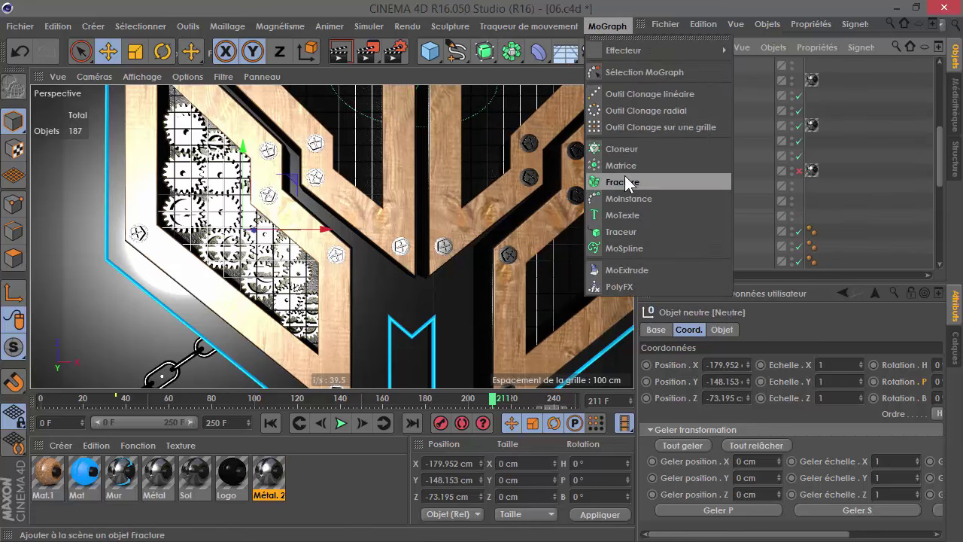
pyautogui.click(624, 180)
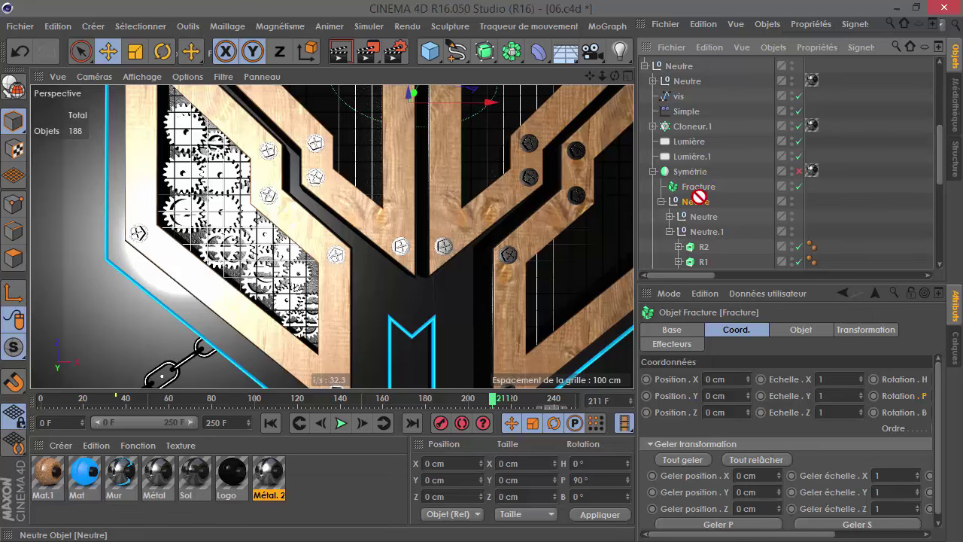
pyautogui.moveTo(710, 186); pyautogui.dragTo(710, 187)
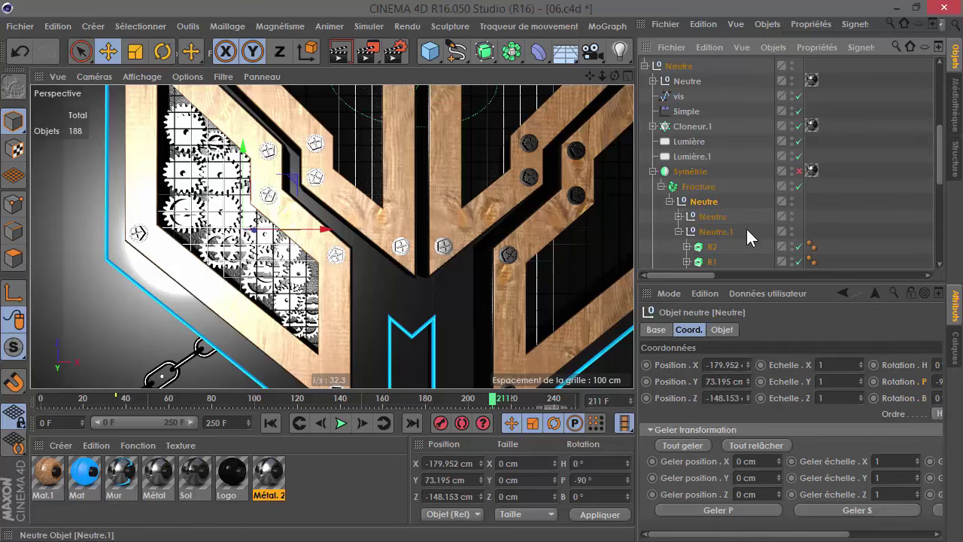
# Select both Neutre nulls and apply Supprimer parent, keeping the R pieces under Fracture.
pyautogui.click(715, 231)
pyautogui.click(679, 231)
pyautogui.moveTo(724, 232); pyautogui.dragTo(718, 227)
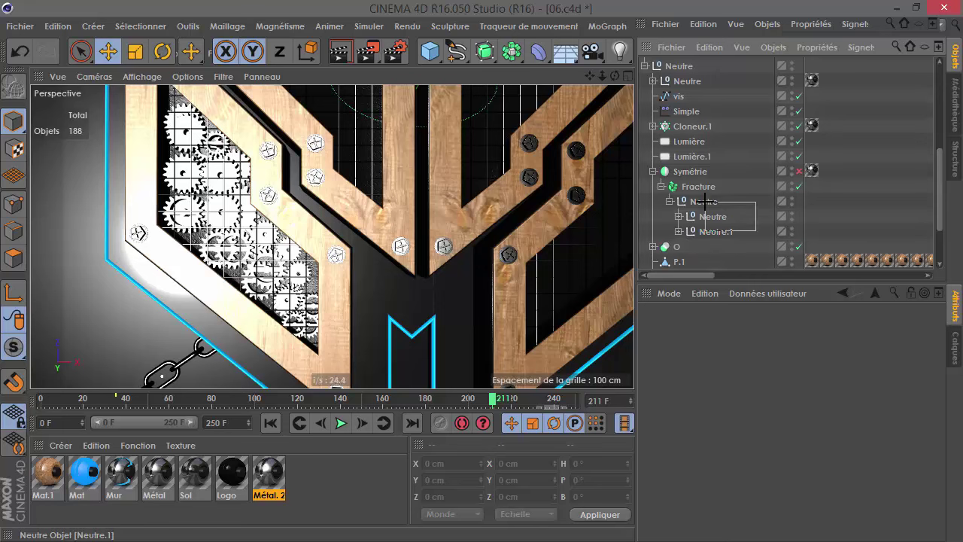
pyautogui.rightClick(705, 201)
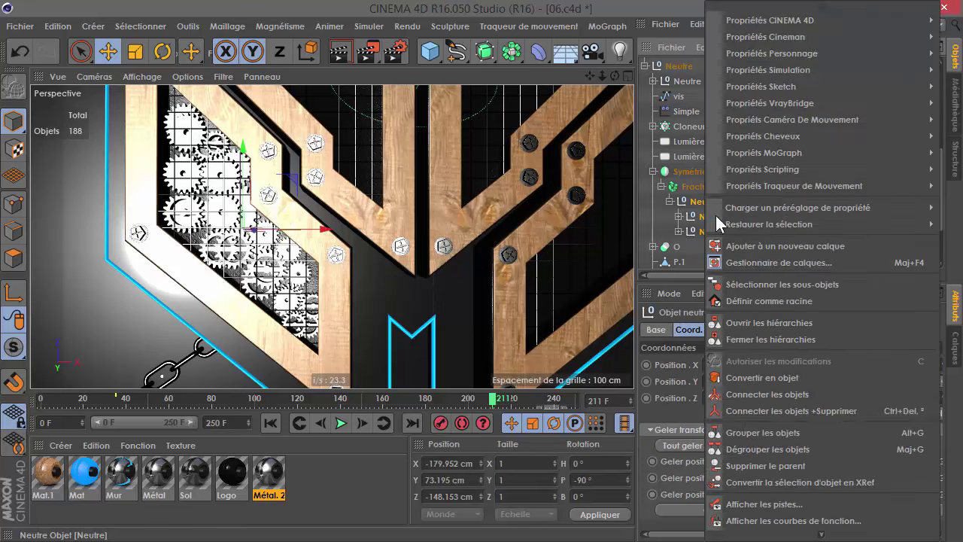
pyautogui.click(765, 461)
pyautogui.scroll(-5, 725, 226)
pyautogui.moveTo(502, 399)
pyautogui.mouseDown()
pyautogui.moveTo(287, 399)
pyautogui.moveTo(426, 399)
pyautogui.moveTo(407, 400)
pyautogui.mouseUp()
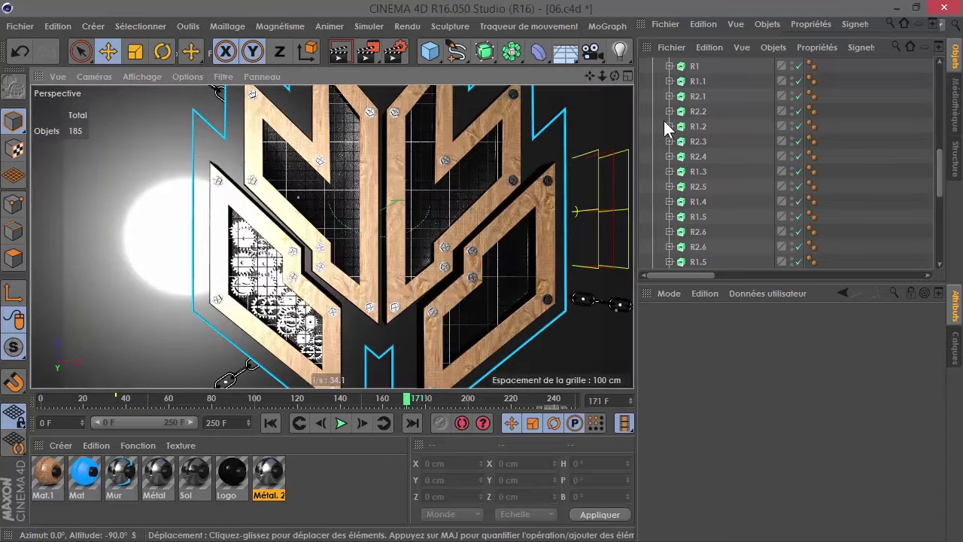
pyautogui.scroll(5, 752, 146)
# Select the Fracture object and add a Randomisation effector.
pyautogui.scroll(-5, 472, 325)
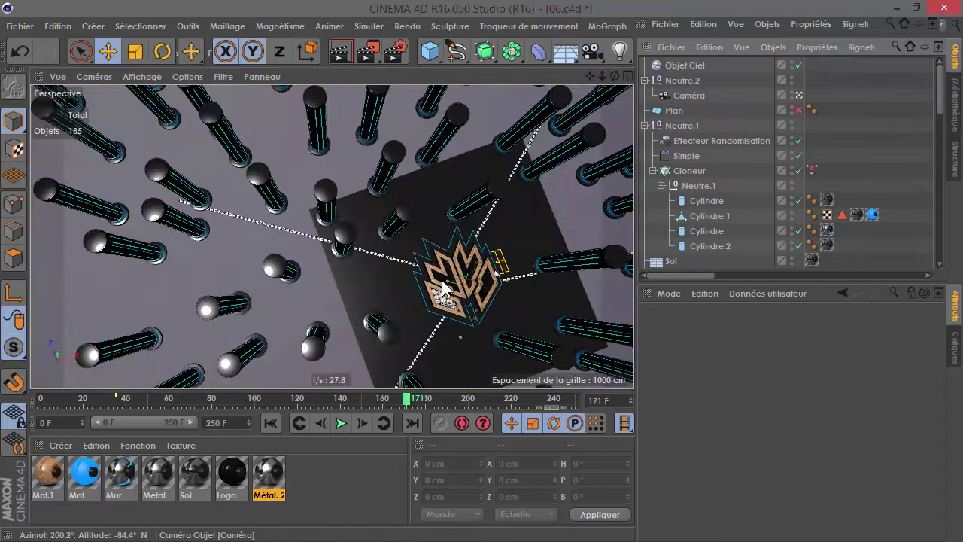
pyautogui.scroll(2, 471, 322)
pyautogui.scroll(2, 387, 326)
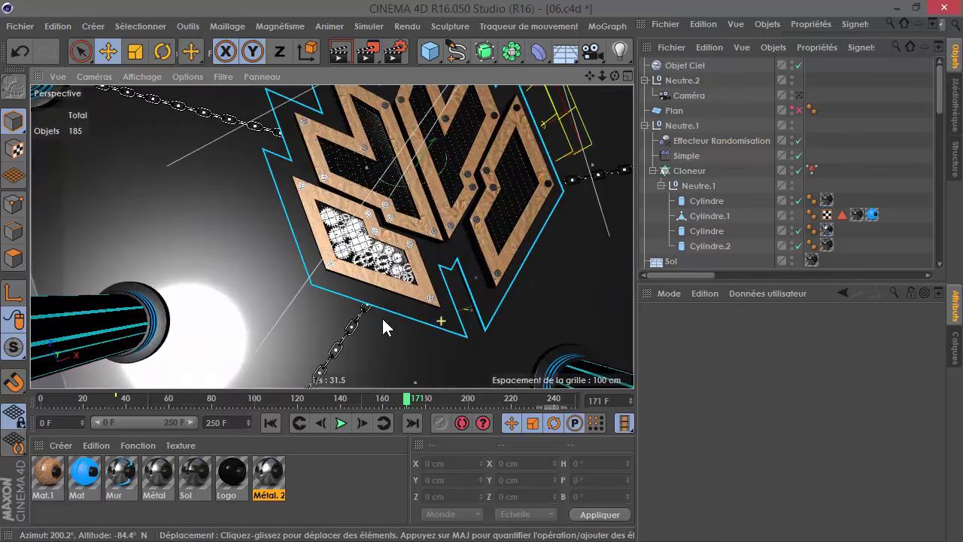
pyautogui.scroll(2, 434, 219)
pyautogui.scroll(2, 414, 228)
pyautogui.scroll(1, 414, 228)
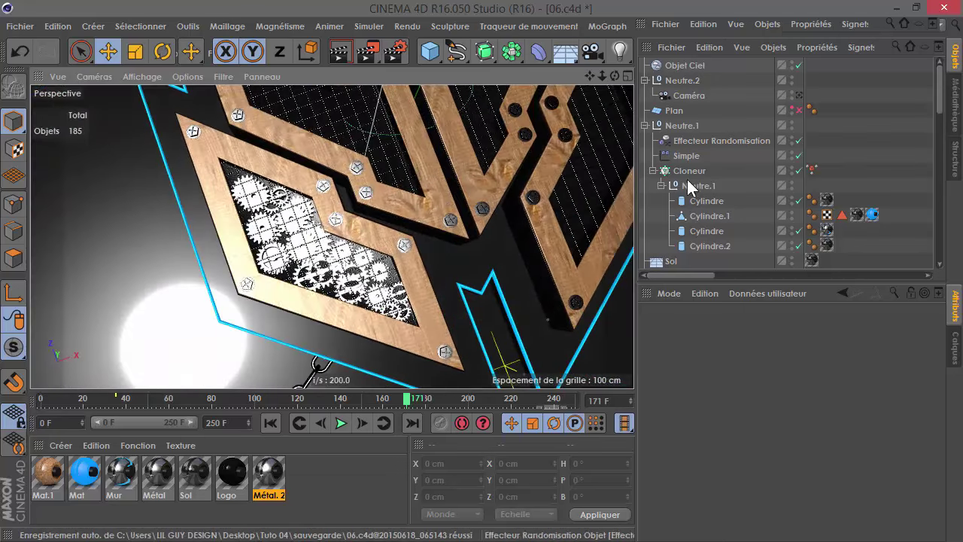
pyautogui.scroll(-4, 726, 183)
pyautogui.click(693, 217)
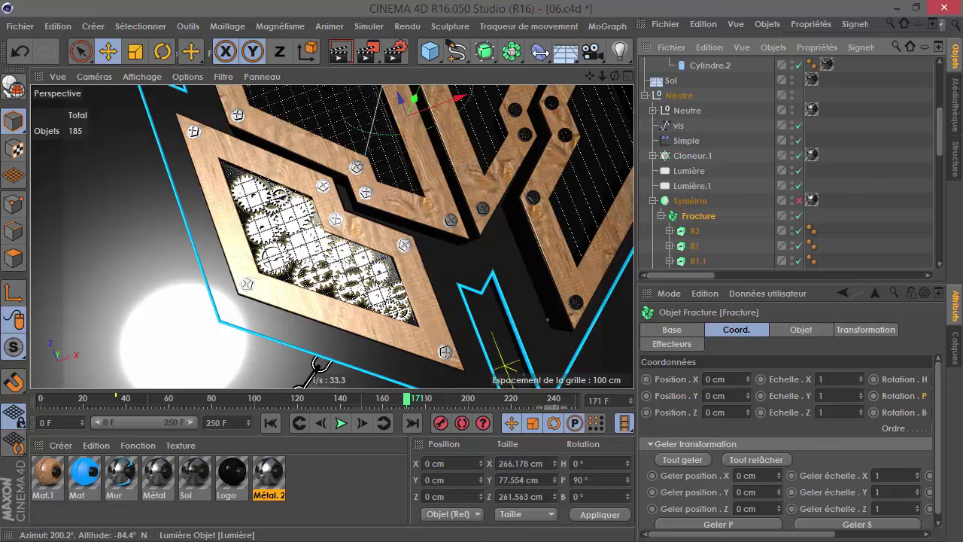
pyautogui.click(526, 26)
pyautogui.moveTo(640, 50)
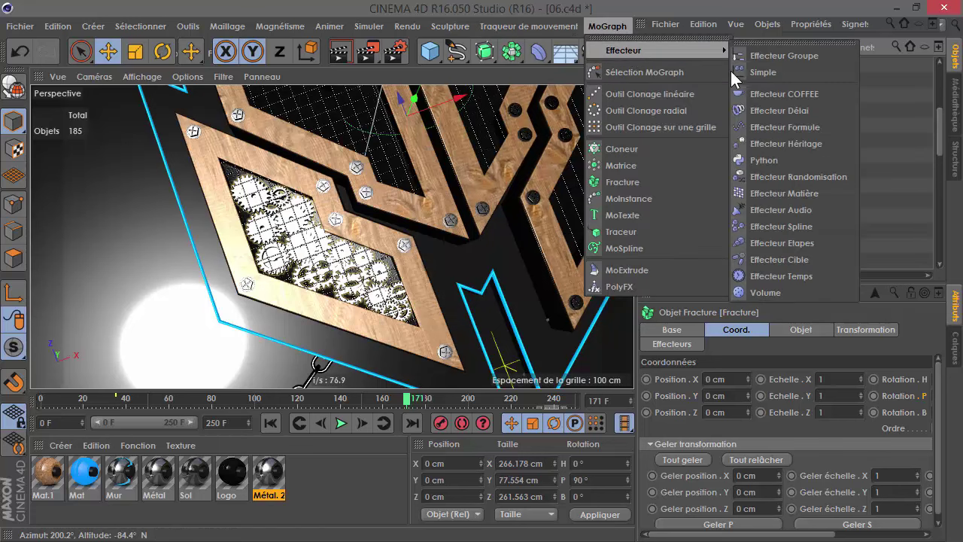
pyautogui.click(786, 176)
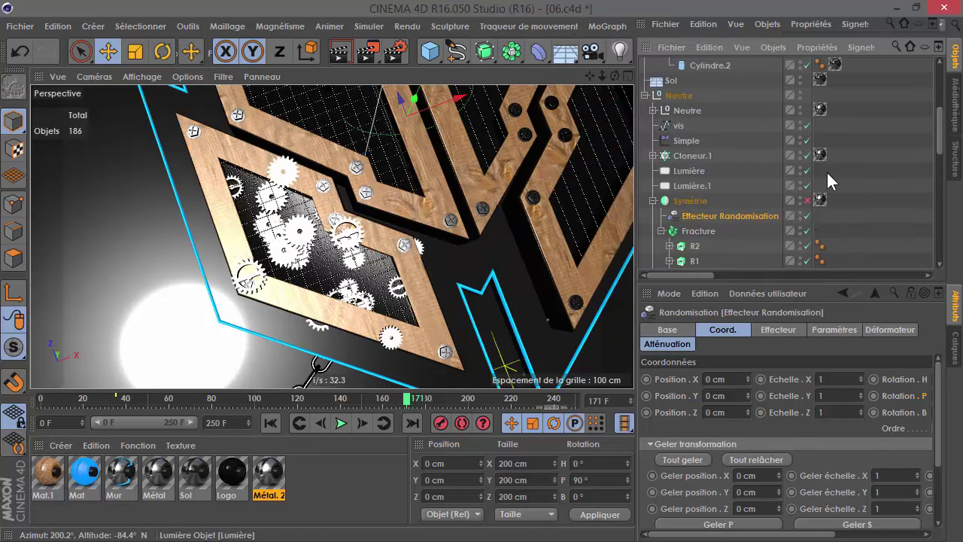
# Enable Rotation in the effector's Paramètres and enter a heading rotation of 2.
pyautogui.click(834, 330)
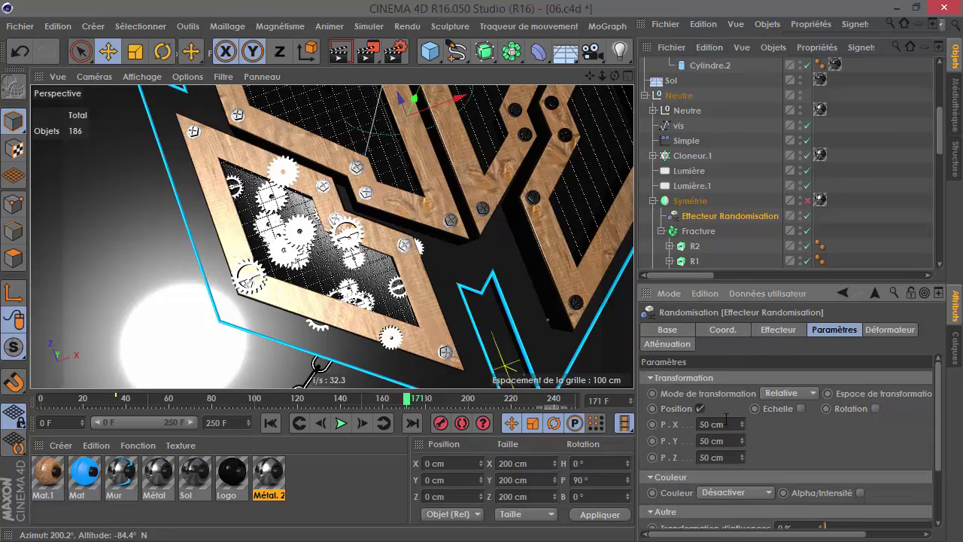
pyautogui.click(700, 408)
pyautogui.click(845, 409)
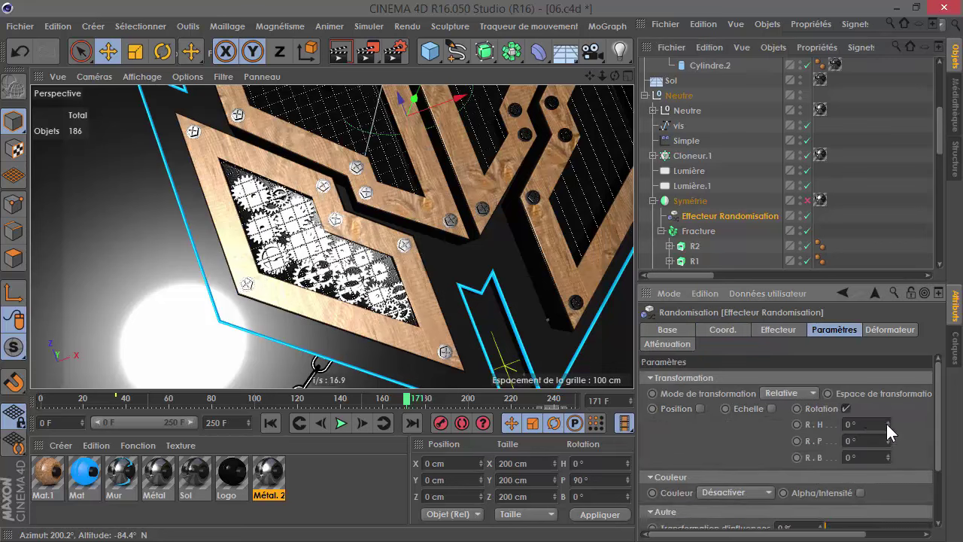
pyautogui.moveTo(890, 421)
pyautogui.mouseDown()
pyautogui.moveTo(893, 463)
pyautogui.moveTo(889, 437)
pyautogui.mouseUp()
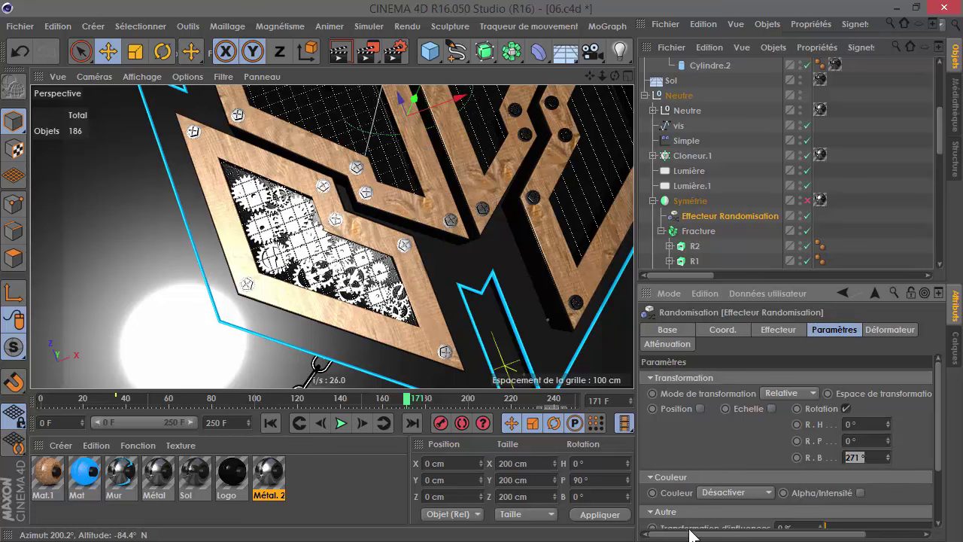
pyautogui.write('20')
# Set Mode de randomisation to Bruit and Vitesse d'animation to 20 %, with playback running.
pyautogui.click(764, 329)
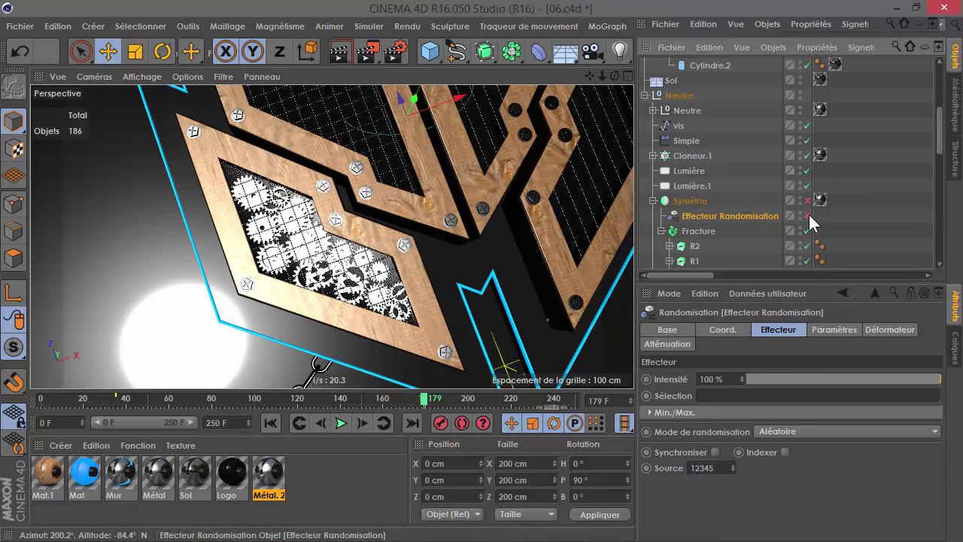
pyautogui.click(768, 431)
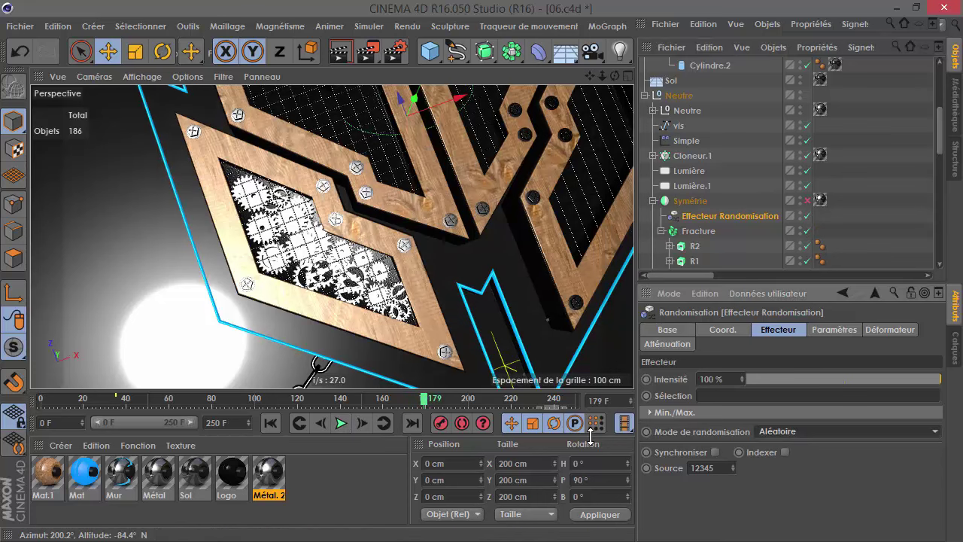
pyautogui.click(771, 481)
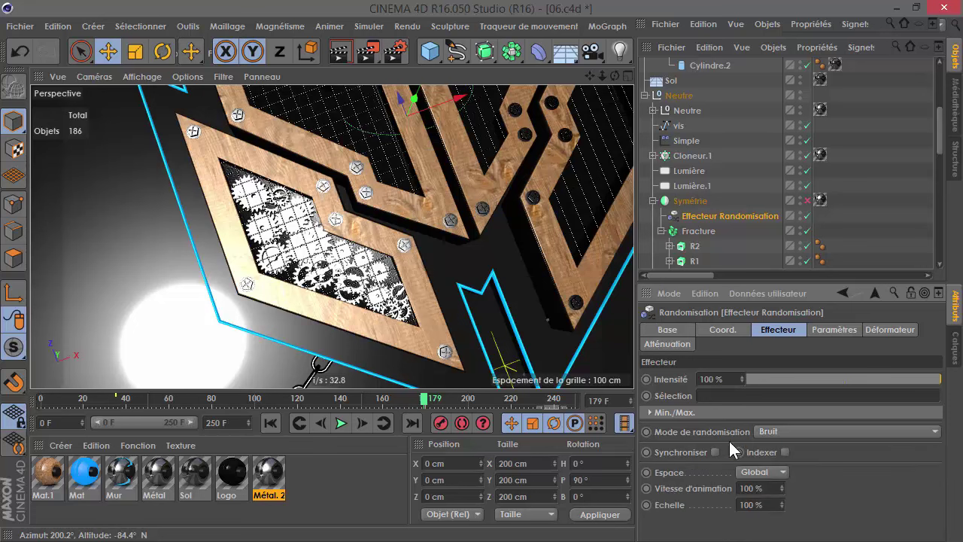
pyautogui.click(346, 420)
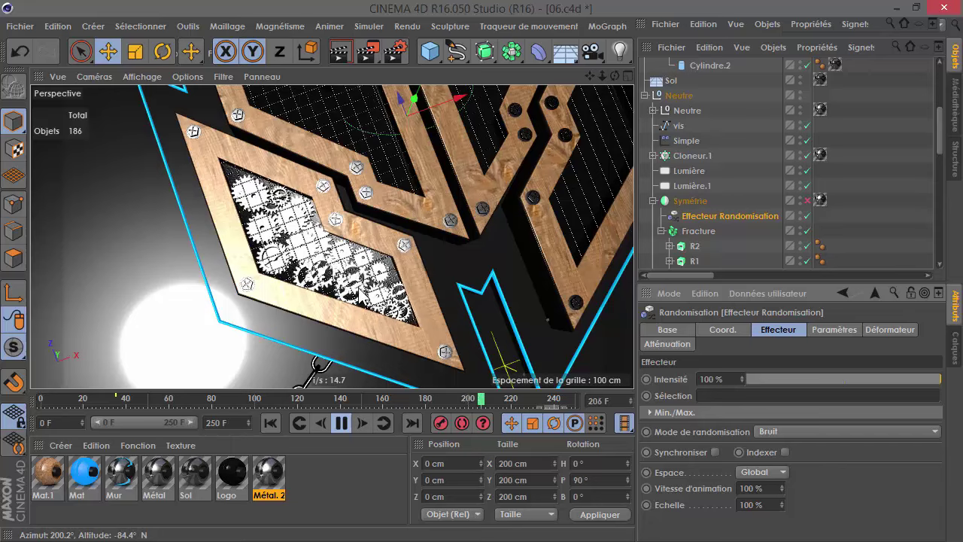
pyautogui.doubleClick(748, 487)
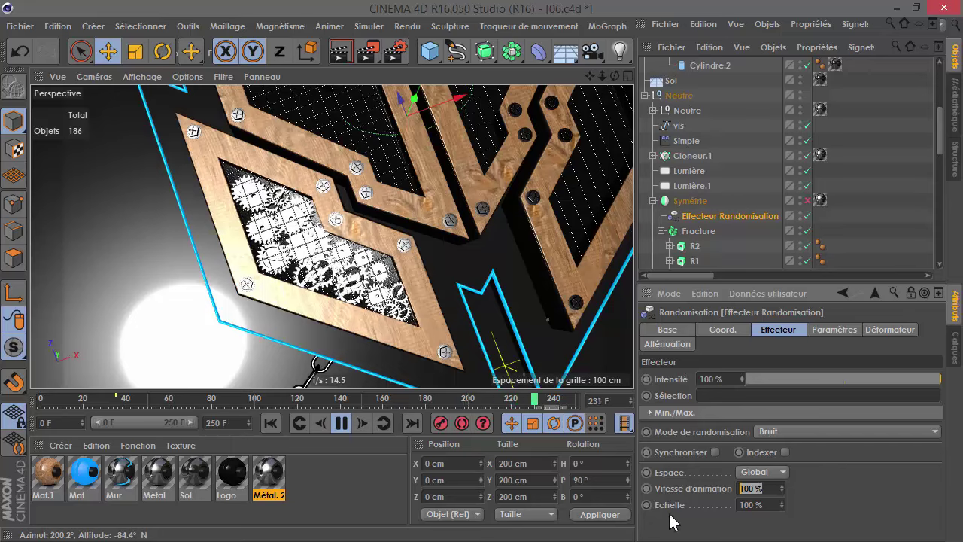
pyautogui.write('20')
pyautogui.press('Return')
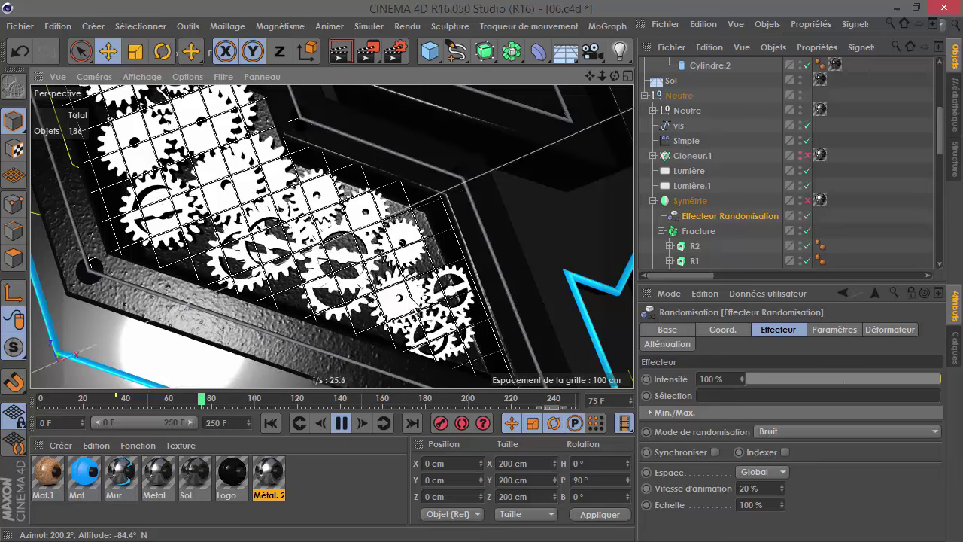
# Stop playback, orbit the wooden logo, and enter 'Tuto C4d Engrenage xpresso'.
pyautogui.click(342, 423)
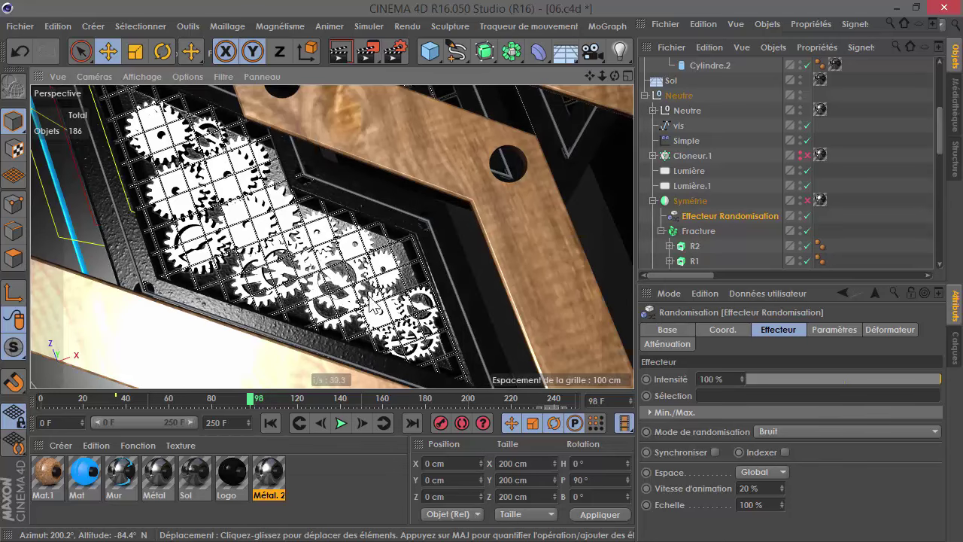
pyautogui.moveTo(331, 319)
pyautogui.keyDown('alt'); pyautogui.mouseDown()
pyautogui.moveTo(369, 269)
pyautogui.moveTo(380, 180)
pyautogui.moveTo(410, 215)
pyautogui.moveTo(337, 308)
pyautogui.moveTo(293, 295)
pyautogui.moveTo(338, 290)
pyautogui.moveTo(348, 270)
pyautogui.moveTo(332, 271)
pyautogui.mouseUp(); pyautogui.keyUp('alt')
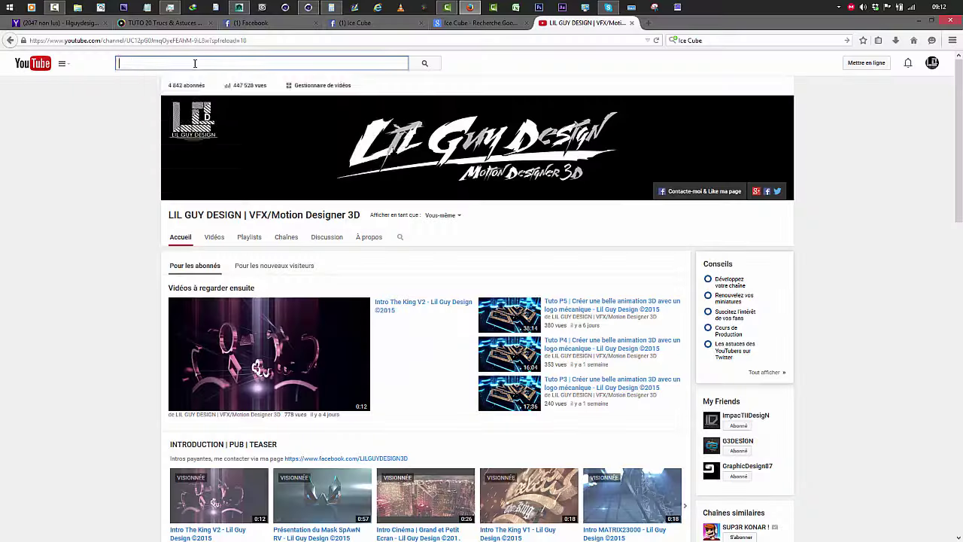
pyautogui.write('Tuto C4d Engrenage xpresso')
pyautogui.click(424, 64)
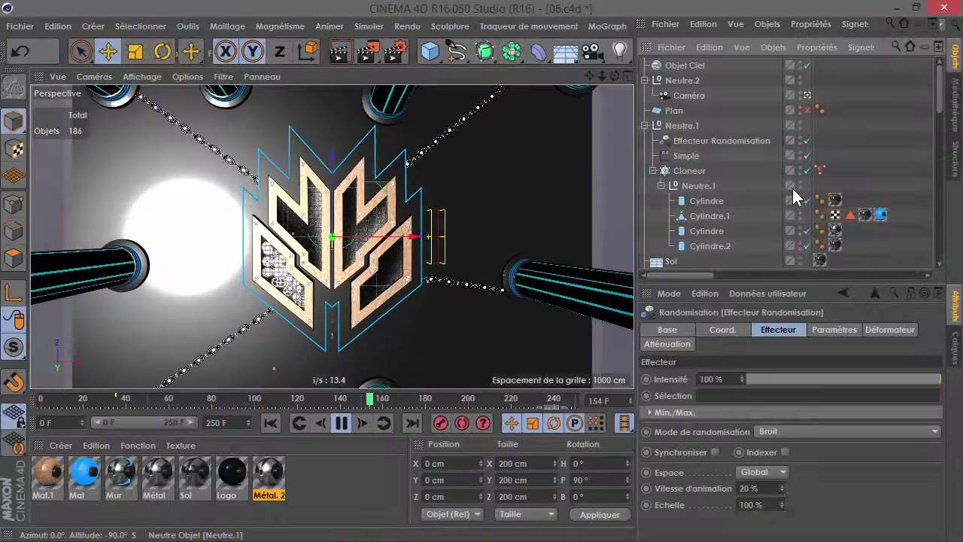
pyautogui.scroll(-5, 793, 188)
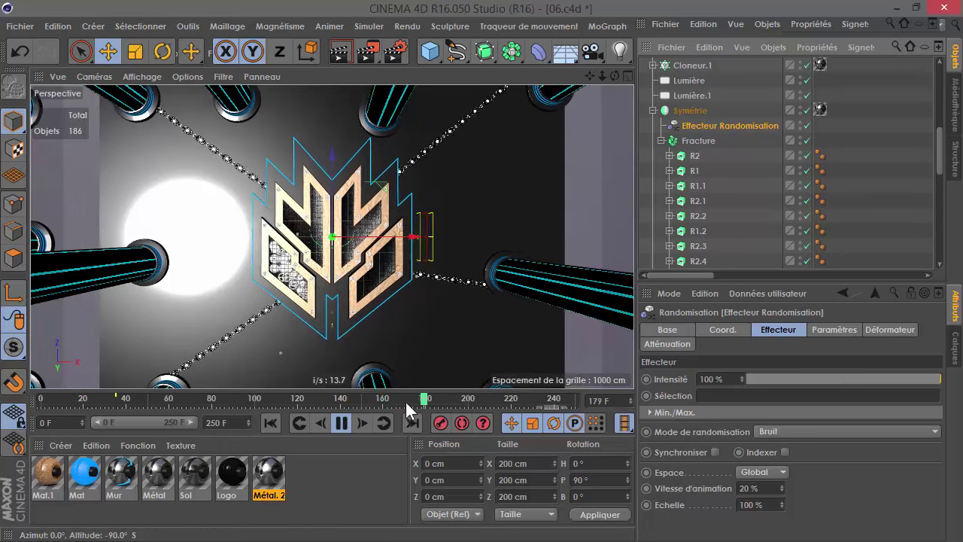
# Move the Randomisation effector out of Symétrie with an undo and replay to check.
pyautogui.click(342, 422)
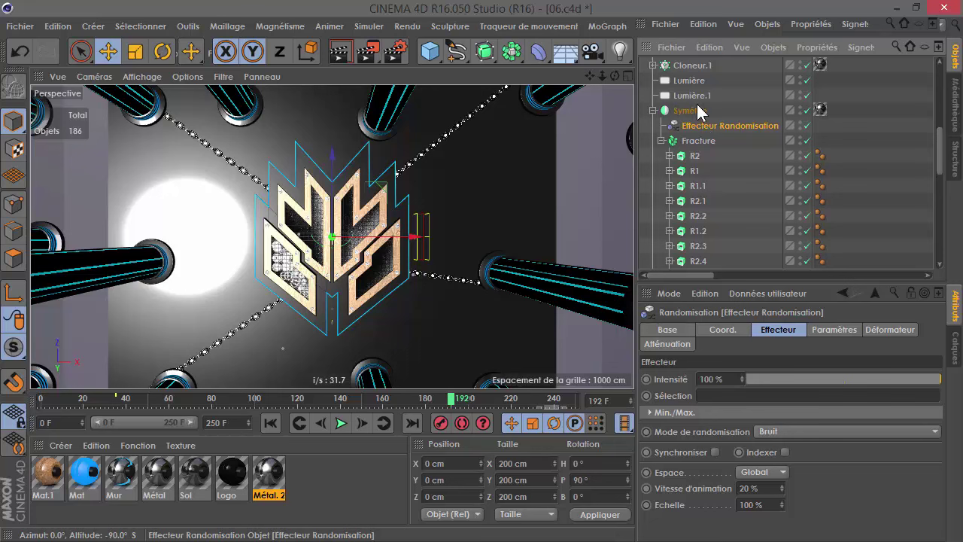
pyautogui.hotkey('ctrl', 'z')
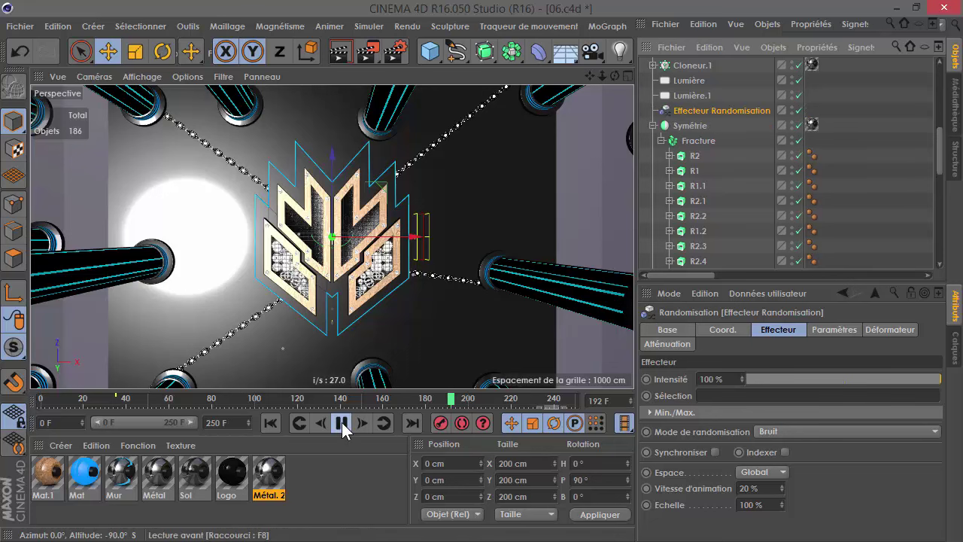
pyautogui.click(340, 423)
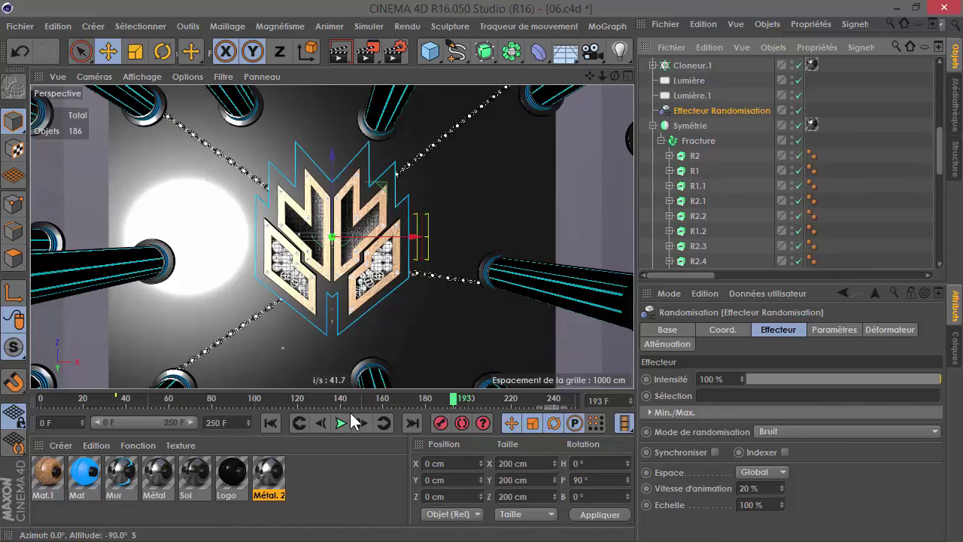
pyautogui.click(340, 423)
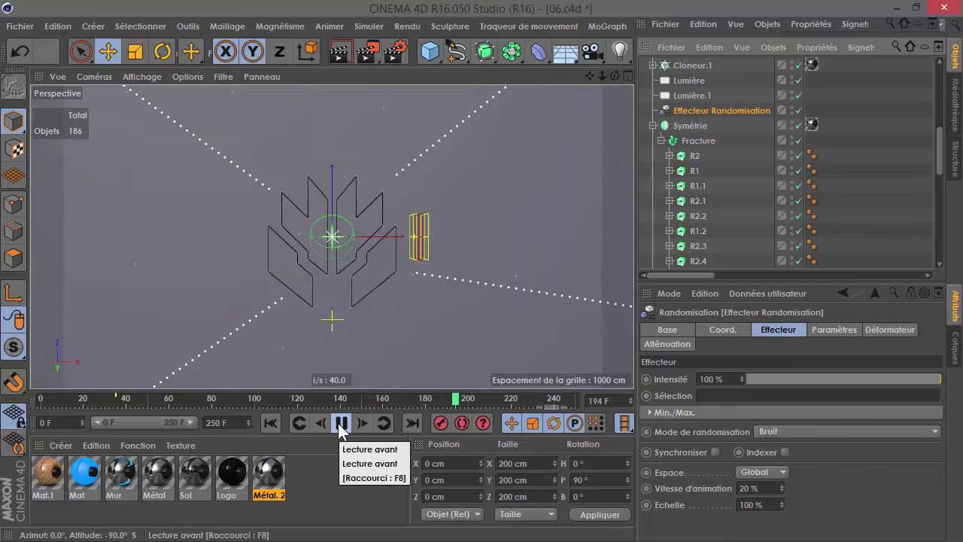
pyautogui.click(340, 425)
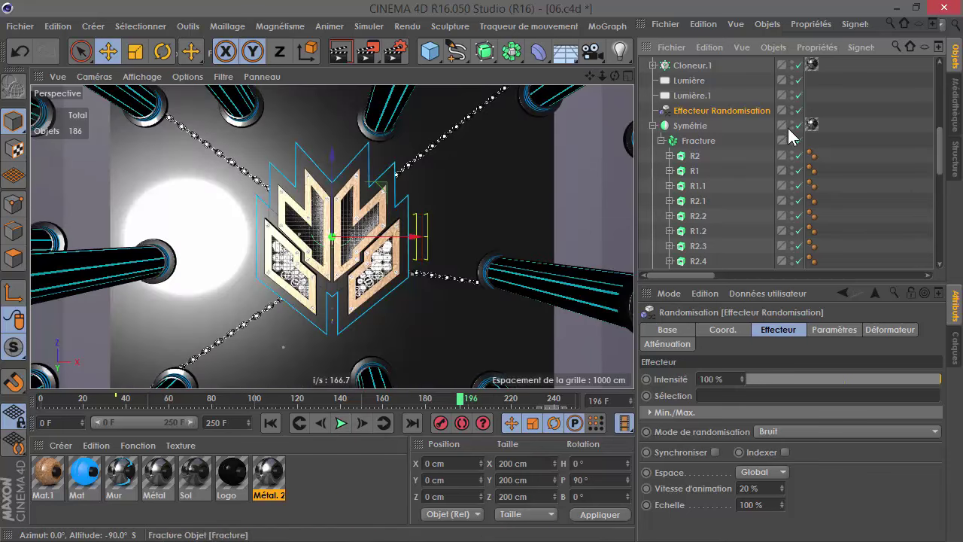
# Hide the Symétrie copies, disable the Randomisation effector, and collapse Symétrie.
pyautogui.click(792, 122)
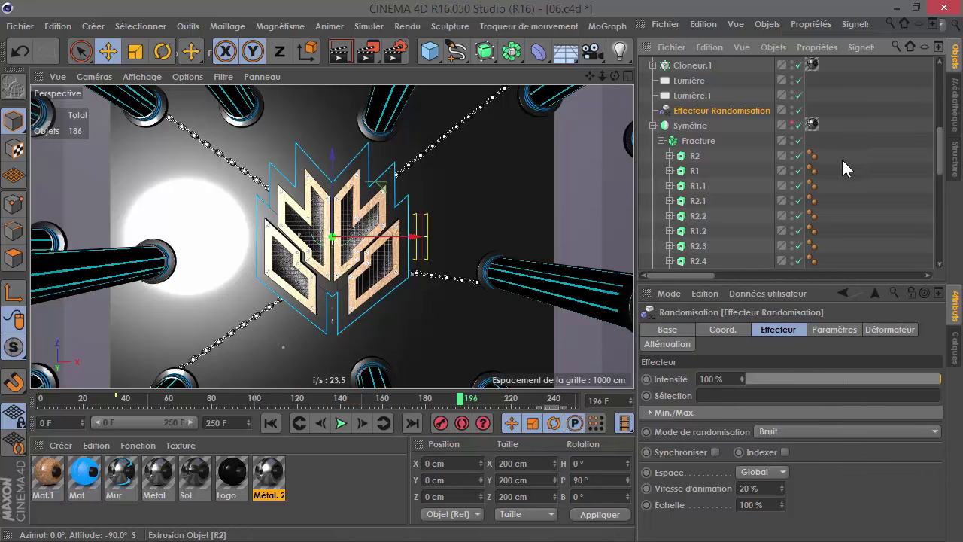
pyautogui.click(343, 425)
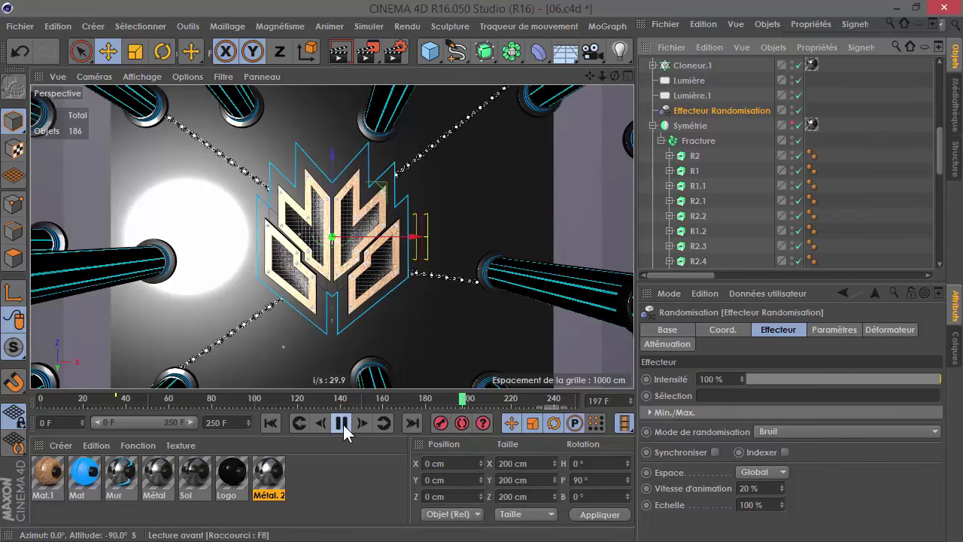
pyautogui.click(343, 425)
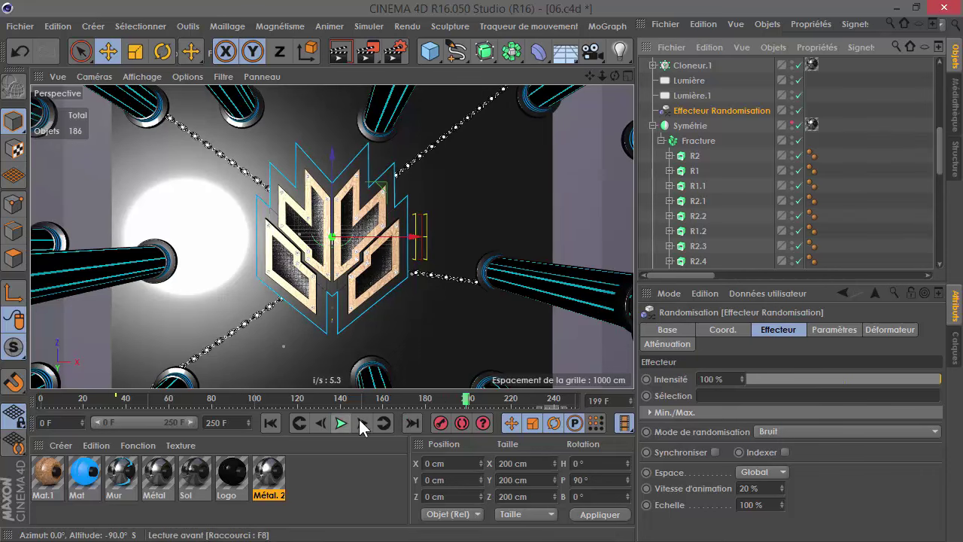
pyautogui.click(799, 110)
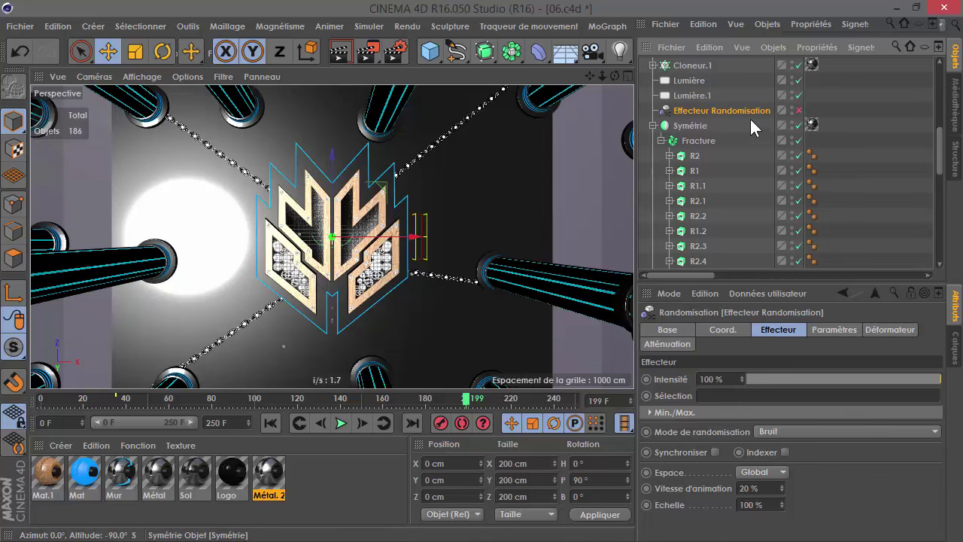
pyautogui.click(653, 126)
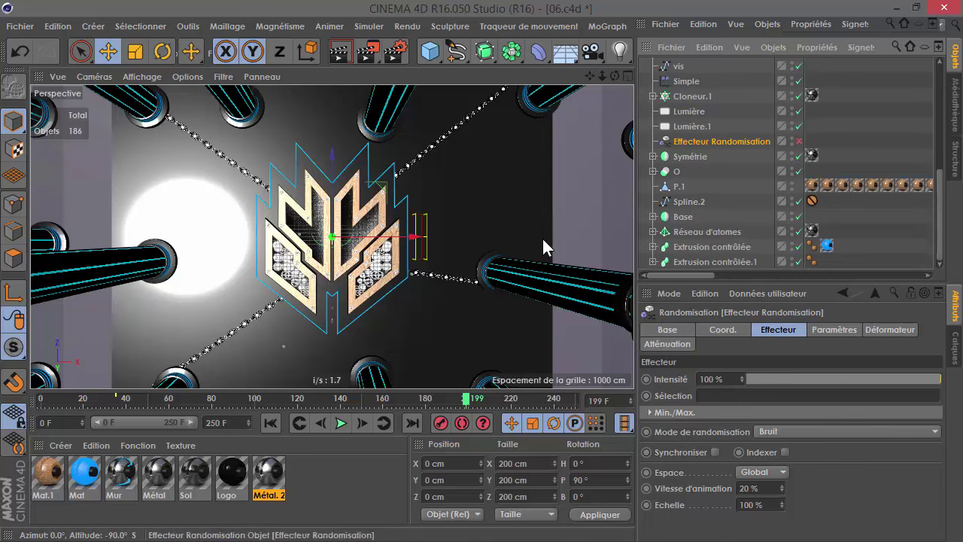
# Stop at frame 106, select Extrusion contrôlée.1, nudge it slightly along Z, and replay.
pyautogui.moveTo(336, 400); pyautogui.dragTo(283, 399)
pyautogui.click(340, 423)
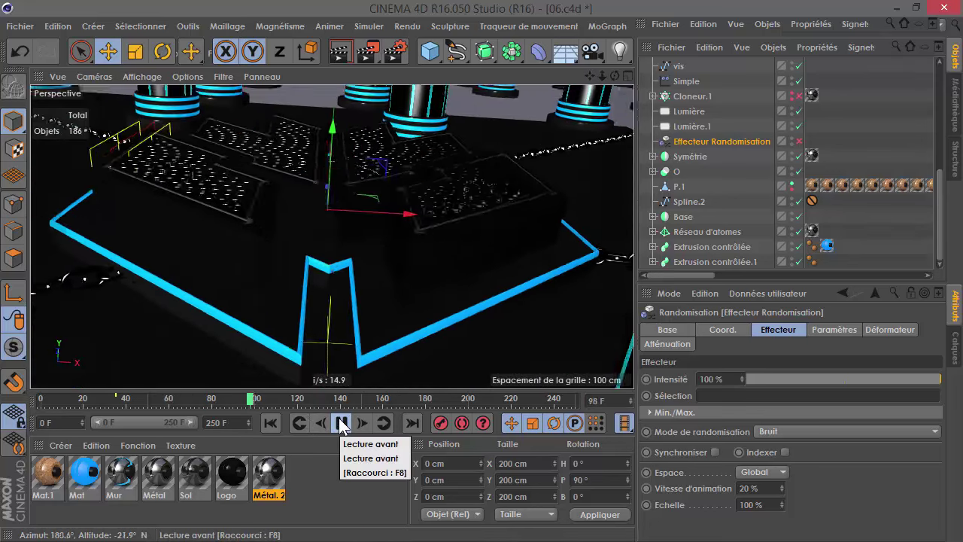
pyautogui.click(342, 422)
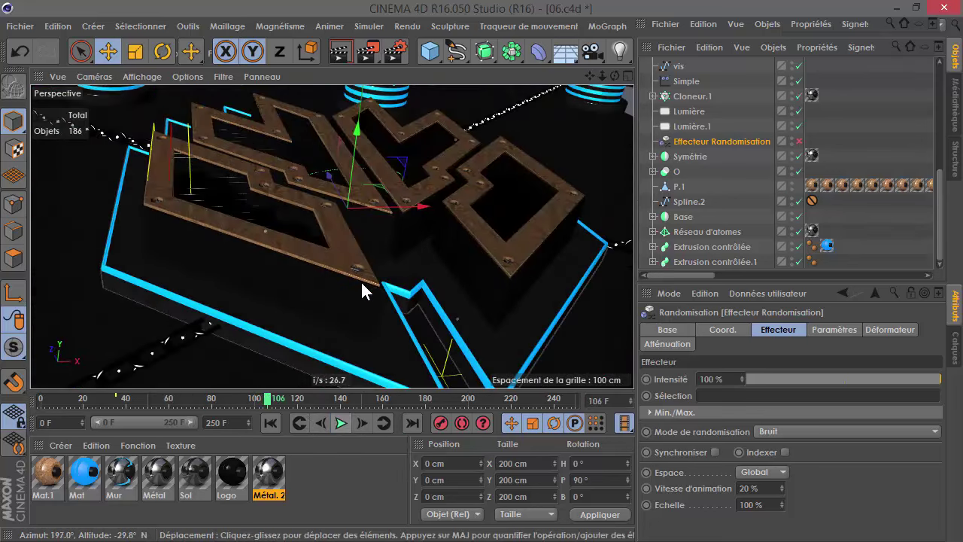
pyautogui.scroll(2, 361, 280)
pyautogui.scroll(2, 366, 281)
pyautogui.scroll(2, 373, 264)
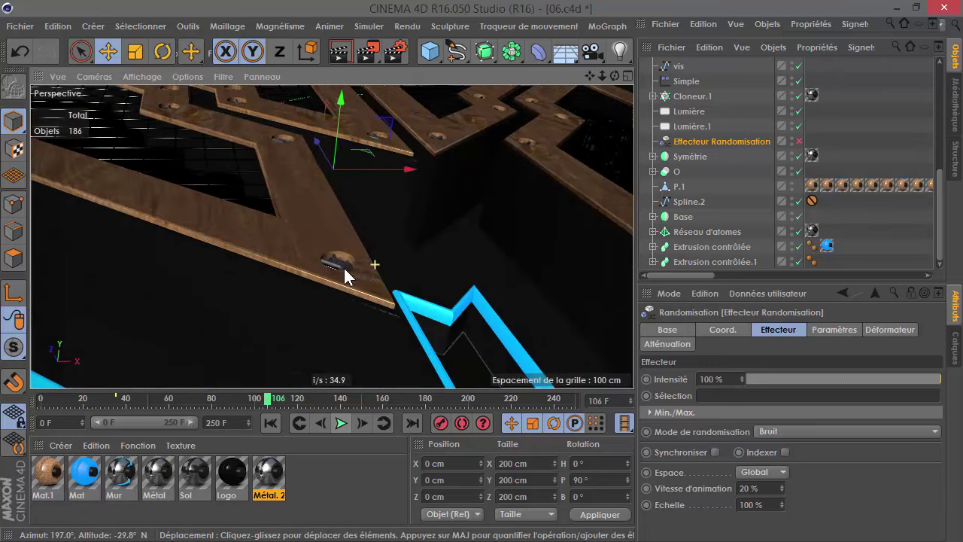
pyautogui.scroll(2, 340, 267)
pyautogui.scroll(2, 332, 266)
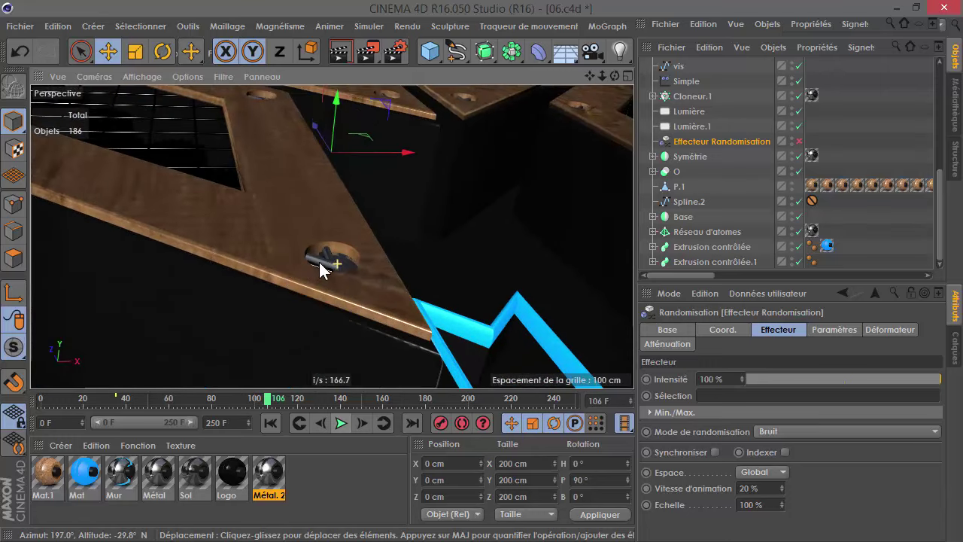
pyautogui.click(396, 256)
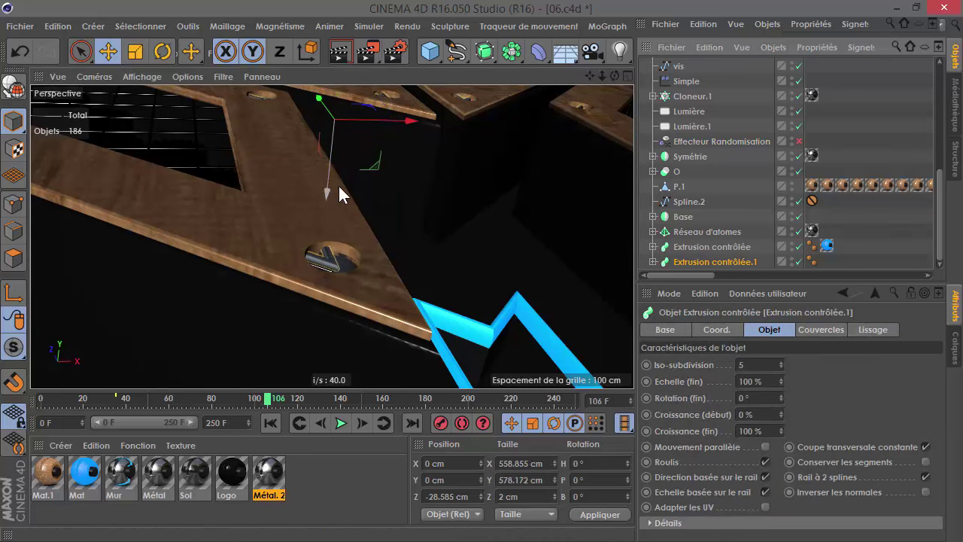
pyautogui.moveTo(335, 186); pyautogui.dragTo(328, 183)
pyautogui.click(346, 420)
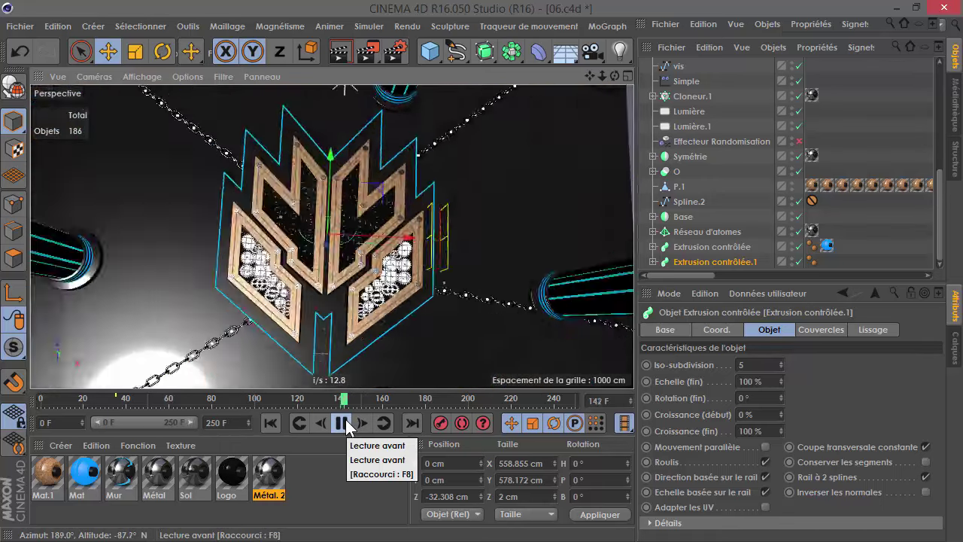
pyautogui.click(342, 423)
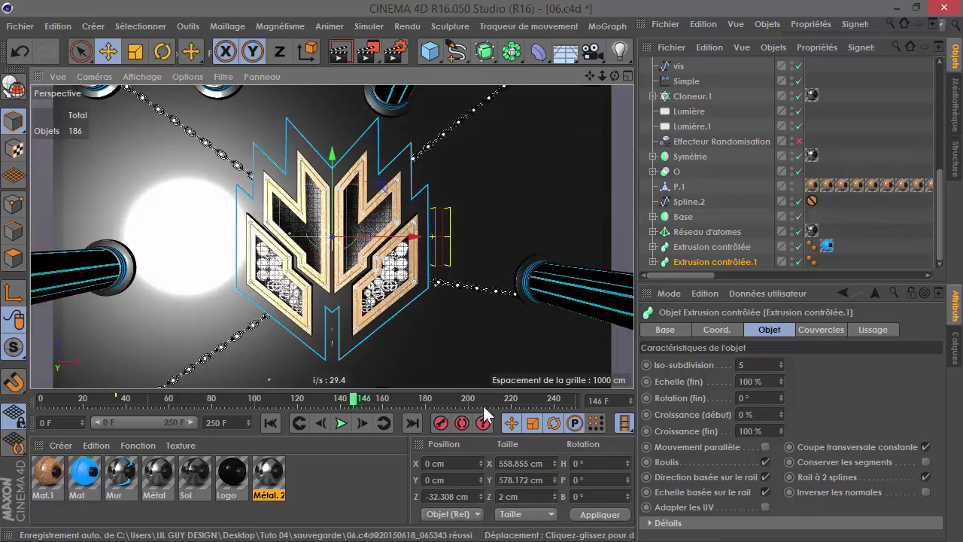
# Preview growth with Croissance (fin) at 0 %, restore 100 %, and apply the Mat material.
pyautogui.moveTo(359, 401); pyautogui.dragTo(337, 403)
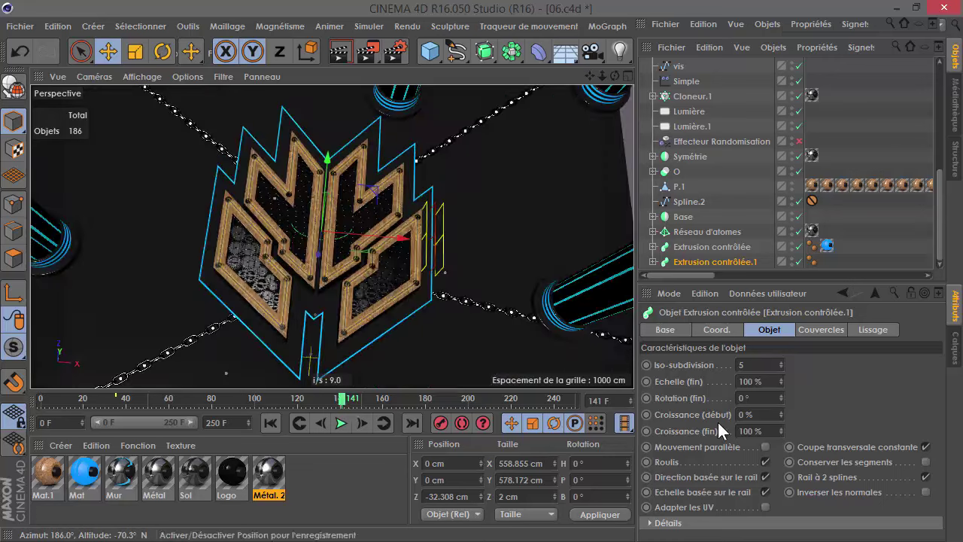
pyautogui.moveTo(783, 429); pyautogui.dragTo(789, 491)
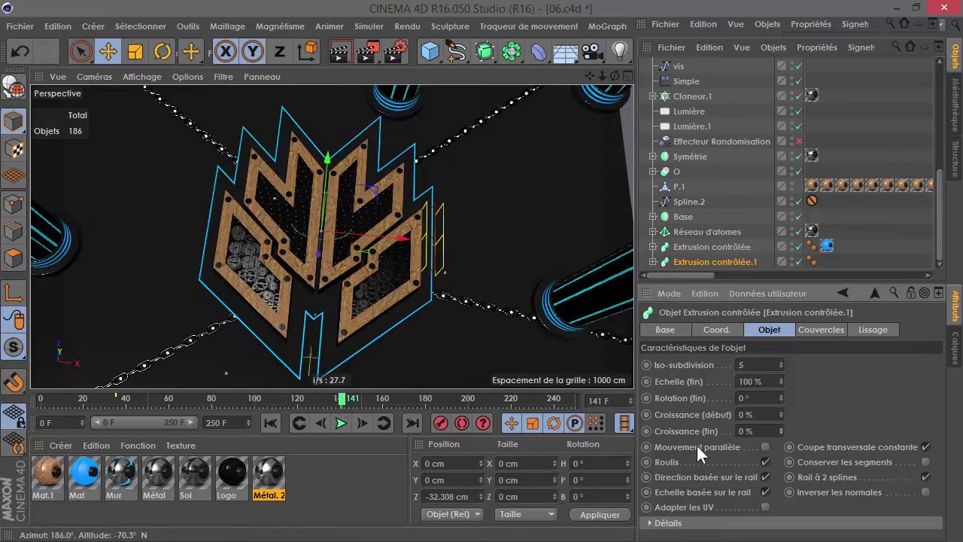
pyautogui.click(337, 423)
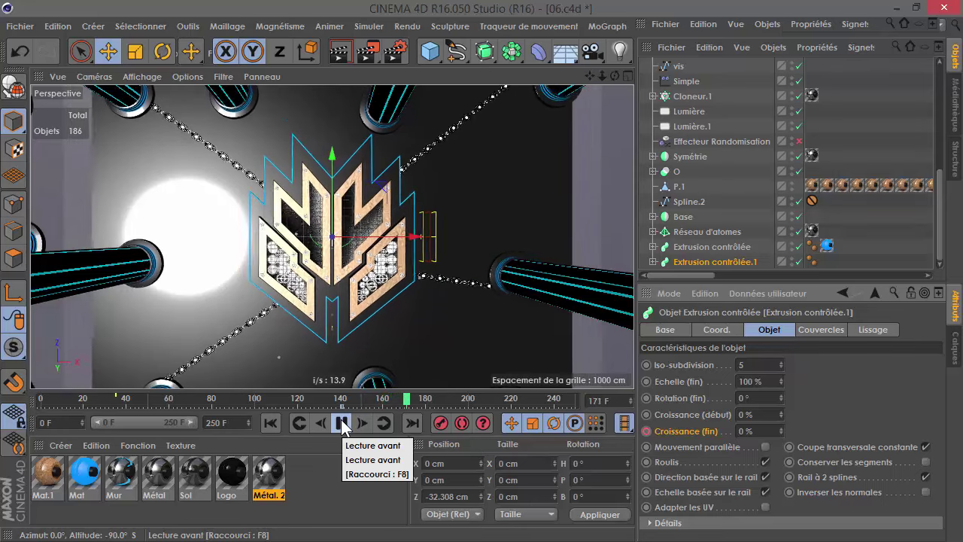
pyautogui.click(342, 422)
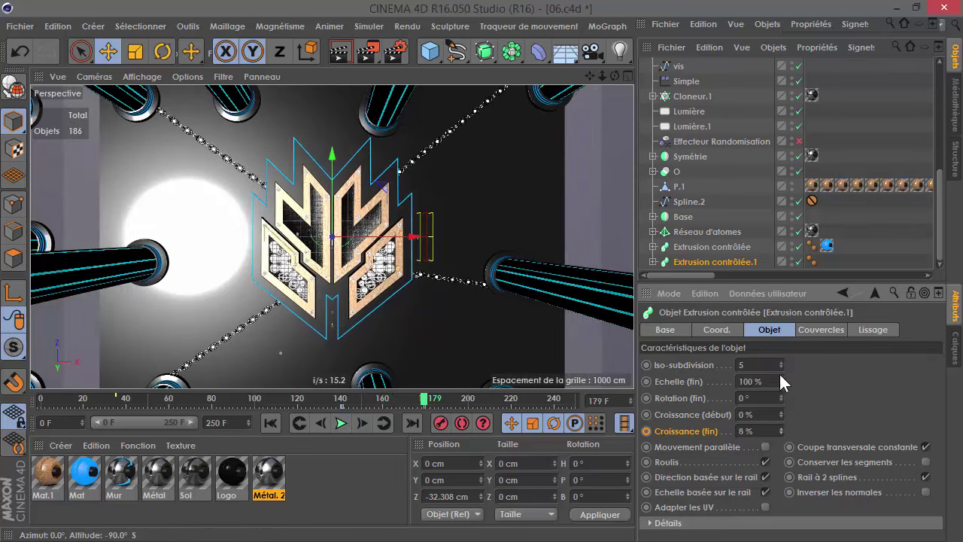
pyautogui.moveTo(780, 428); pyautogui.dragTo(781, 377)
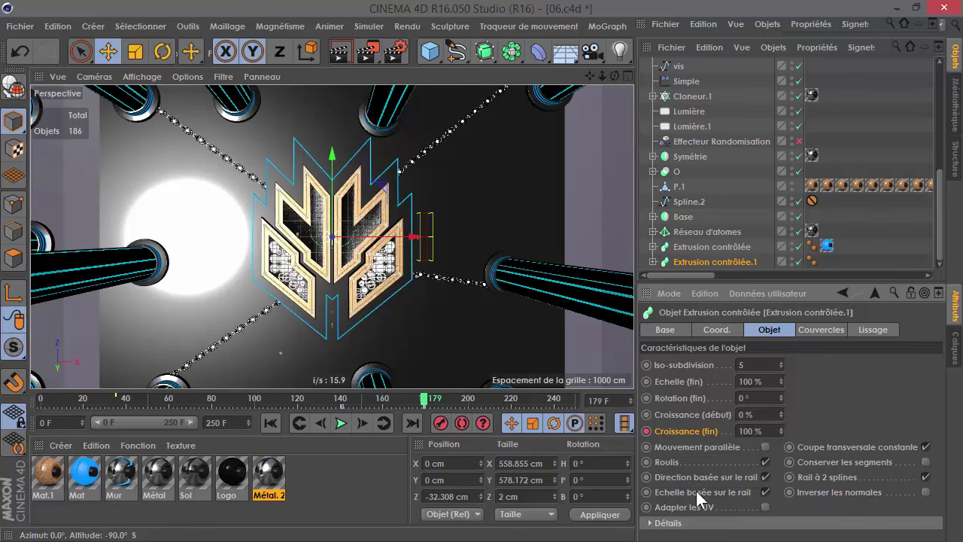
pyautogui.moveTo(84, 474); pyautogui.dragTo(735, 262)
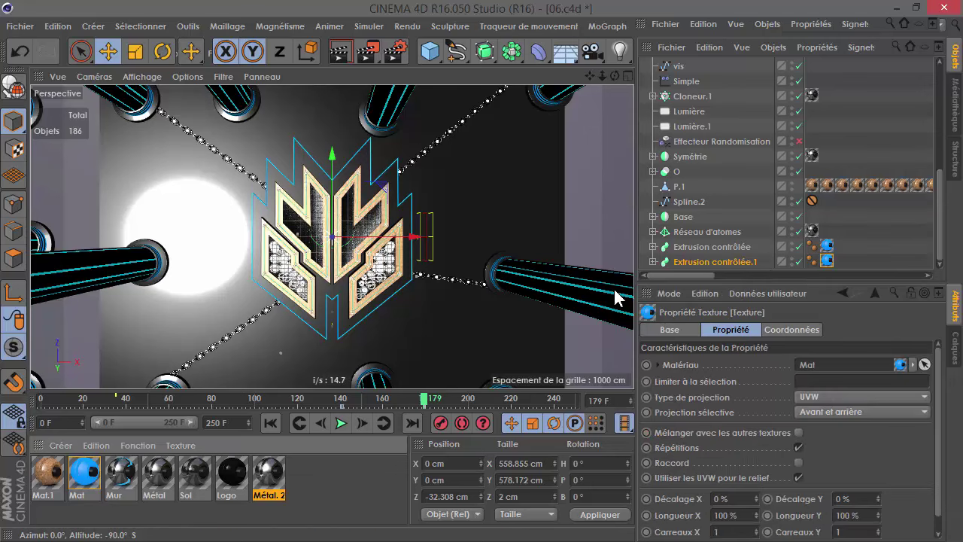
# Select Extrusion contrôlée at frame 116 and lower its Croissance (fin) to 76 %.
pyautogui.click(578, 271)
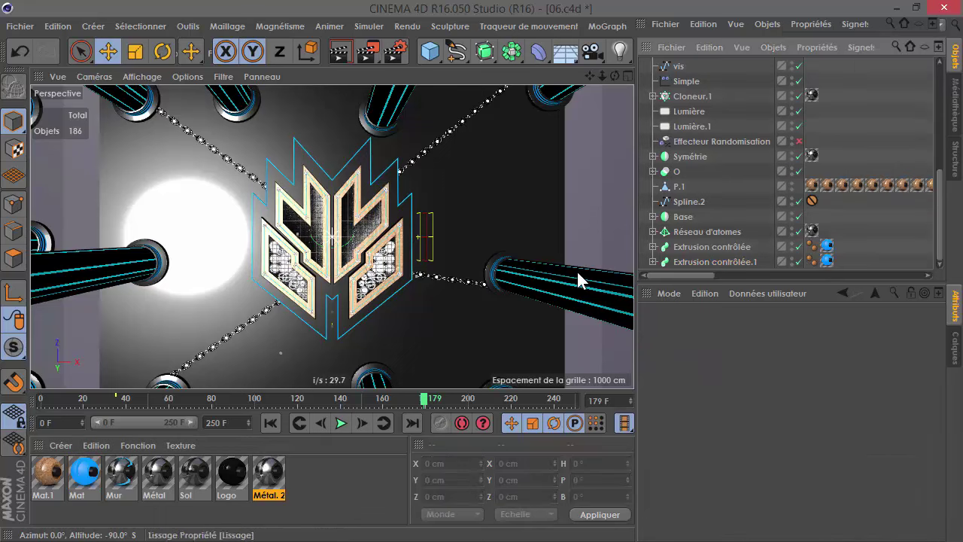
pyautogui.scroll(2, 348, 290)
pyautogui.scroll(1, 345, 290)
pyautogui.scroll(2, 349, 295)
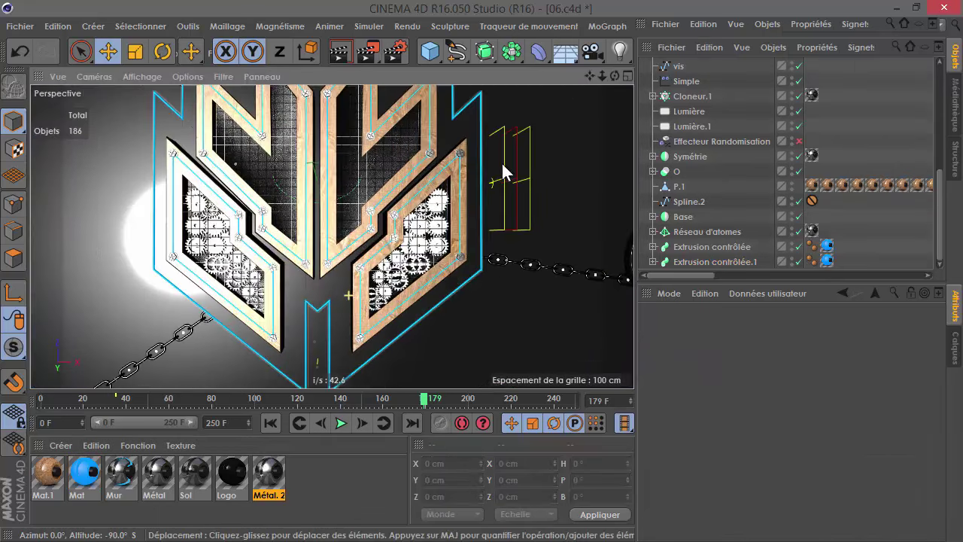
pyautogui.keyDown('alt'); pyautogui.moveTo(482, 267); pyautogui.dragTo(477, 301); pyautogui.keyUp('alt')
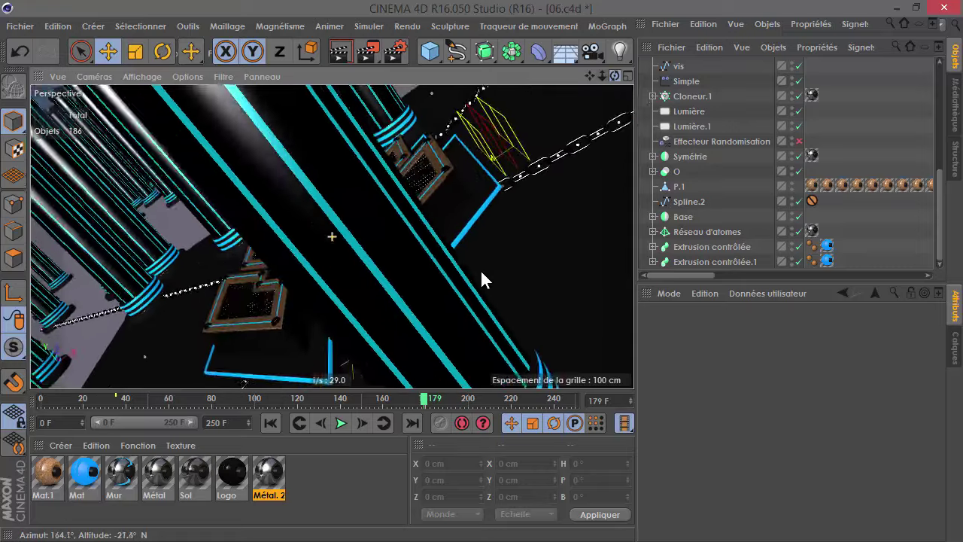
pyautogui.click(713, 247)
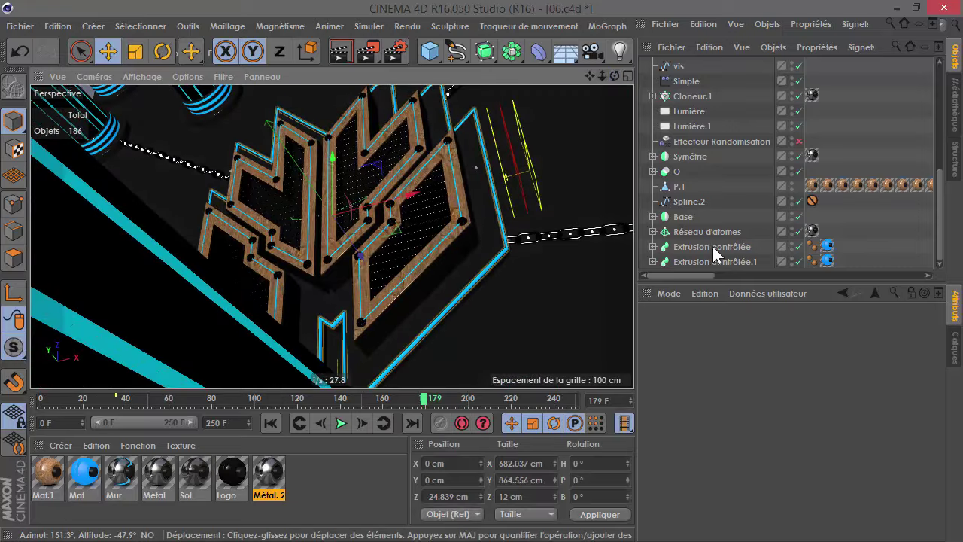
pyautogui.moveTo(353, 400)
pyautogui.mouseDown()
pyautogui.moveTo(290, 407)
pyautogui.moveTo(335, 406)
pyautogui.moveTo(322, 412)
pyautogui.mouseUp()
pyautogui.moveTo(779, 432)
pyautogui.mouseDown()
pyautogui.moveTo(781, 455)
pyautogui.moveTo(778, 431)
pyautogui.mouseUp()
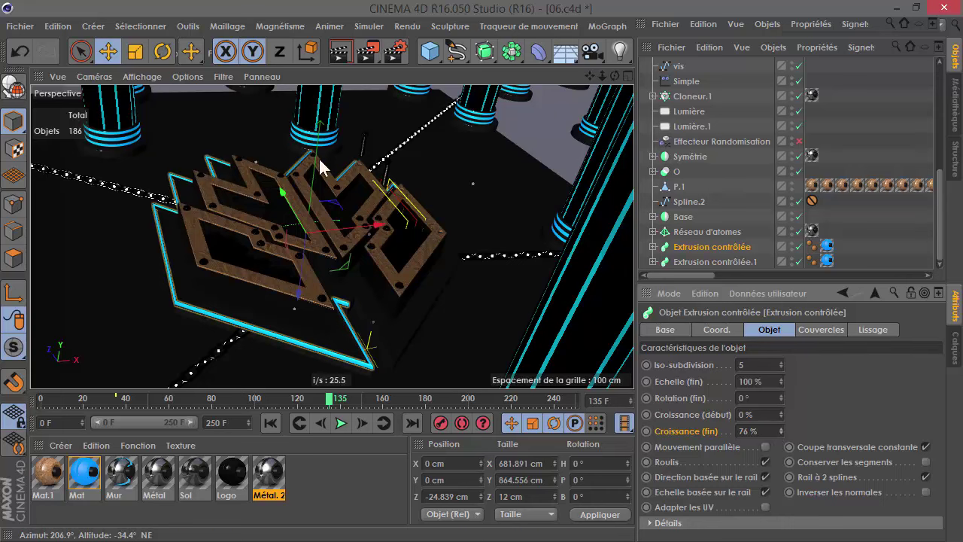
# In Points mode, apply Inverser la séquence to the Neutre.1 rail spline under Extrusion contrôlée.
pyautogui.click(653, 247)
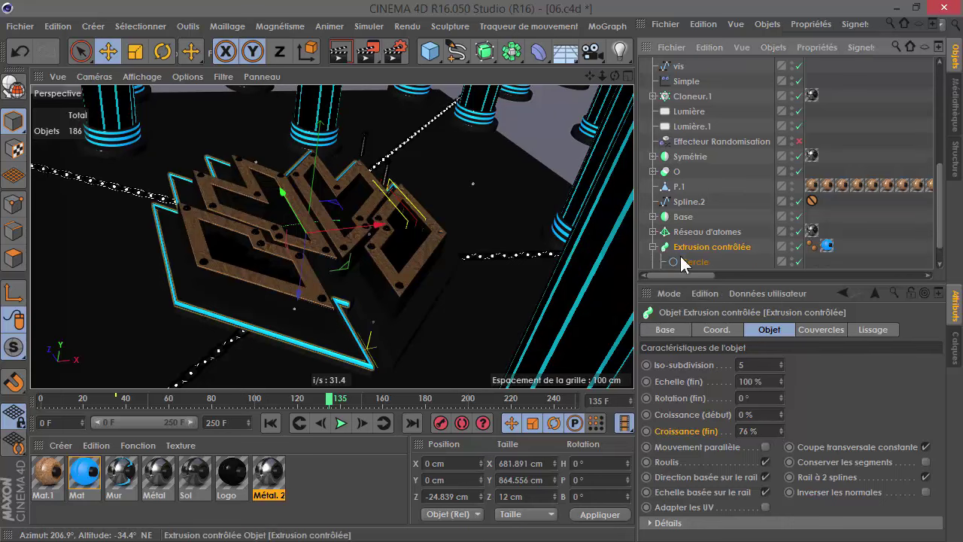
pyautogui.hotkey('ctrl', 'v')
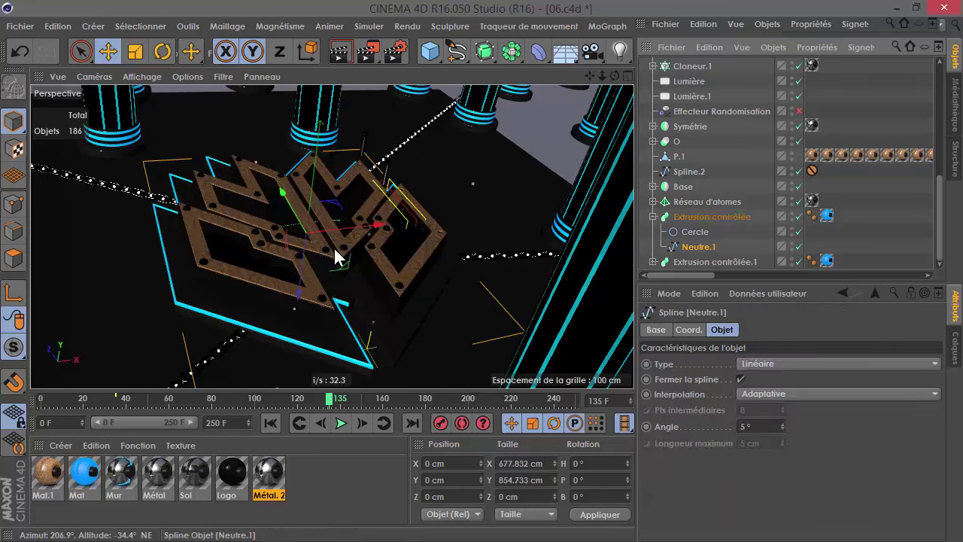
pyautogui.click(13, 204)
pyautogui.rightClick(349, 196)
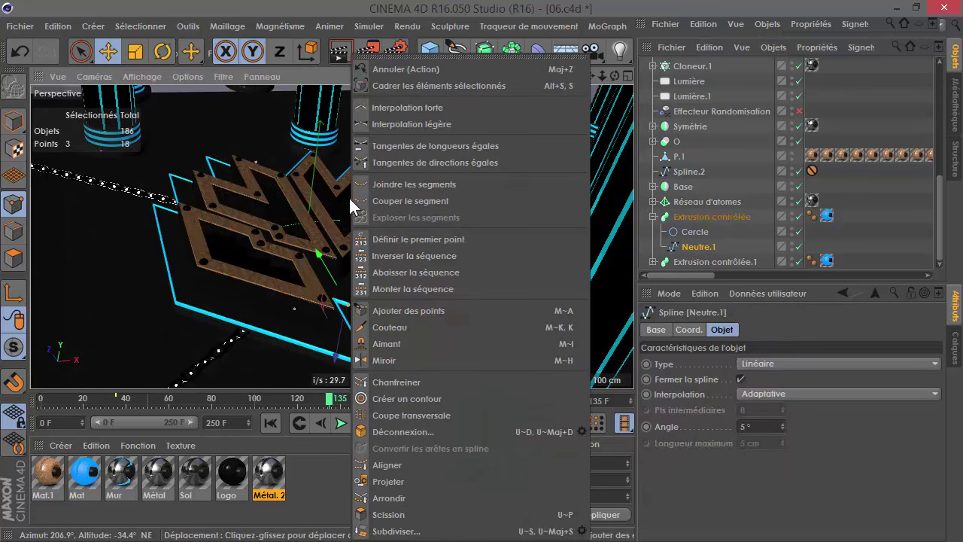
pyautogui.click(446, 256)
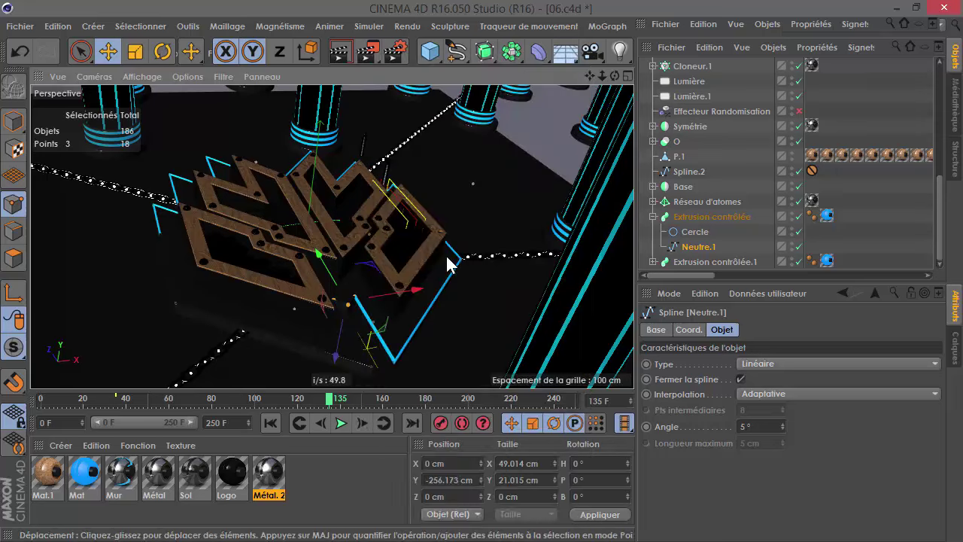
# Keyframe Extrusion contrôlée's Croissance (fin) at 0 % on frame 116, then raise it at frame 136.
pyautogui.click(718, 216)
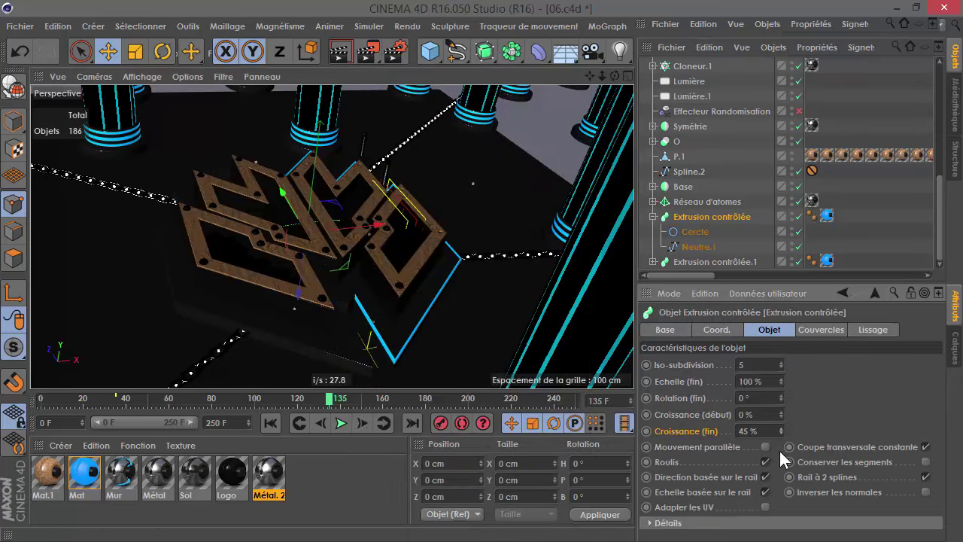
pyautogui.moveTo(778, 430); pyautogui.dragTo(777, 431)
pyautogui.click(293, 398)
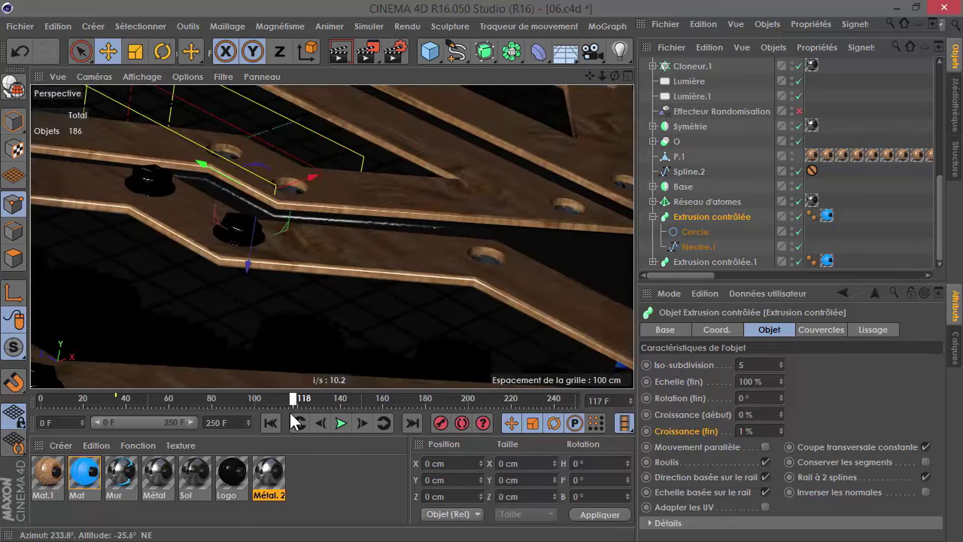
pyautogui.click(294, 419)
pyautogui.keyDown('ctrl'); pyautogui.click(647, 432); pyautogui.keyUp('ctrl')
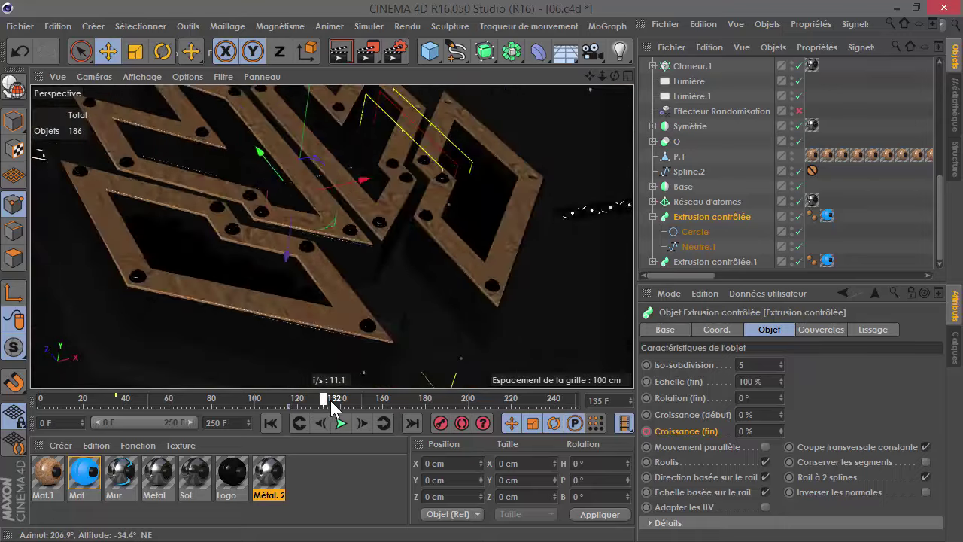
pyautogui.moveTo(293, 400); pyautogui.dragTo(331, 400)
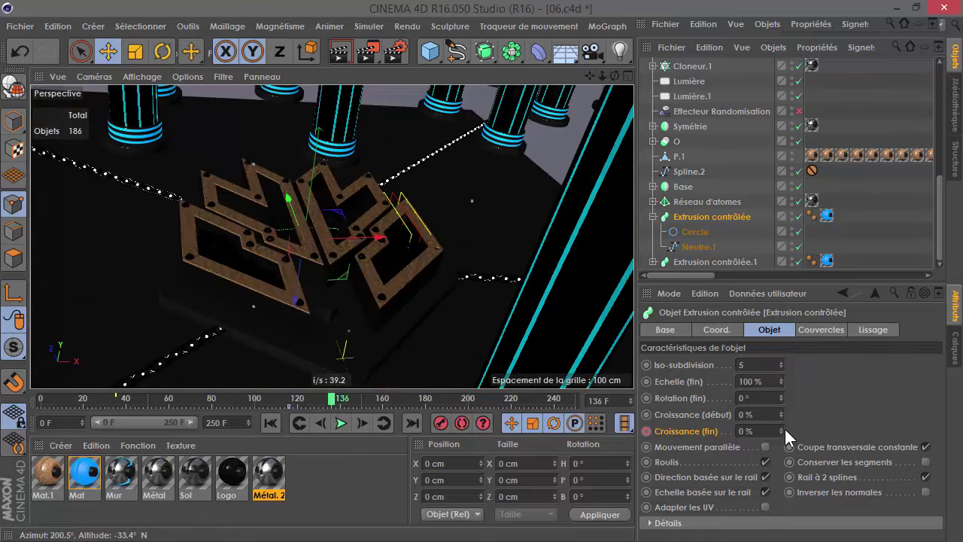
pyautogui.moveTo(781, 428); pyautogui.dragTo(780, 423)
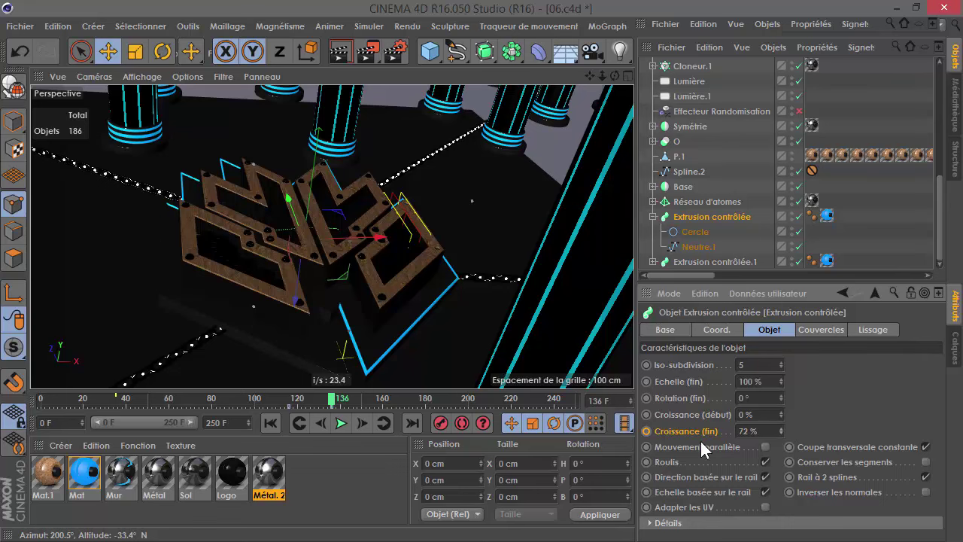
# Play the animation and scrub around frames 136–139 to review the growth.
pyautogui.click(345, 419)
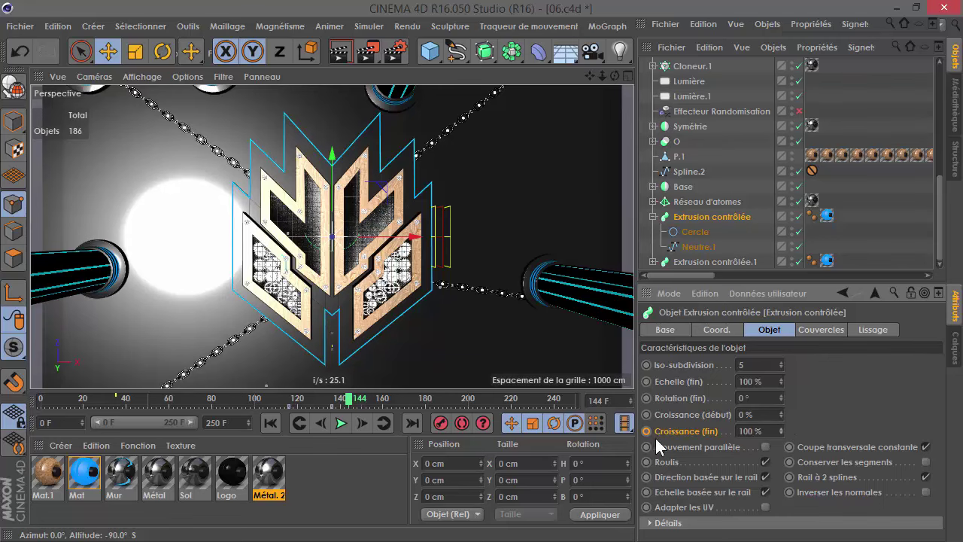
pyautogui.click(279, 403)
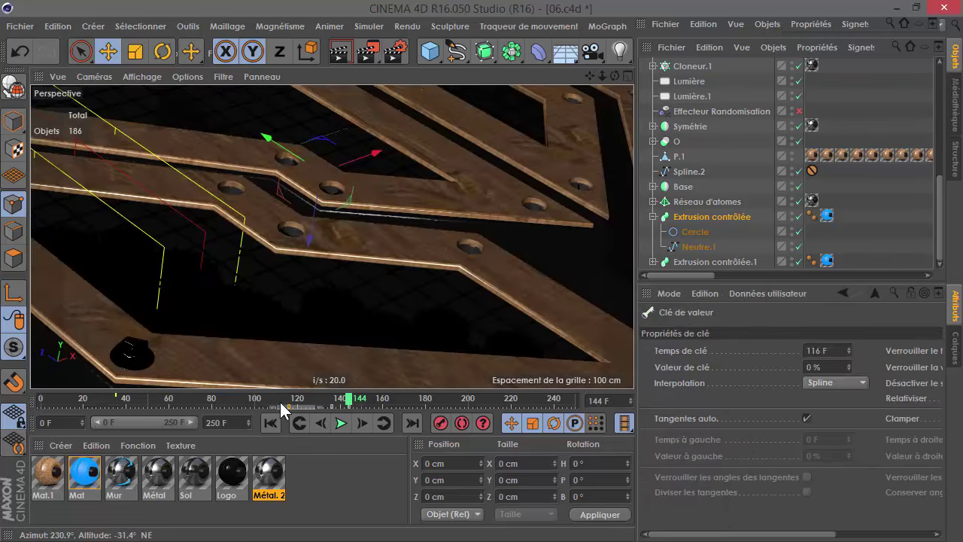
pyautogui.click(343, 423)
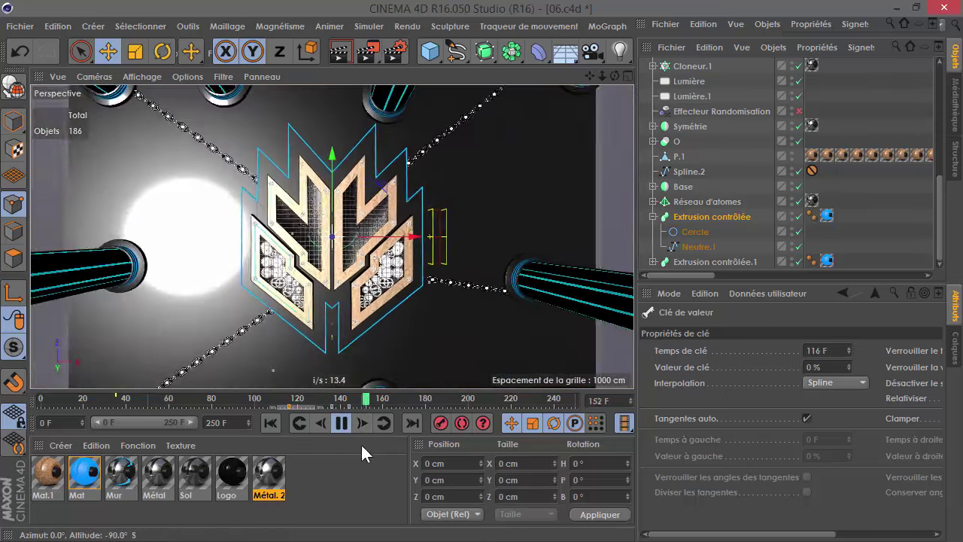
pyautogui.click(342, 423)
pyautogui.moveTo(358, 402); pyautogui.dragTo(332, 402)
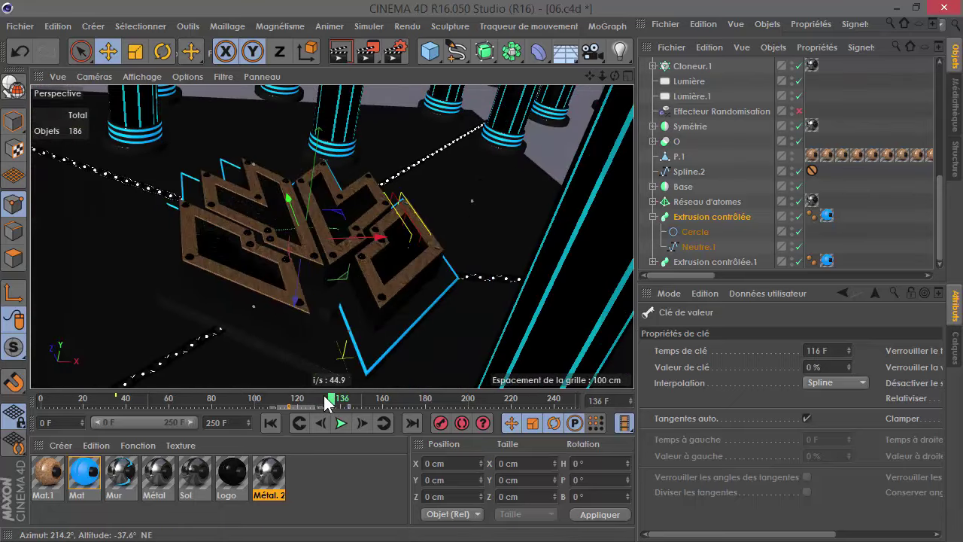
pyautogui.moveTo(328, 403); pyautogui.dragTo(336, 402)
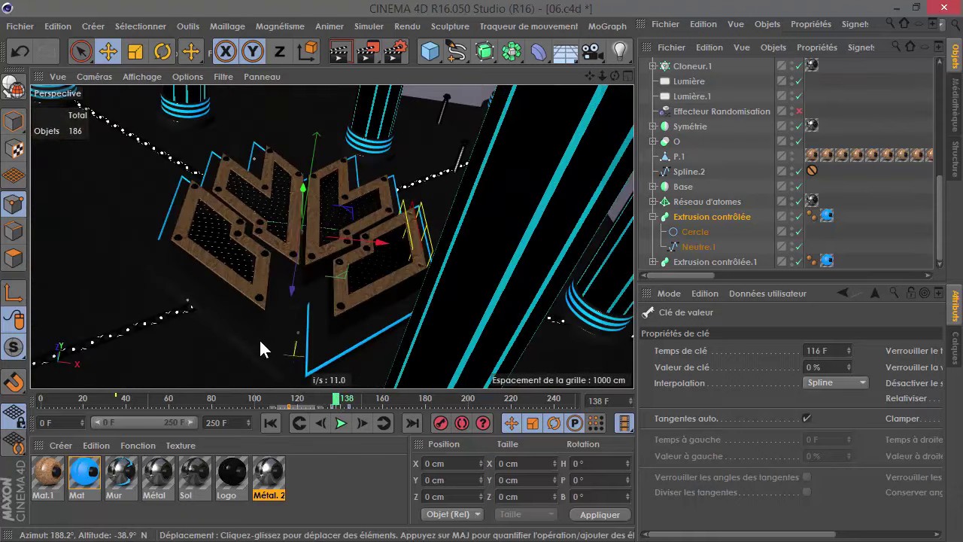
pyautogui.moveTo(336, 406)
pyautogui.mouseDown()
pyautogui.moveTo(319, 410)
pyautogui.moveTo(344, 406)
pyautogui.mouseUp()
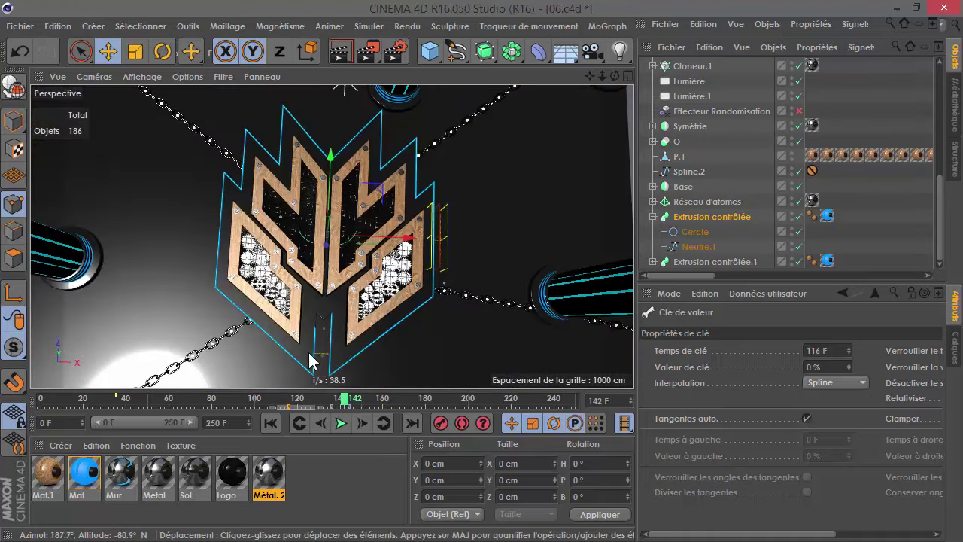